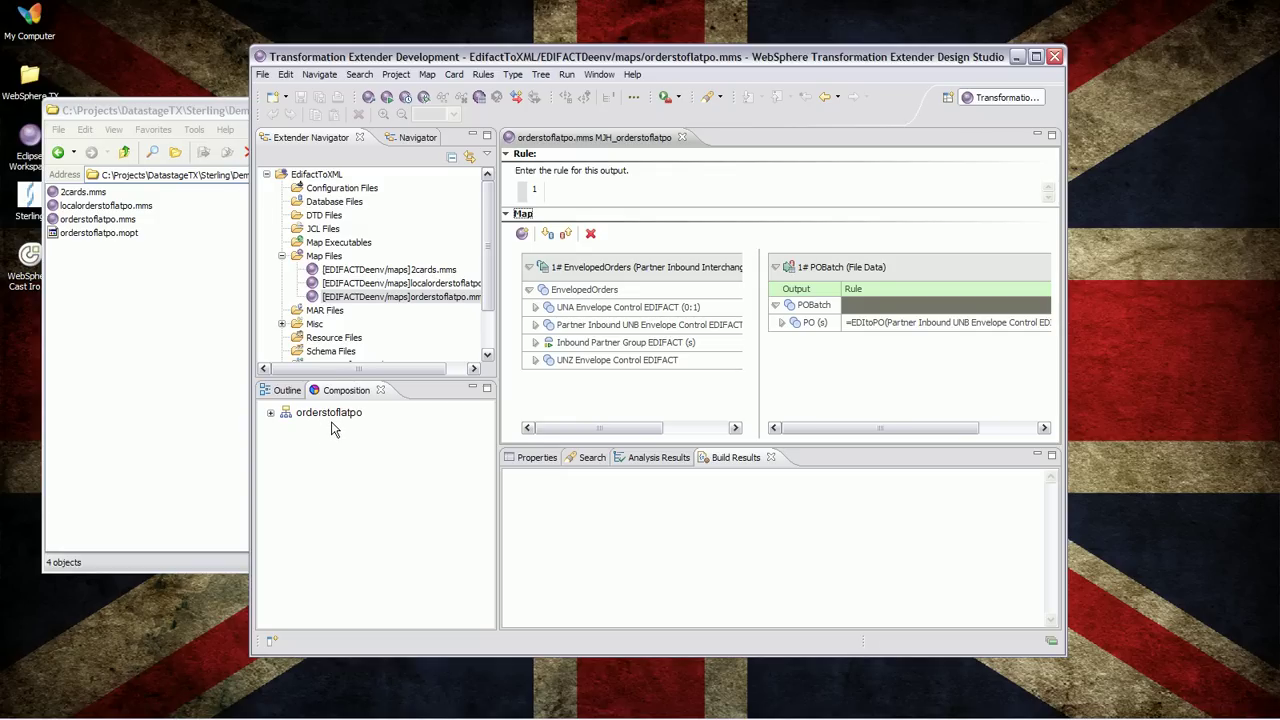
In the Outline, expand MJH_orderstoflatpo to show input card EnvelopedOrders and output card POBatch.
left_click(284, 393)
left_click(270, 413)
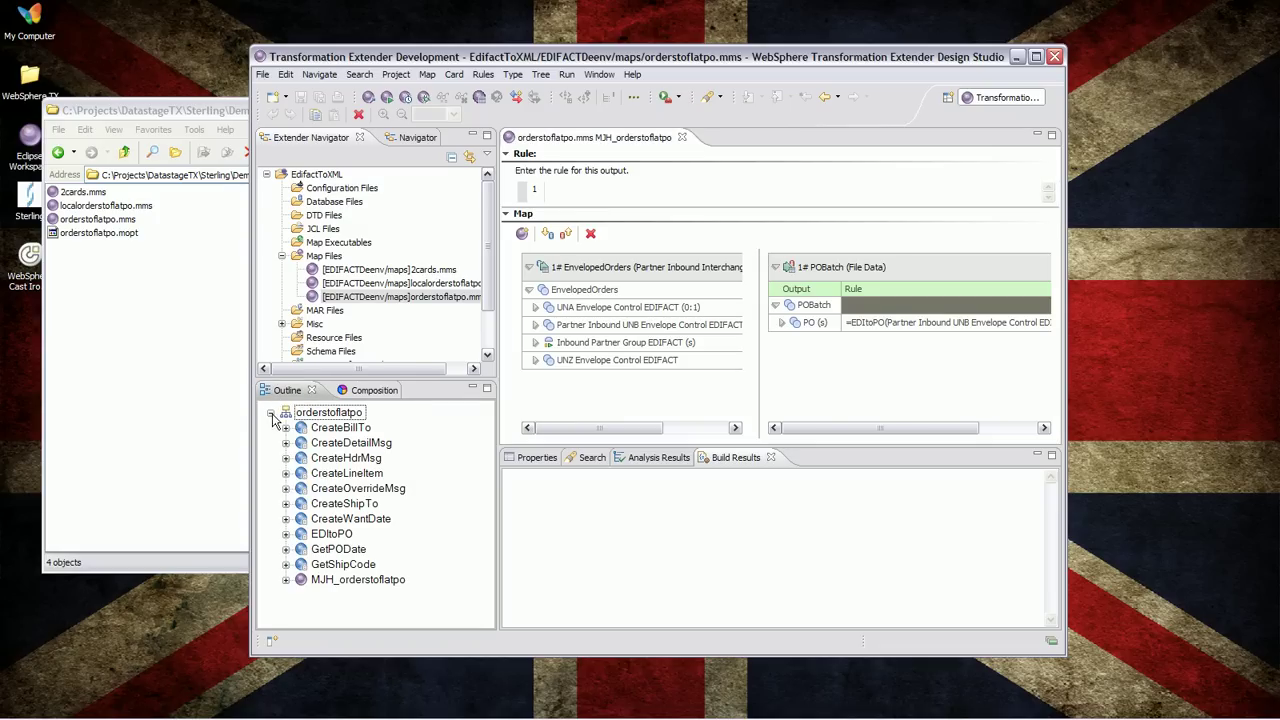
left_click(336, 582)
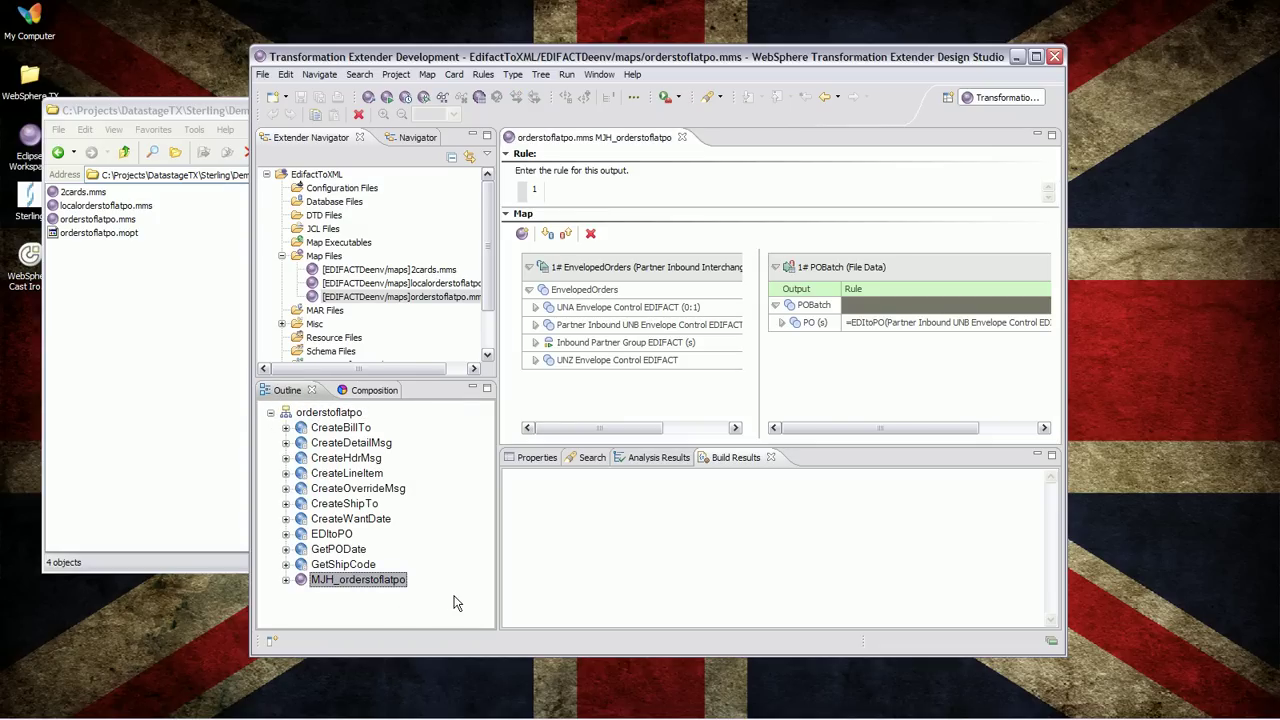
left_click(285, 580)
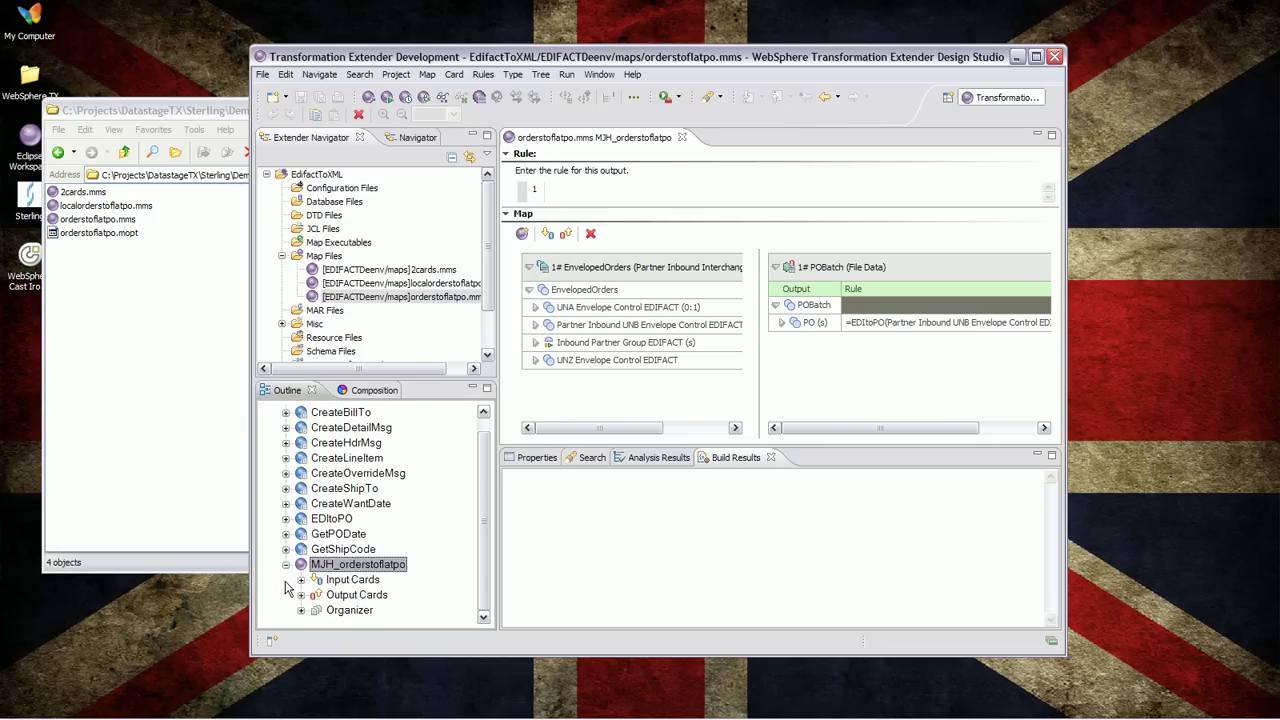
left_click(301, 580)
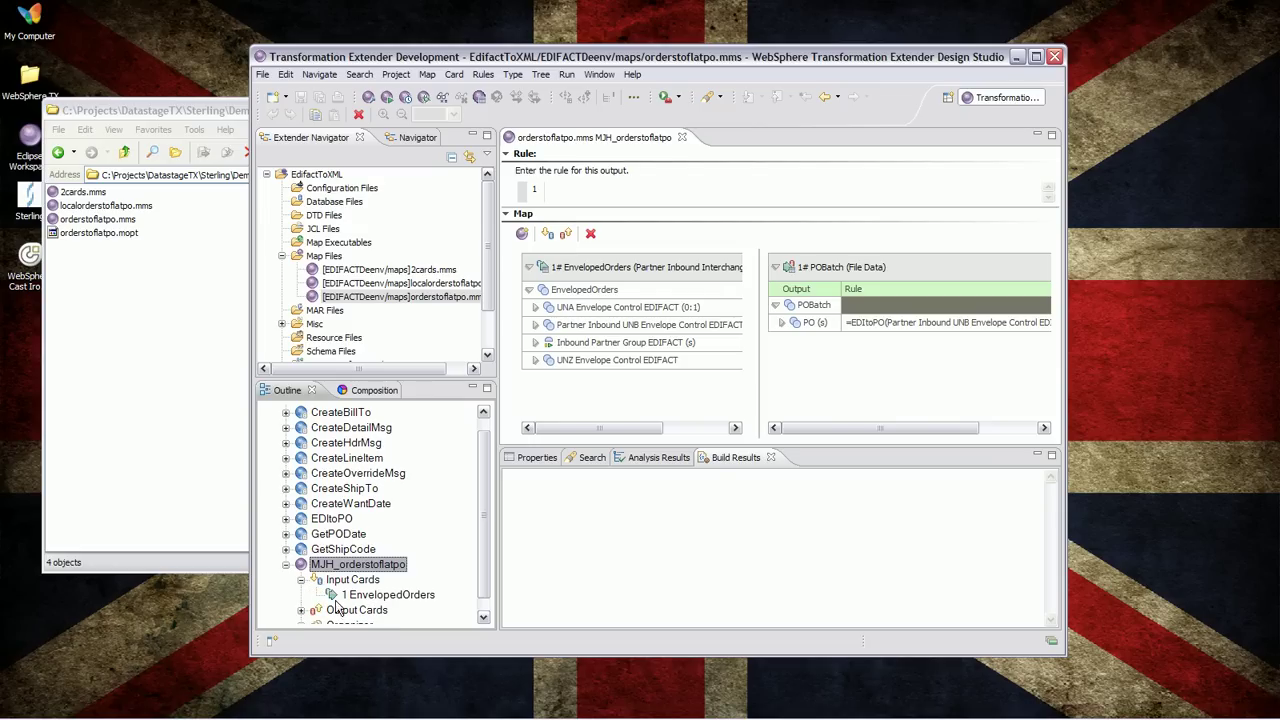
left_click(301, 610)
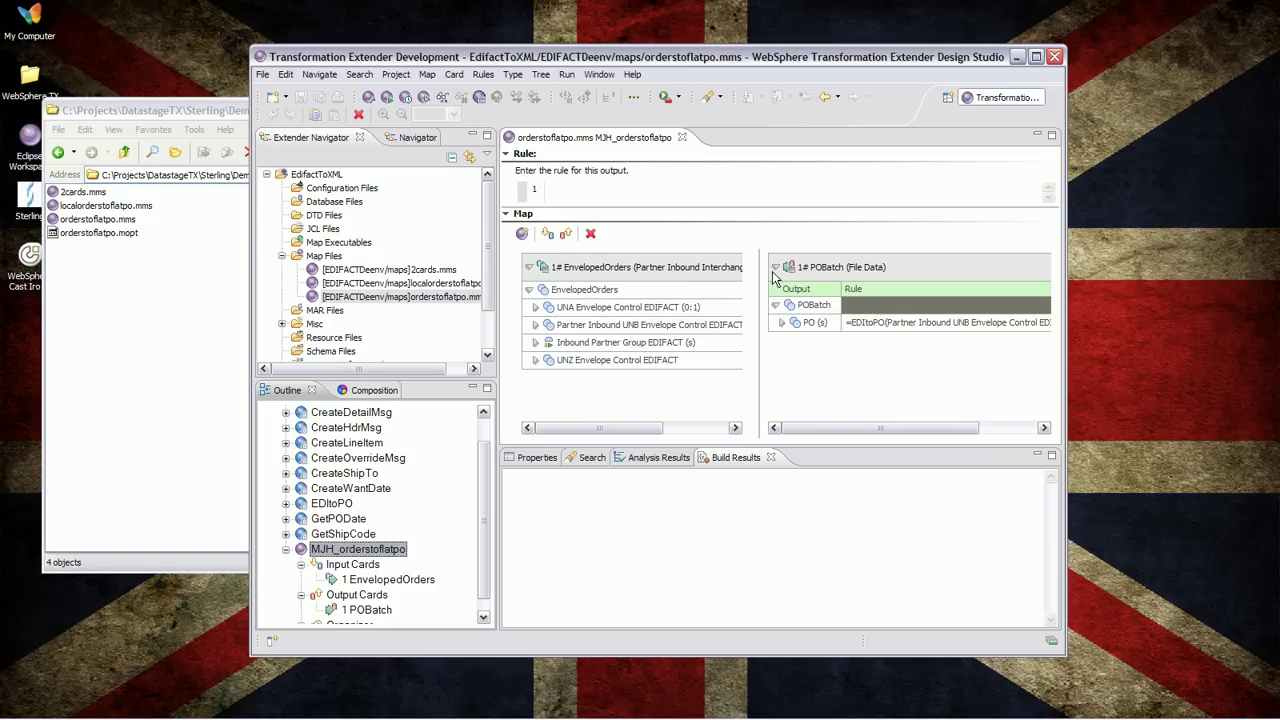
double_click(695, 268)
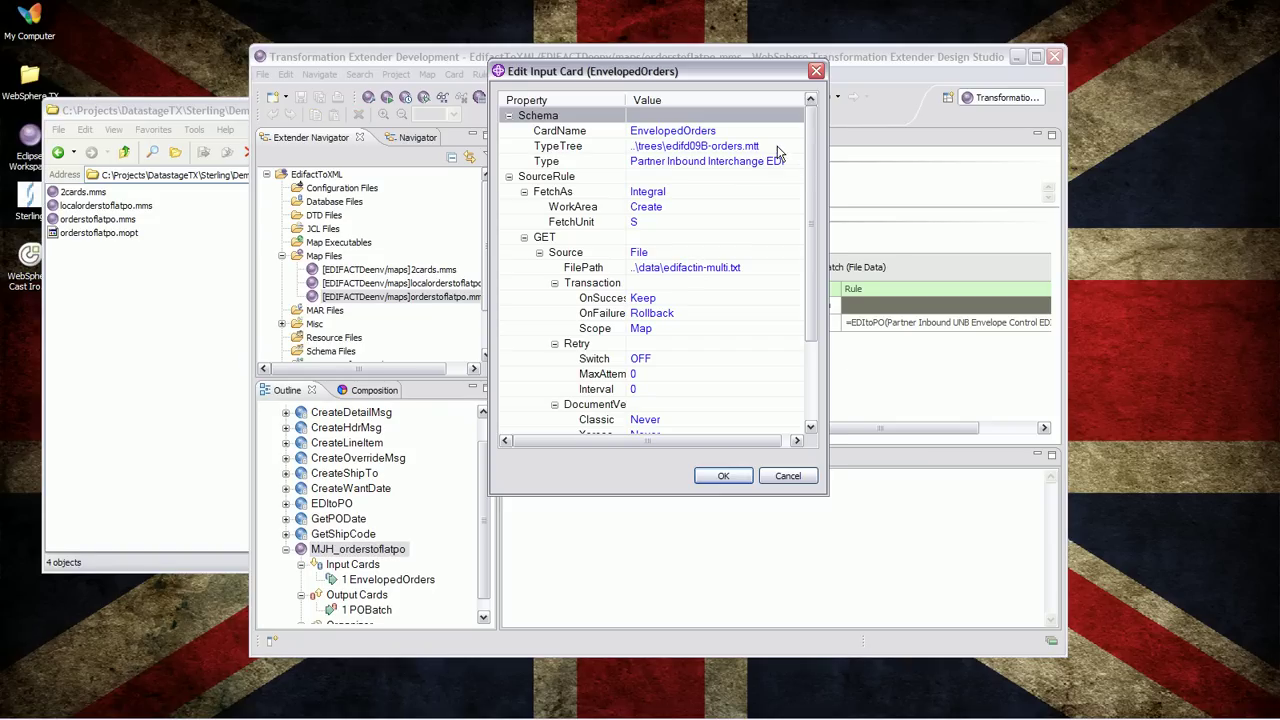
left_click(775, 146)
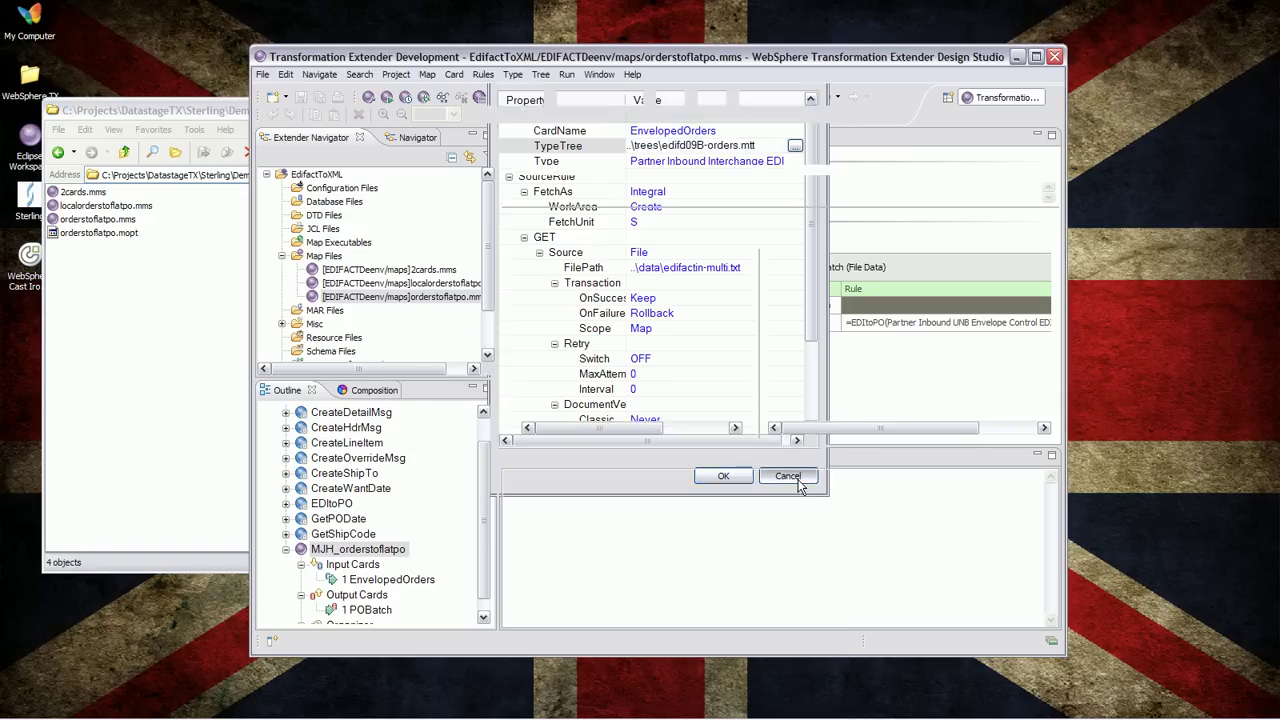
left_click(790, 478)
double_click(860, 266)
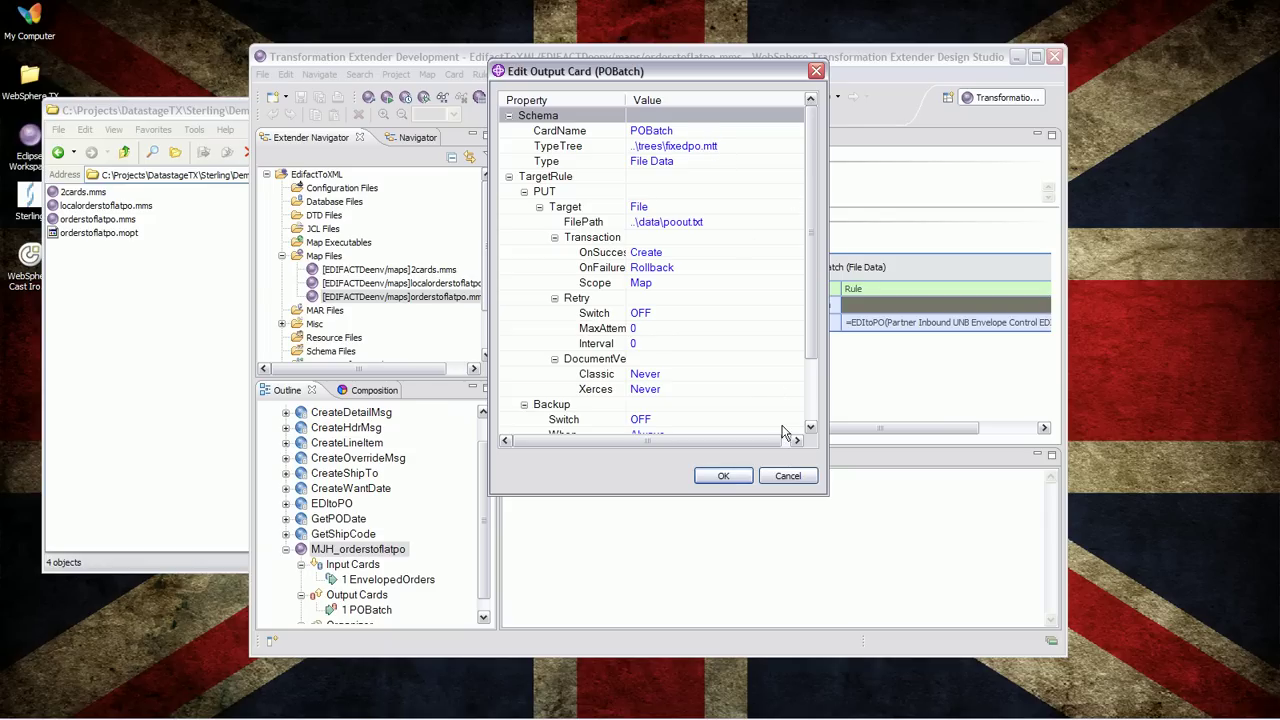
left_click(789, 476)
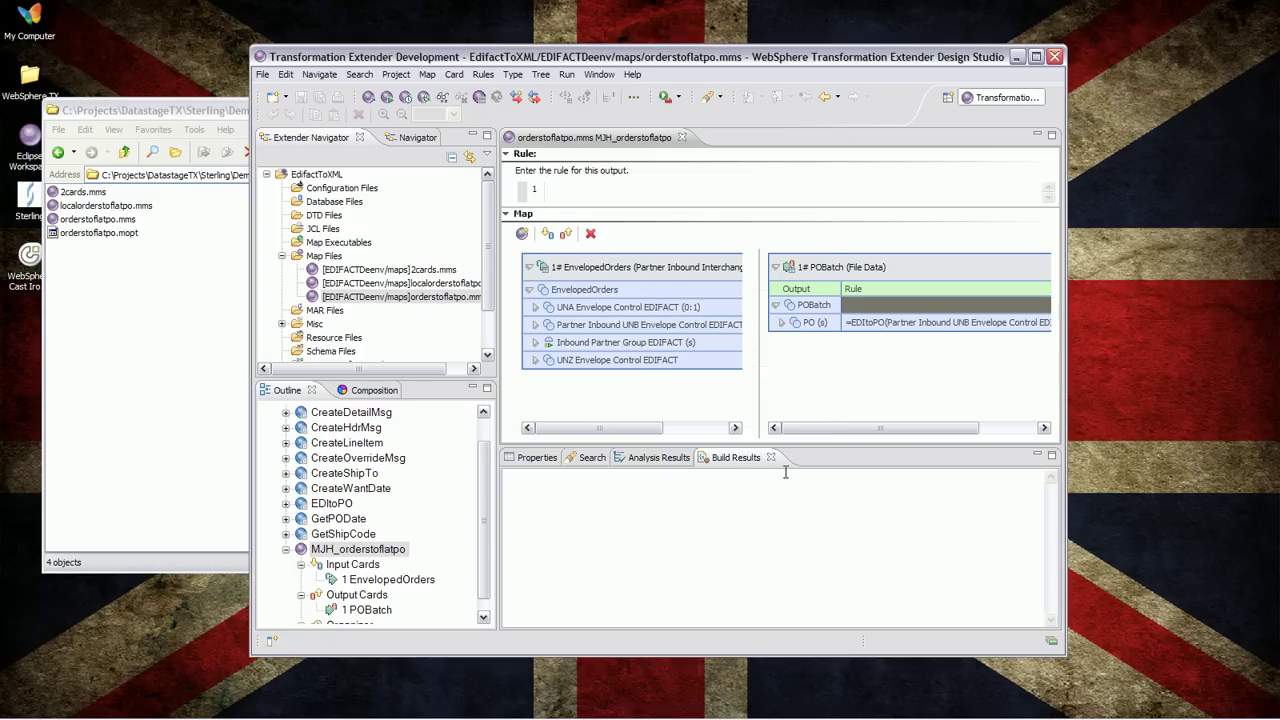
Open the fixedpo type tree behind the PO rule and expand Name Record and BillTo.
left_click(872, 324)
right_click(872, 324)
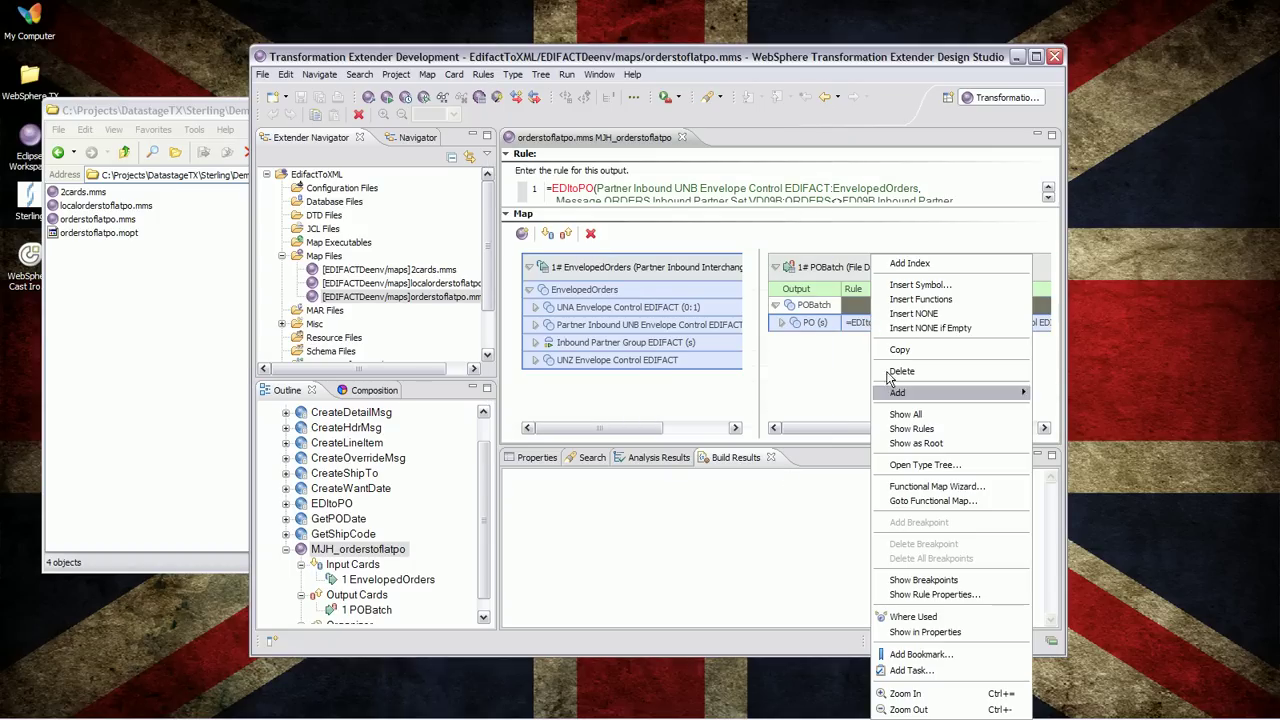
left_click(925, 465)
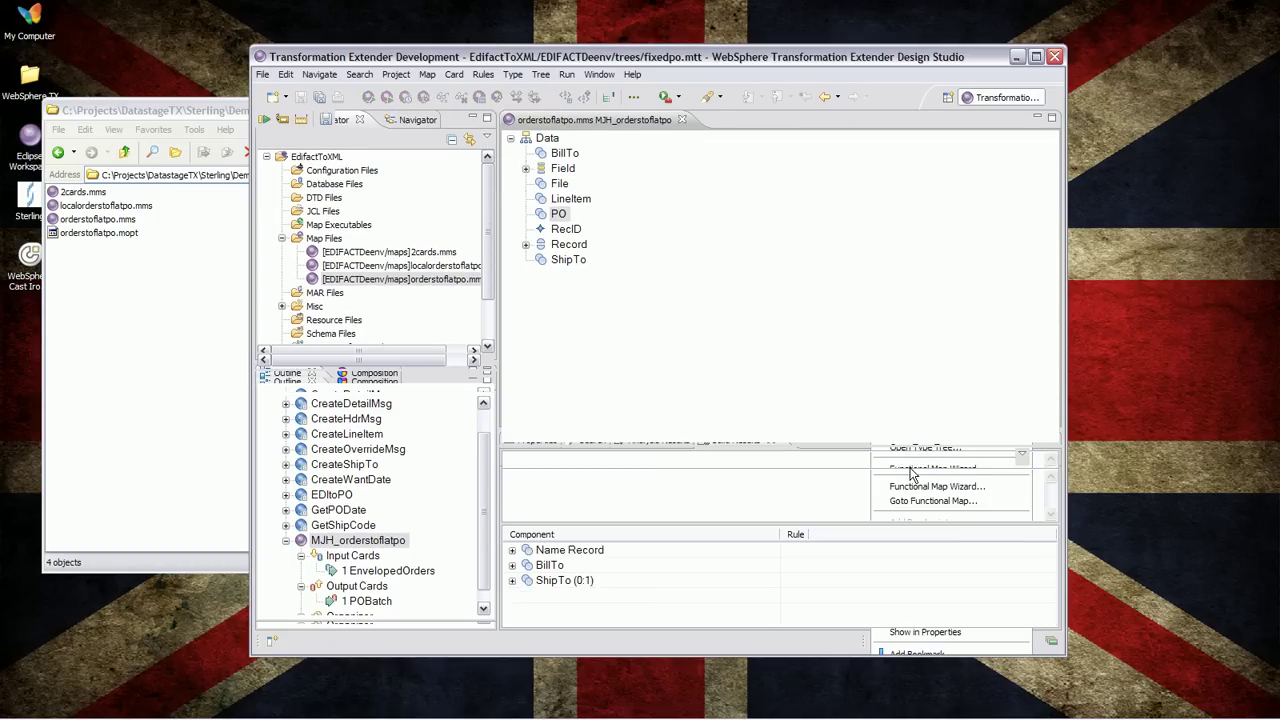
left_click_drag(591, 449, 590, 325)
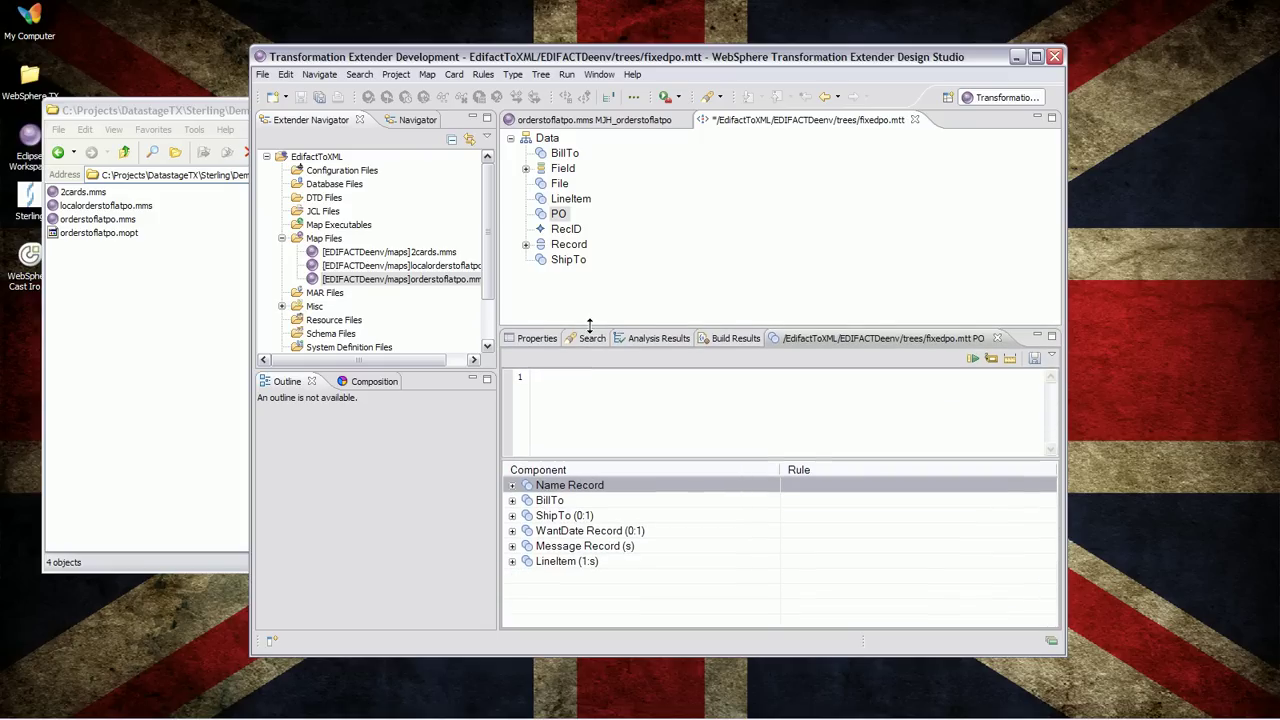
left_click(512, 486)
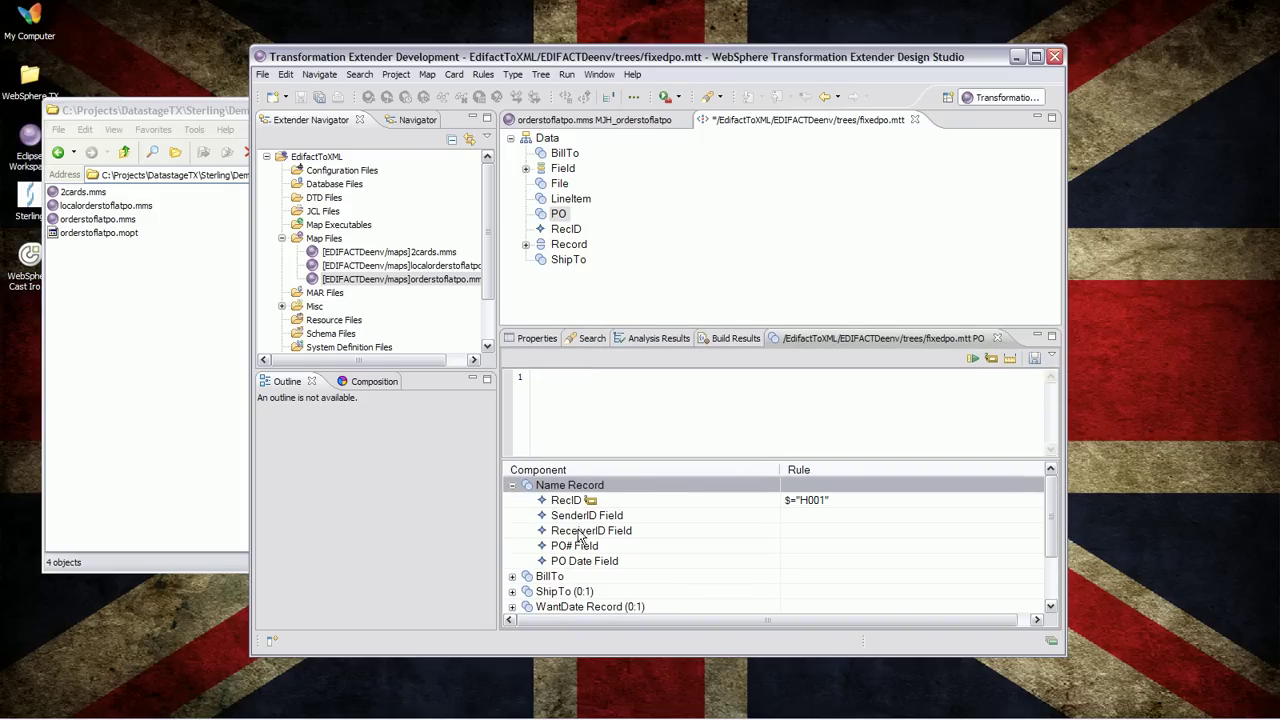
left_click(512, 576)
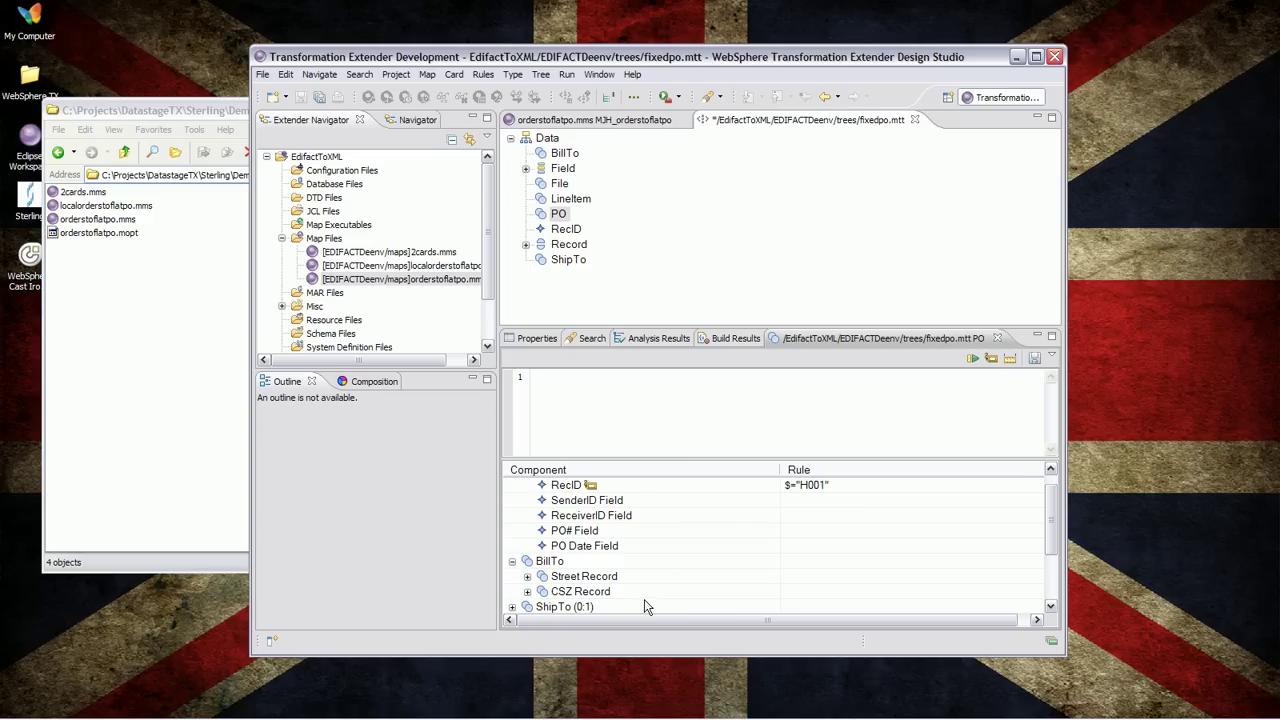
Close the fixedpo type tree without saving and enlarge the map pane to show the full EDItoPO rule.
left_click(914, 120)
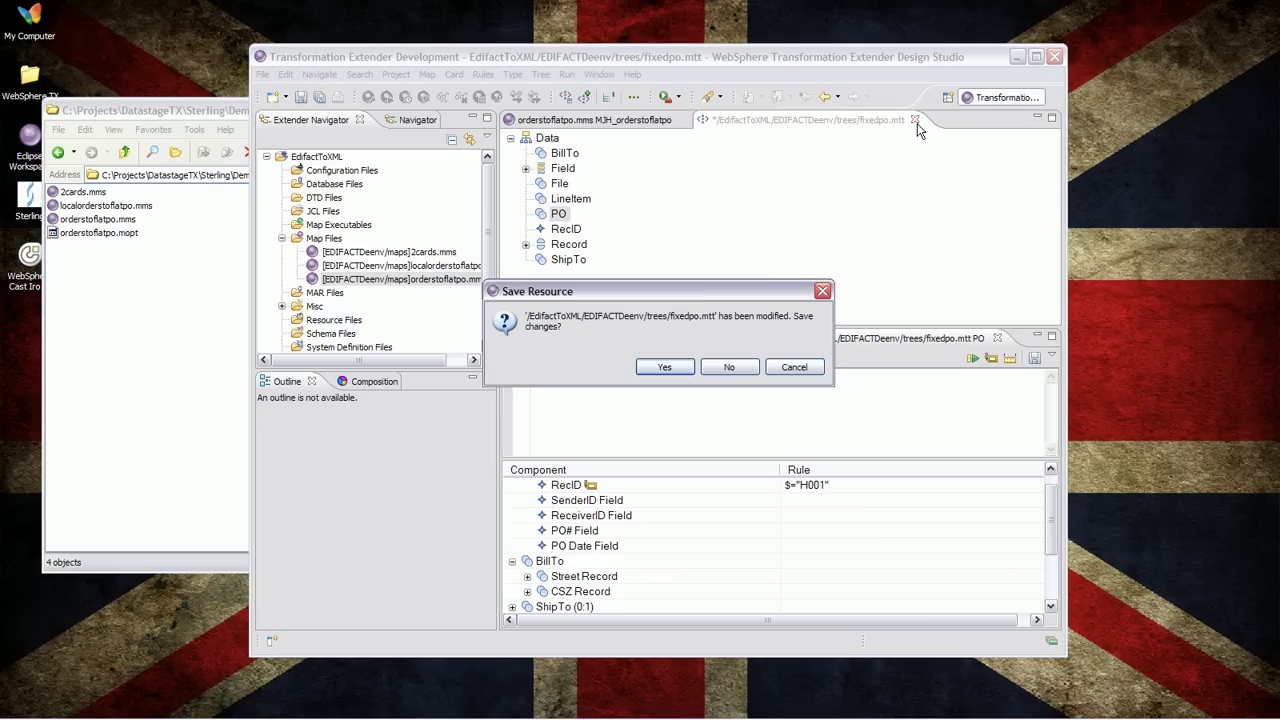
left_click(729, 368)
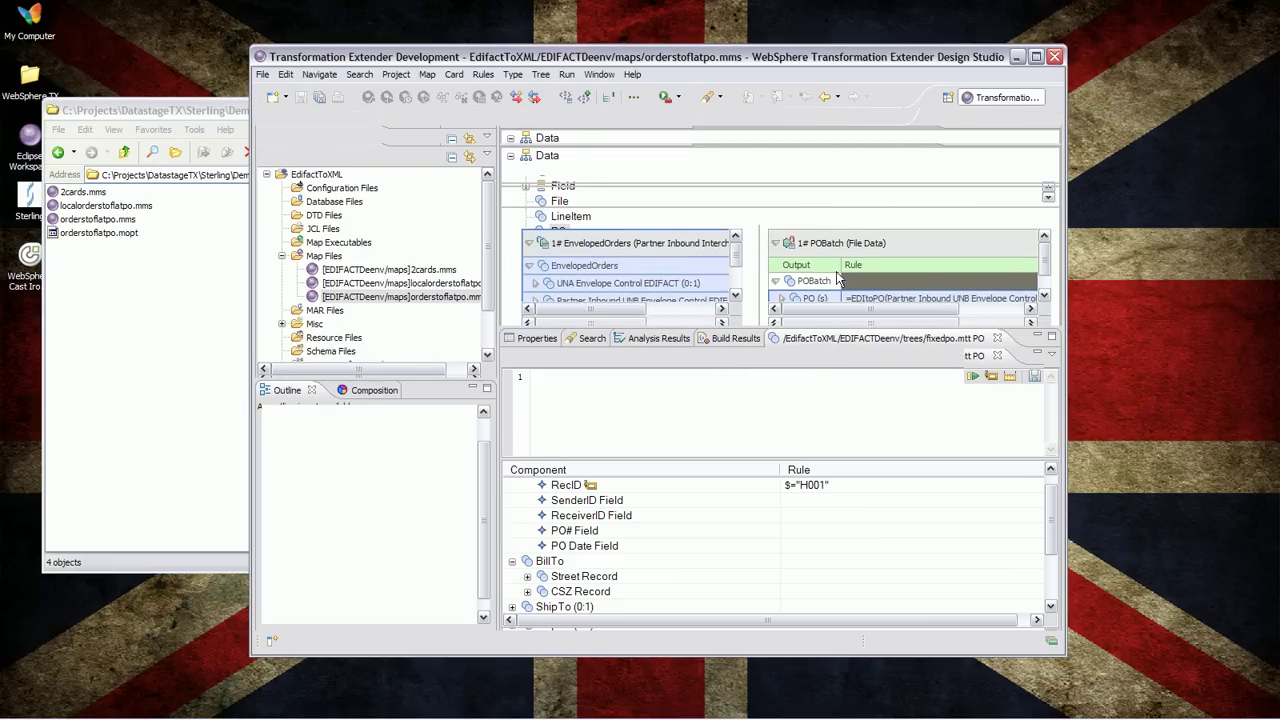
left_click_drag(656, 326, 664, 436)
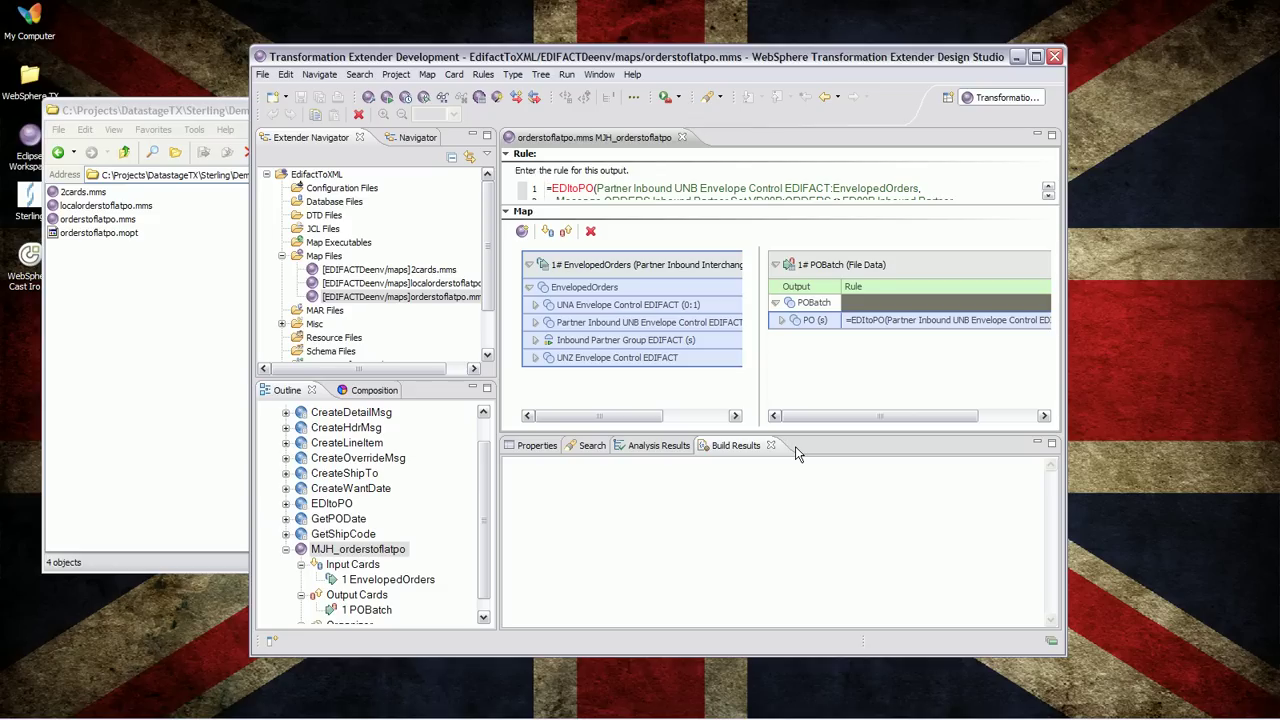
Build and run MJH_orderstoflatpo, which fails with function aborted (270 input, 4 output objects).
left_click(345, 552)
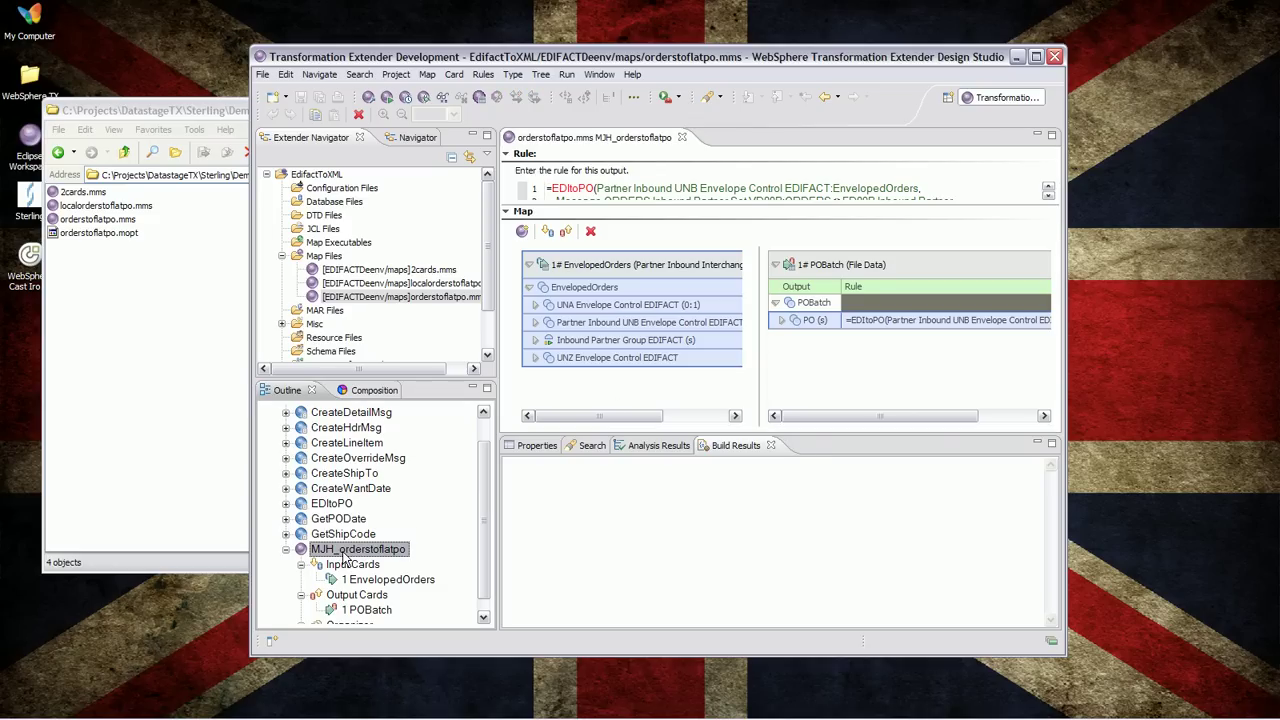
left_click(369, 100)
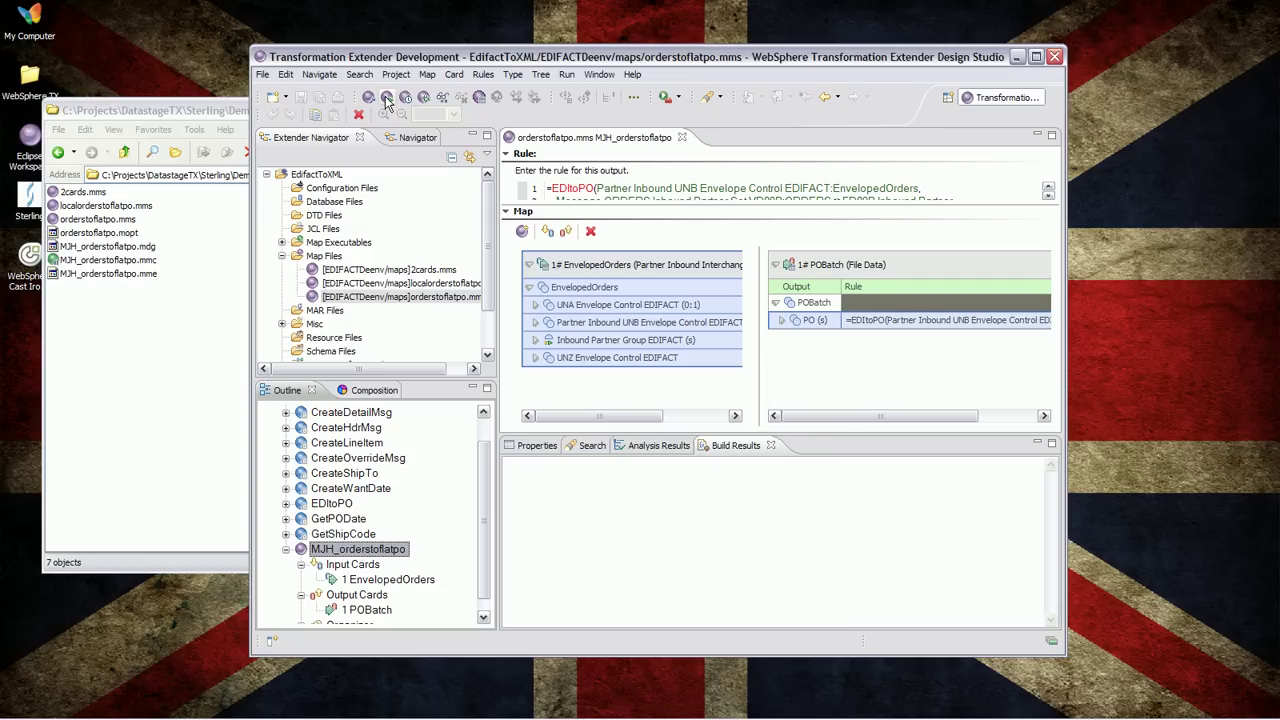
left_click(387, 98)
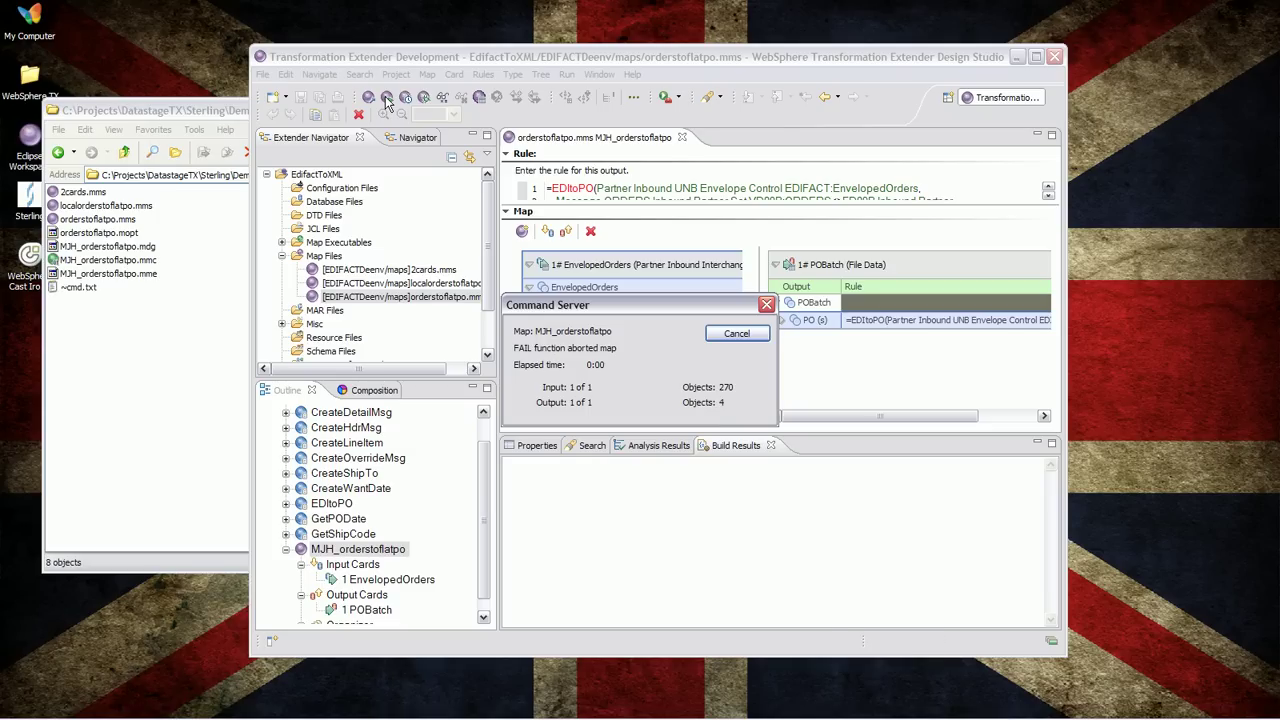
left_click(714, 336)
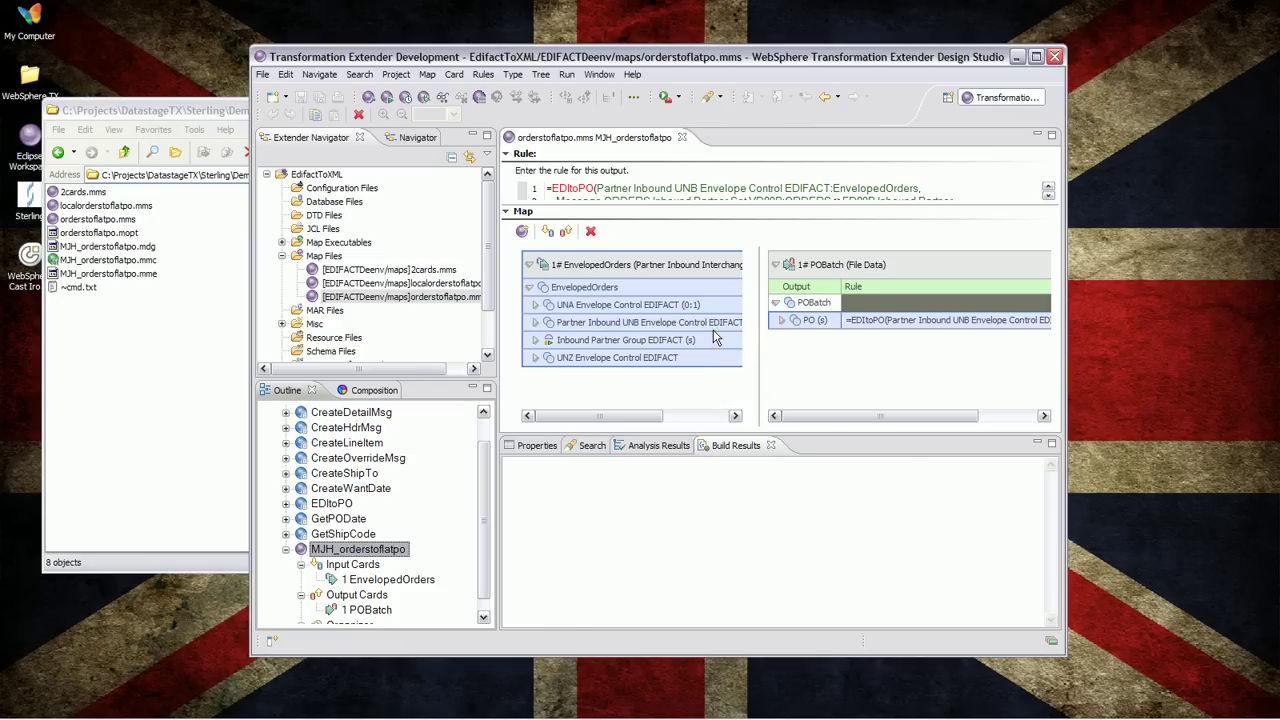
left_click(588, 450)
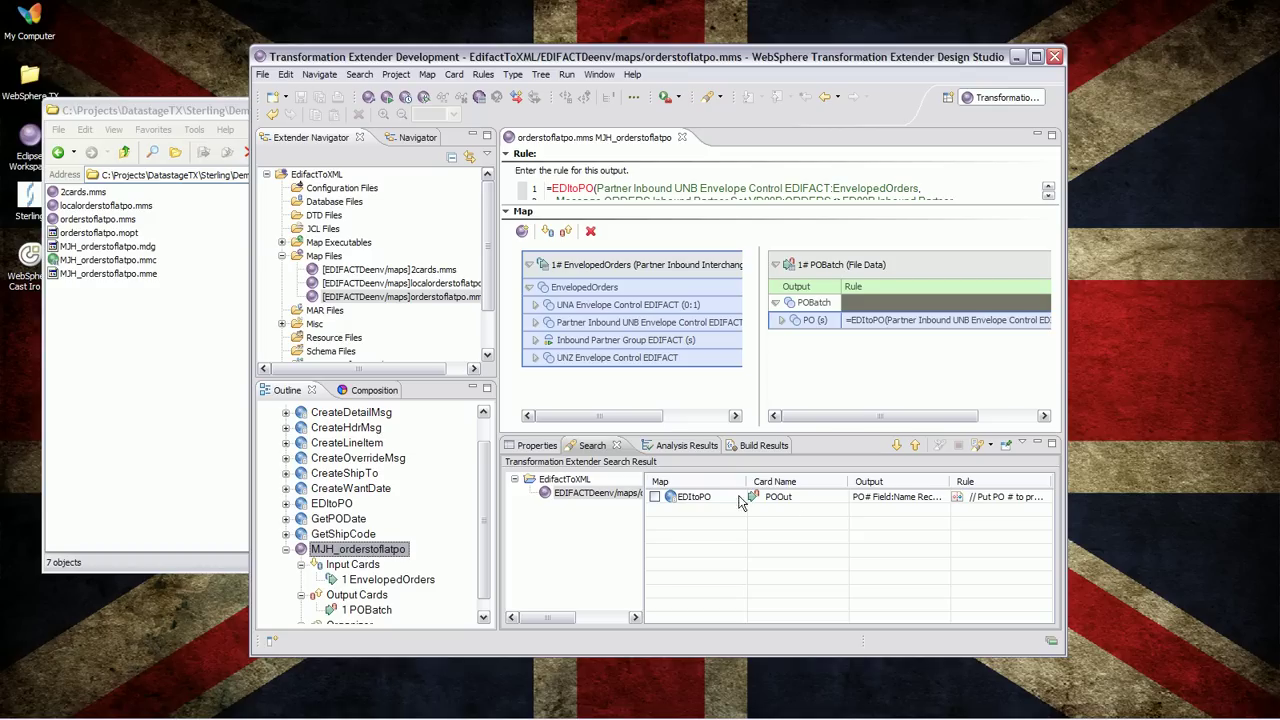
left_click(694, 498)
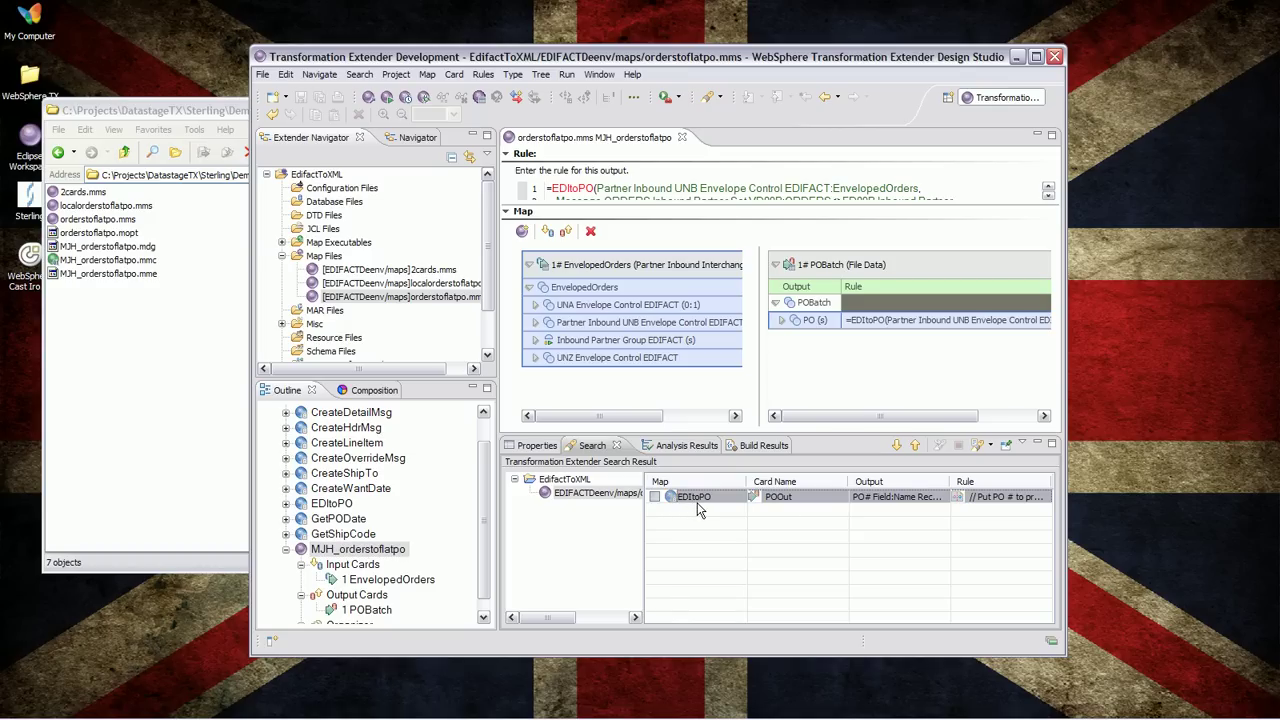
left_click(375, 390)
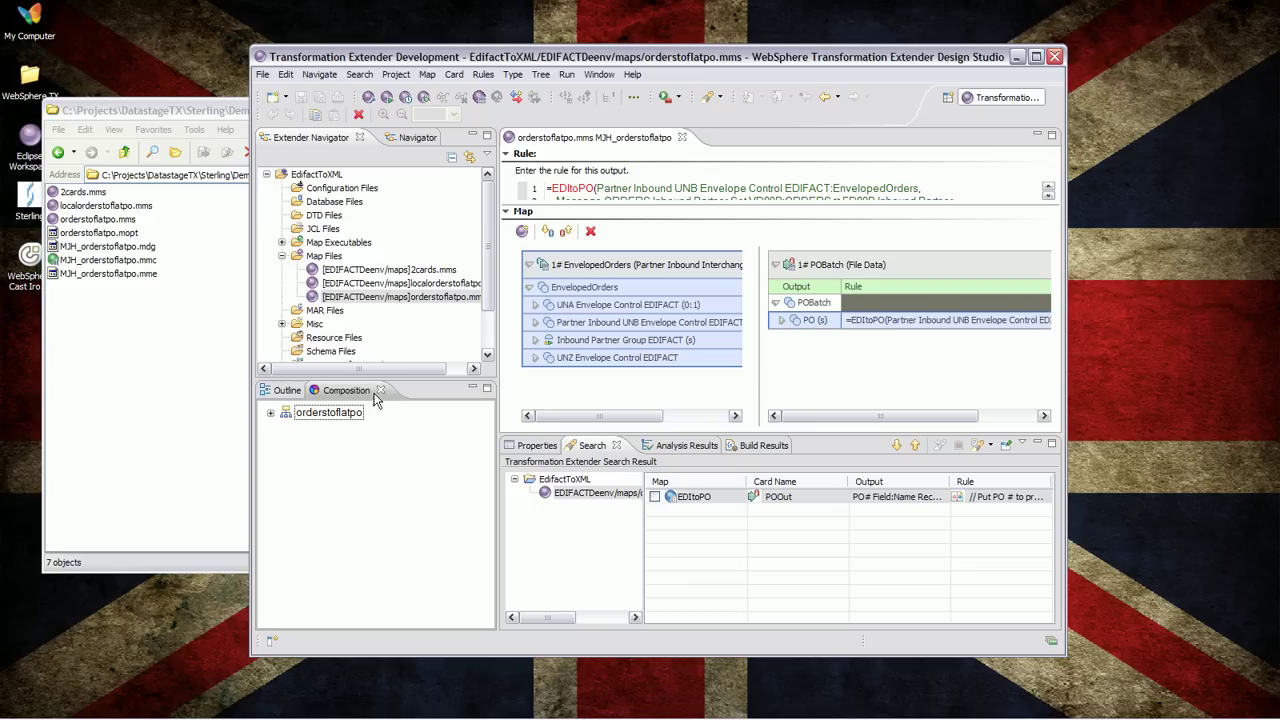
left_click(272, 414)
left_click(285, 427)
left_click(321, 444)
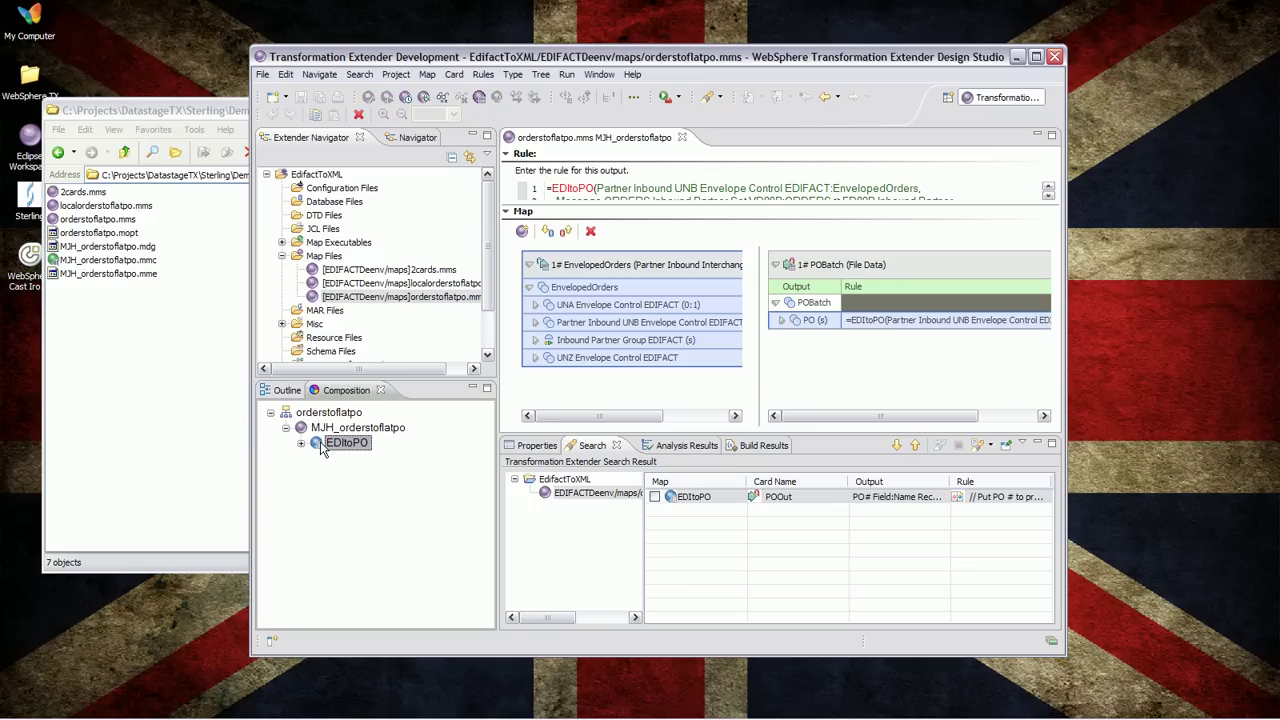
double_click(321, 445)
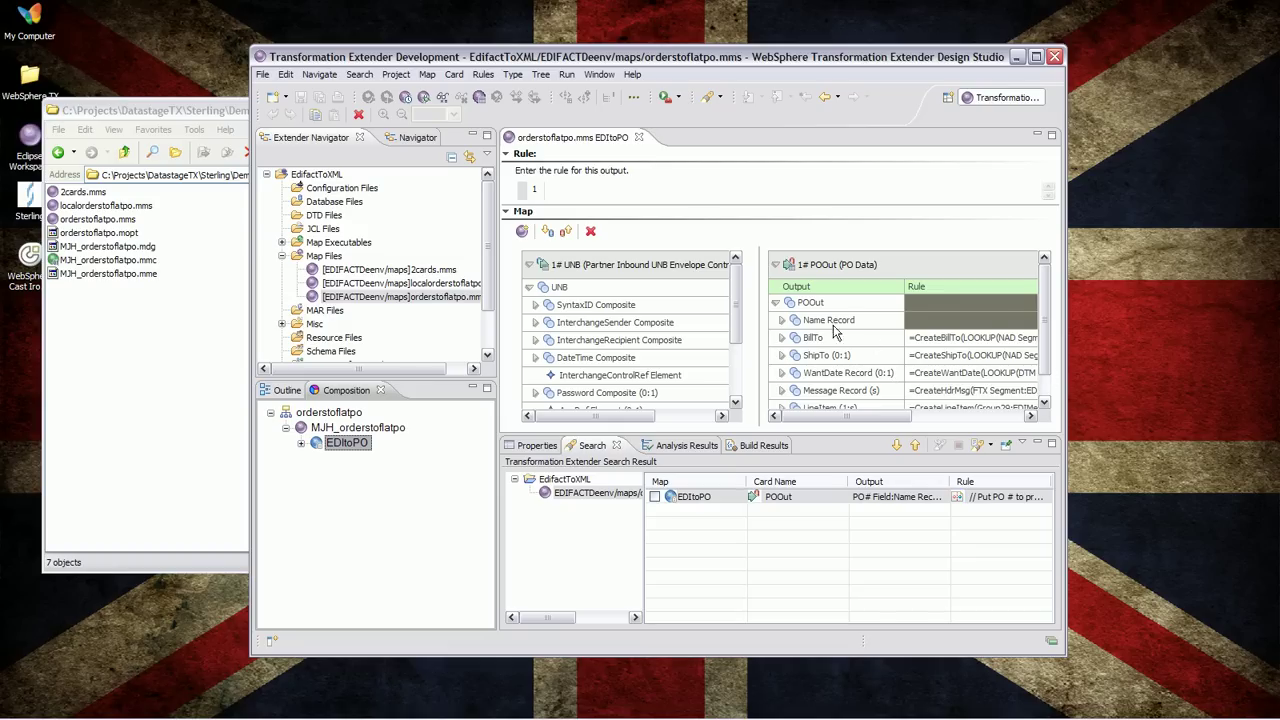
left_click(782, 320)
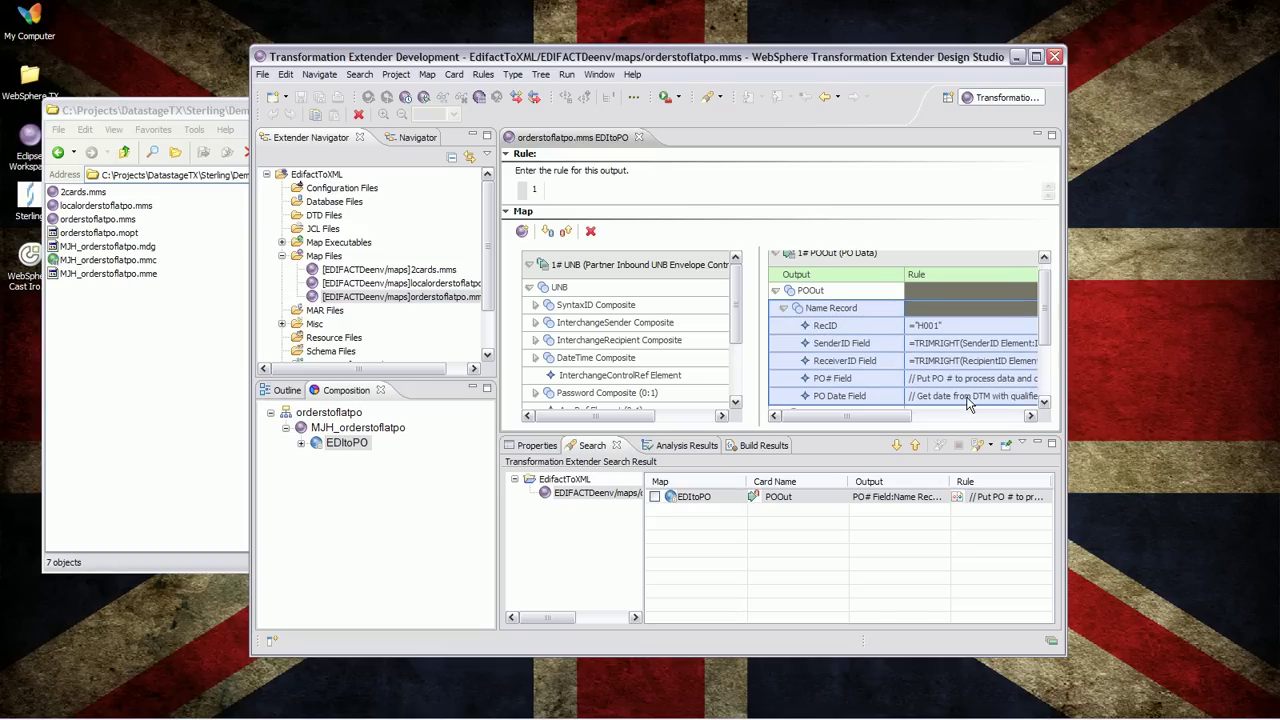
left_click(966, 380)
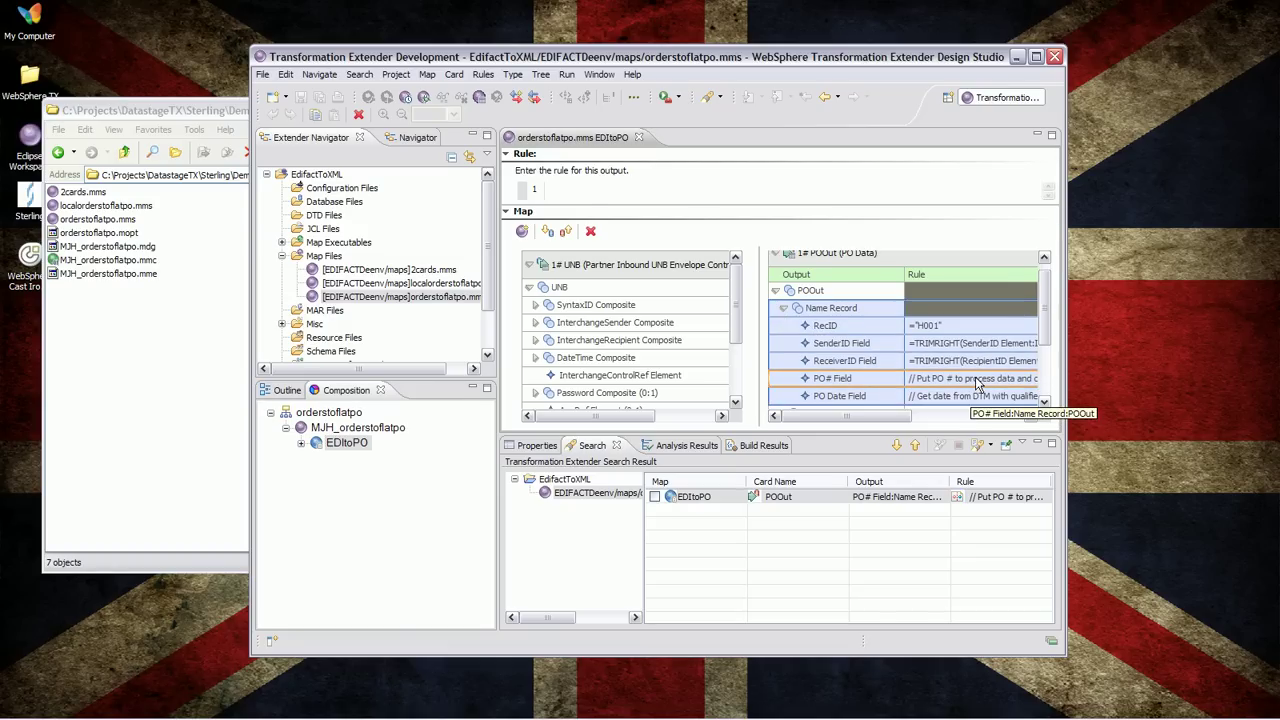
left_click_drag(880, 205, 876, 314)
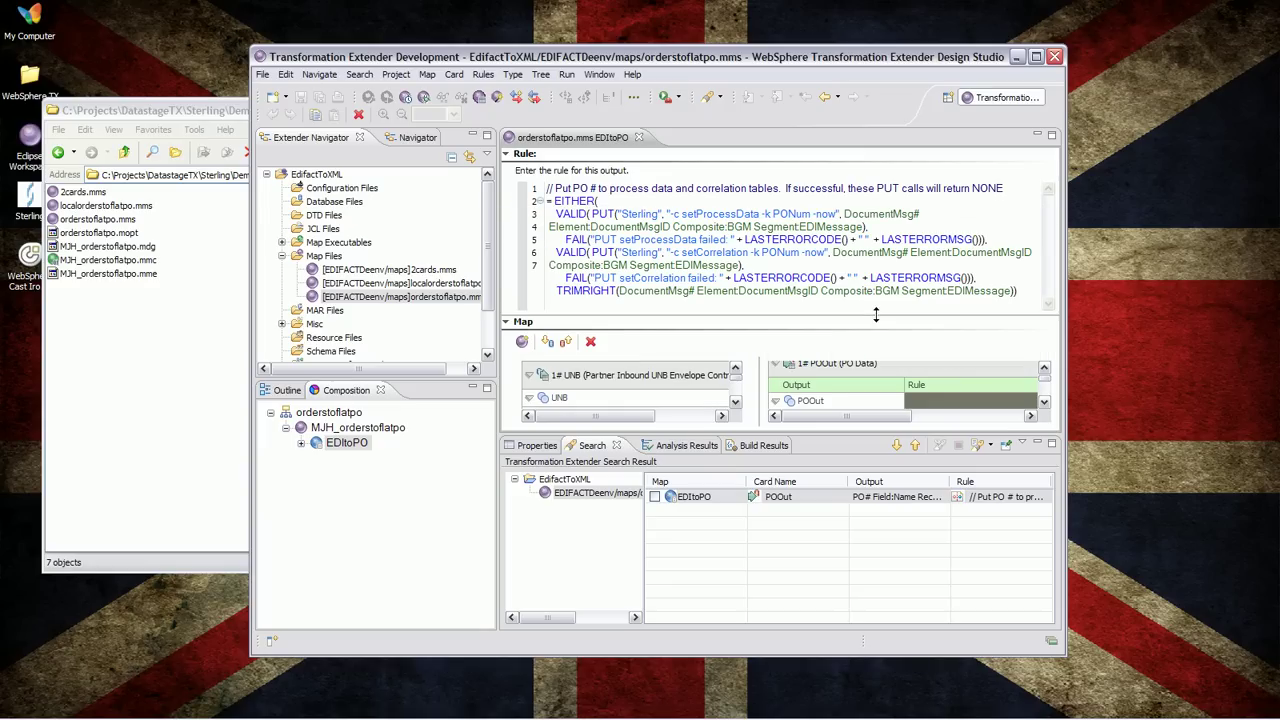
left_click_drag(555, 213, 993, 241)
left_click(993, 241)
Open localorderstoflatpo.mms and its EDItoPO map from the Composition tree.
left_click(444, 285)
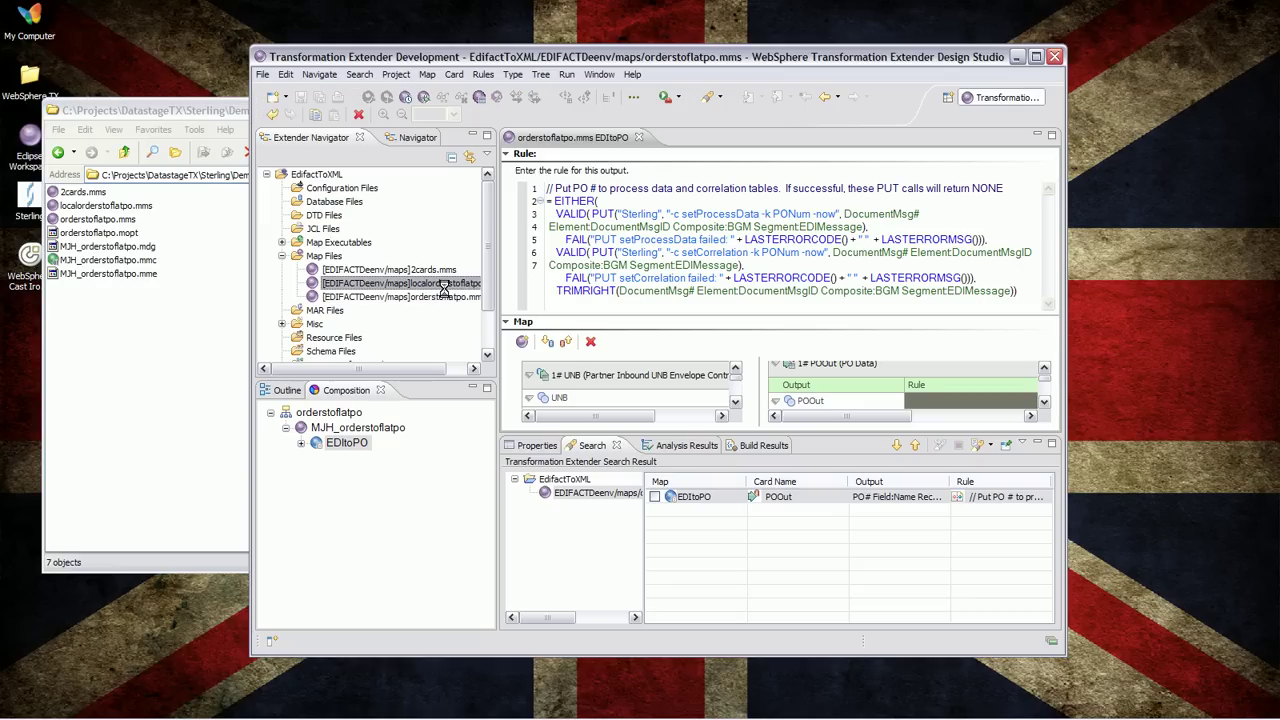
double_click(444, 285)
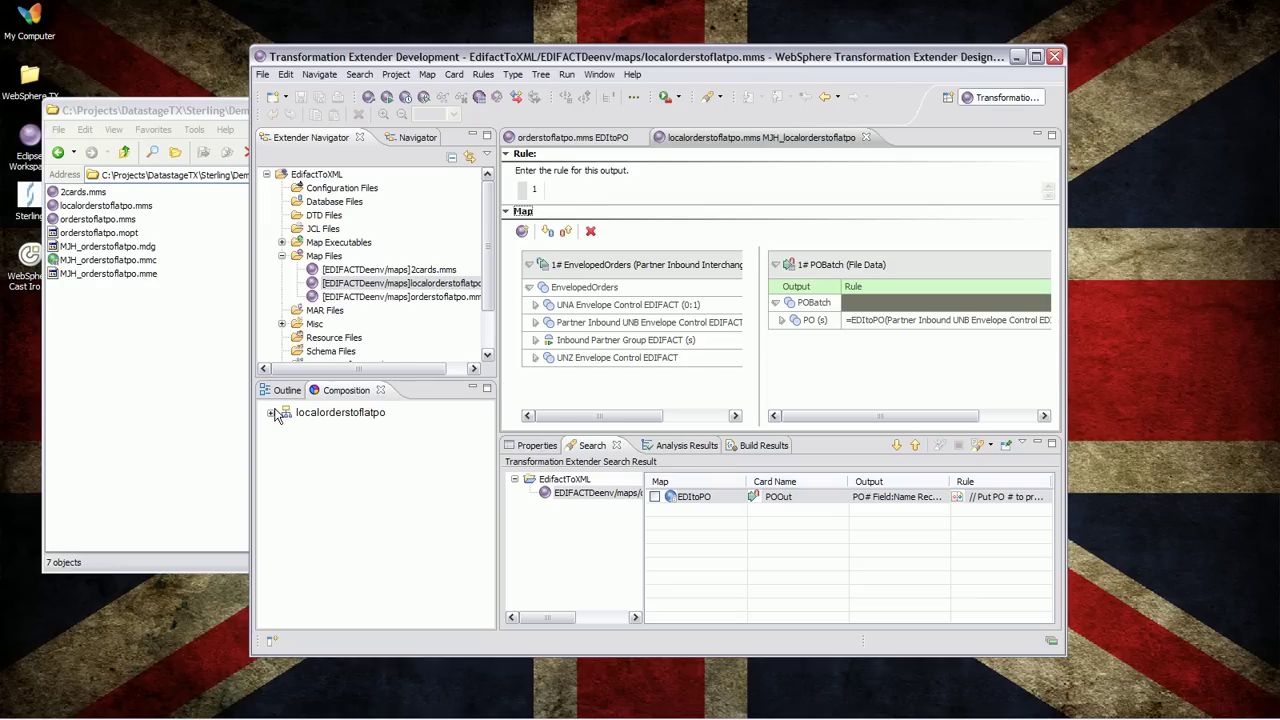
left_click(272, 413)
left_click(285, 427)
left_click(323, 446)
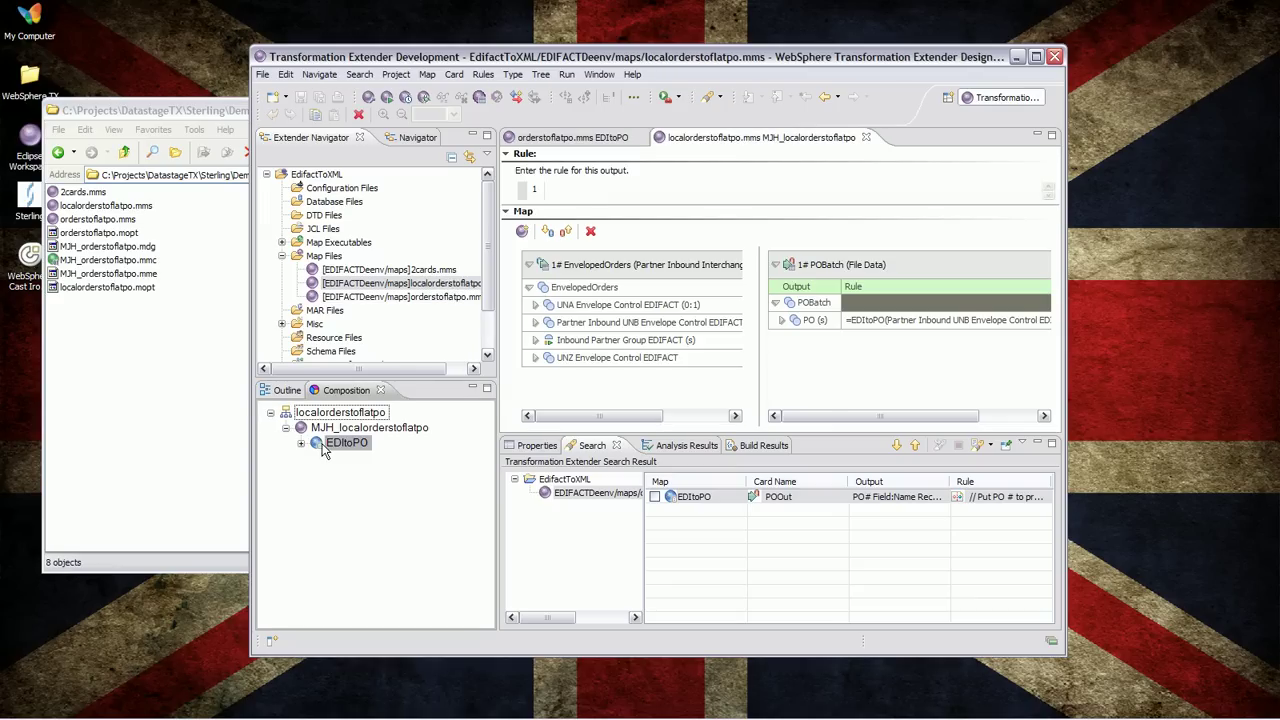
double_click(323, 446)
Show the PO# Field rule under Name Record, with TRIMRIGHT and the PUT calls commented out.
double_click(829, 320)
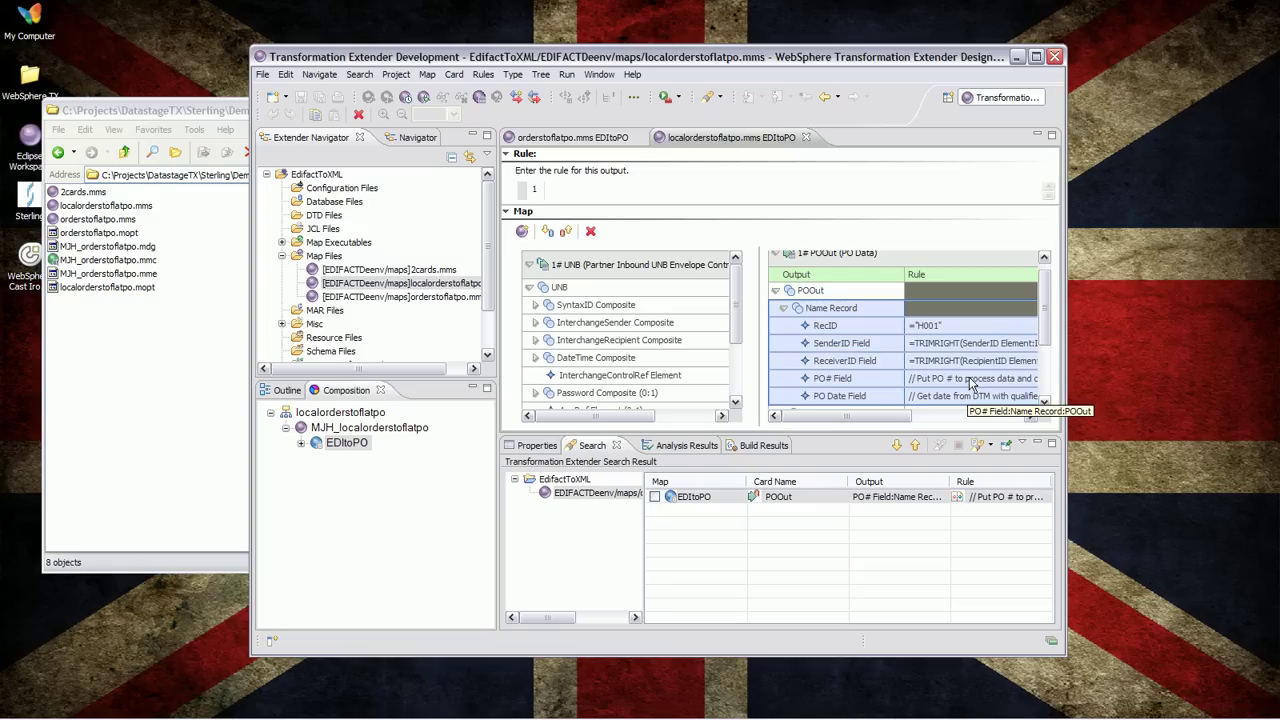
left_click(970, 382)
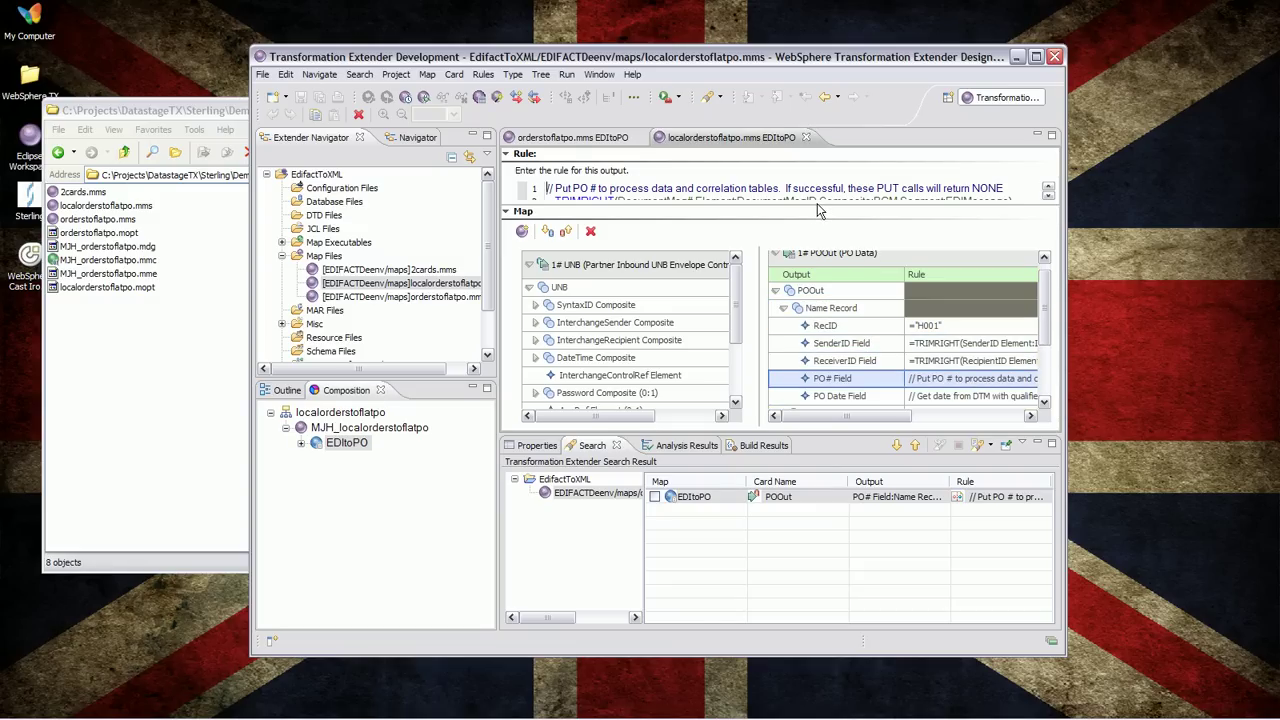
left_click_drag(818, 206, 822, 270)
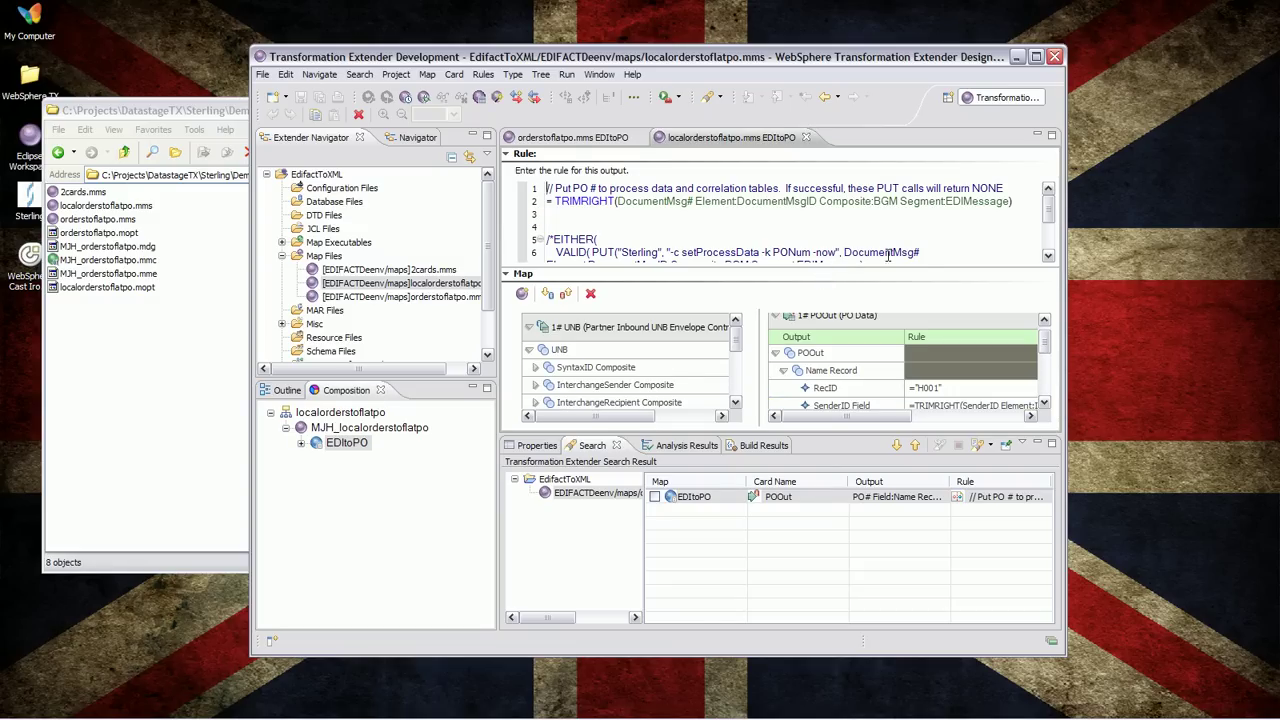
left_click_drag(548, 200, 1028, 197)
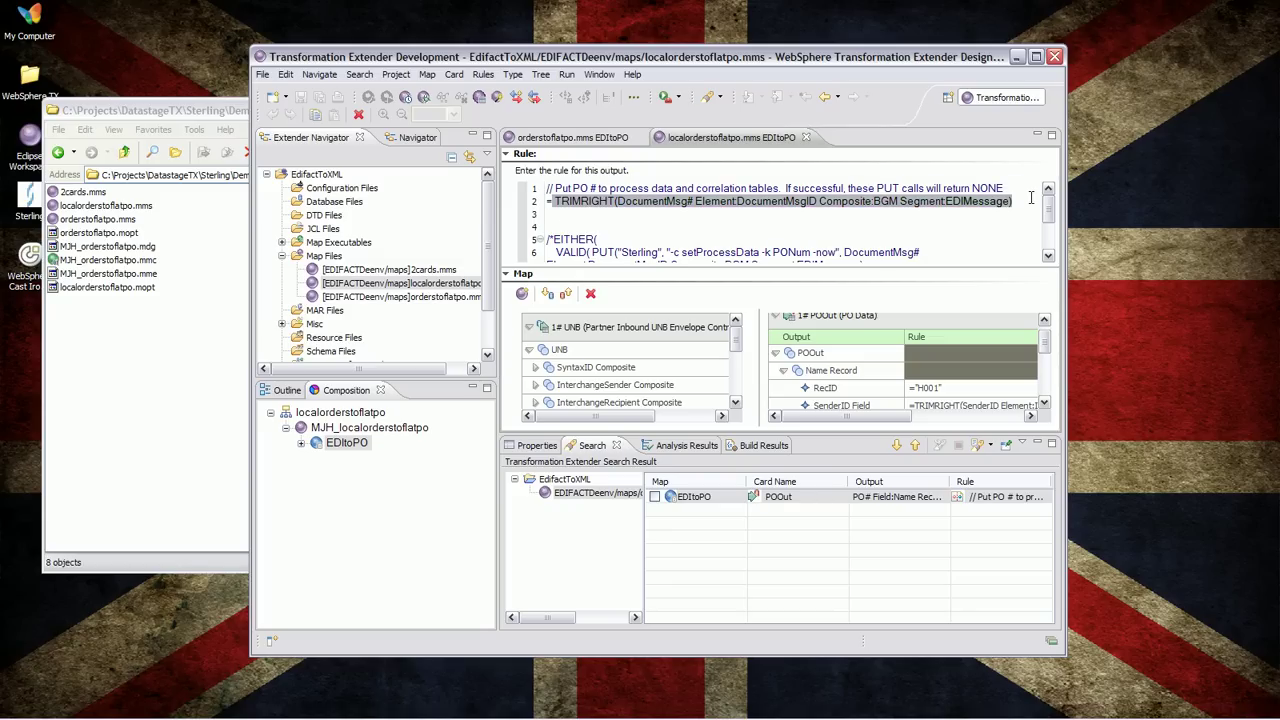
Build and run the MJH_localorderstoflatpo map locally.
left_click(330, 428)
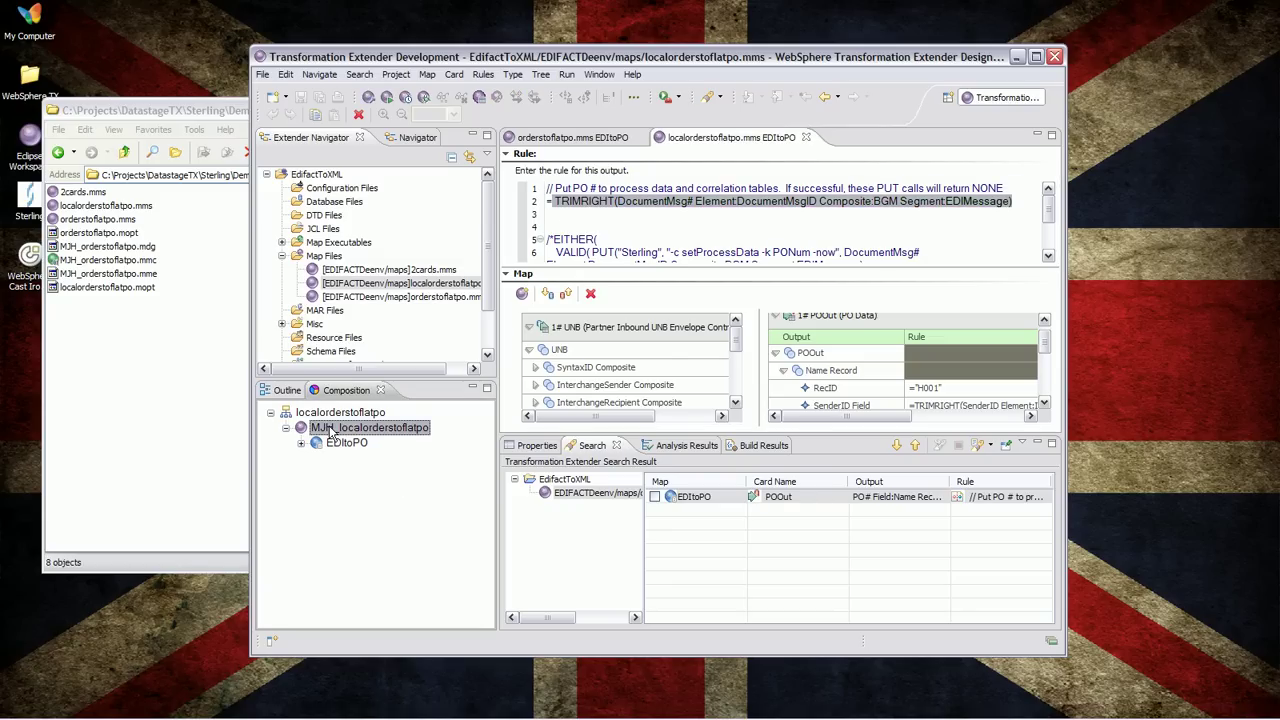
left_click(367, 97)
left_click(386, 99)
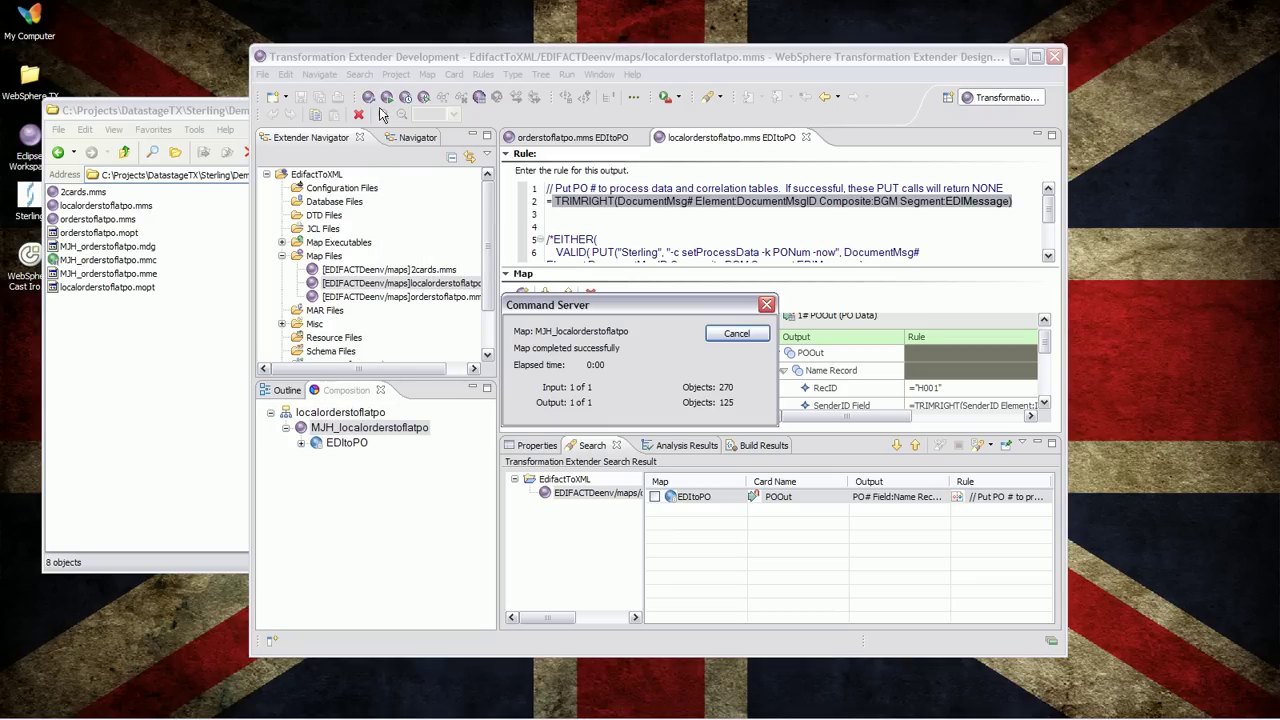
left_click(734, 336)
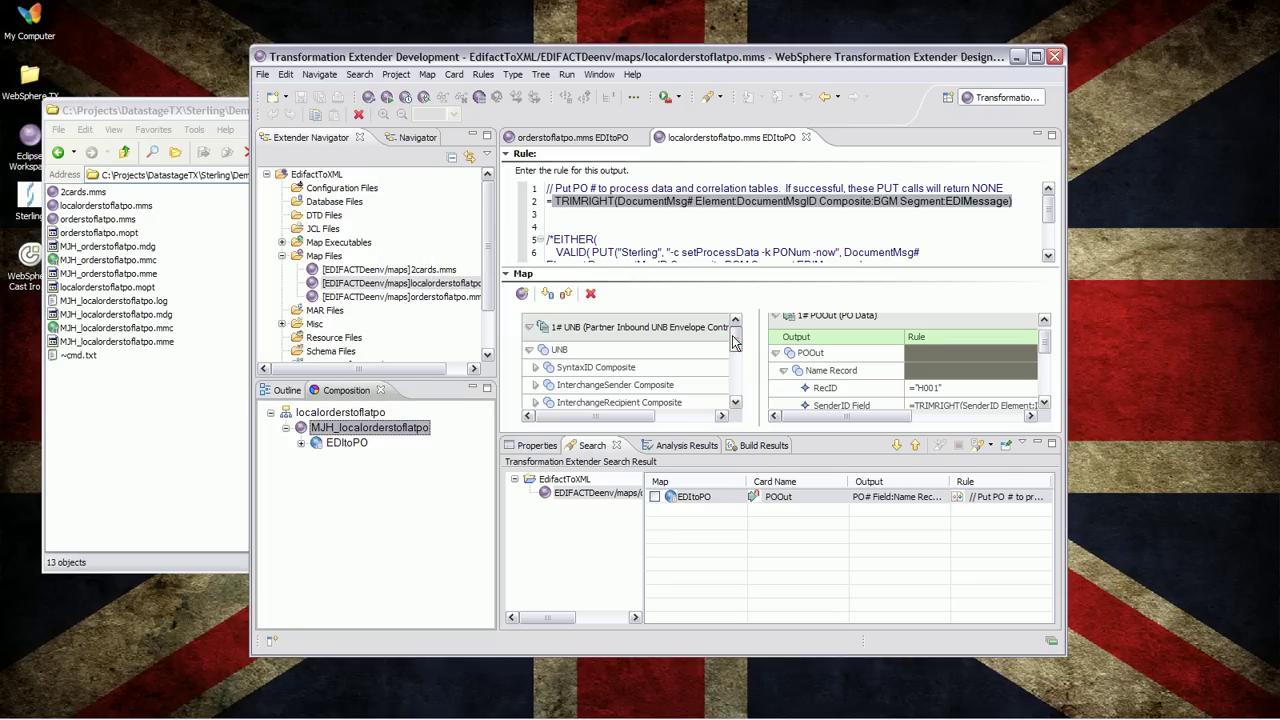
Review the run results: the EDIFACT input edifactin-multi.txt and POBatch output poout.txt, then close both.
right_click(378, 436)
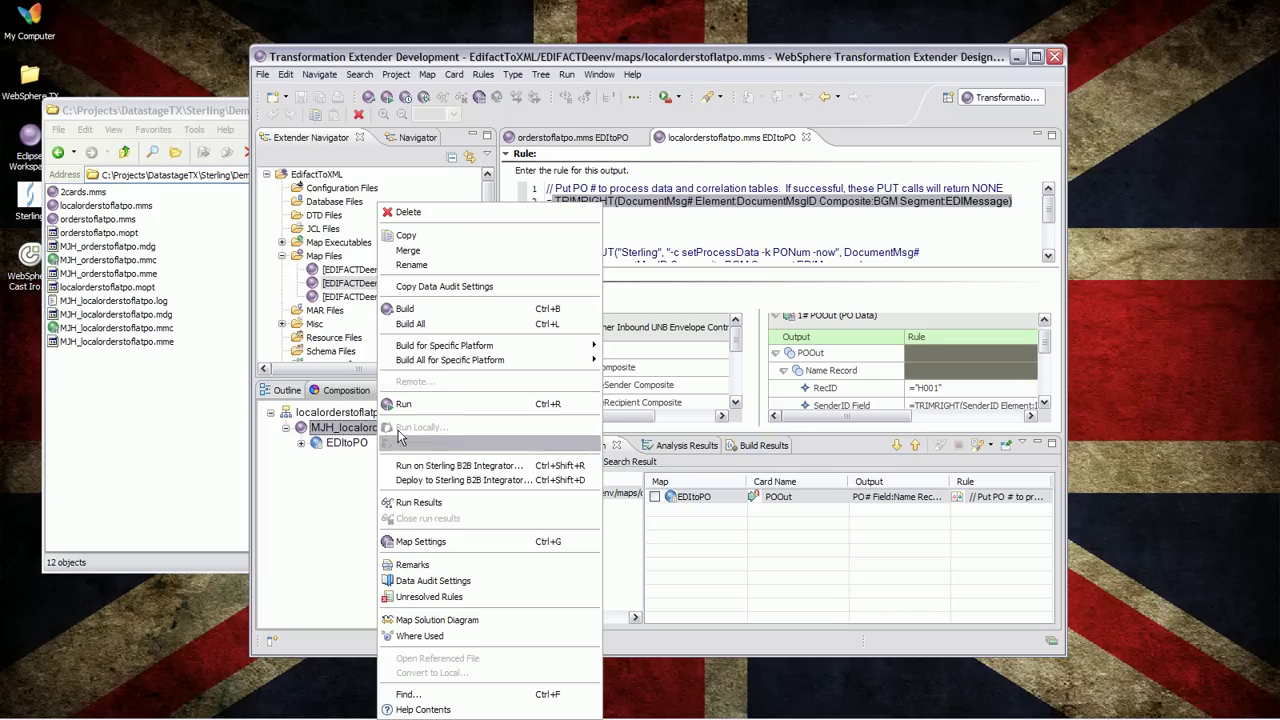
left_click(405, 503)
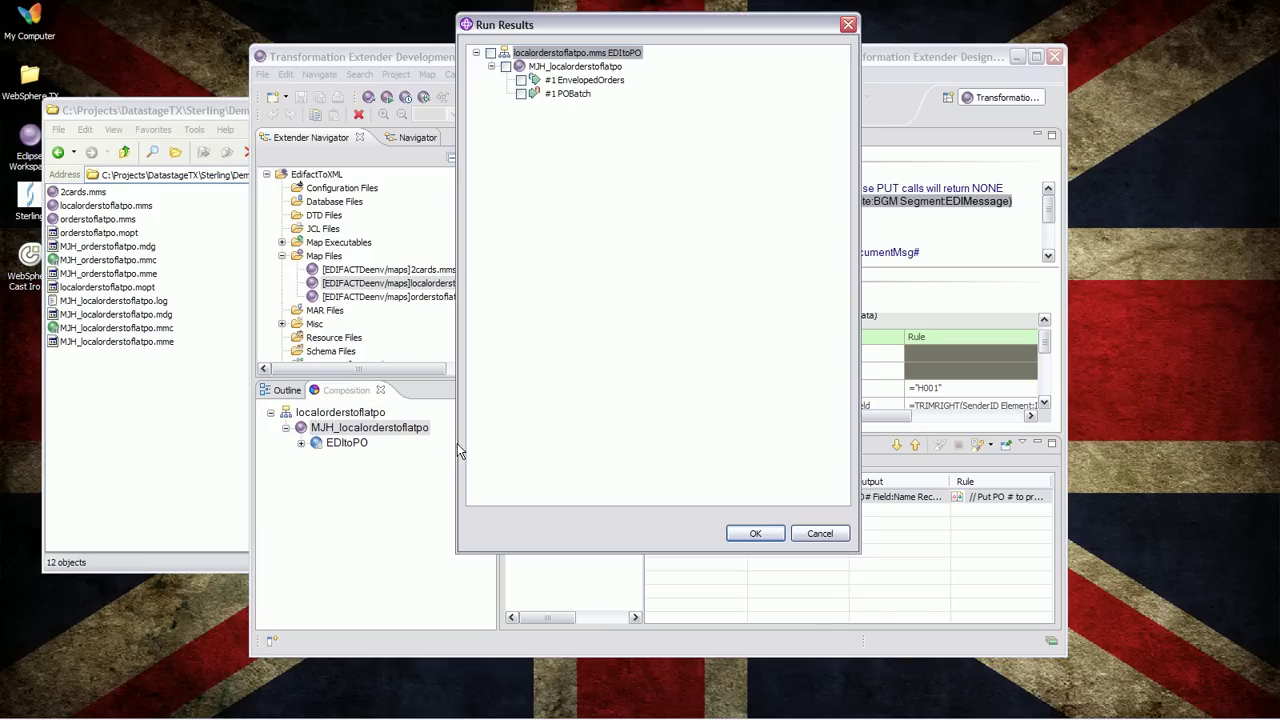
left_click(521, 93)
left_click(755, 533)
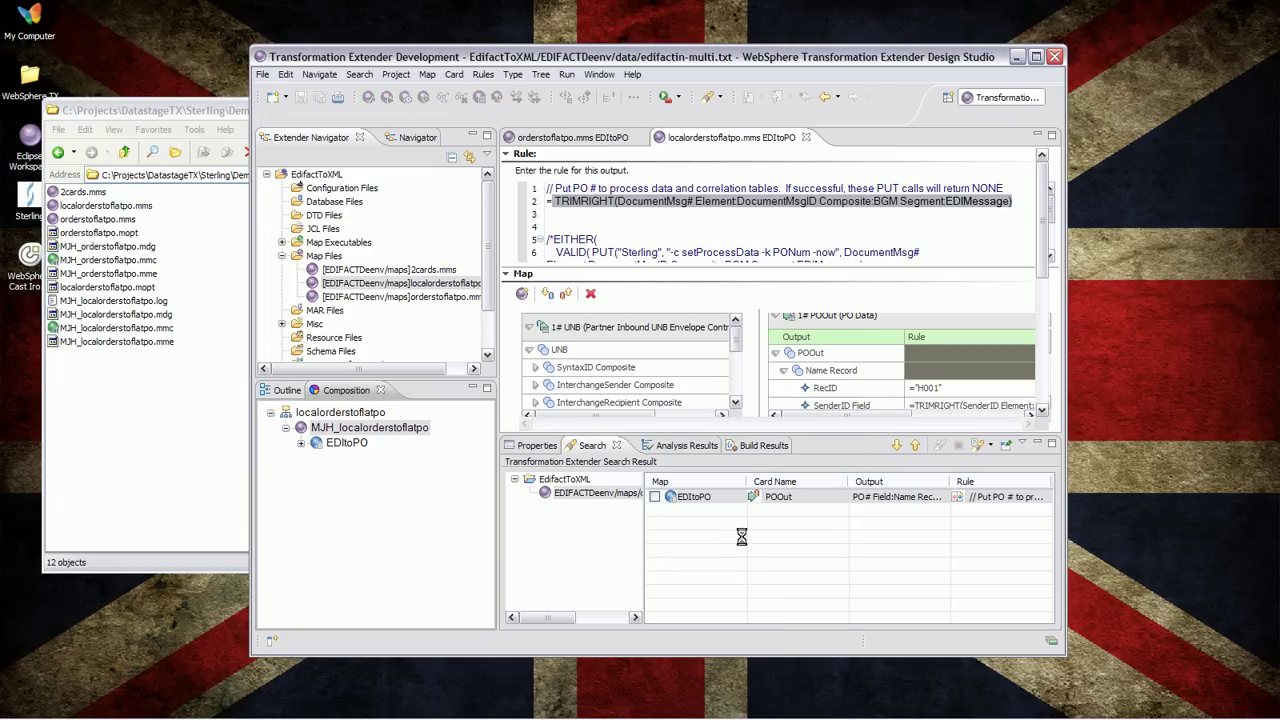
left_click(795, 120)
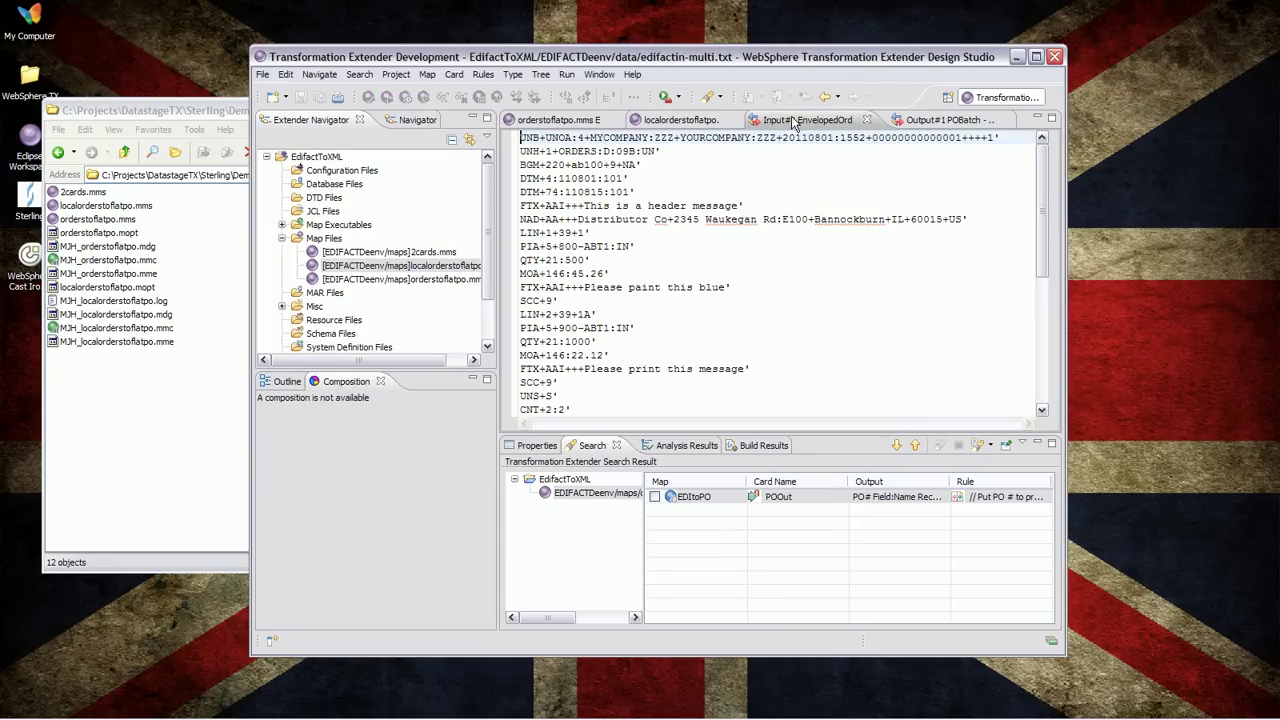
left_click(971, 120)
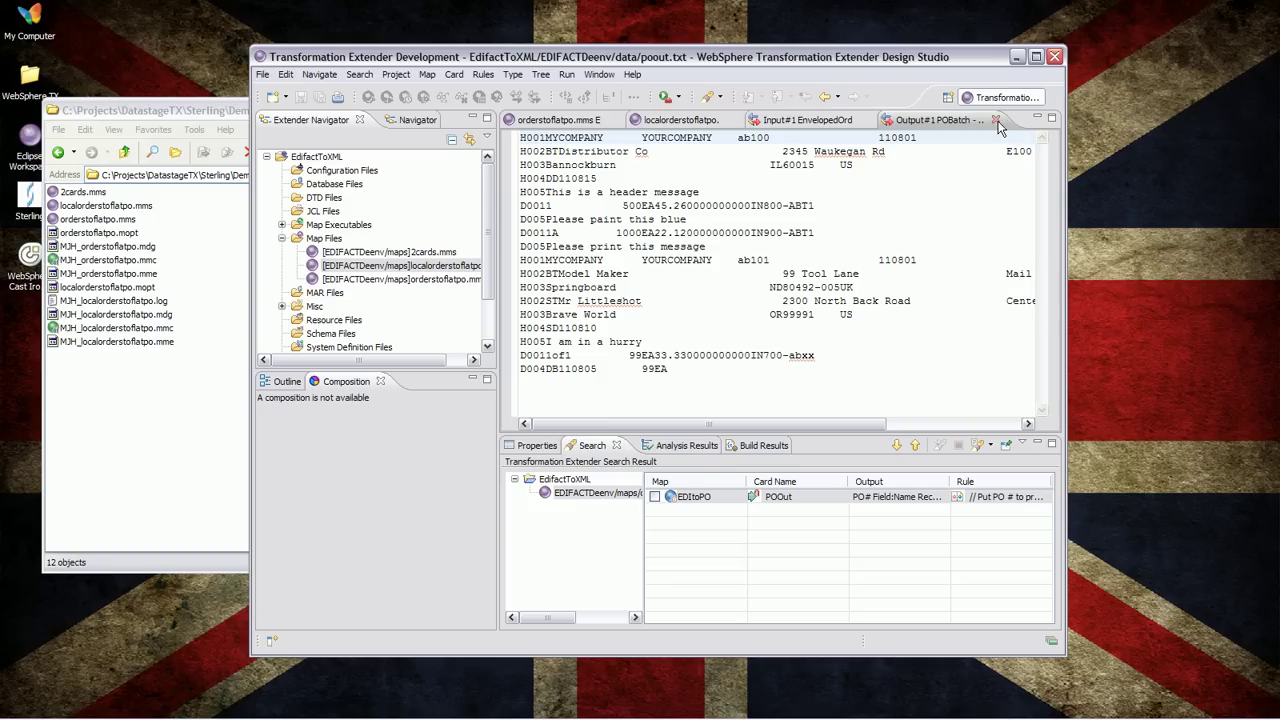
left_click(996, 120)
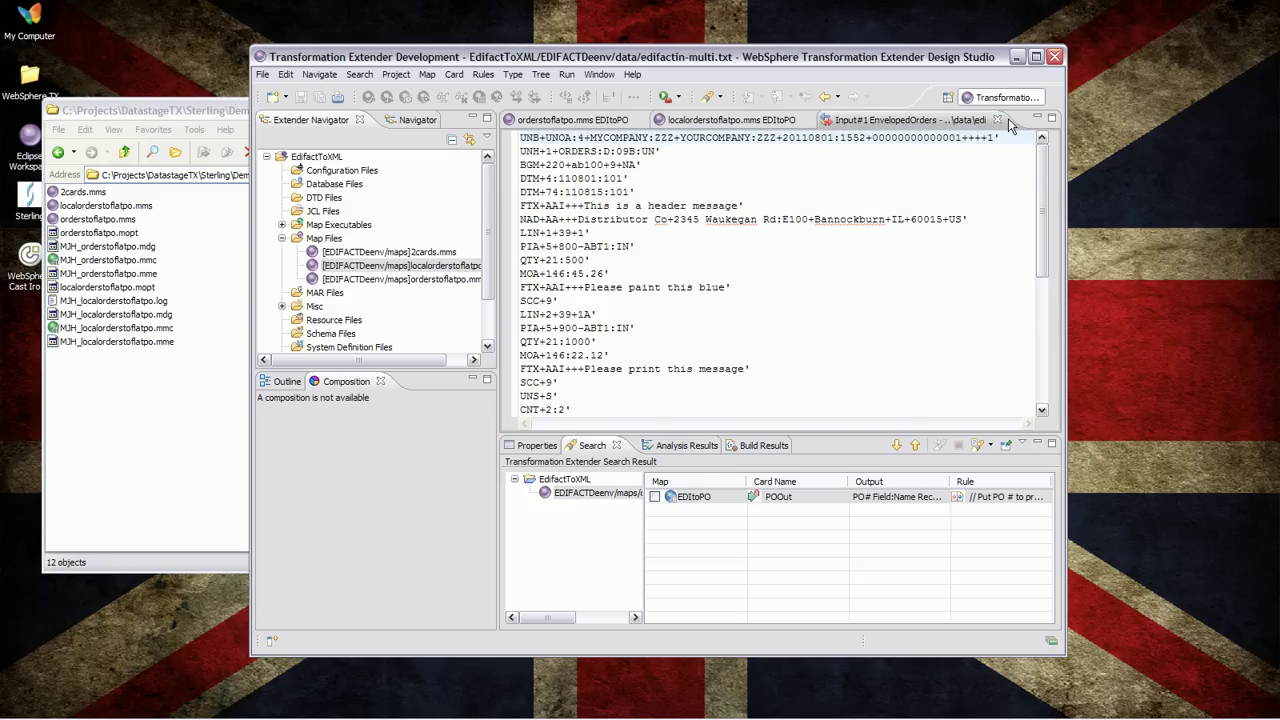
left_click(996, 120)
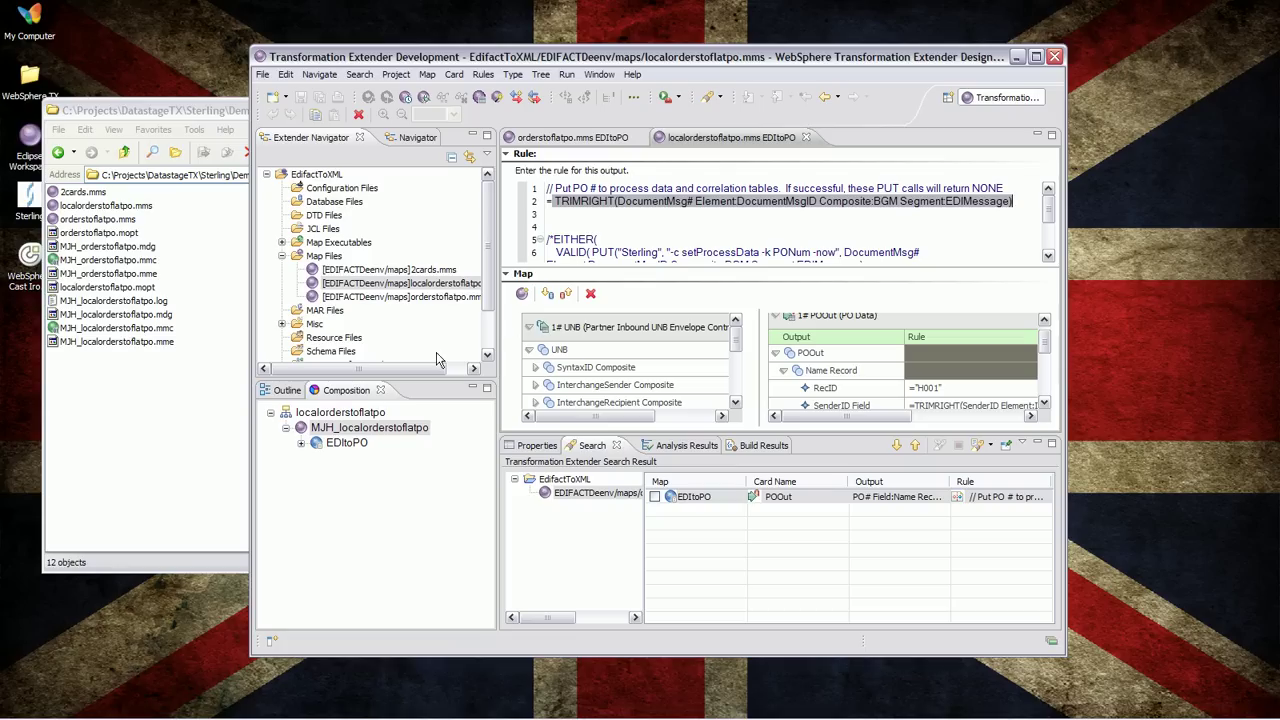
right_click(370, 430)
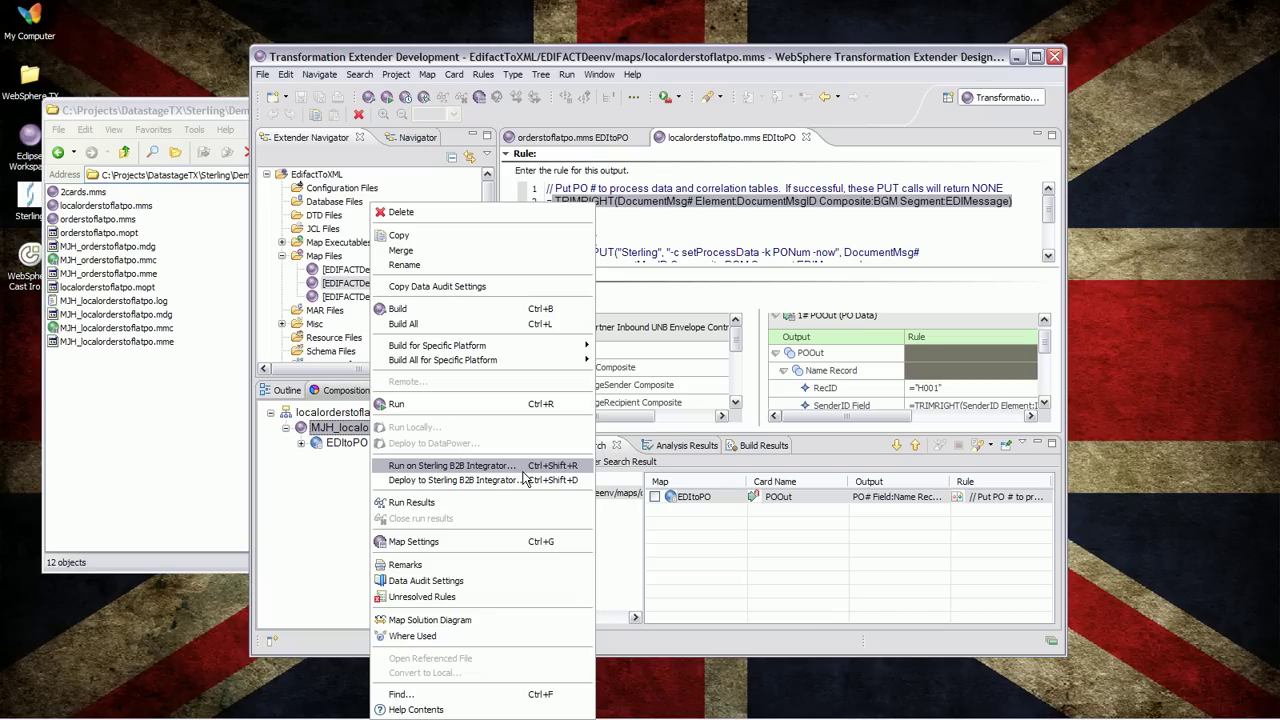
left_click(590, 62)
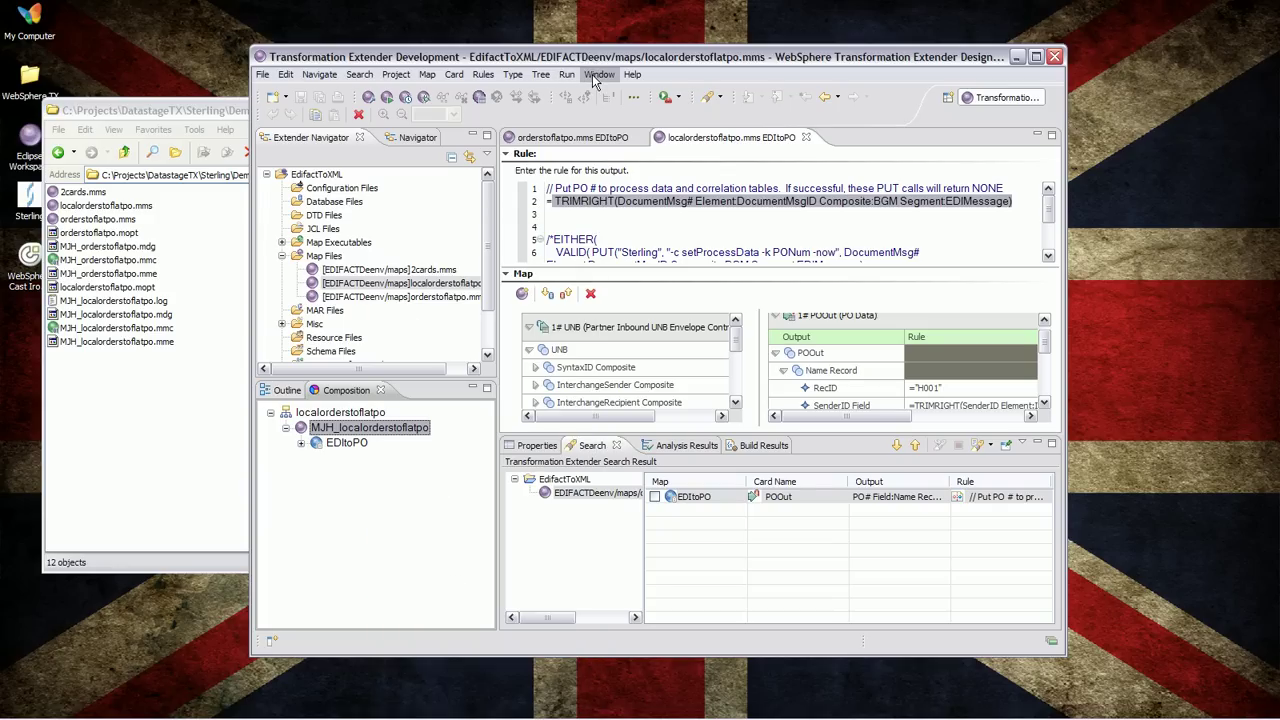
left_click(598, 75)
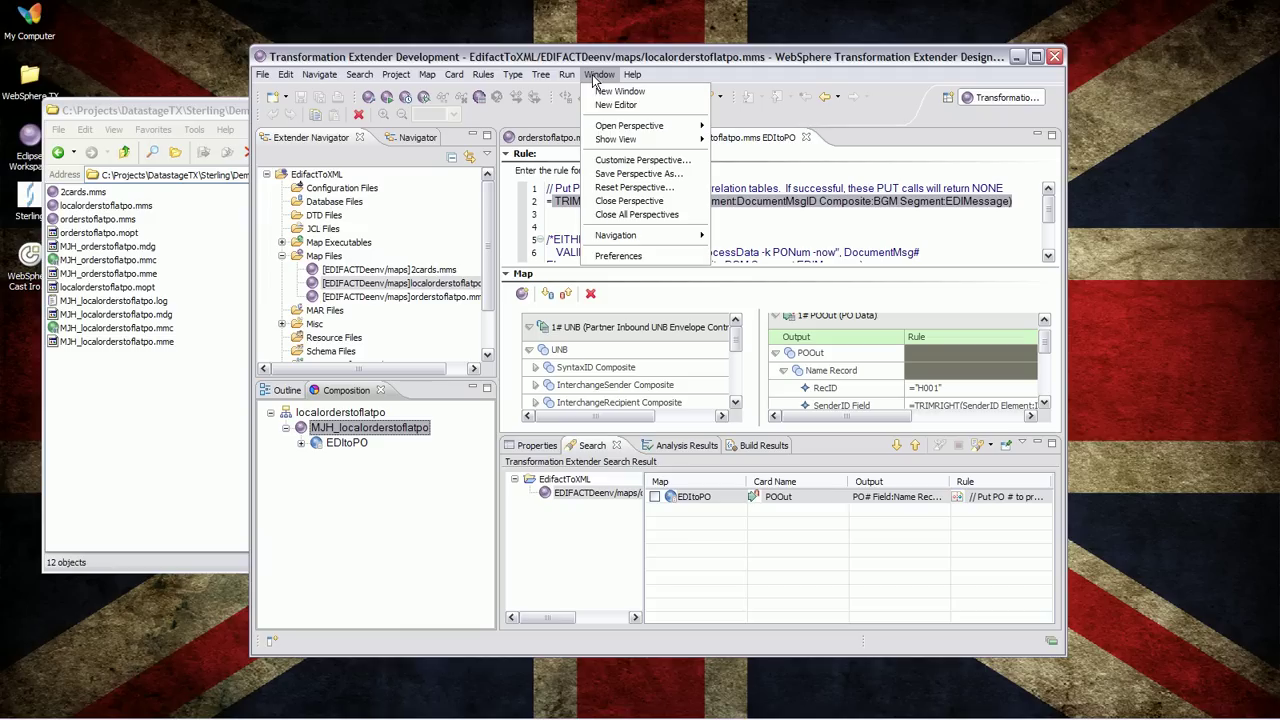
left_click(619, 255)
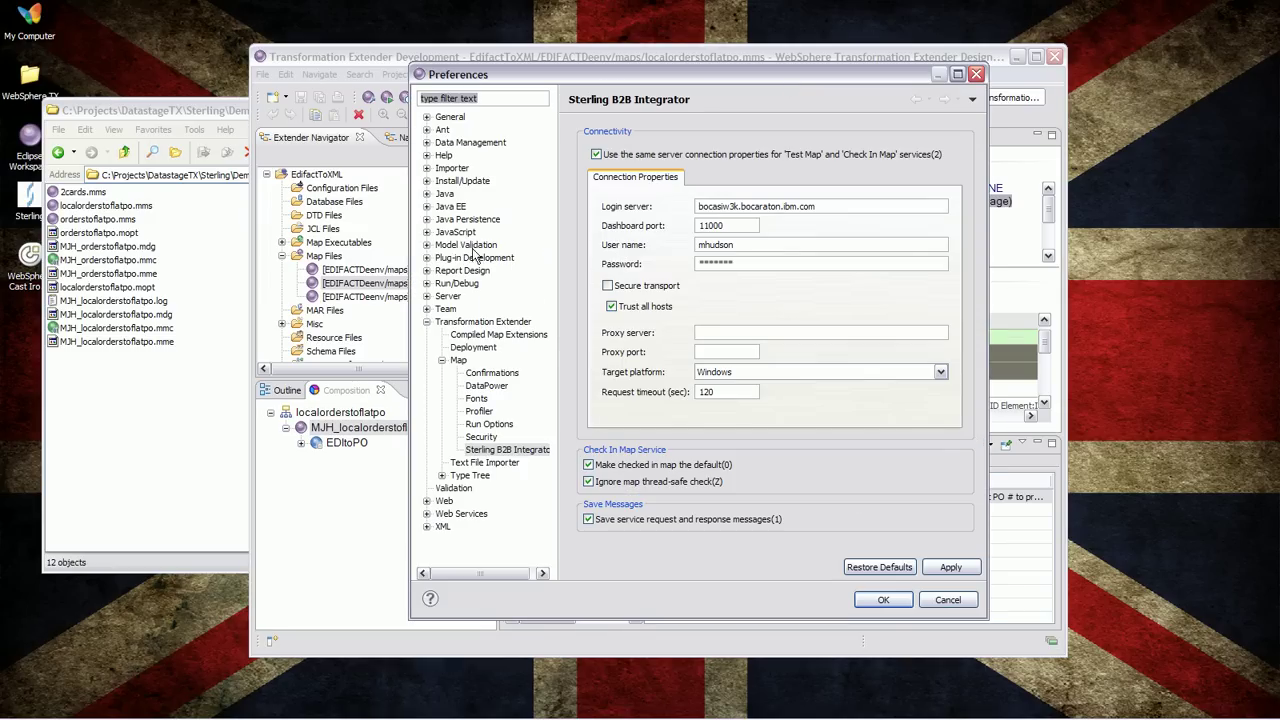
left_click(503, 452)
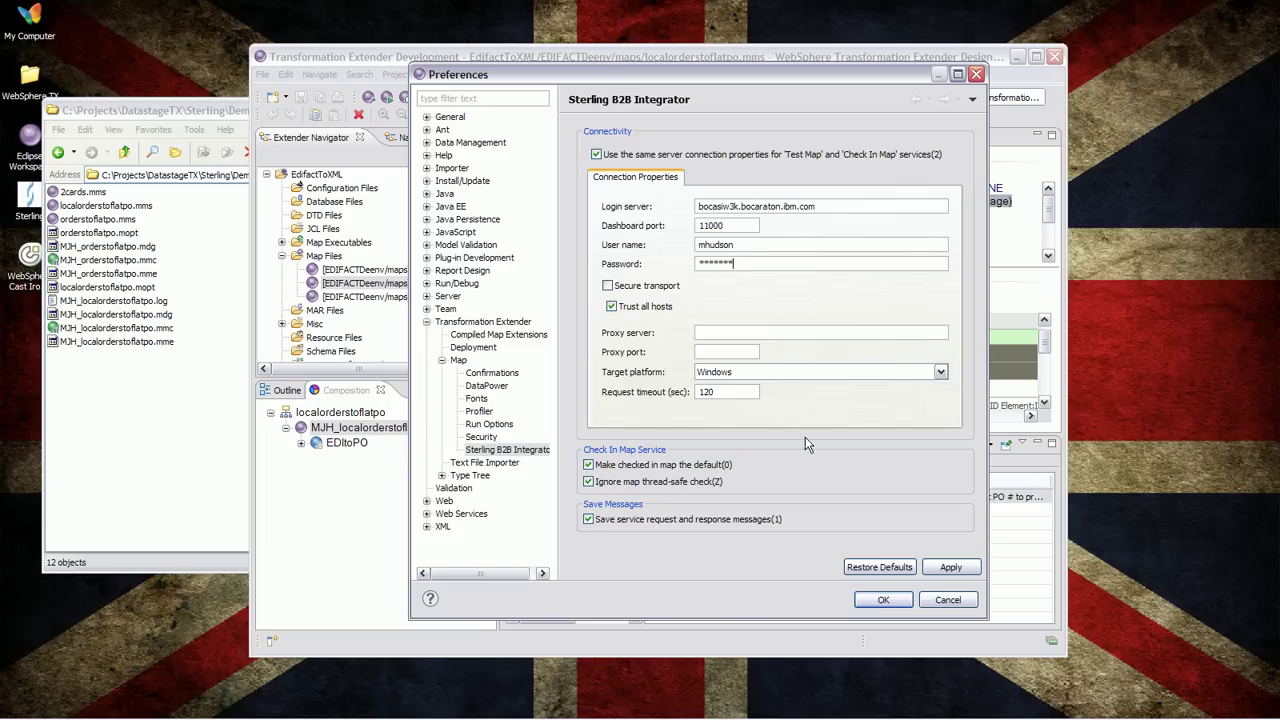
left_click(947, 600)
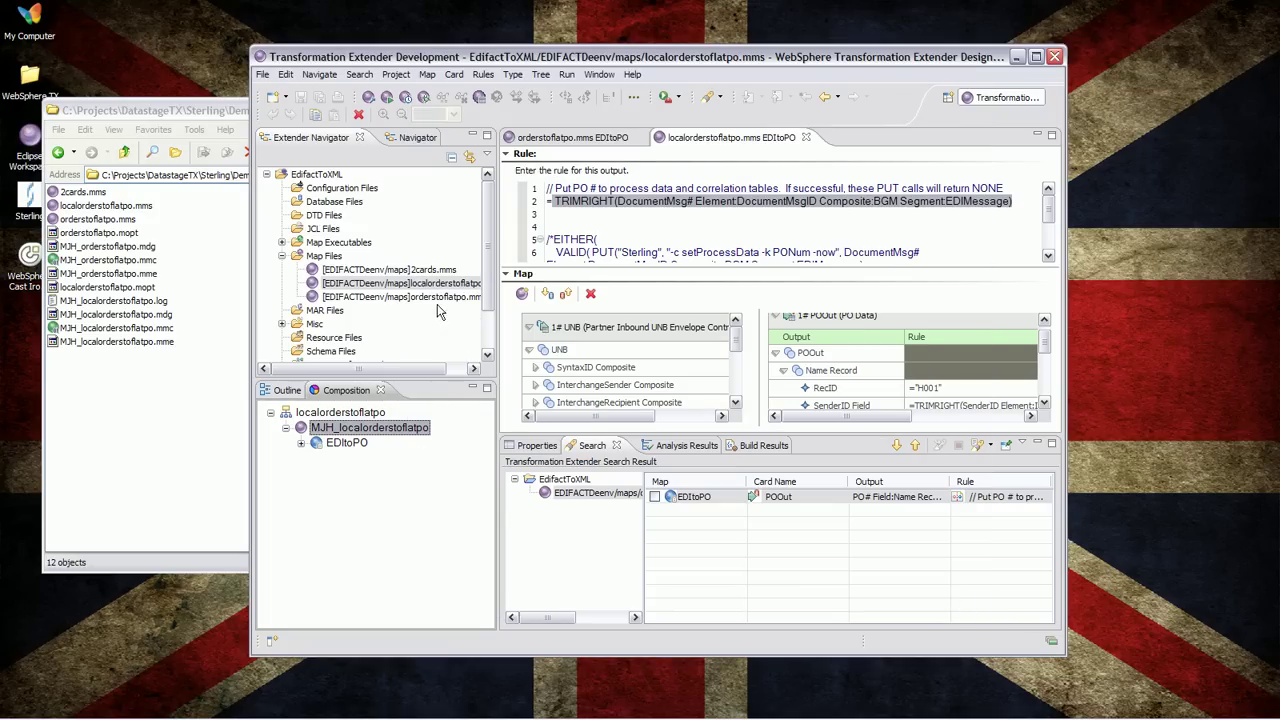
Run the MJH_localorderstoflatpo map on Sterling B2B Integrator.
right_click(393, 427)
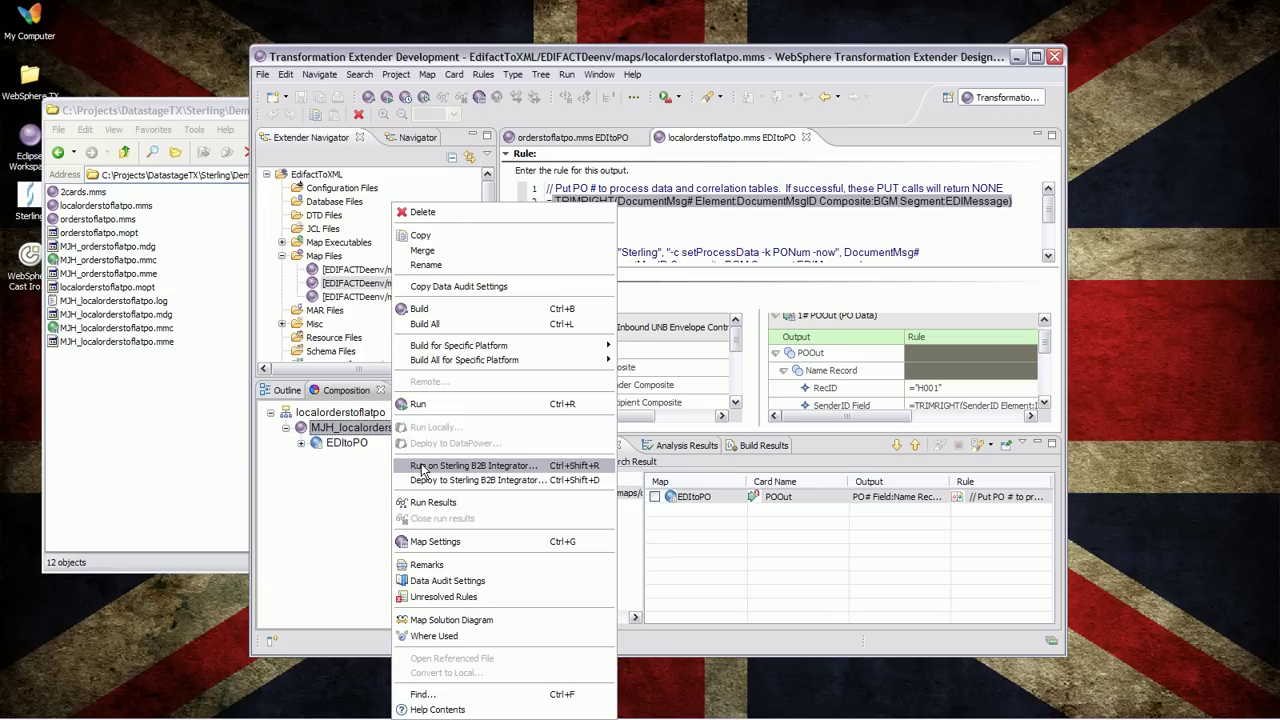
left_click(421, 466)
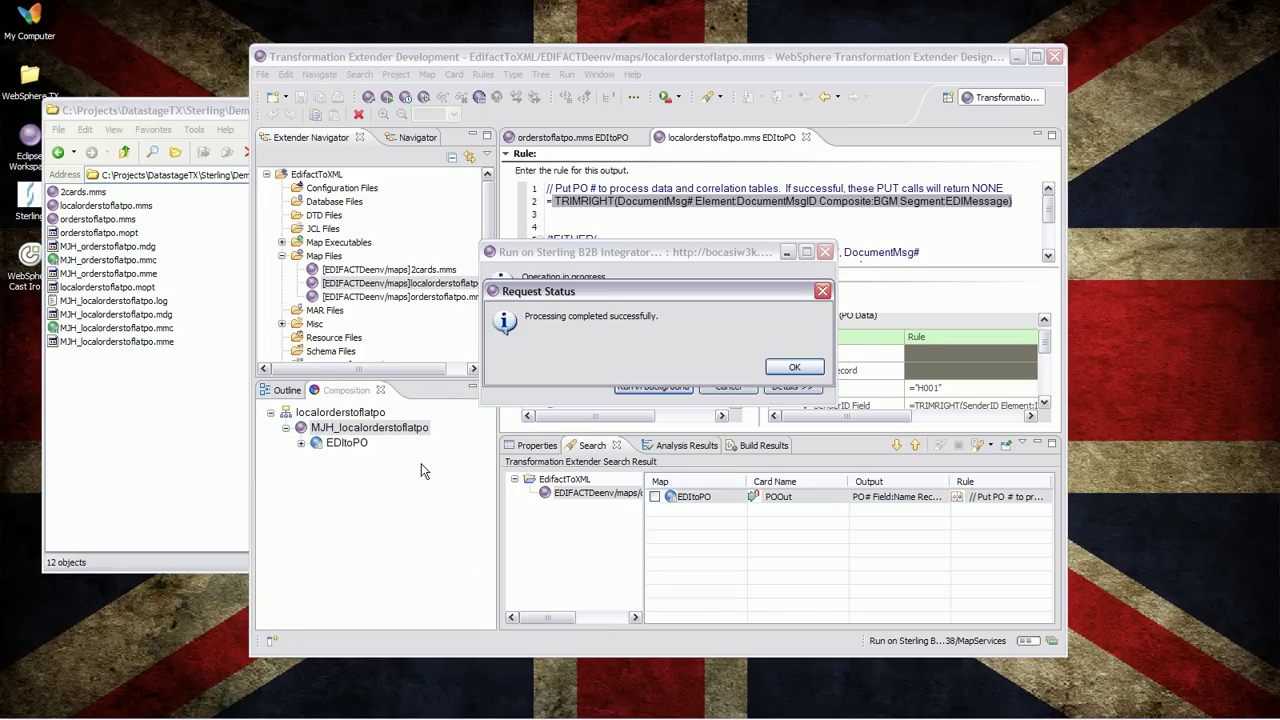
left_click(787, 370)
View the server run results, then close the POBatch output and EDIFACT input data views.
left_click(329, 176)
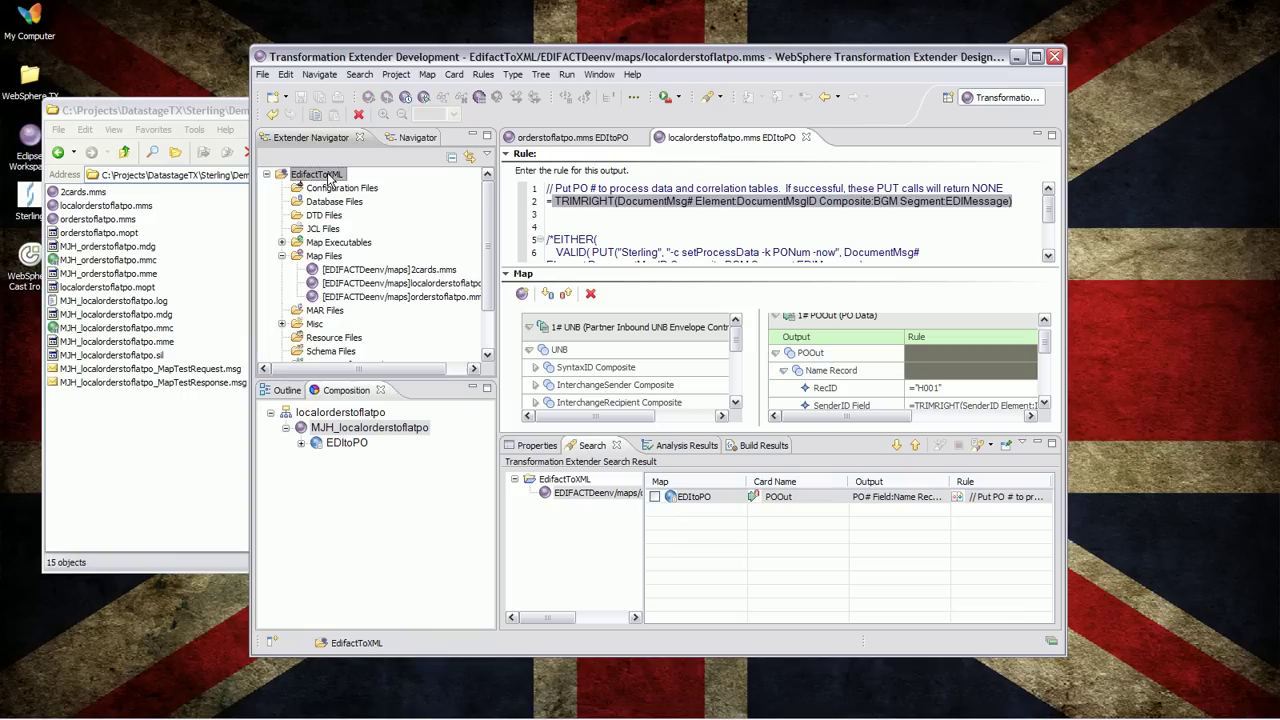
left_click(373, 431)
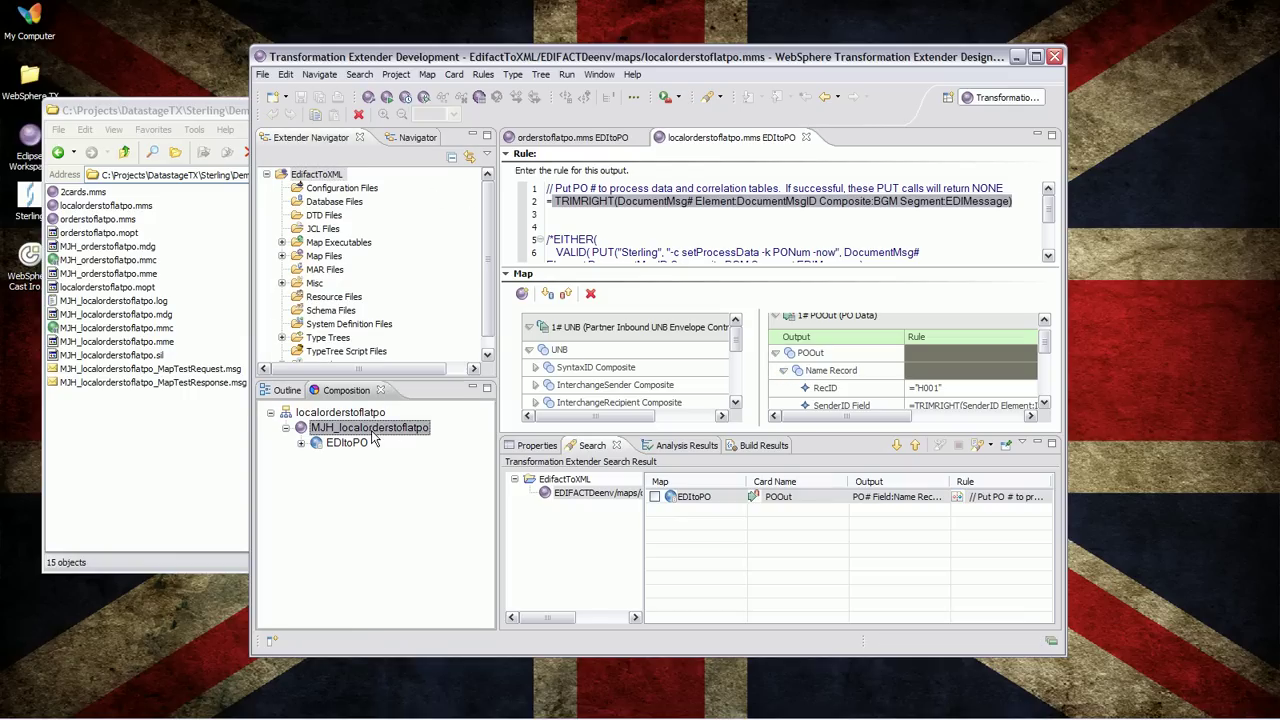
right_click(373, 437)
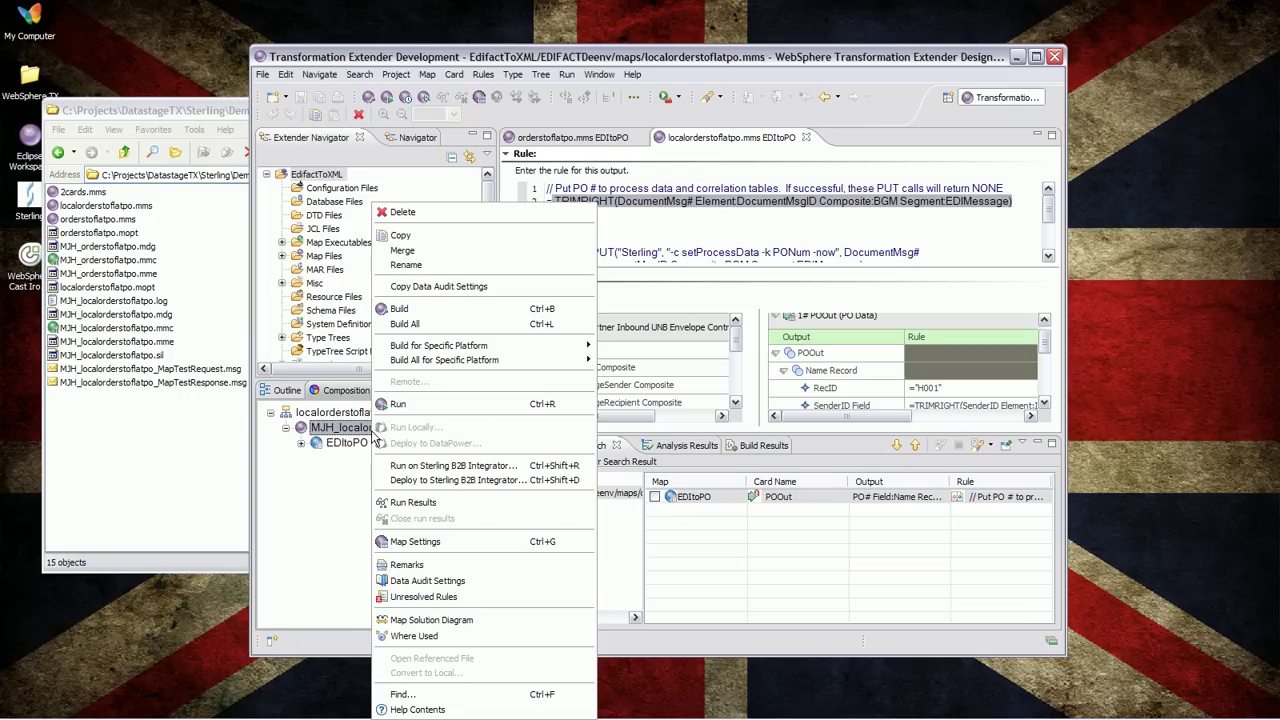
left_click(420, 503)
left_click(768, 536)
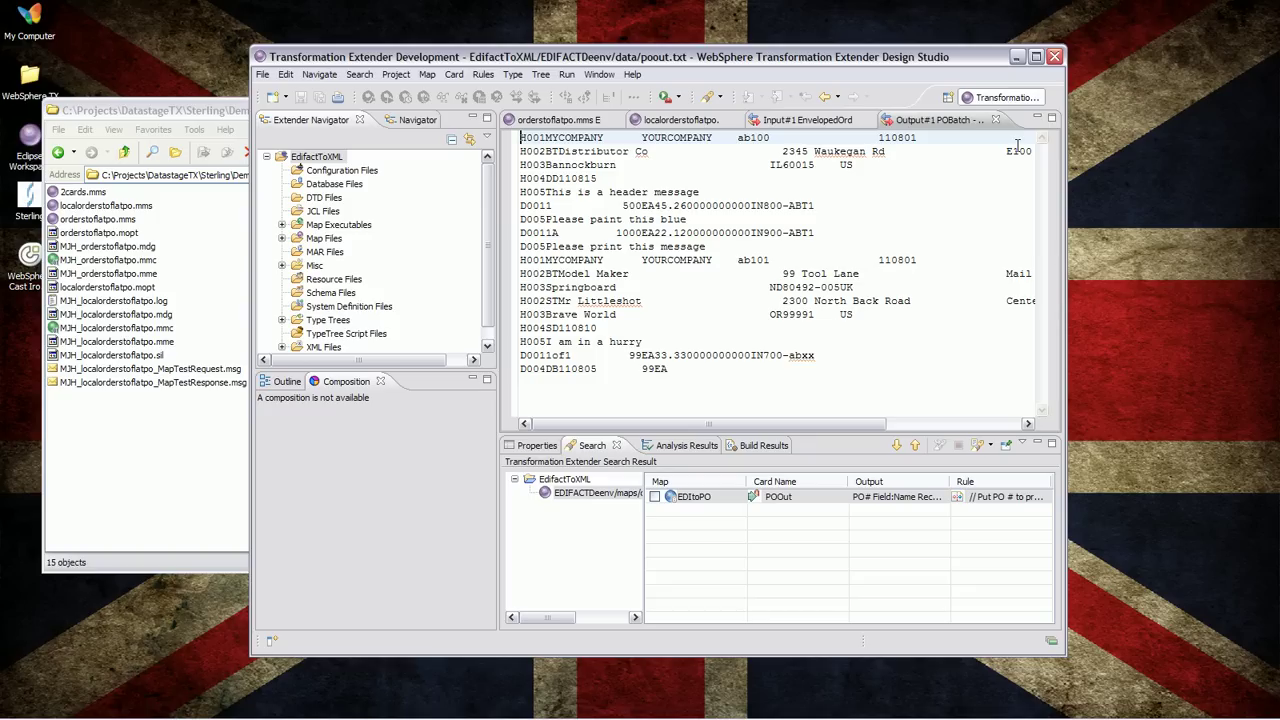
left_click(998, 121)
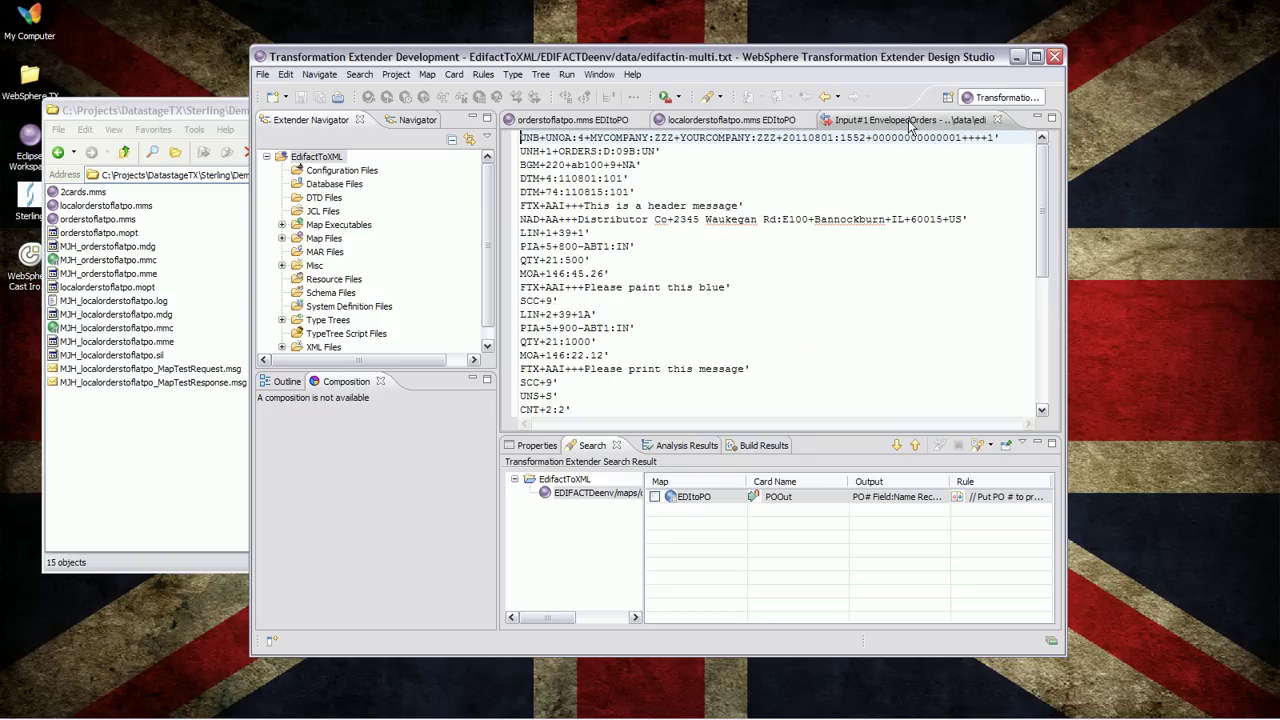
left_click(997, 124)
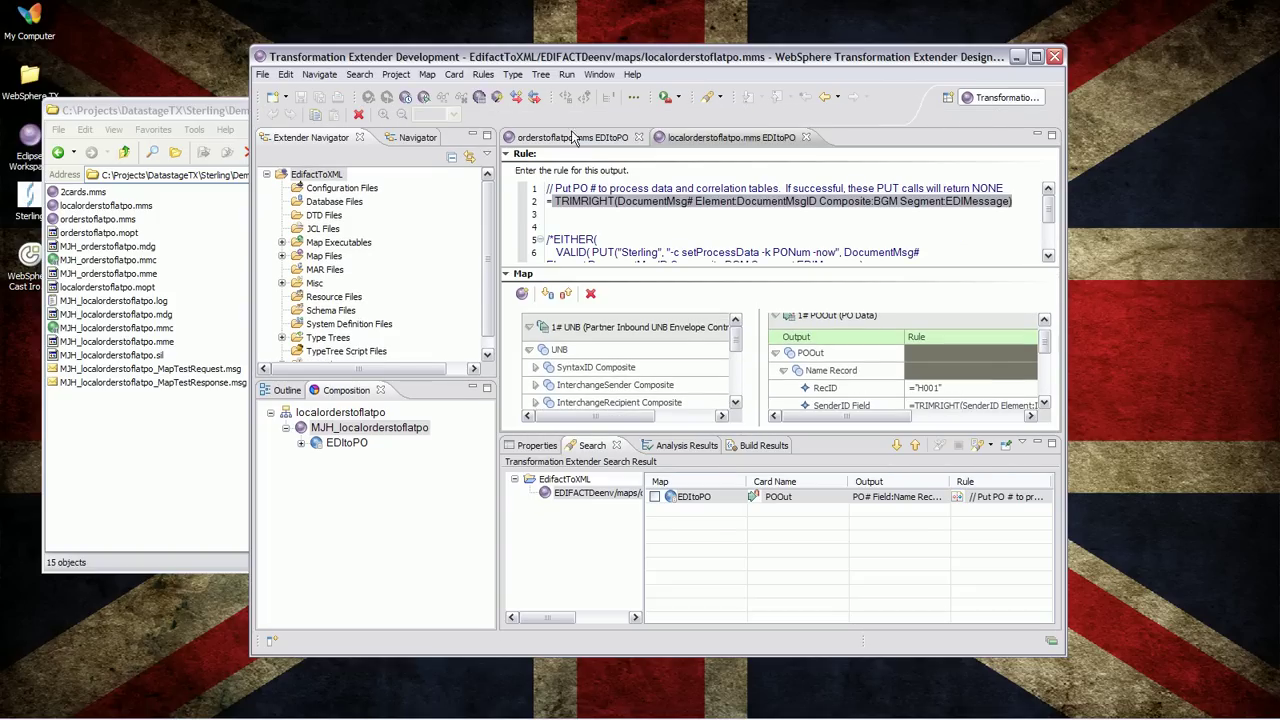
left_click(563, 140)
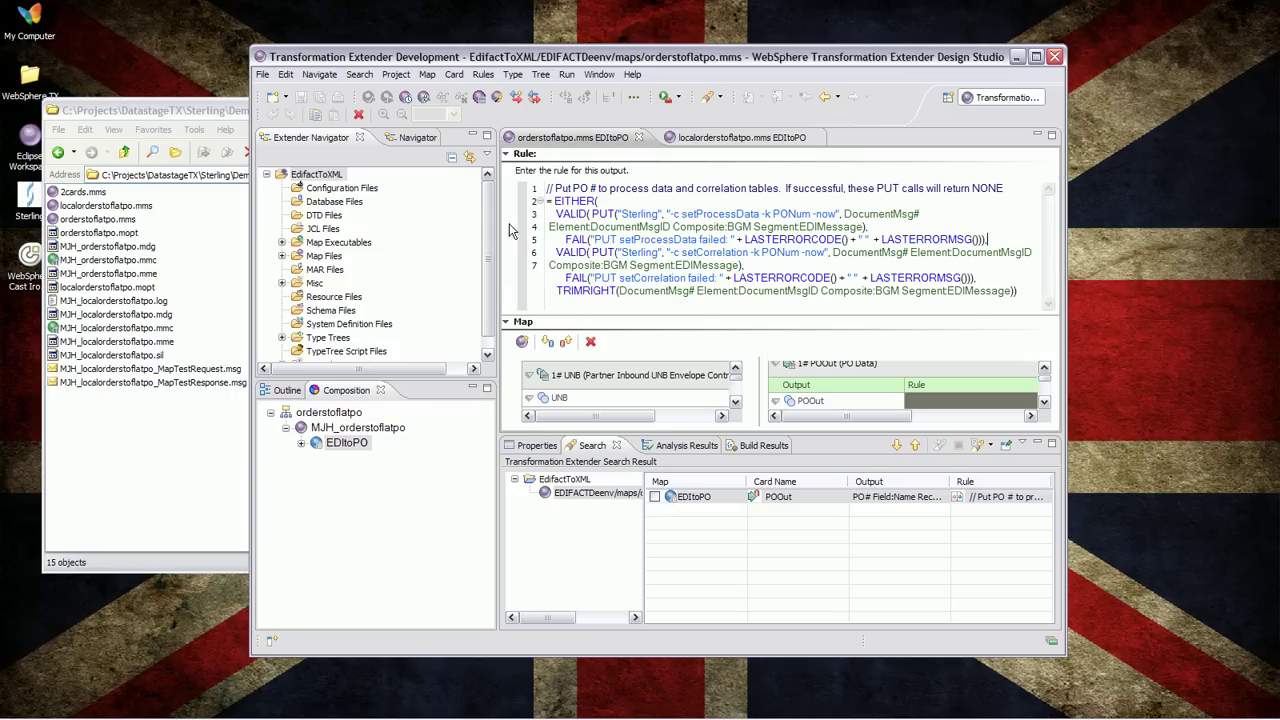
left_click(335, 450)
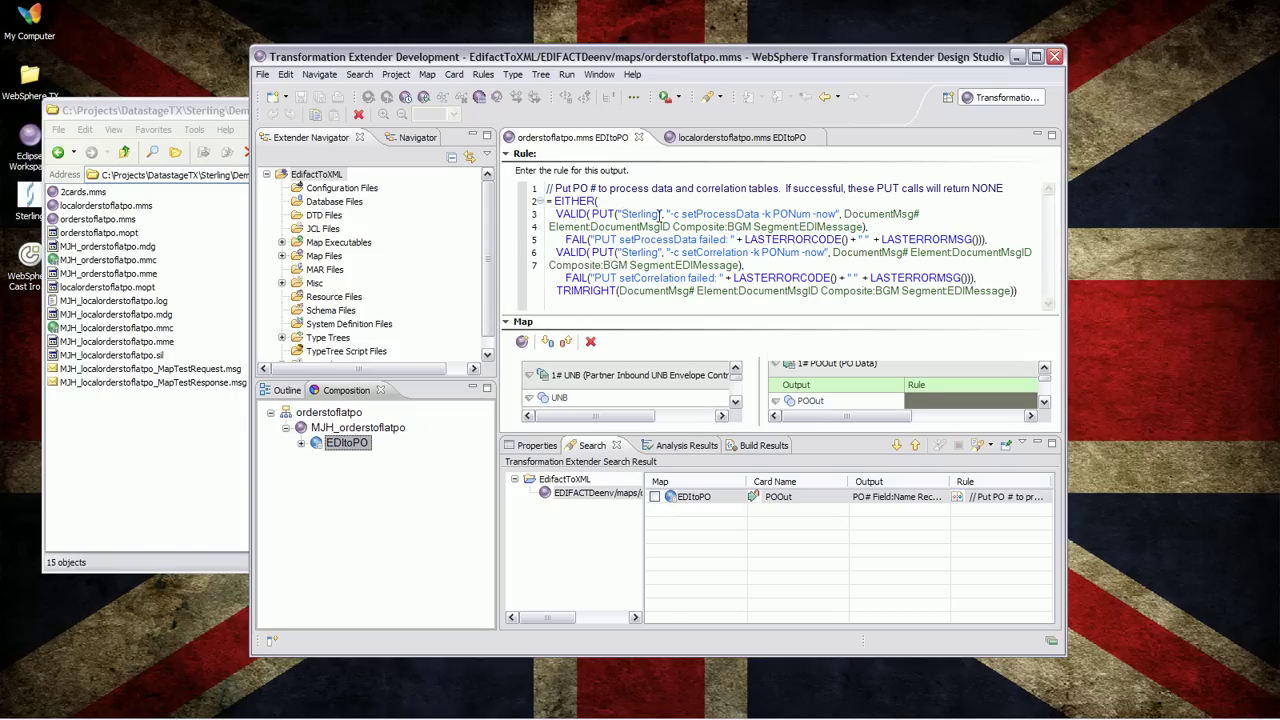
left_click_drag(681, 214, 812, 224)
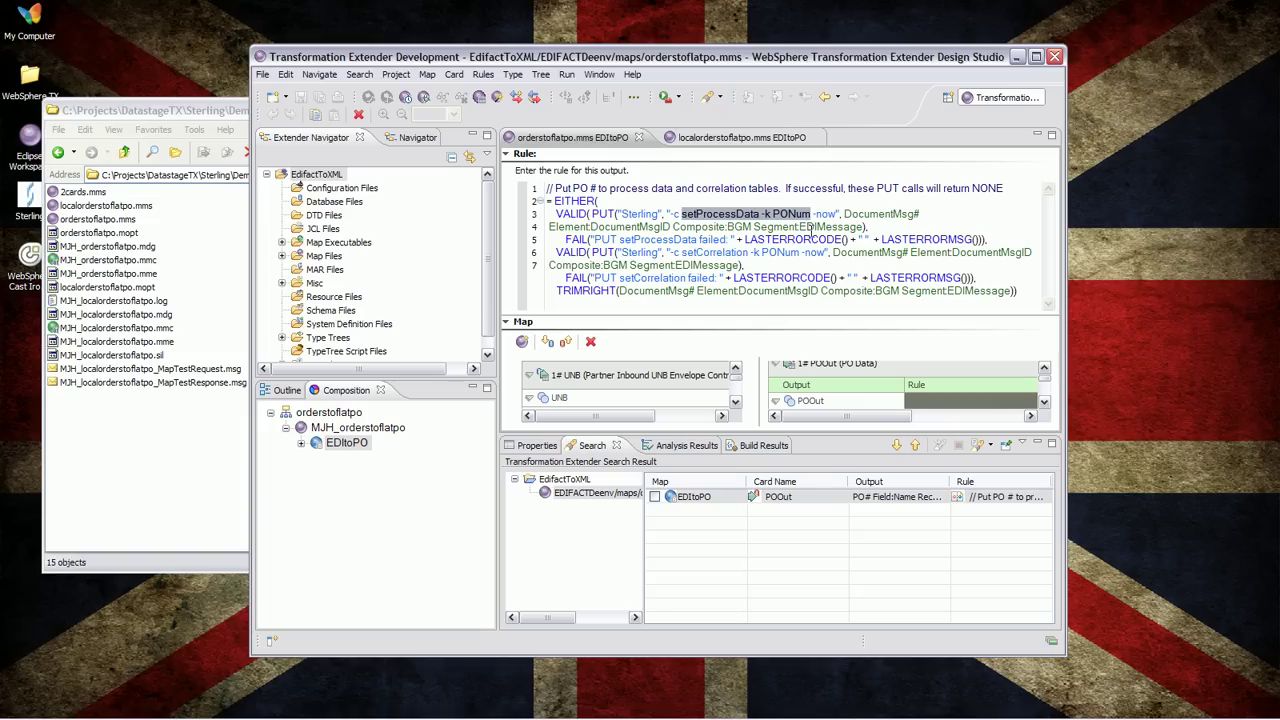
left_click(622, 251)
left_click_drag(622, 251, 752, 252)
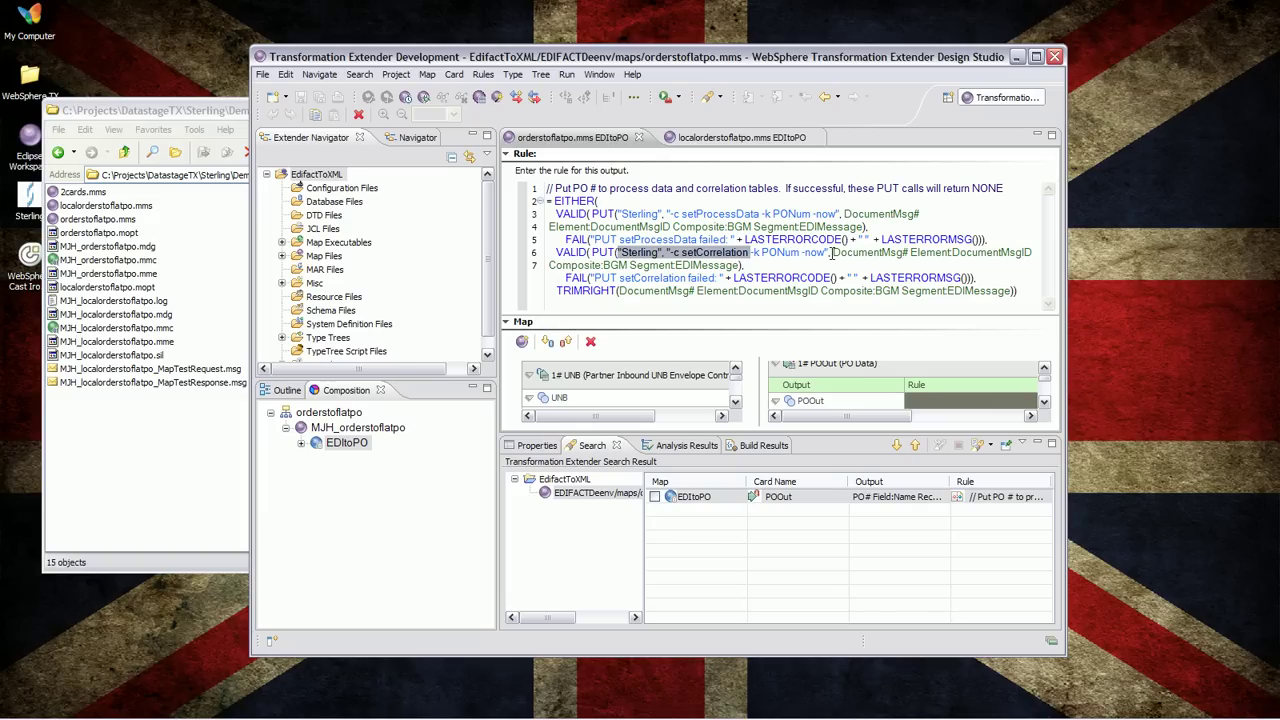
left_click(833, 252)
left_click_drag(833, 252, 735, 268)
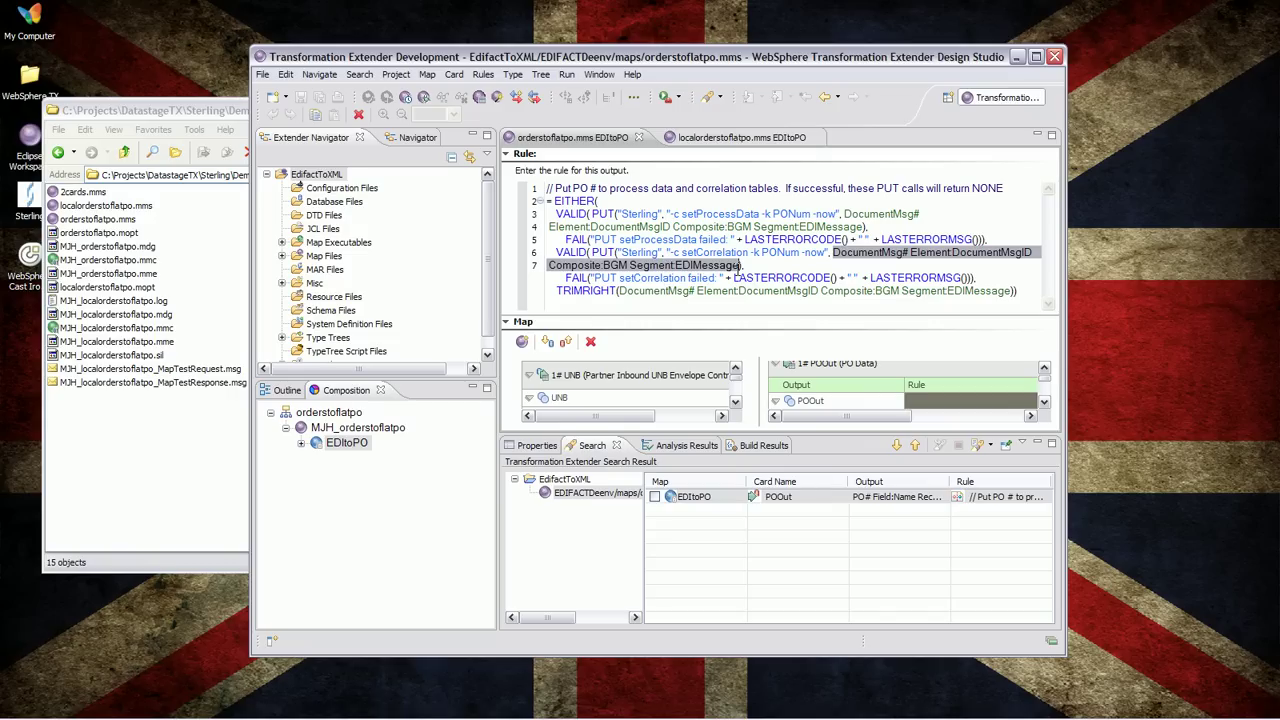
left_click(382, 430)
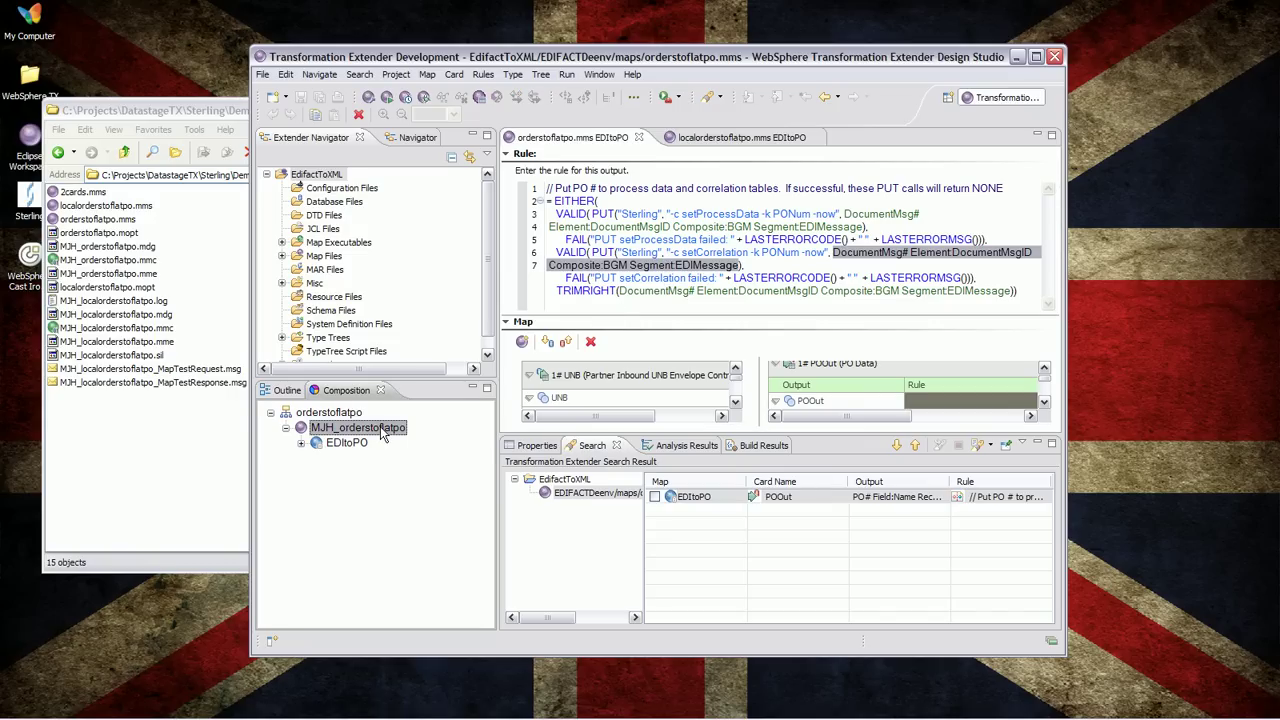
Run the MJH_orderstoflatpo map on Sterling B2B Integrator.
right_click(382, 432)
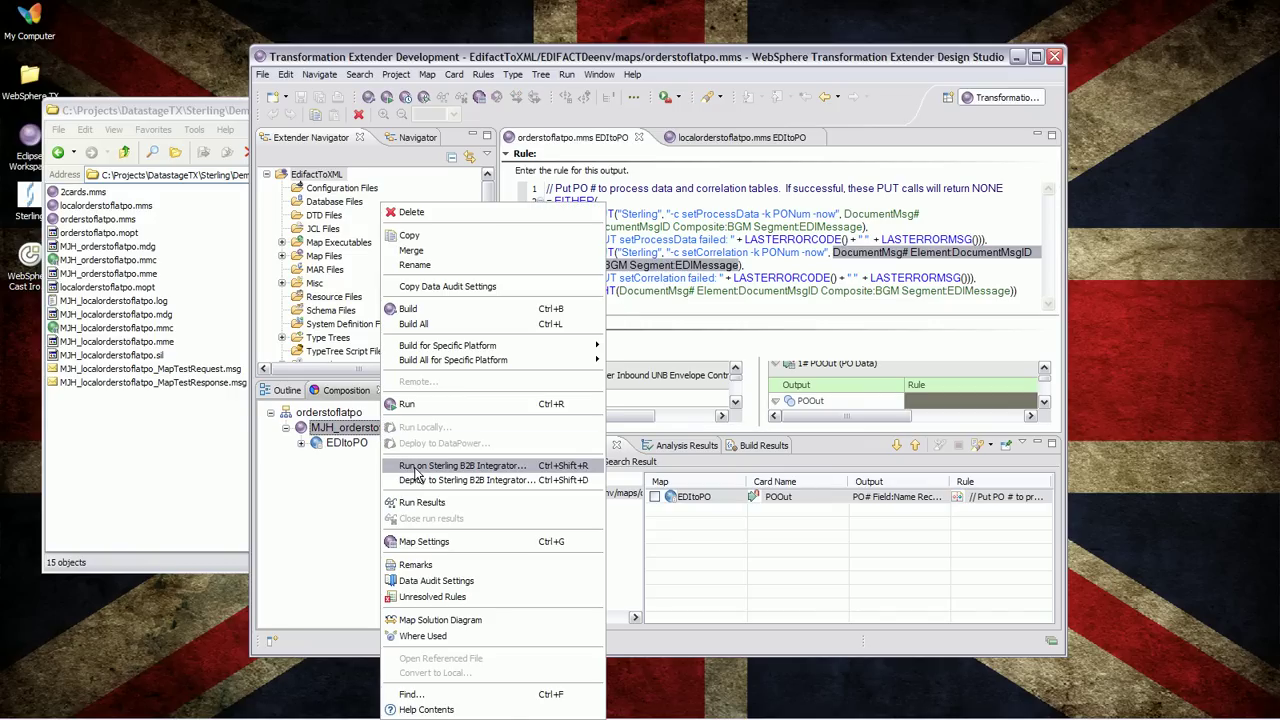
left_click(416, 468)
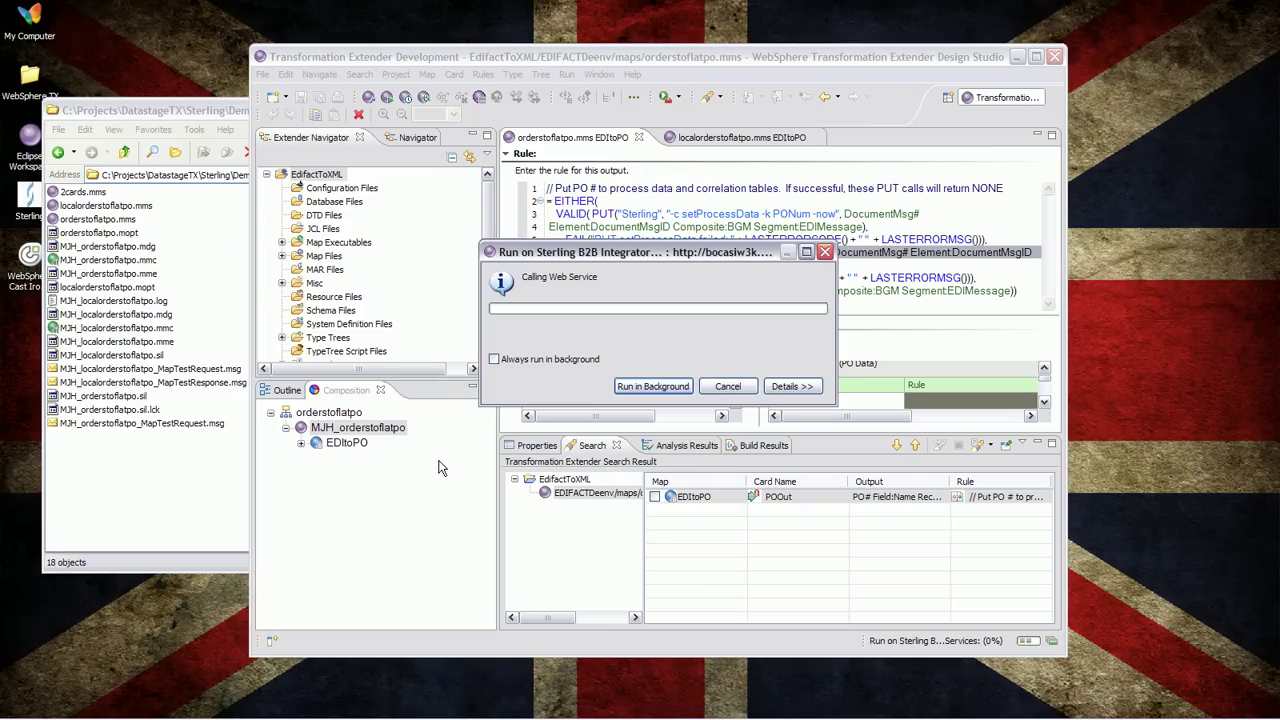
left_click(792, 368)
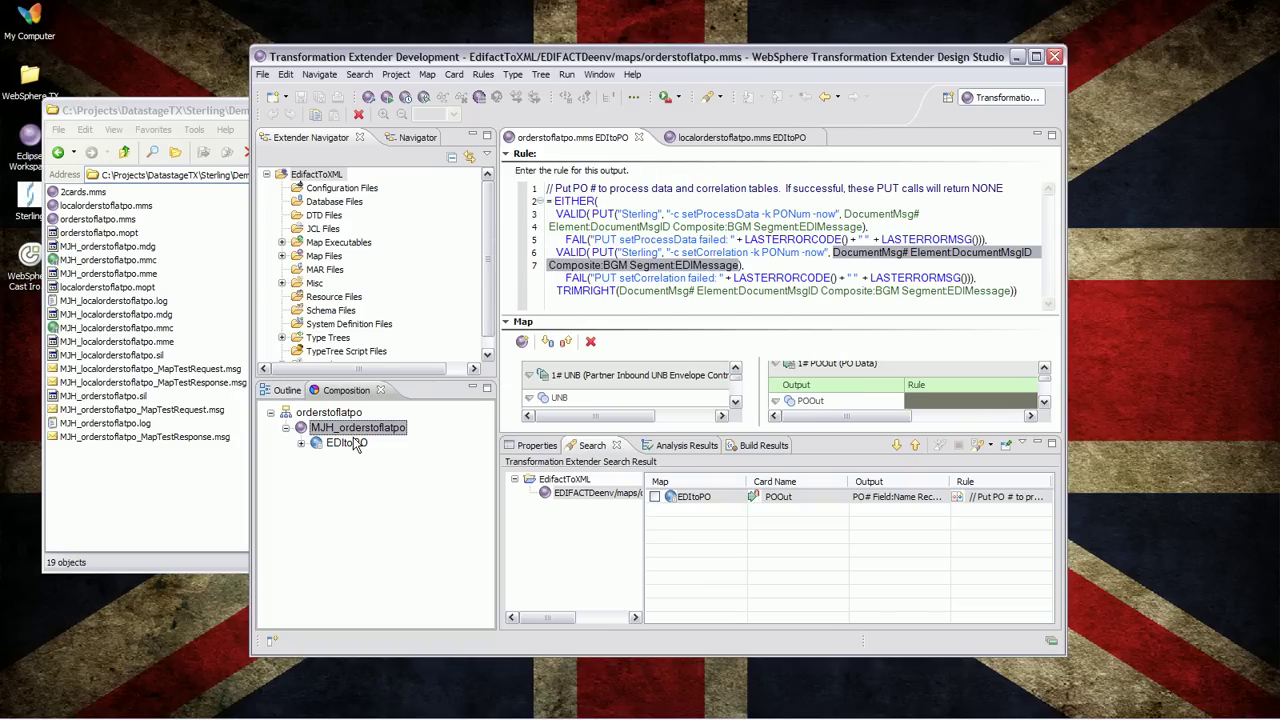
Check the POBatch poout.txt flat PO output in Run Results, then close it.
right_click(361, 436)
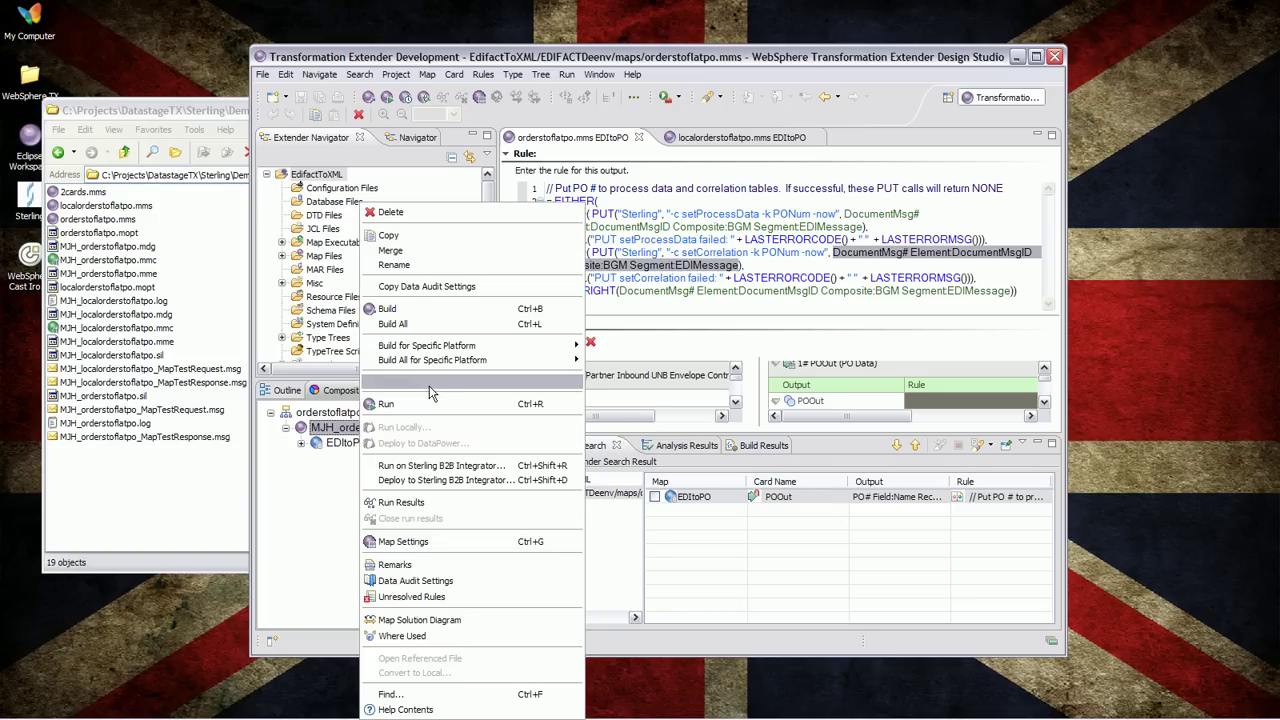
left_click(400, 503)
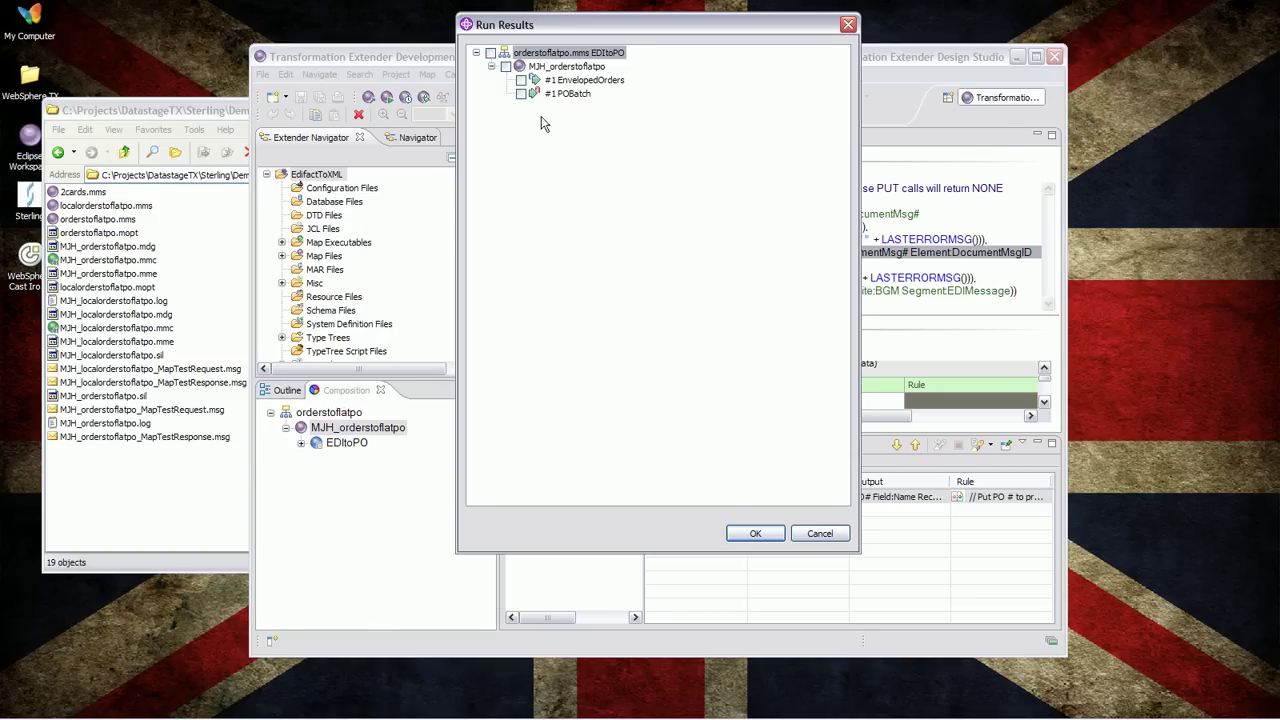
left_click(743, 532)
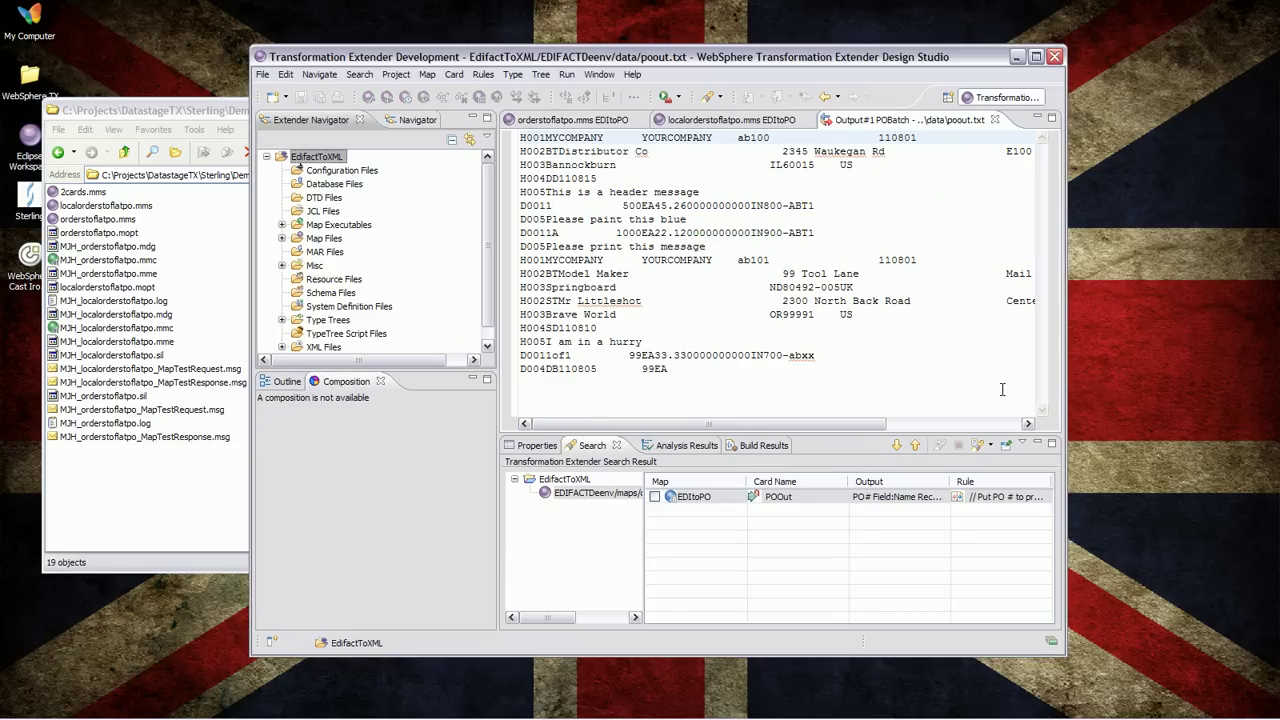
left_click(995, 120)
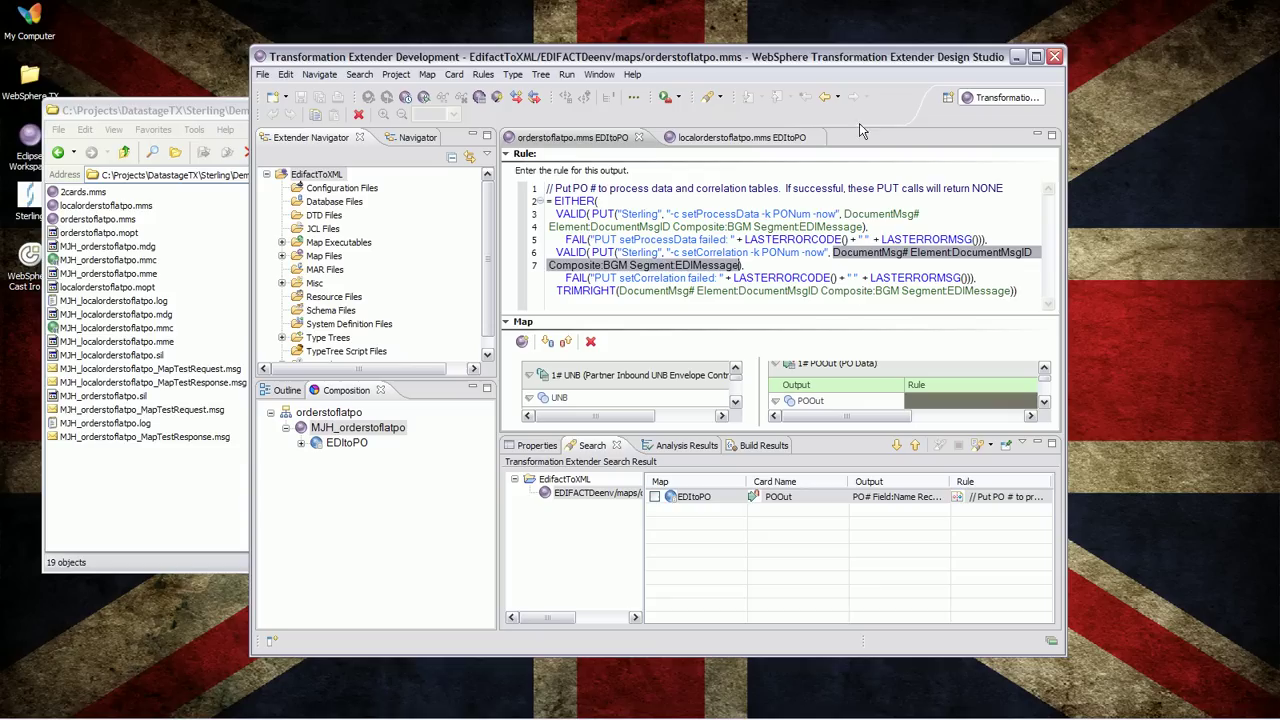
left_click(30, 205)
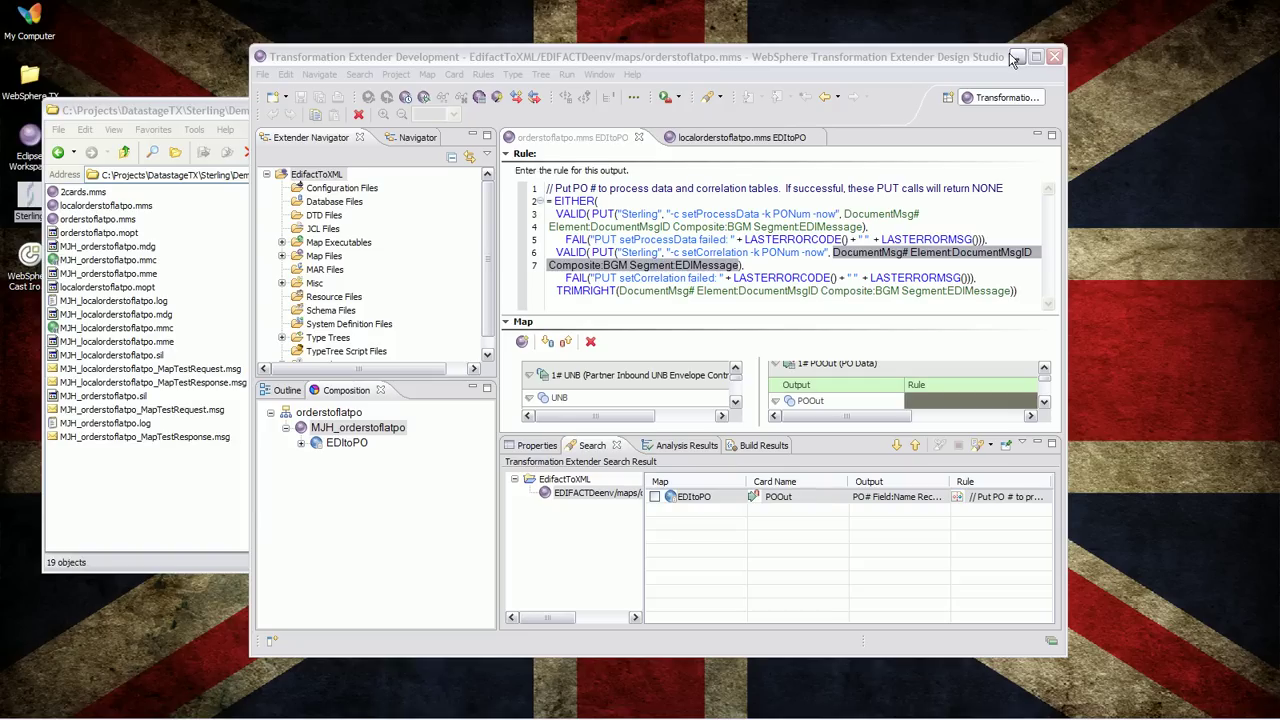
Launch the Sterling B2B Integrator Dashboard and sign in with the username and password.
double_click(33, 207)
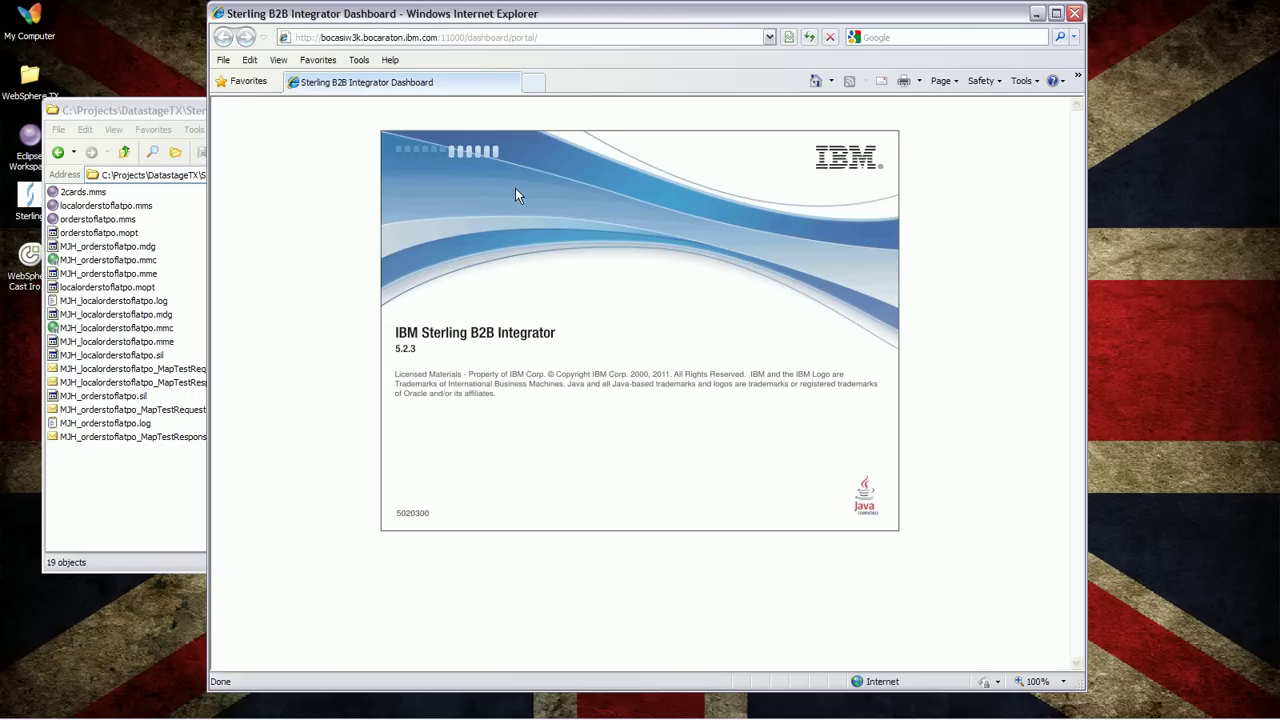
type("mhudson")
key("Tab")
type("*****")
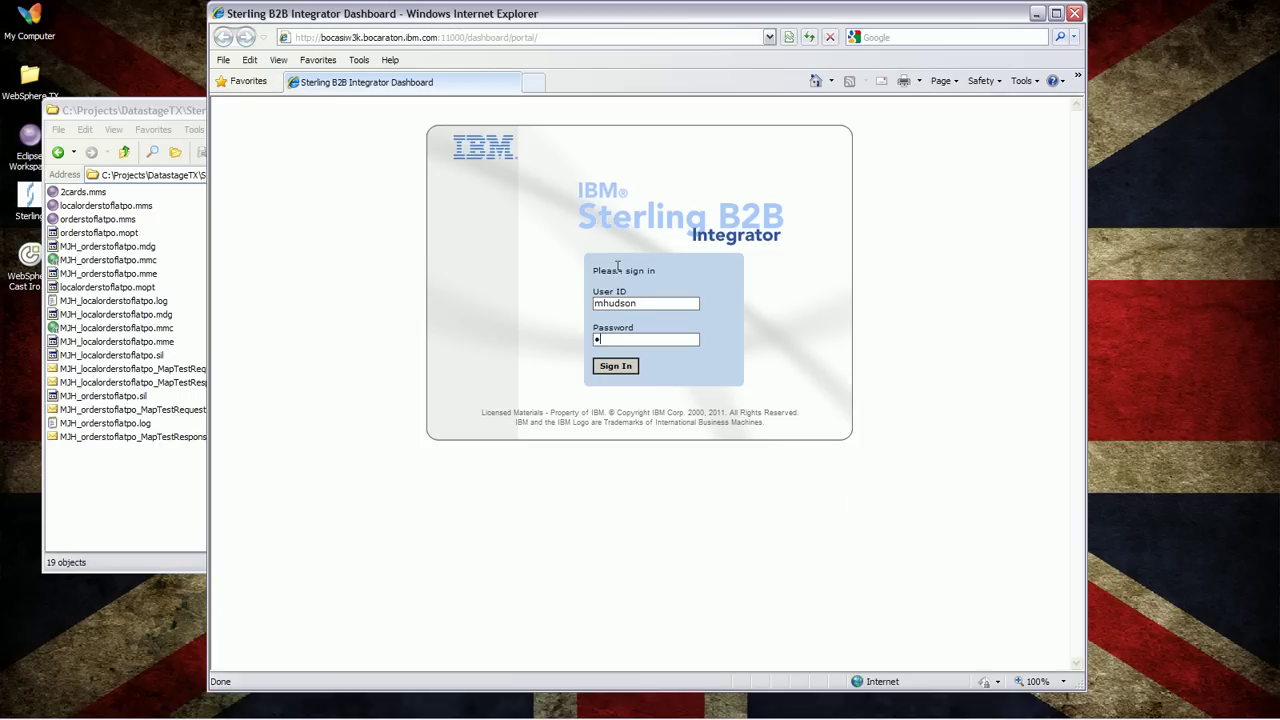
type("***")
key("Return")
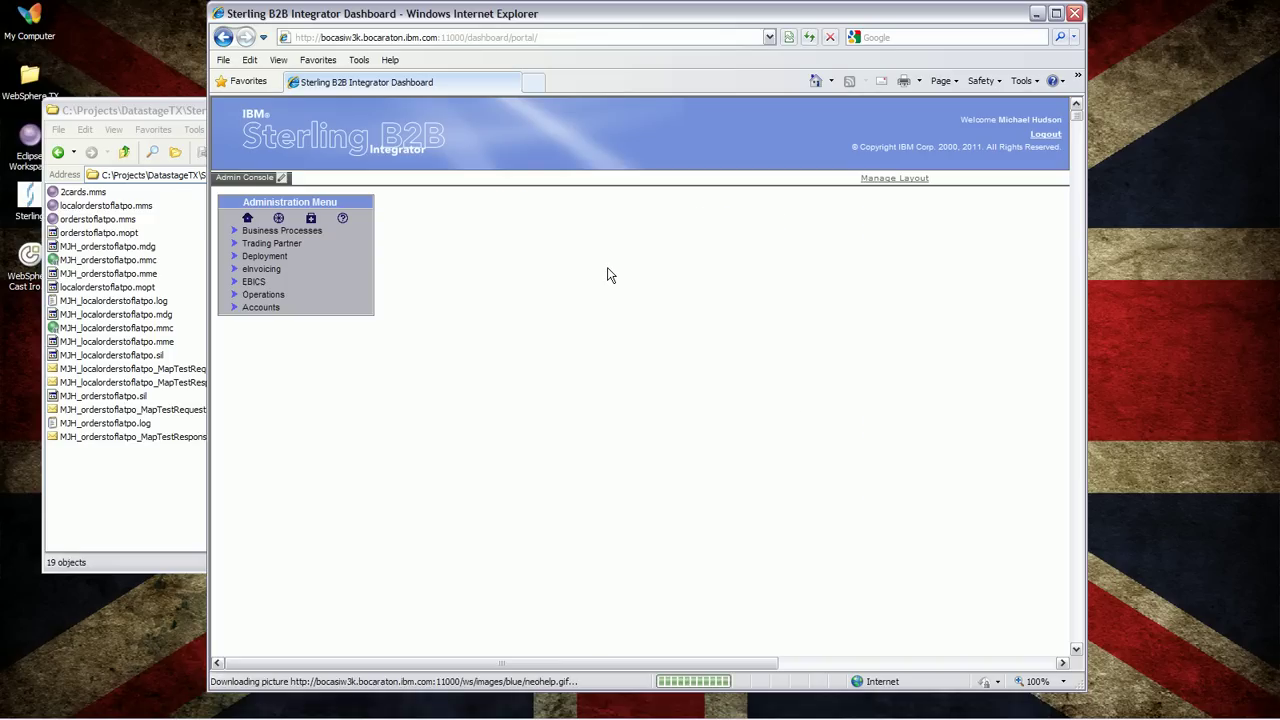
Run a Business Processes correlation search and show POBatch's correlations among the 82 documents.
left_click(236, 232)
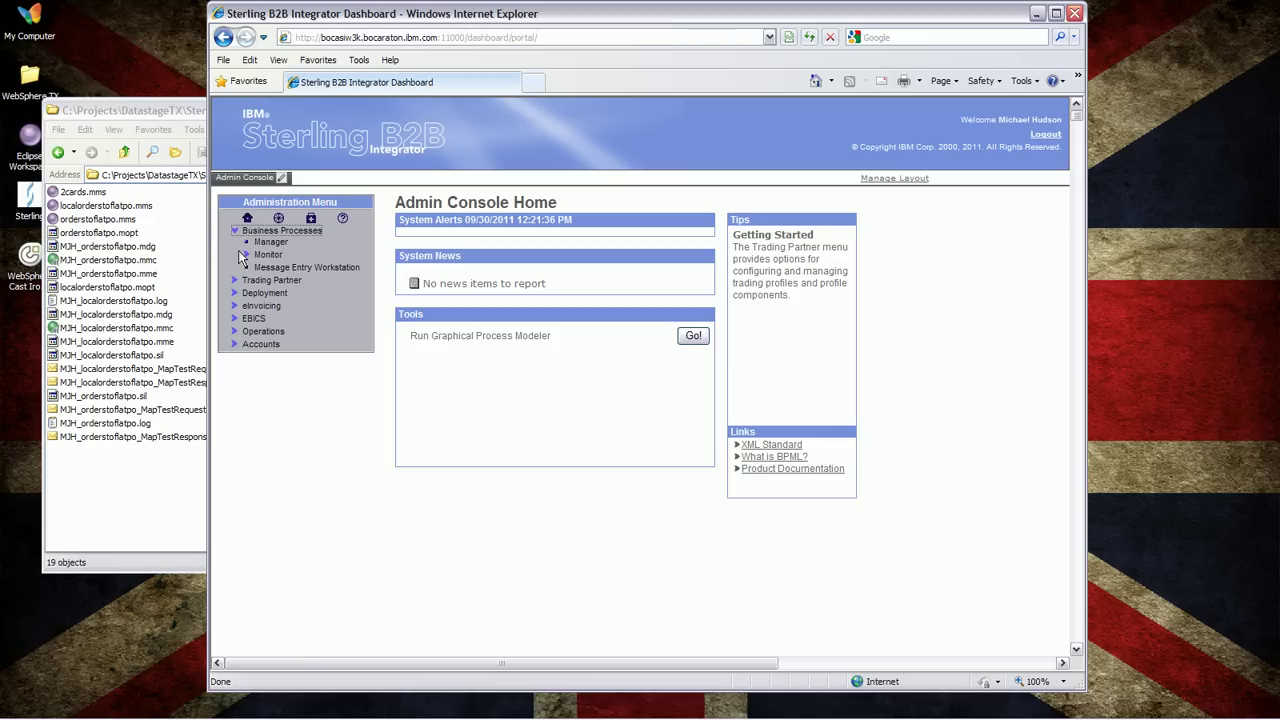
left_click(247, 256)
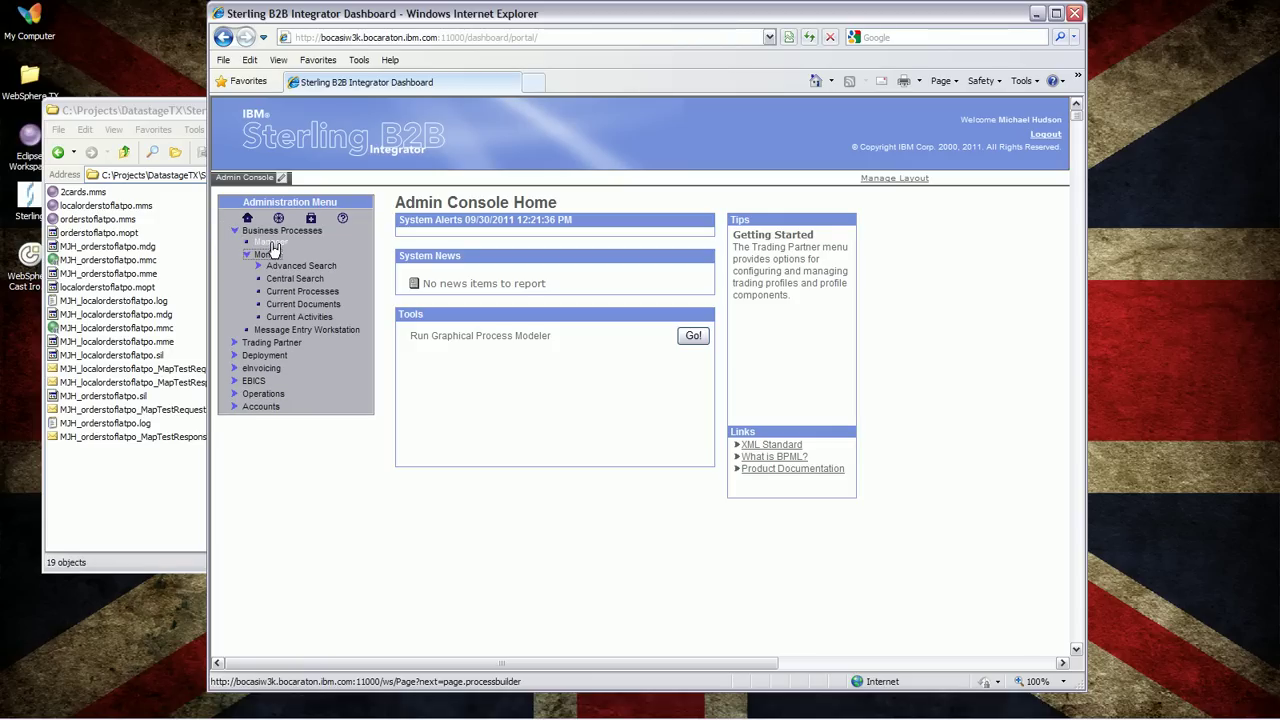
left_click(258, 268)
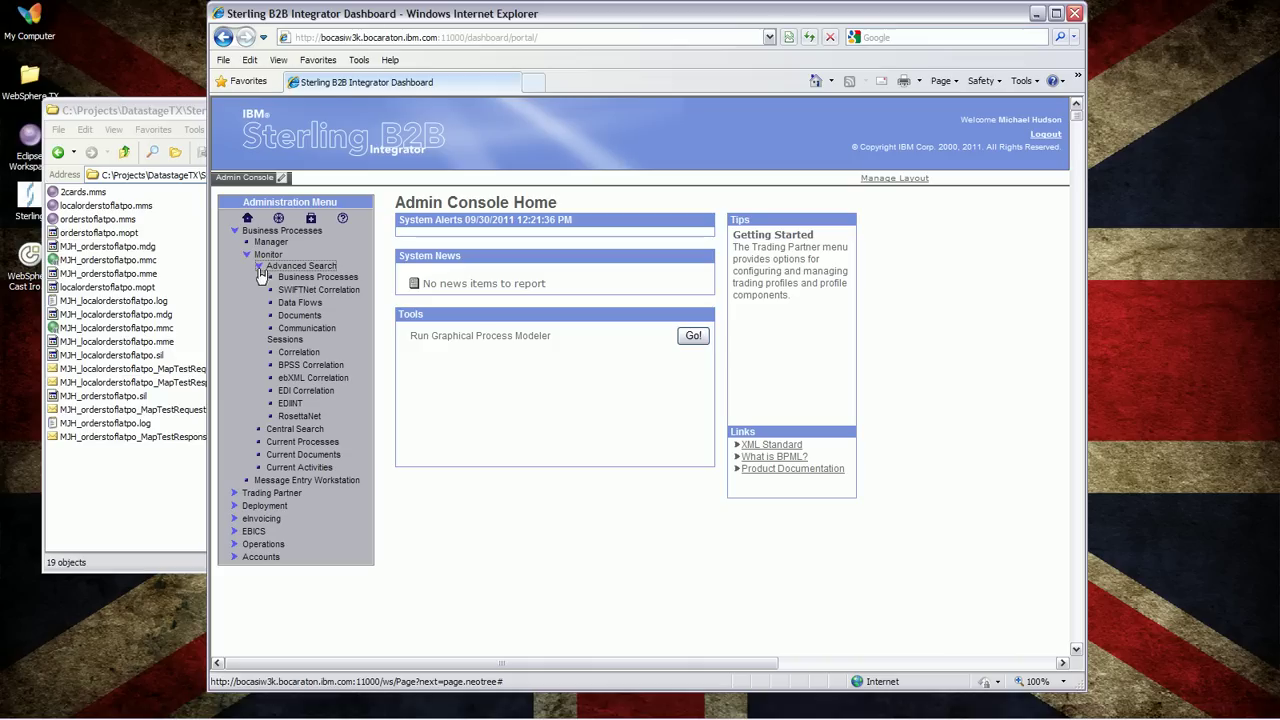
left_click(305, 356)
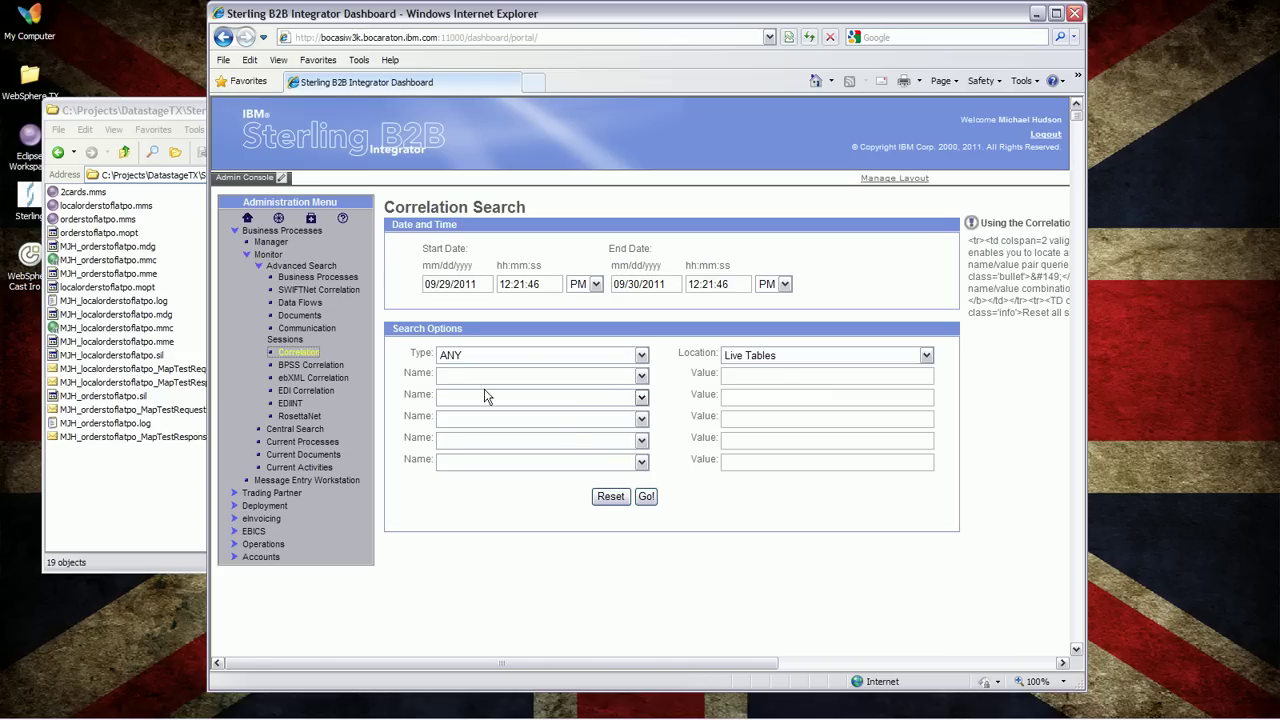
left_click(646, 496)
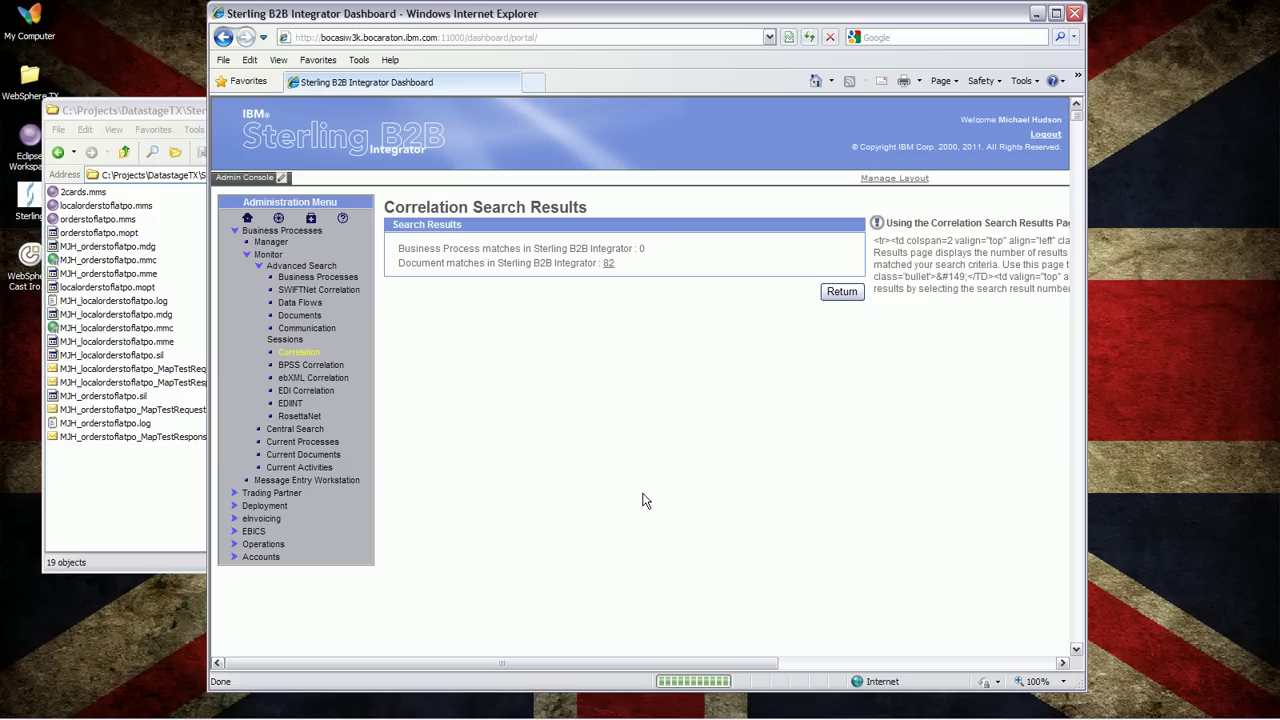
left_click(607, 263)
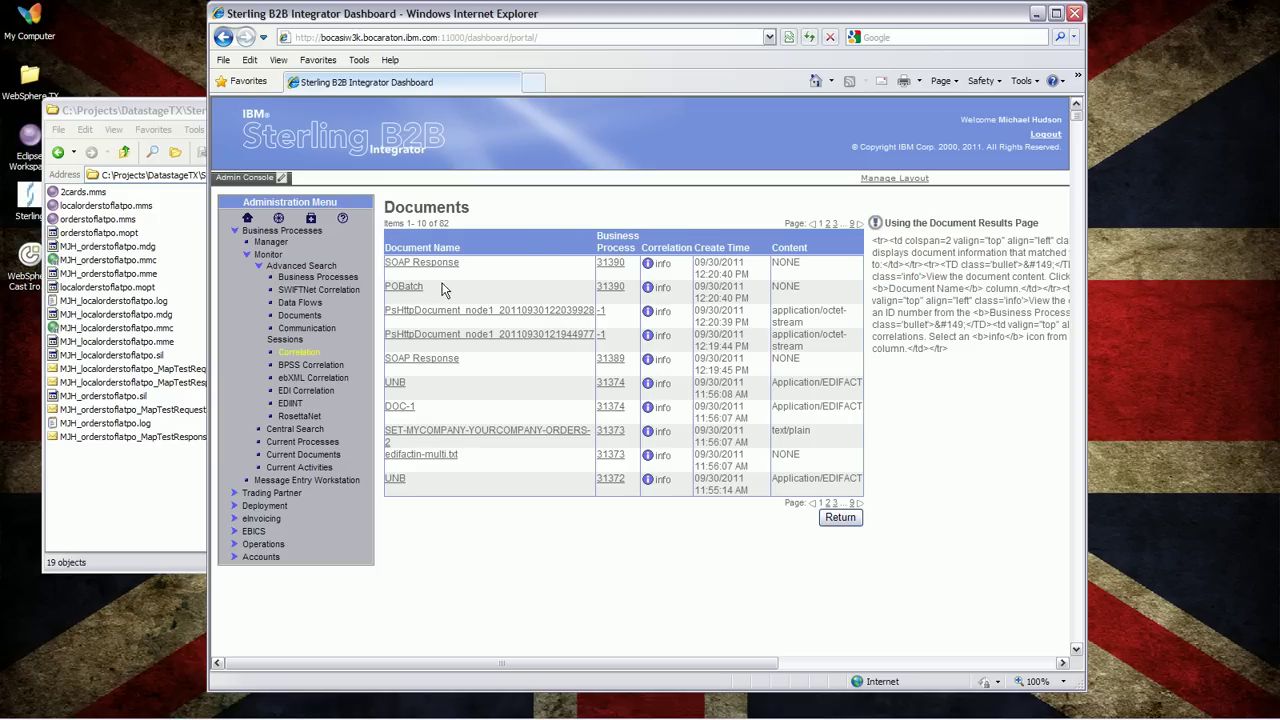
left_click(648, 288)
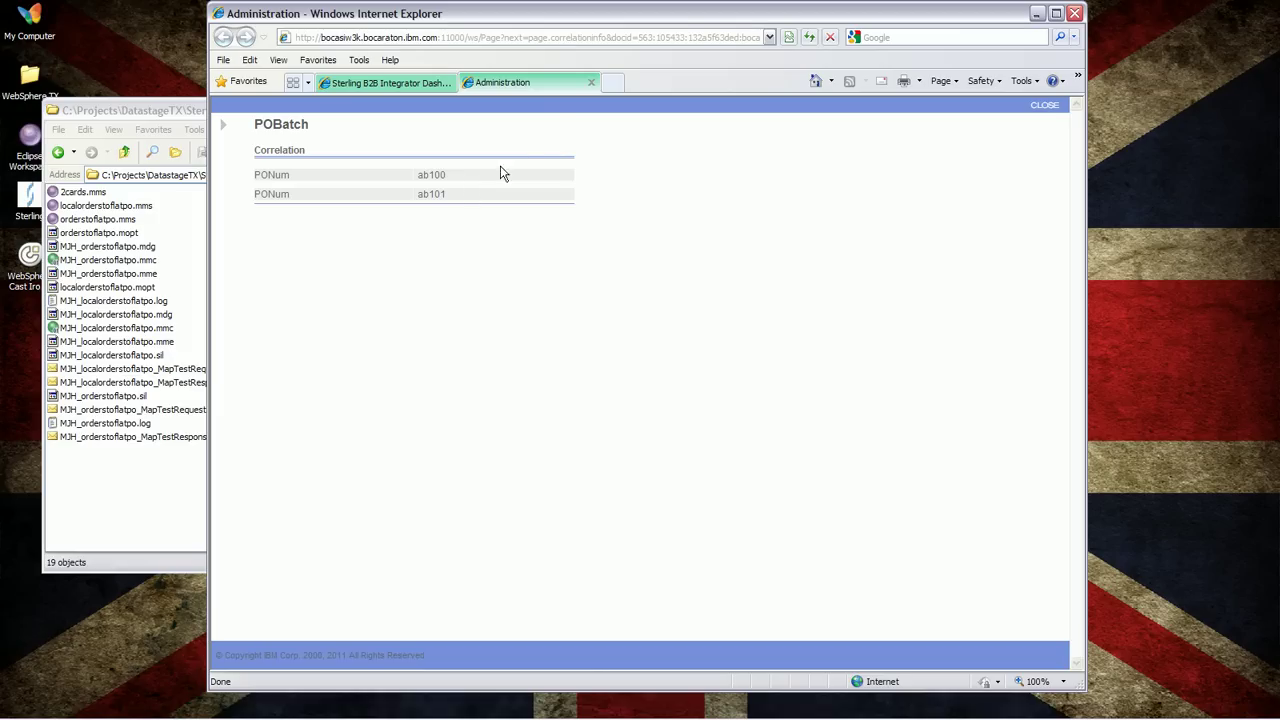
Close the POBatch correlation details and switch back to Design Studio.
left_click(590, 88)
key("alt+Tab")
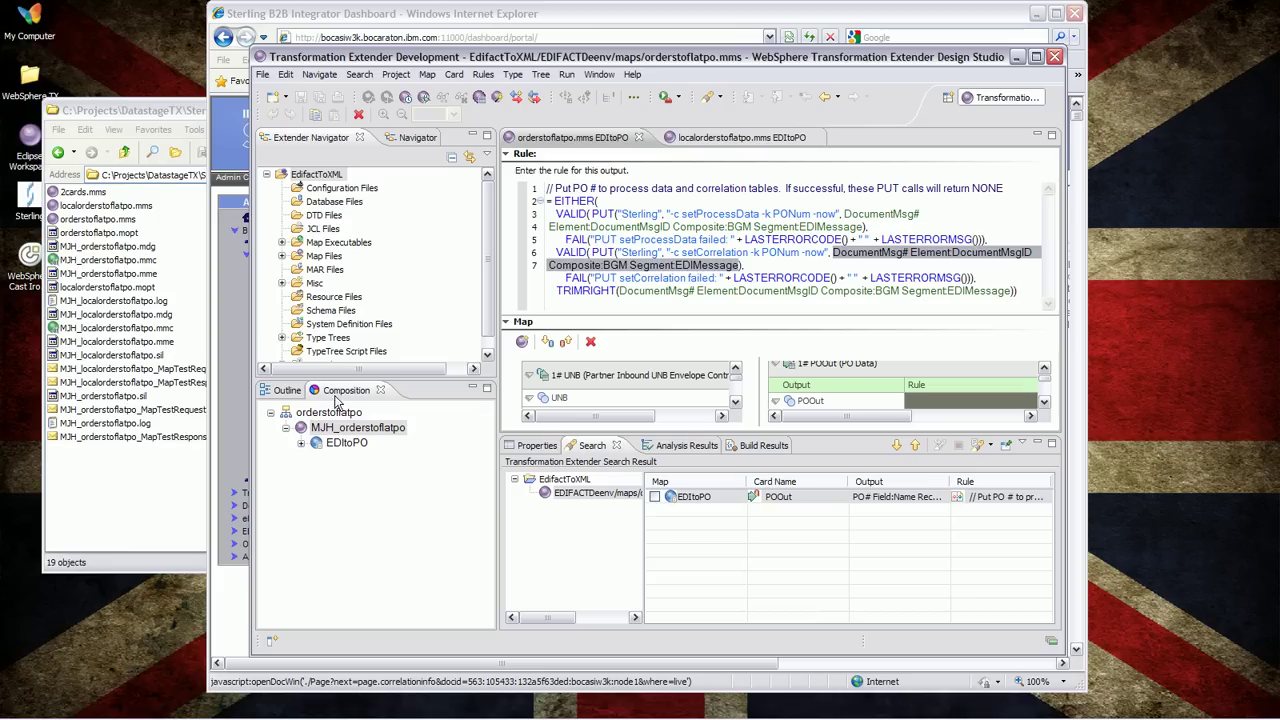
Deploy MJH_orderstoflatpo to Sterling B2B Integrator, confirm success, and minimise Design Studio.
right_click(337, 430)
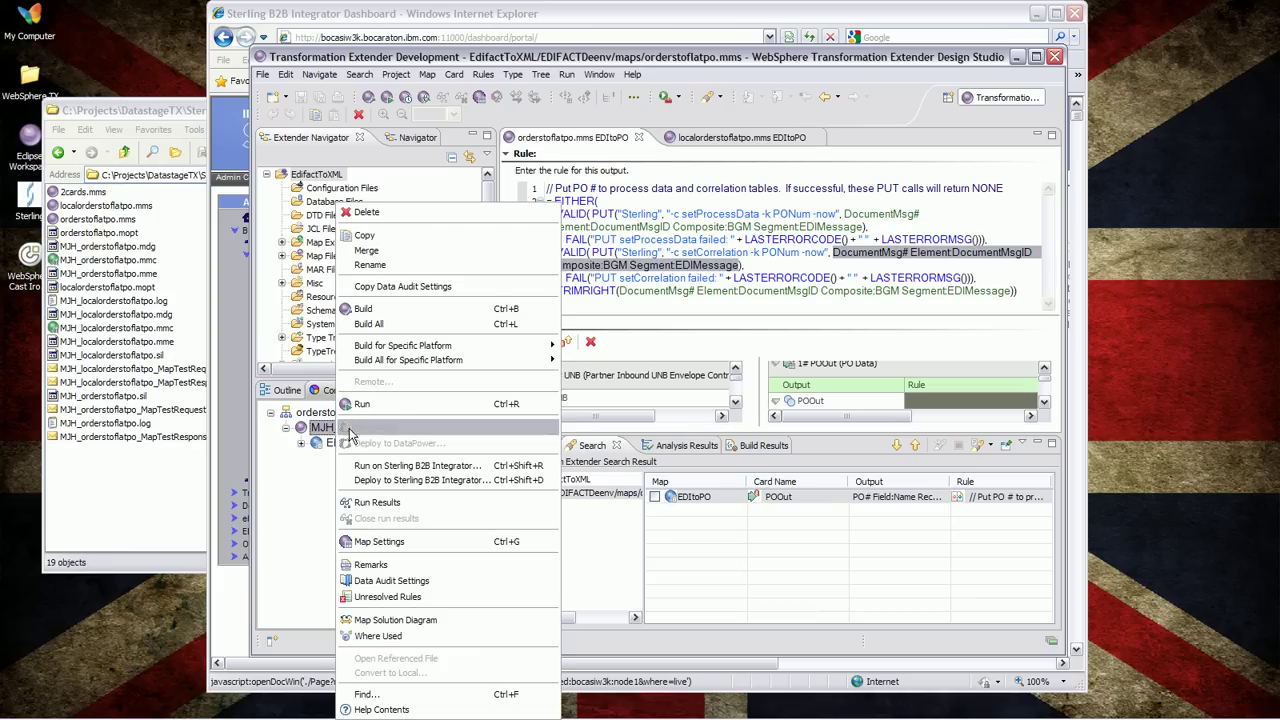
left_click(400, 483)
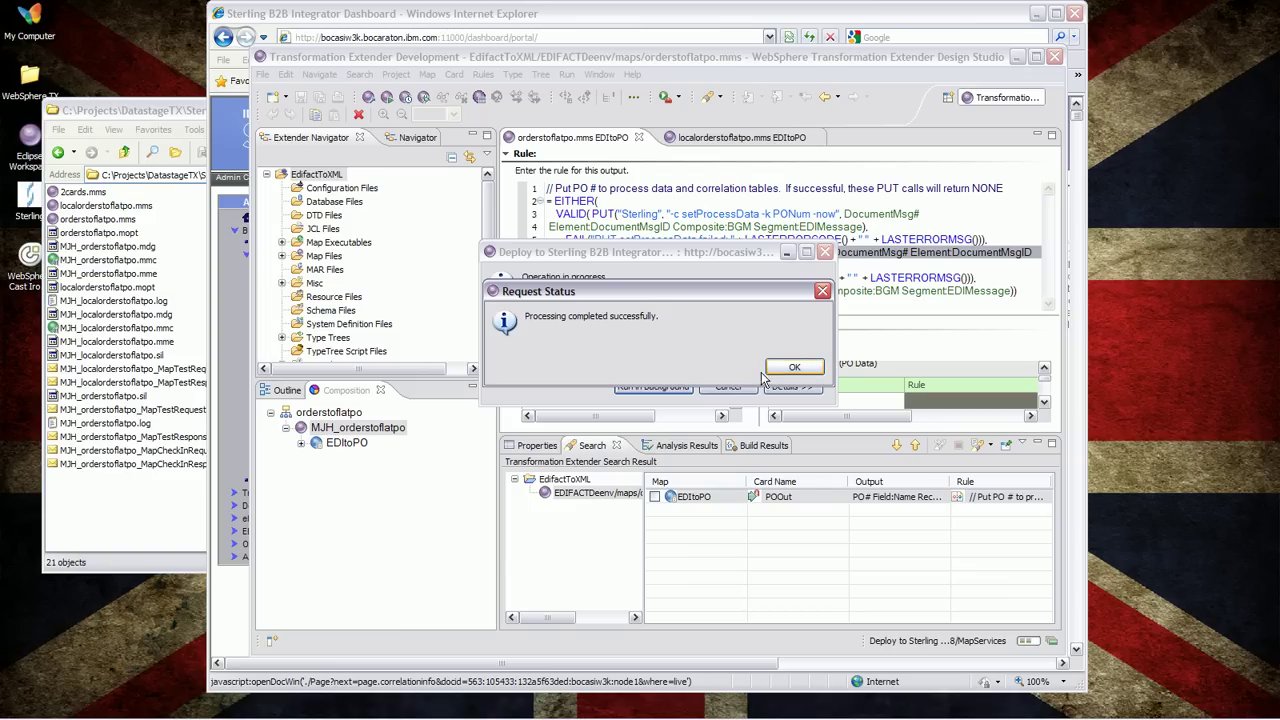
left_click(793, 368)
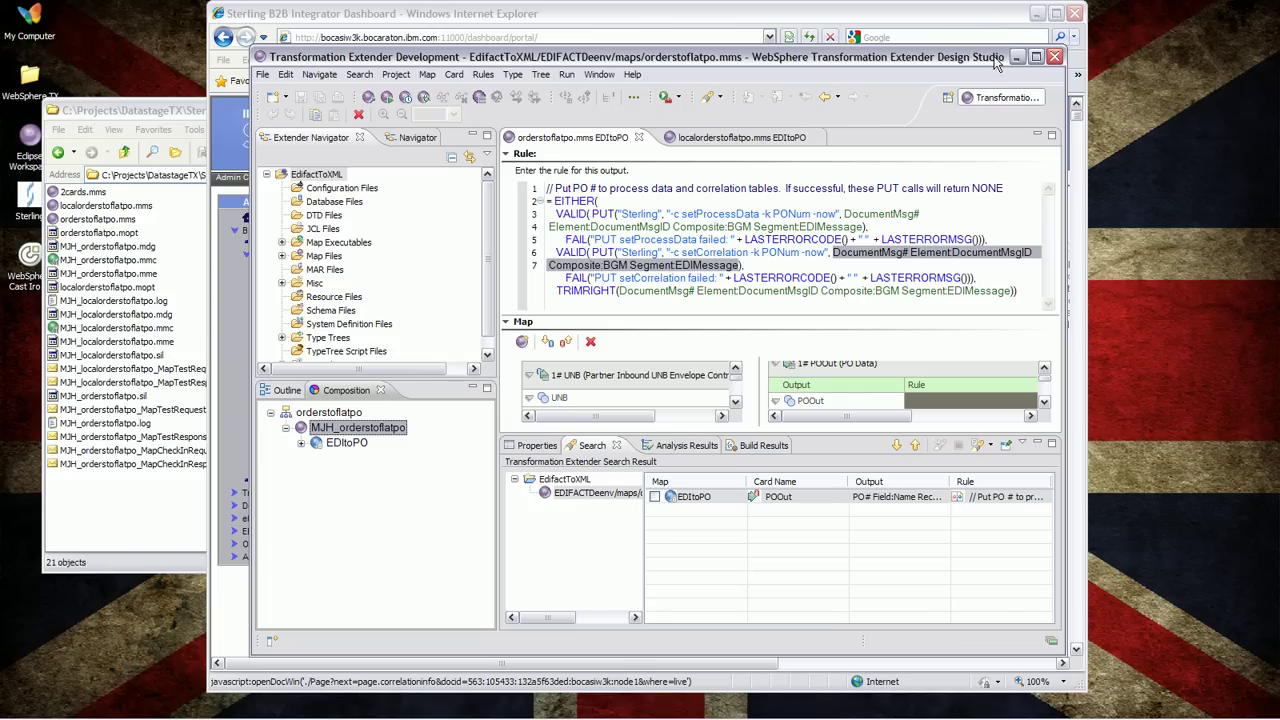
left_click(1016, 57)
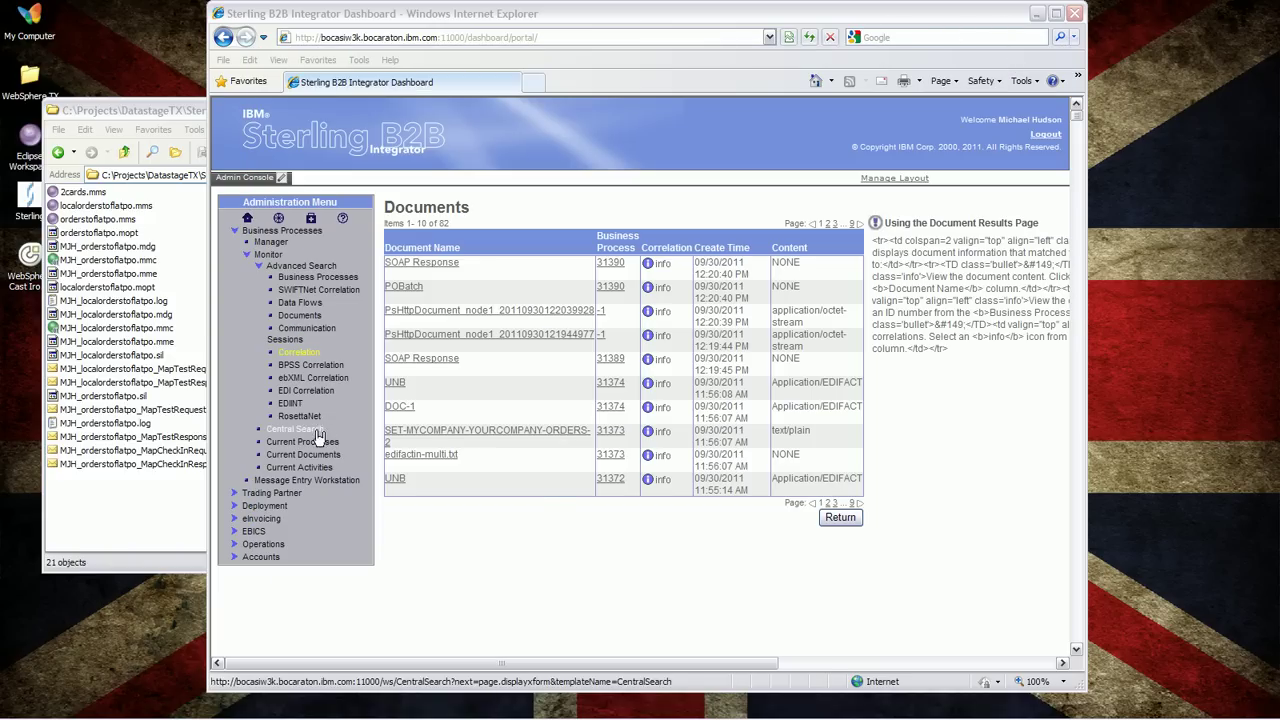
Search Deployment > Maps for MJH, listing the compiled WTX maps MJH_2cards and MJH_orderstoflatpo.
left_click(236, 505)
left_click(266, 543)
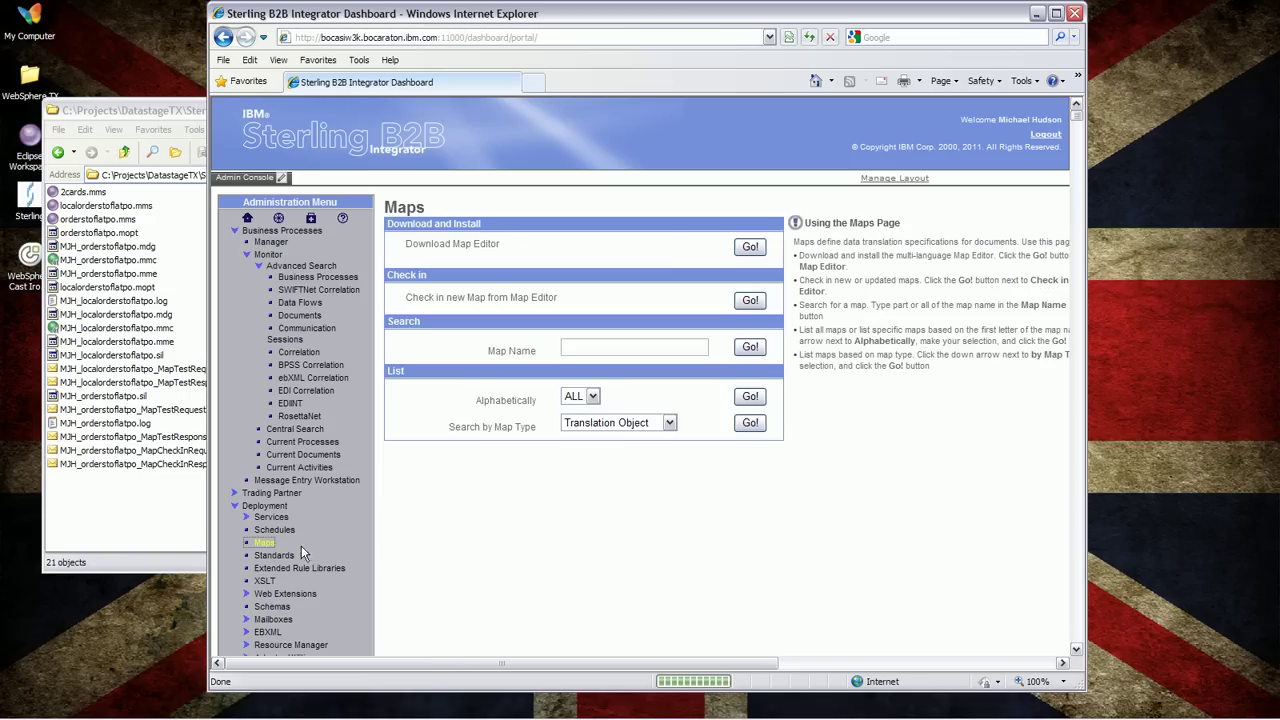
left_click(651, 347)
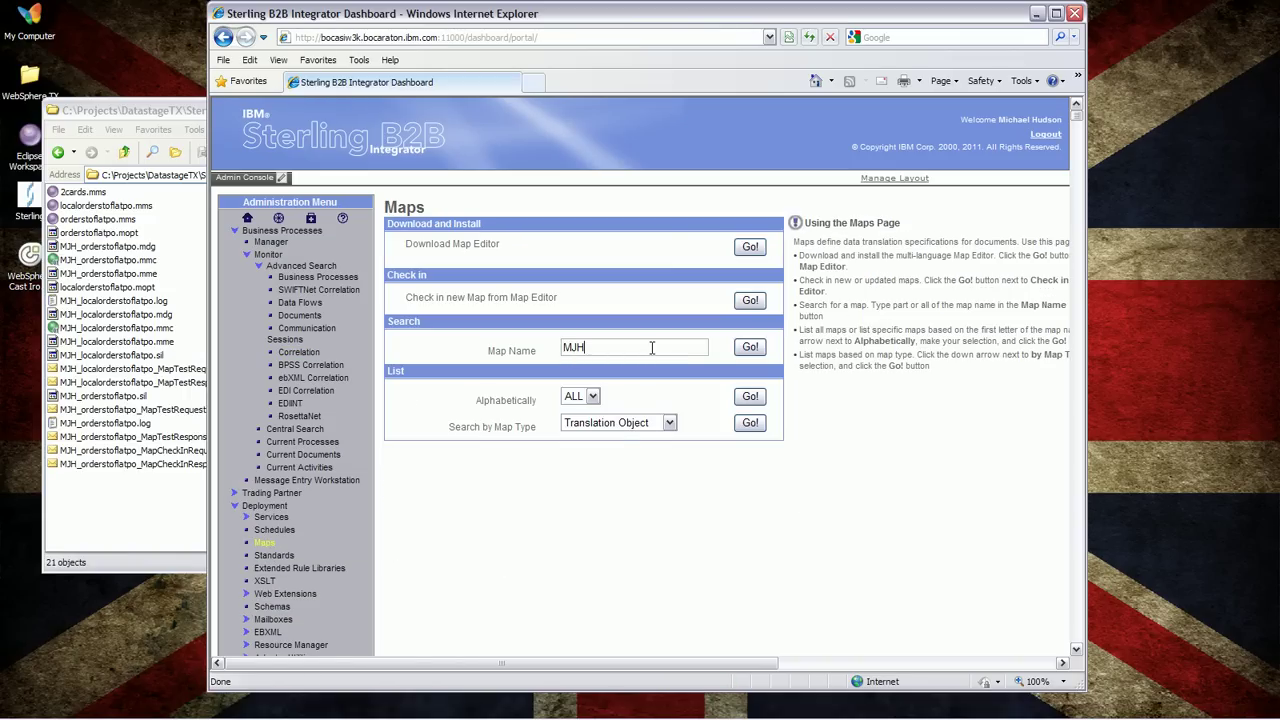
left_click(750, 347)
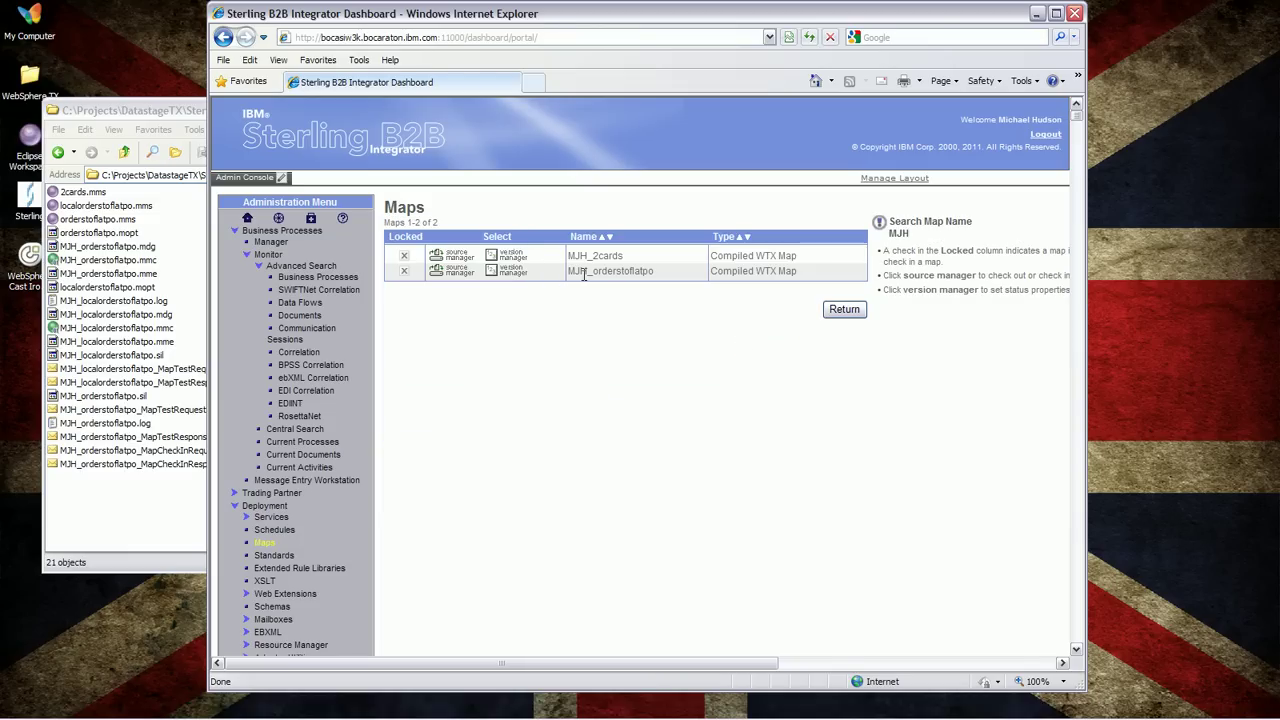
Launch the Graphical Process Modeler from Business Processes > Manager and log in with the password.
left_click(262, 243)
left_click(747, 248)
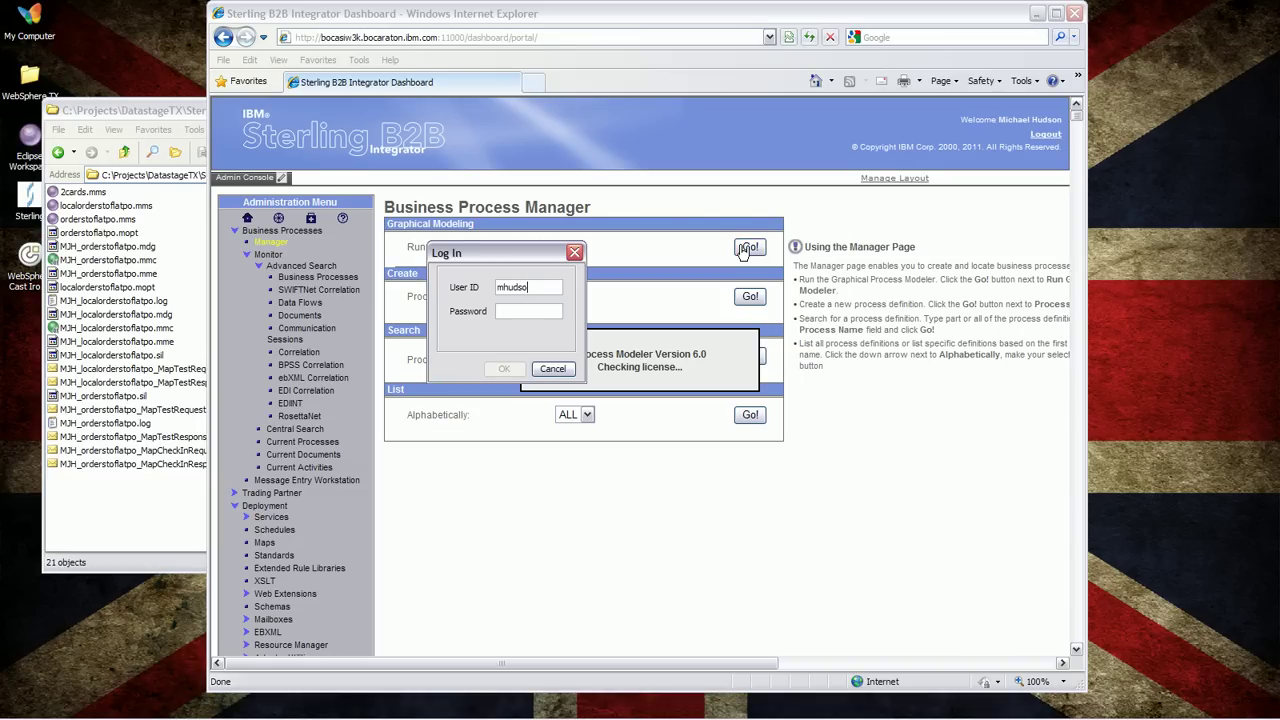
type("********")
key("Return")
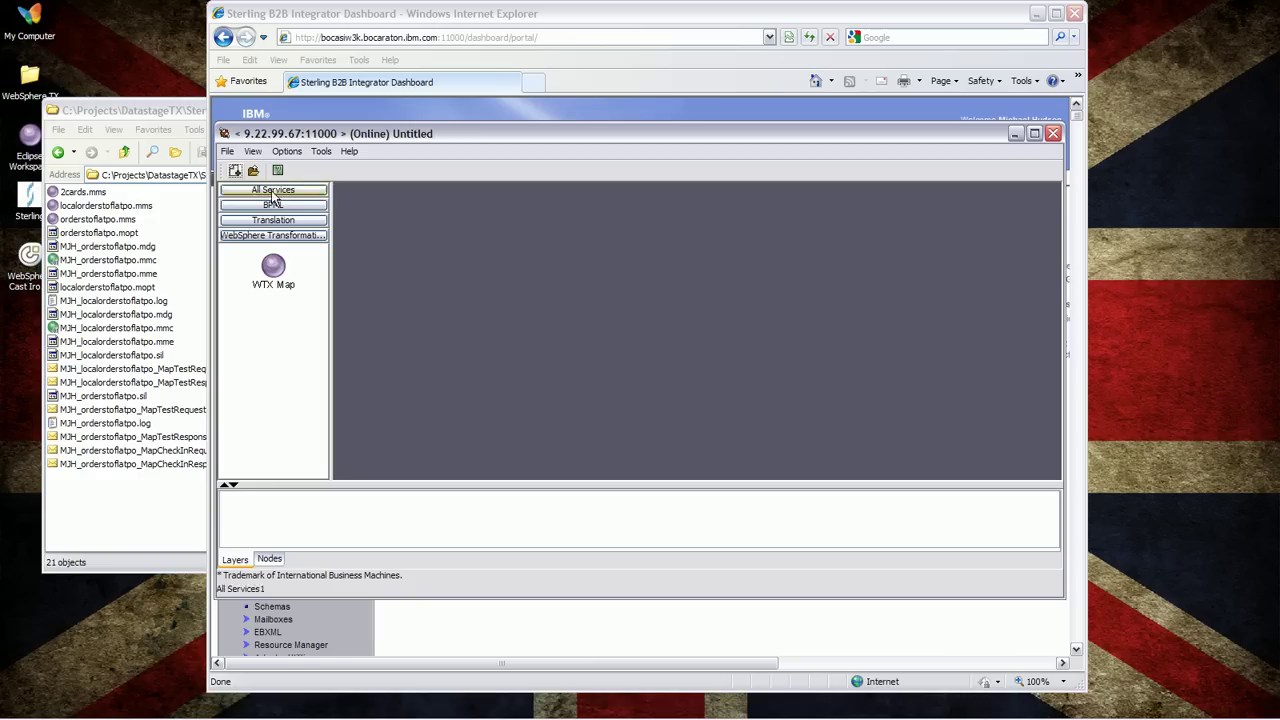
Start a new process and place BPML Start and End steps on the canvas.
left_click(236, 172)
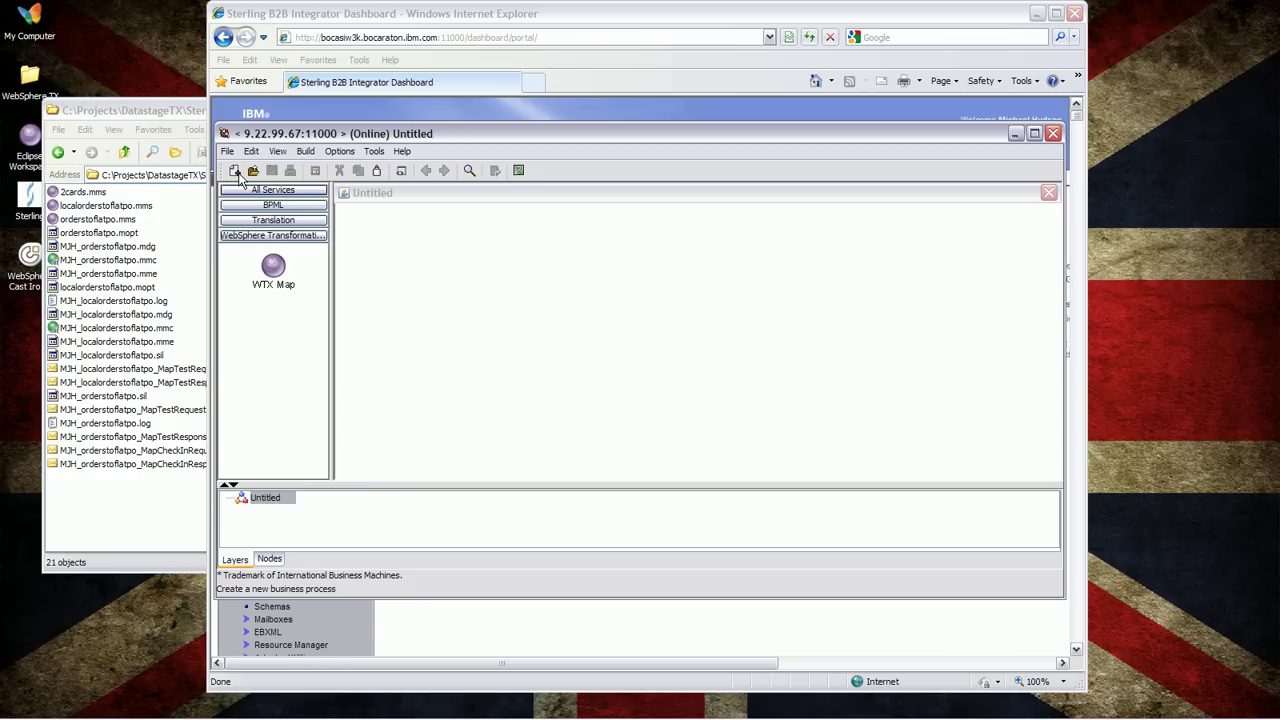
left_click(245, 205)
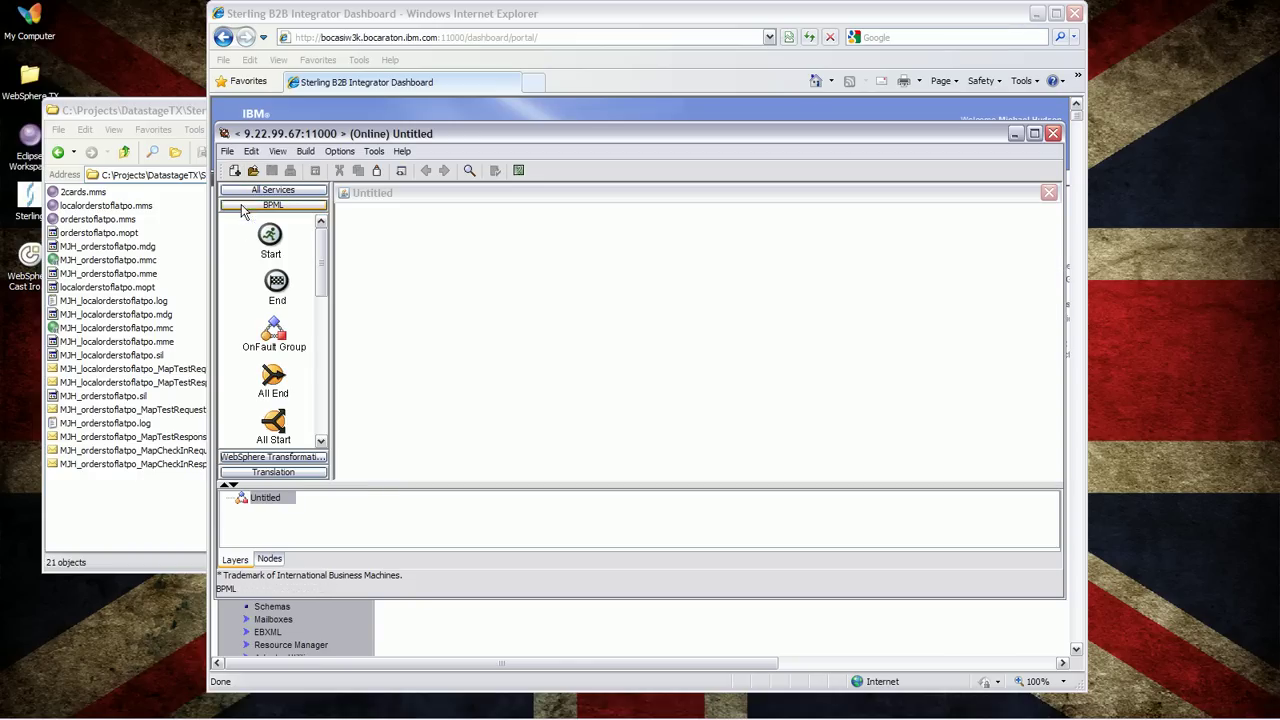
left_click_drag(270, 240, 363, 236)
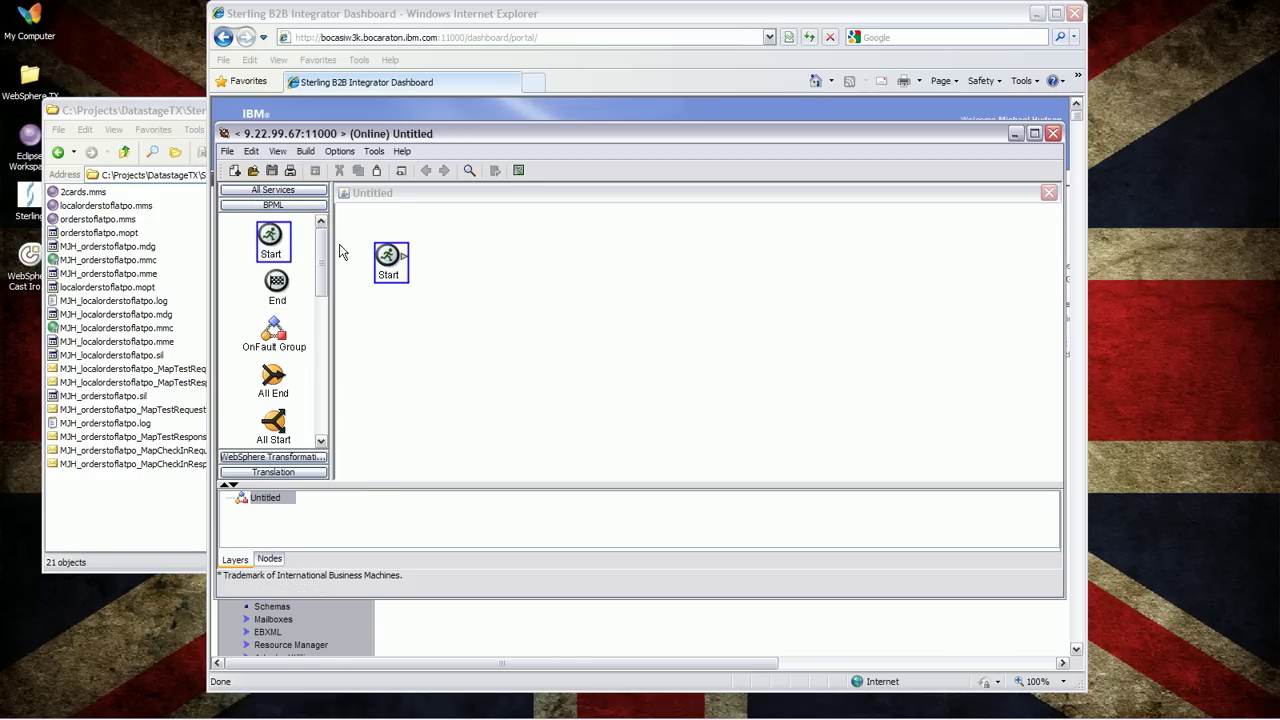
left_click_drag(281, 293, 608, 252)
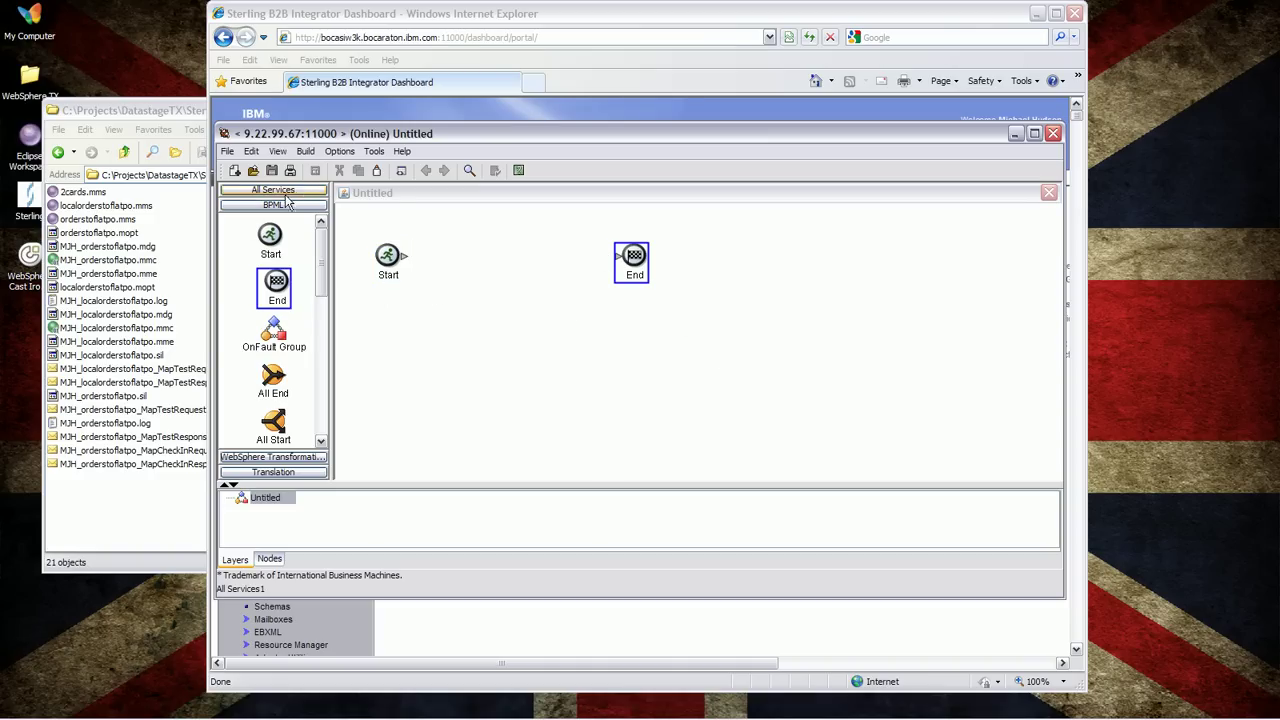
Add a Translation step between Start and End, link it, and open its properties.
left_click(273, 472)
left_click_drag(321, 292, 336, 404)
left_click_drag(276, 310, 489, 260)
left_click_drag(404, 256, 660, 259)
right_click(528, 258)
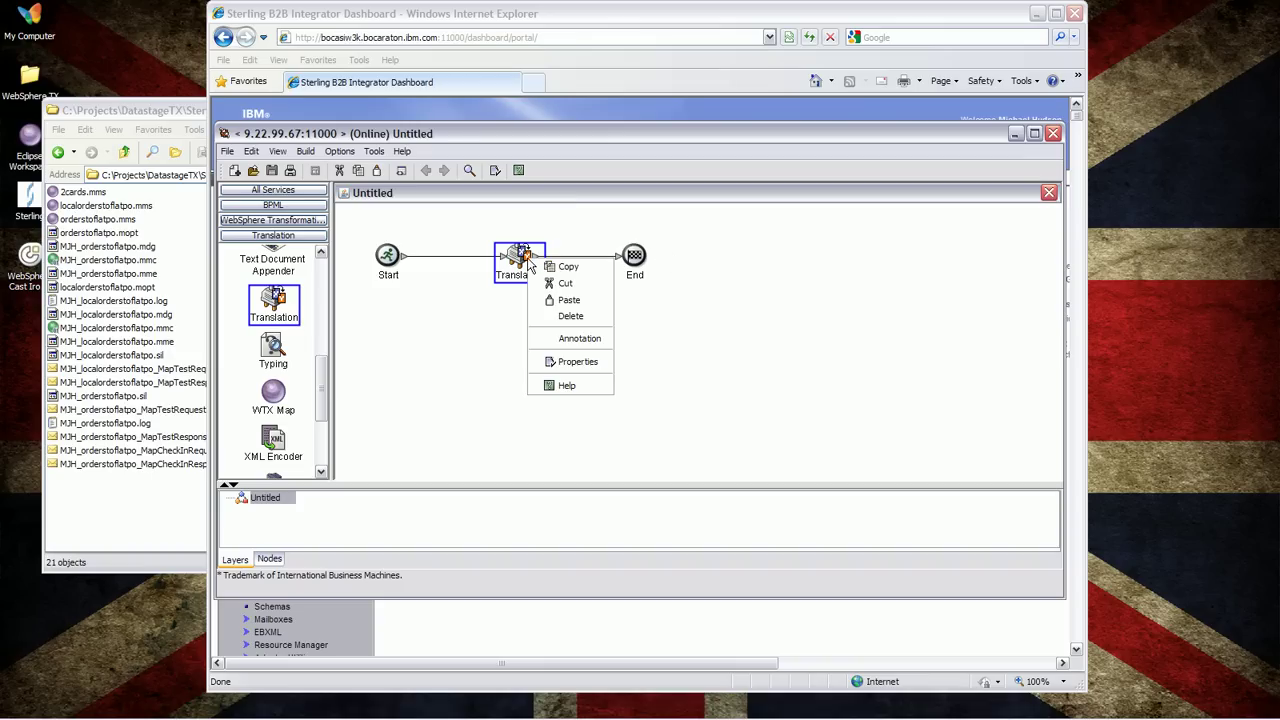
left_click(555, 364)
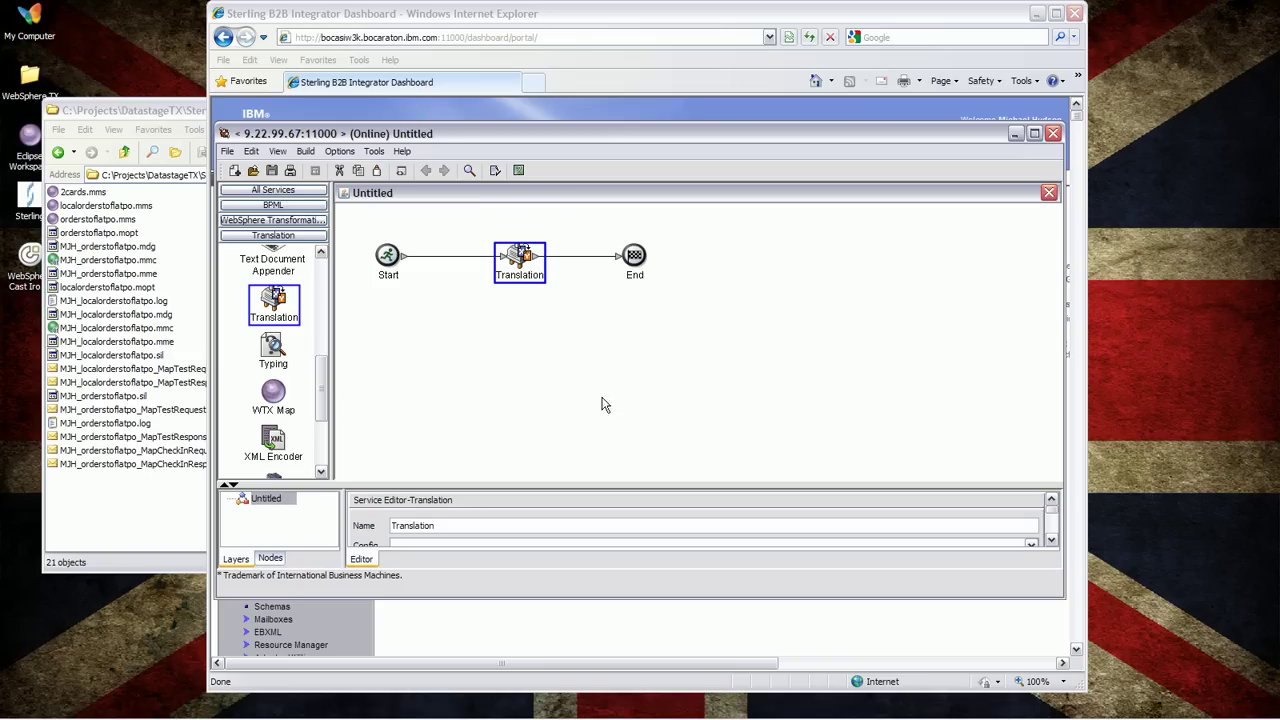
Maximize the modeler and set the step's Config to Translation.
double_click(645, 134)
left_click(386, 424)
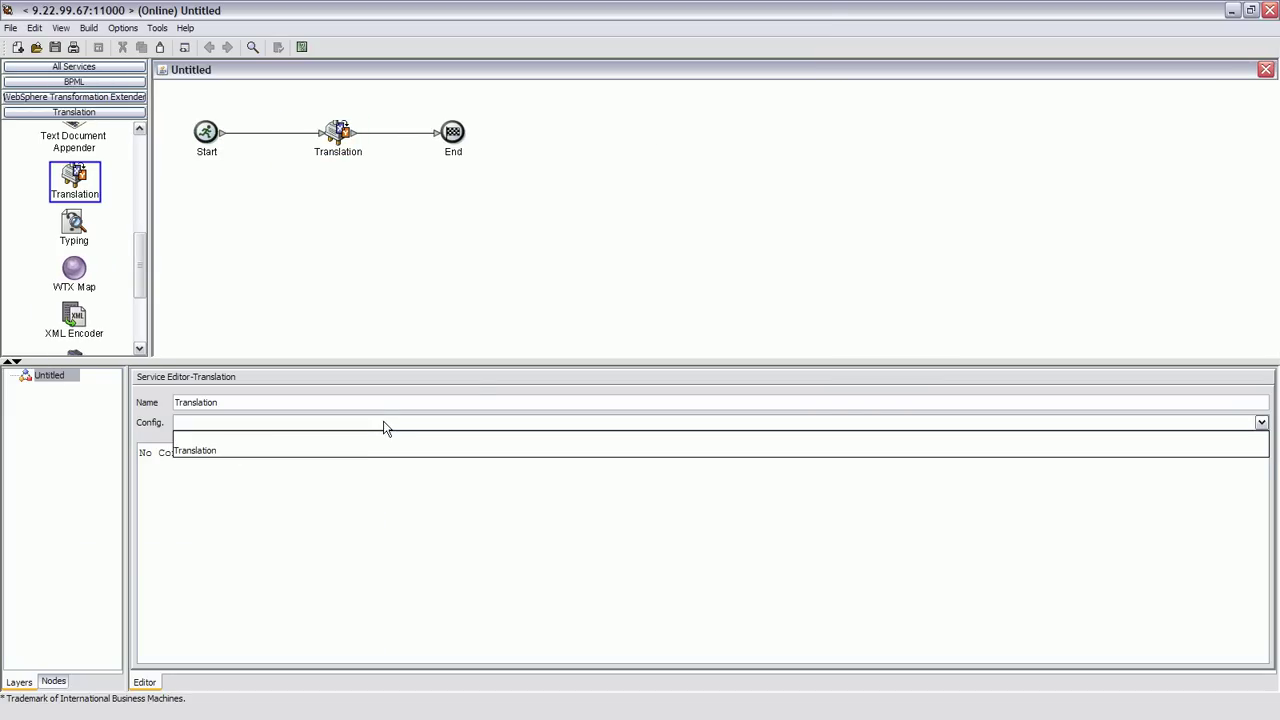
left_click(365, 451)
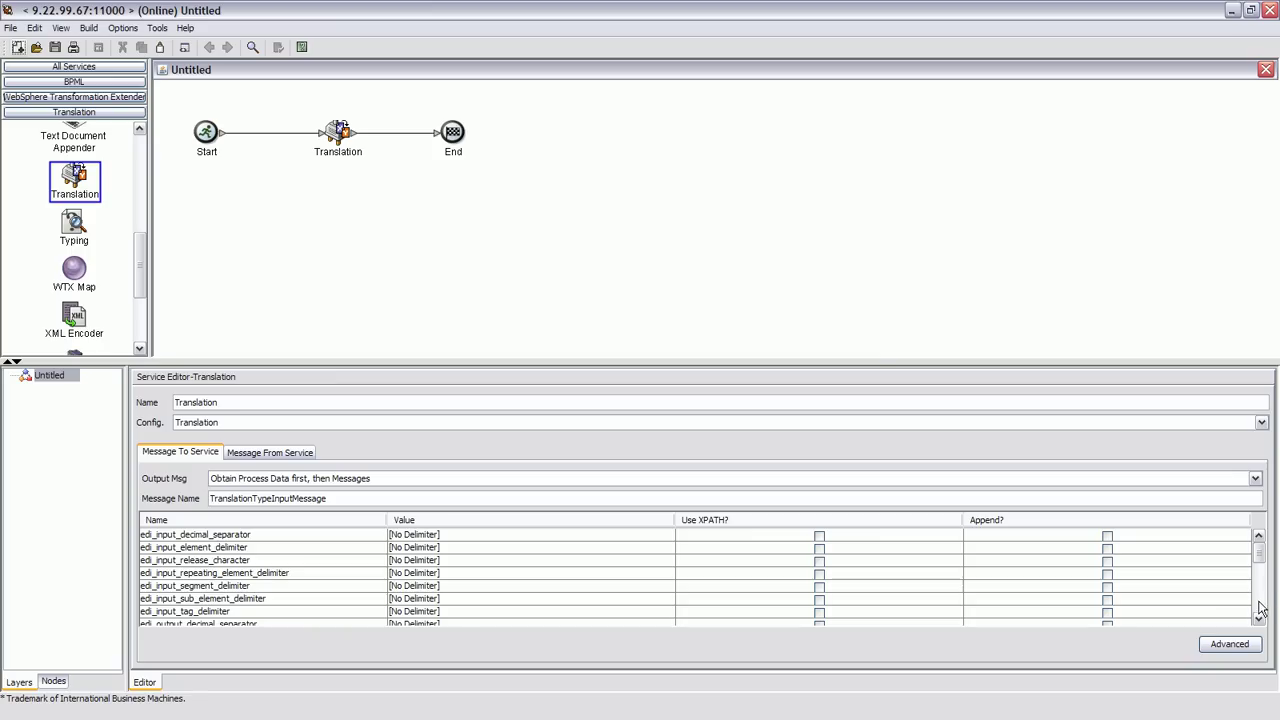
Set the Translation step's map_name to MJH_orderstoflatpo (WTX).
left_click_drag(1264, 545, 1267, 615)
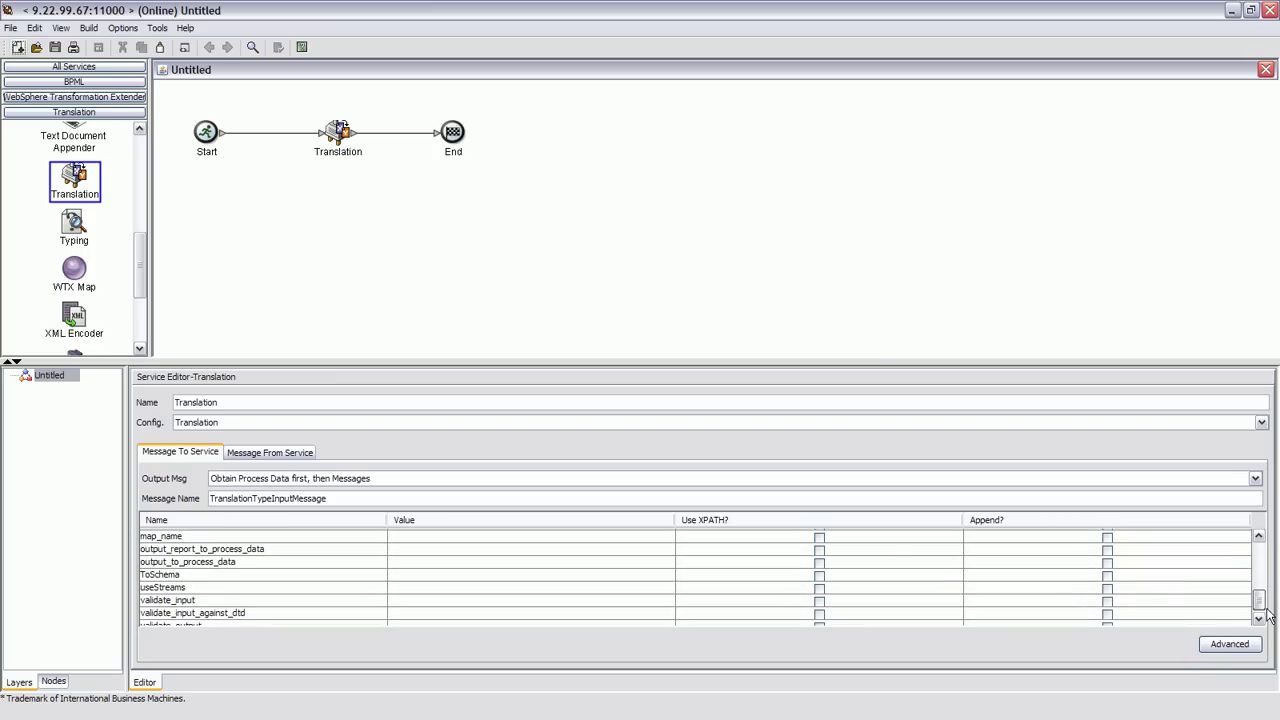
left_click(598, 536)
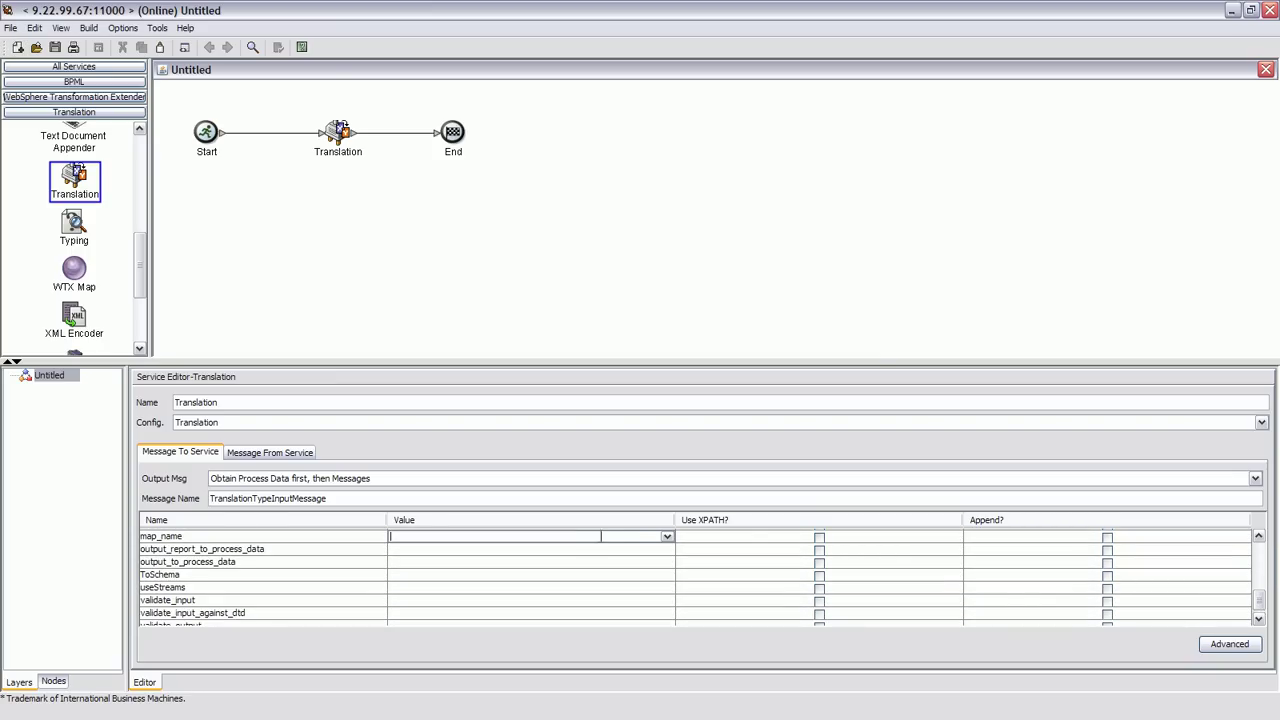
left_click(667, 537)
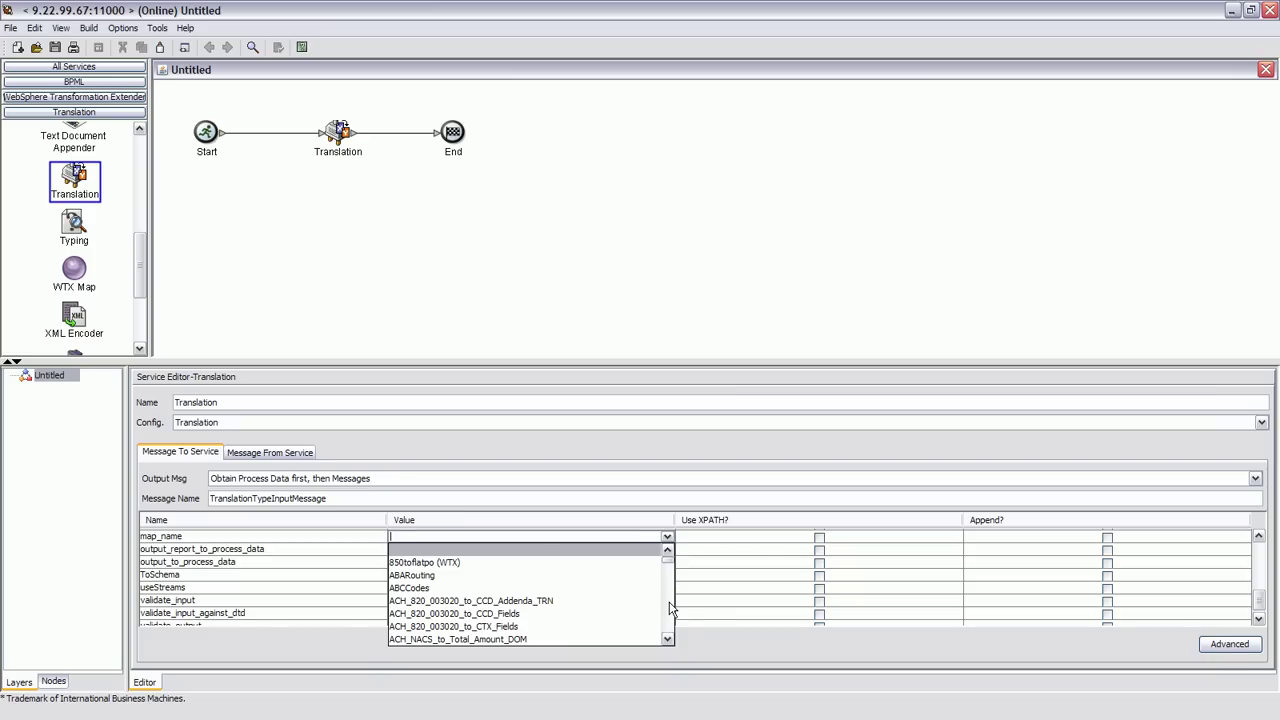
scroll(670, 604, "down", 10)
scroll(670, 608, "down", 10)
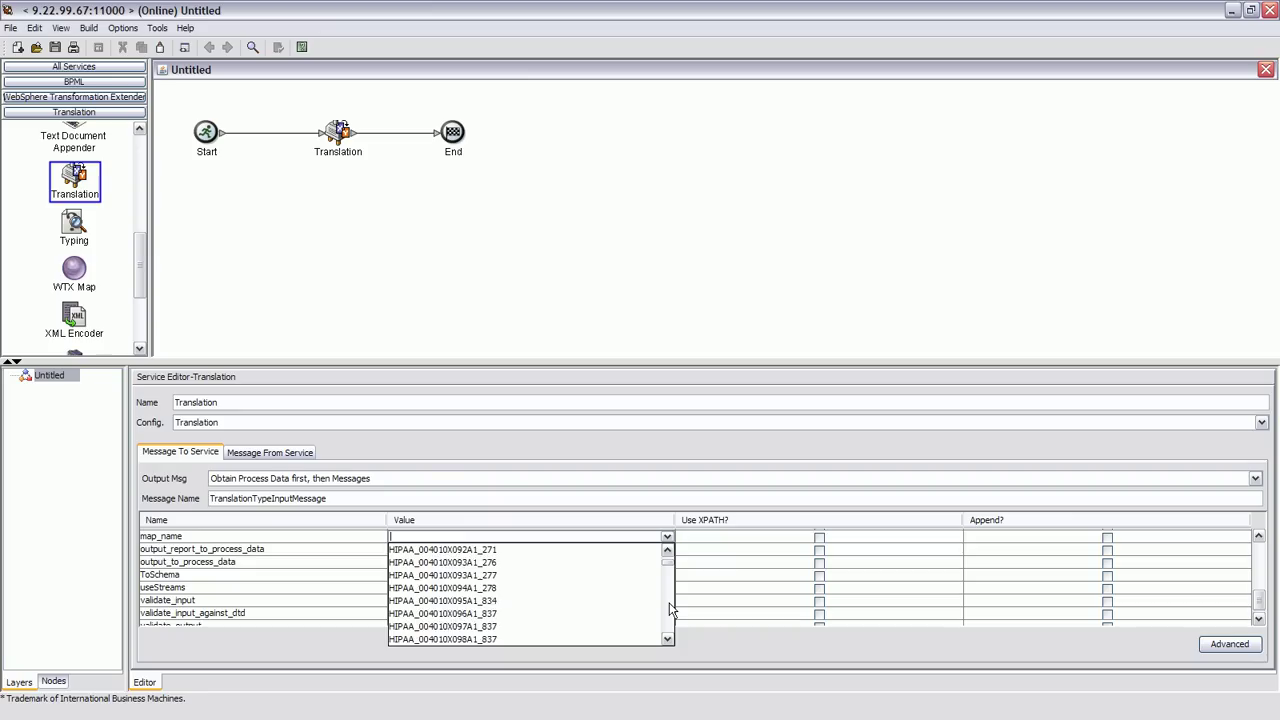
left_click(624, 652)
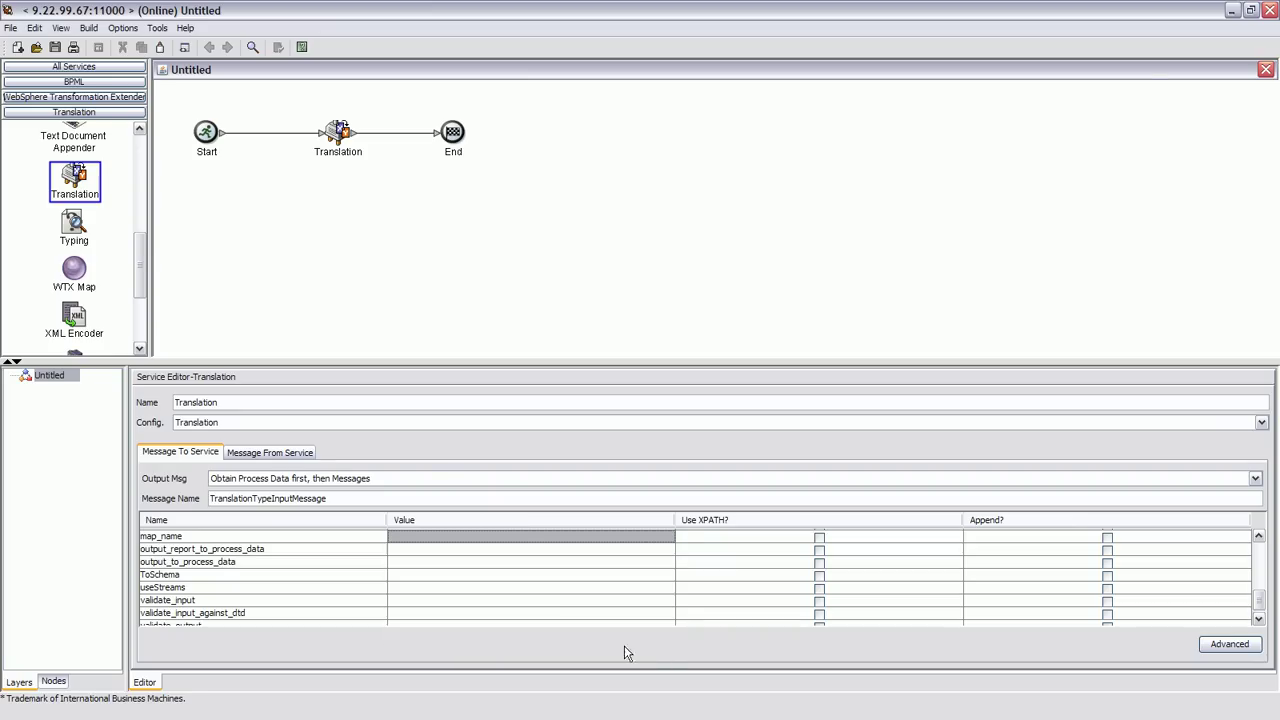
left_click(668, 545)
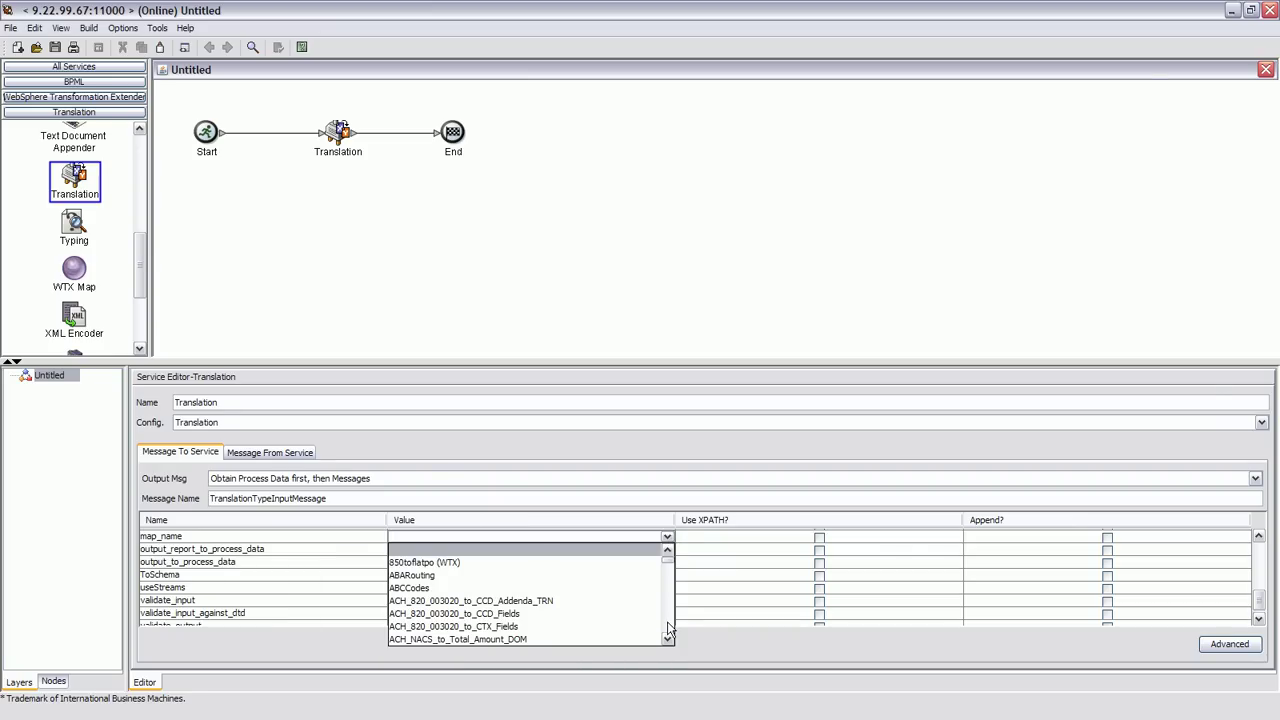
scroll(668, 628, "down", 10)
scroll(668, 628, "down", 10)
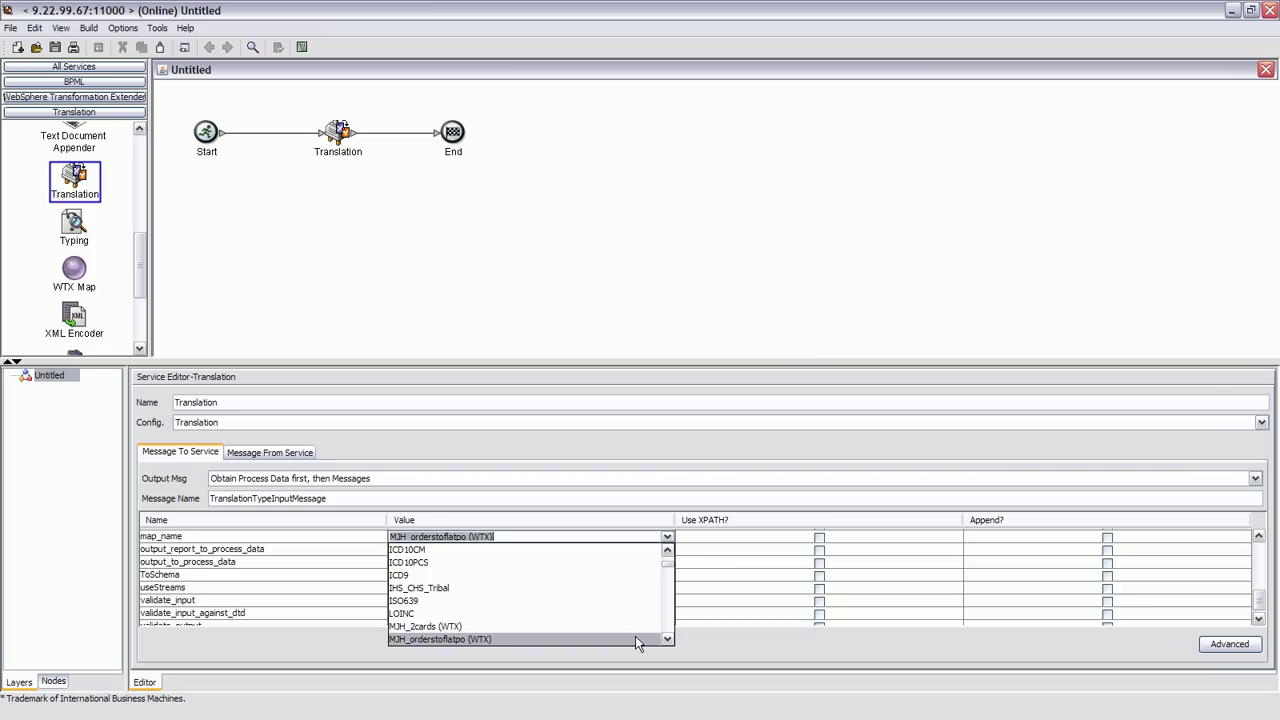
left_click(635, 638)
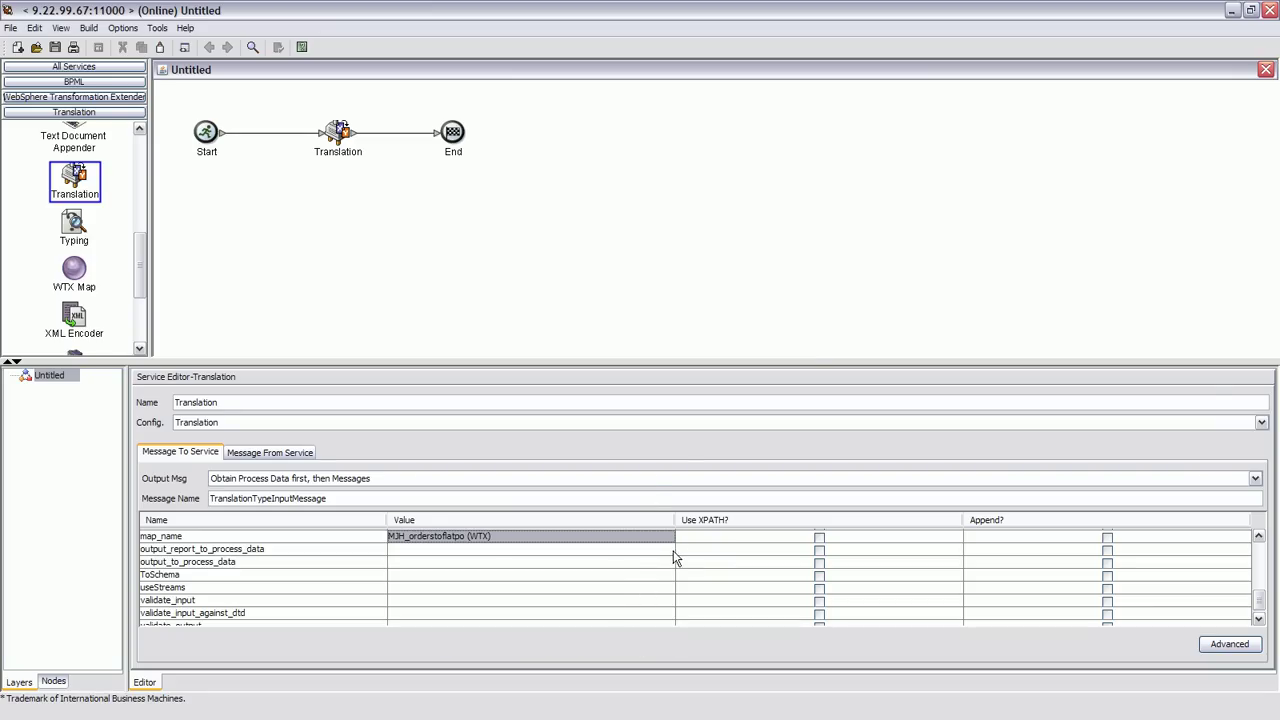
Validate the process, saving it over the existing translation.bp.
left_click(89, 28)
left_click(104, 48)
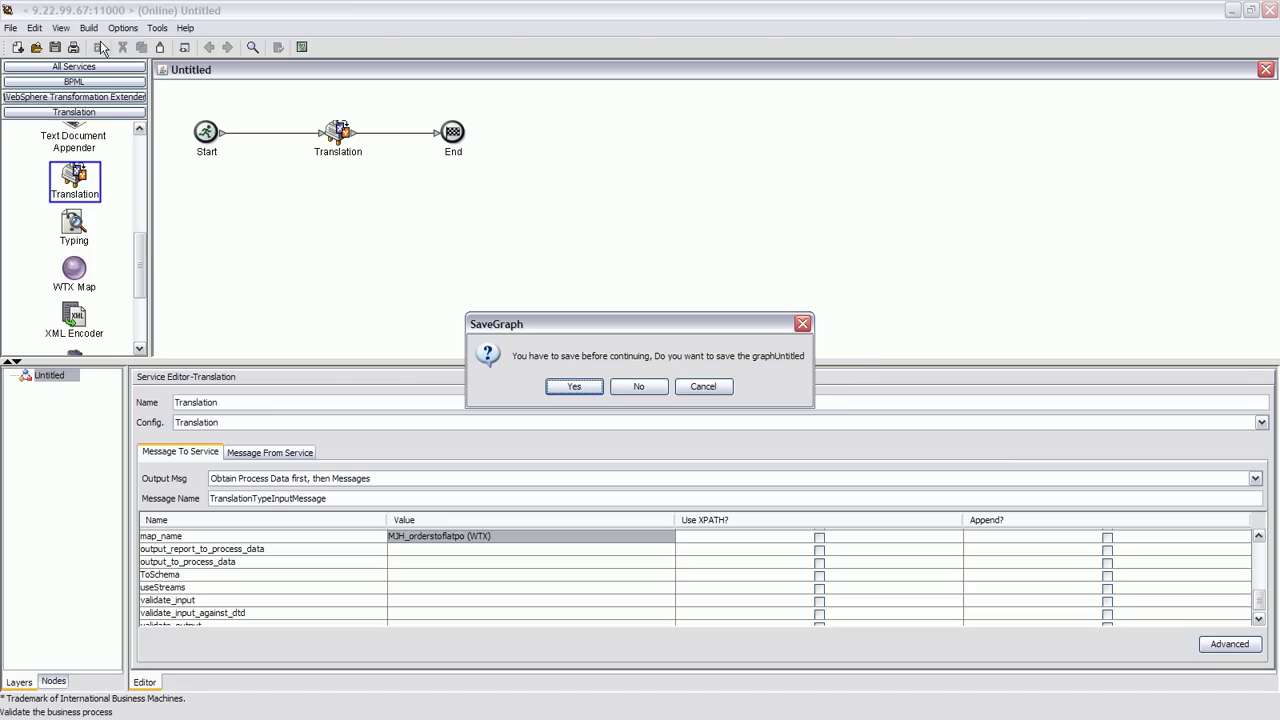
left_click(578, 389)
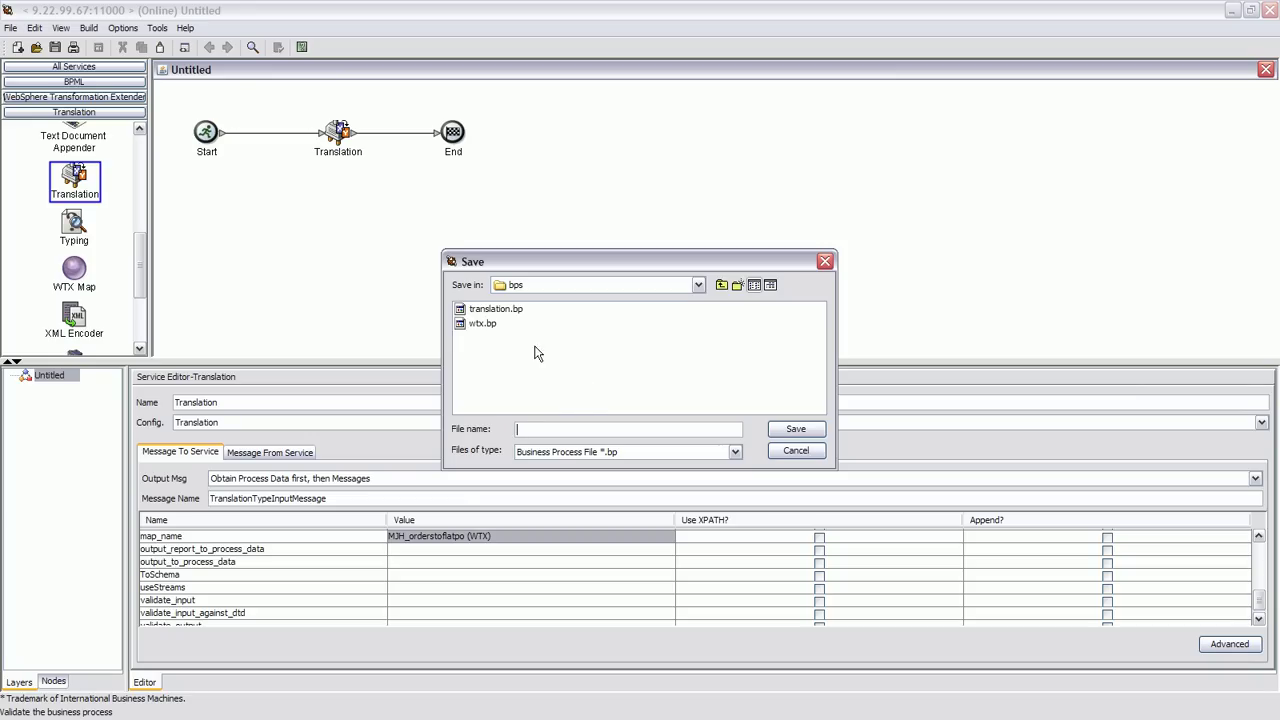
double_click(483, 309)
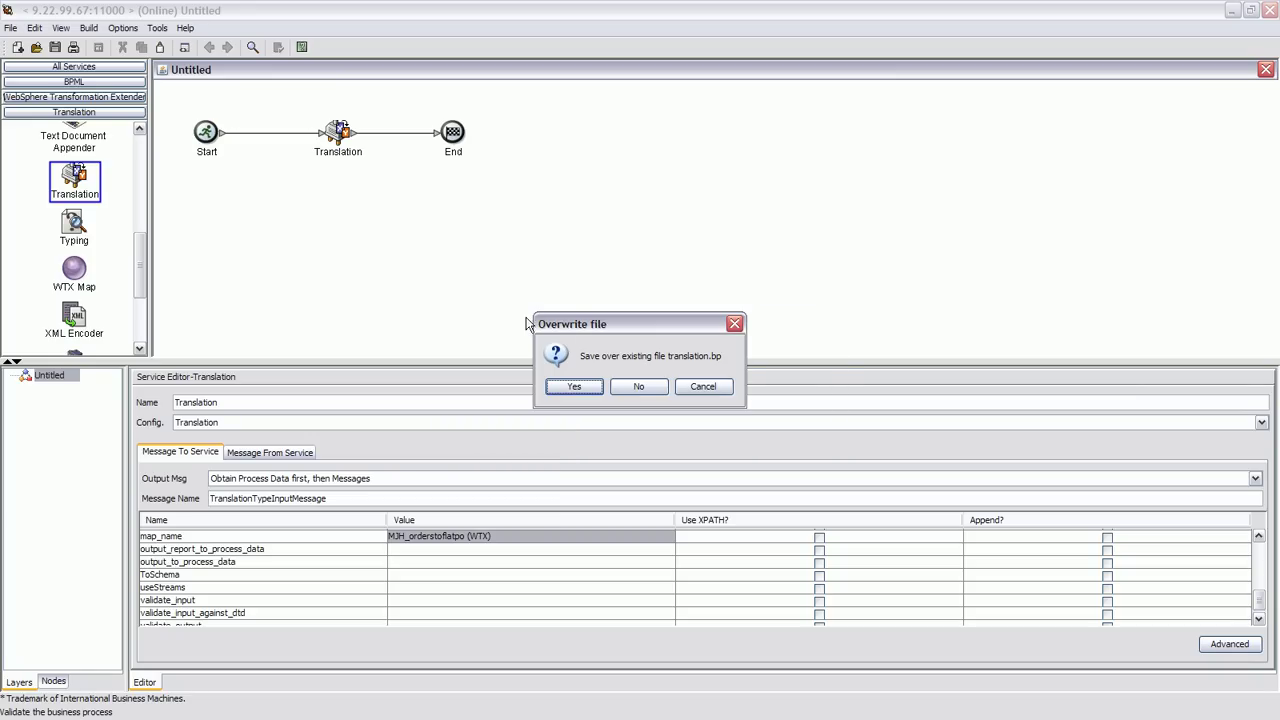
left_click(573, 387)
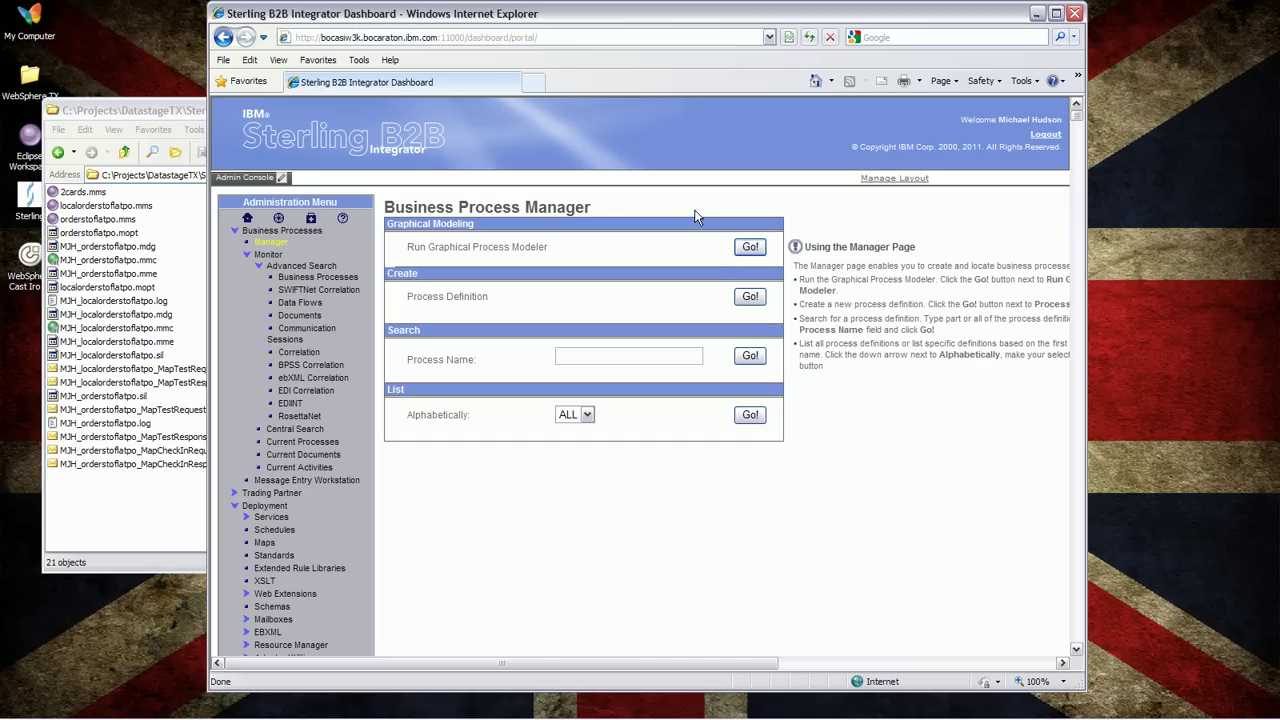
Create a new process definition named DEMO_Translation from bps/translation.bp.
left_click(750, 300)
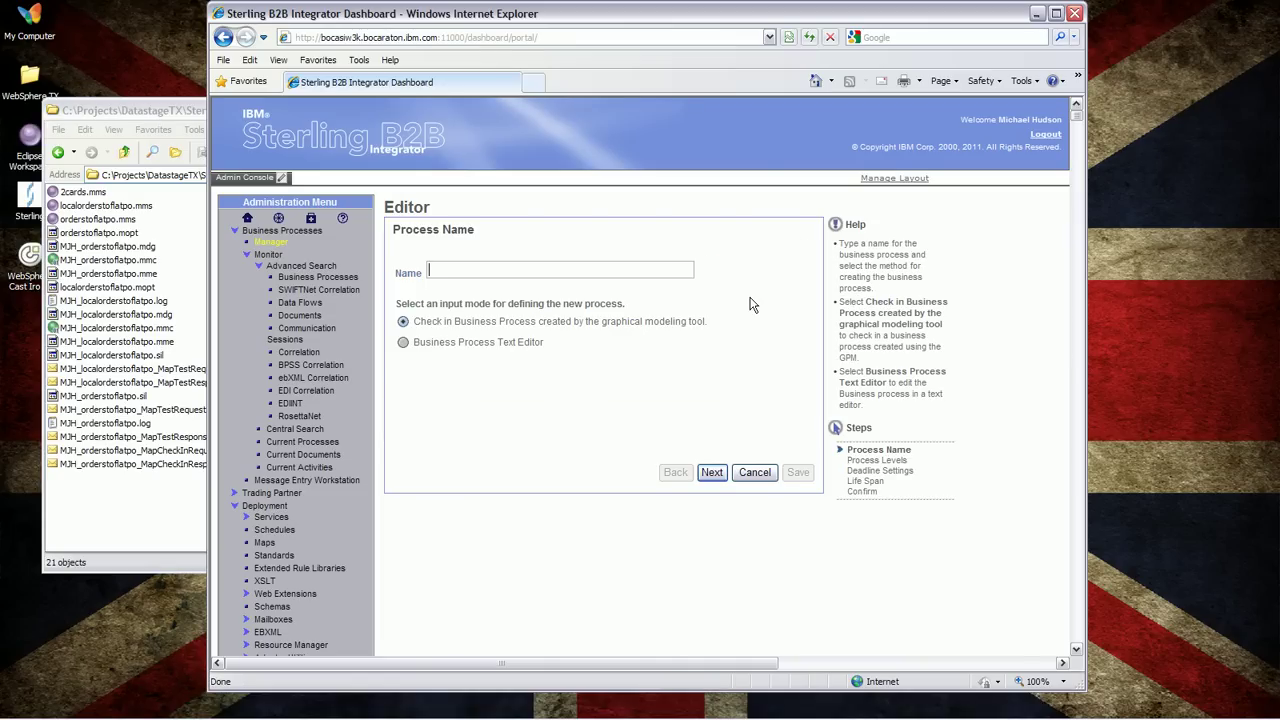
type("DEMO_")
left_click(712, 474)
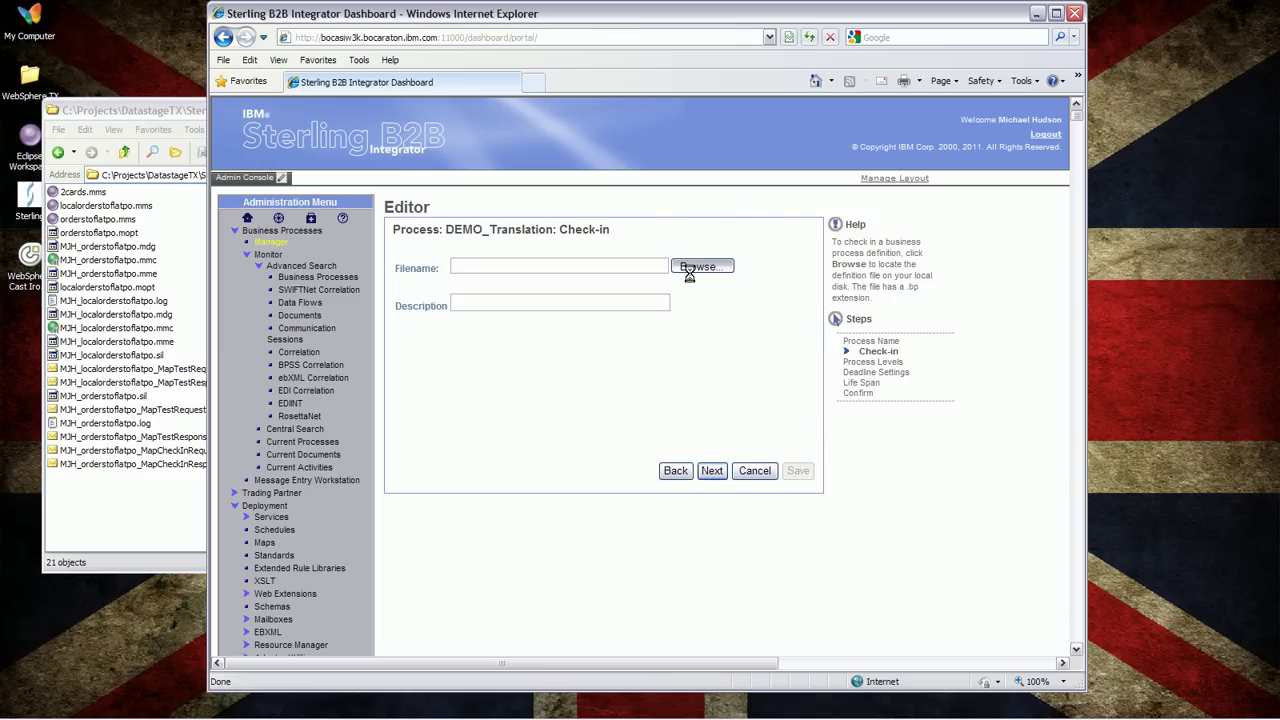
left_click(689, 273)
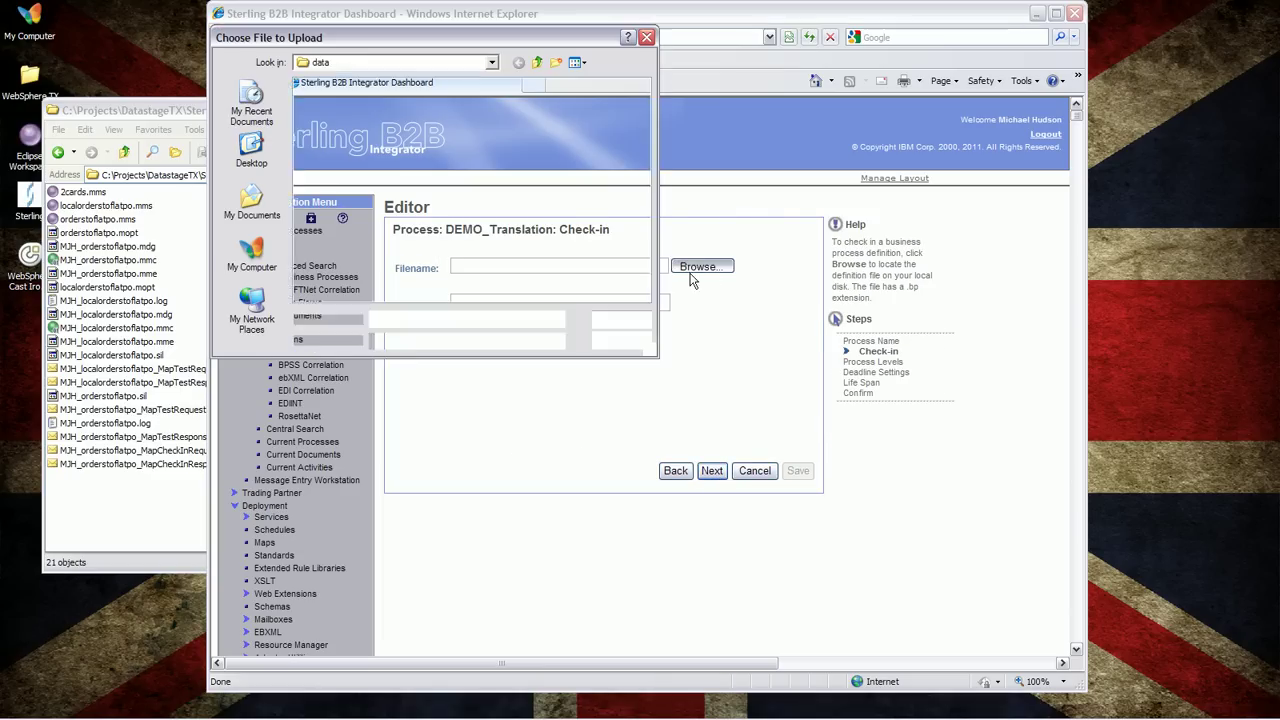
left_click(537, 63)
double_click(312, 88)
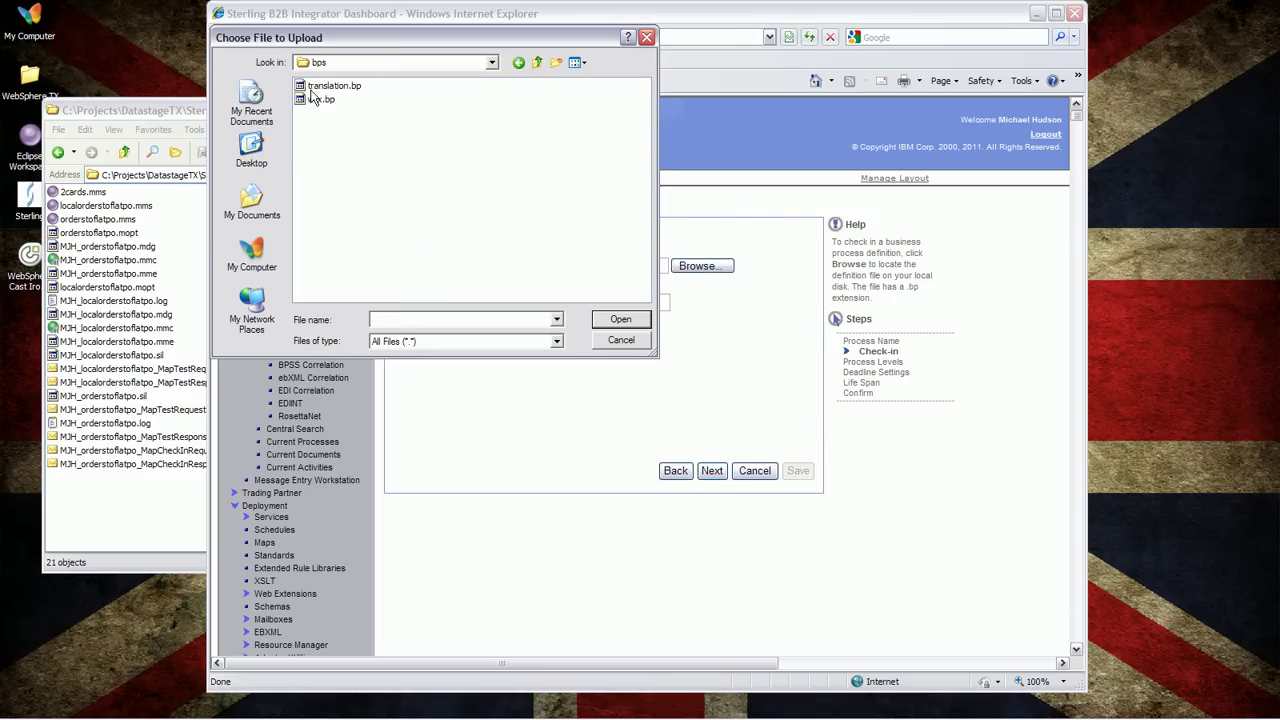
left_click(320, 87)
double_click(321, 89)
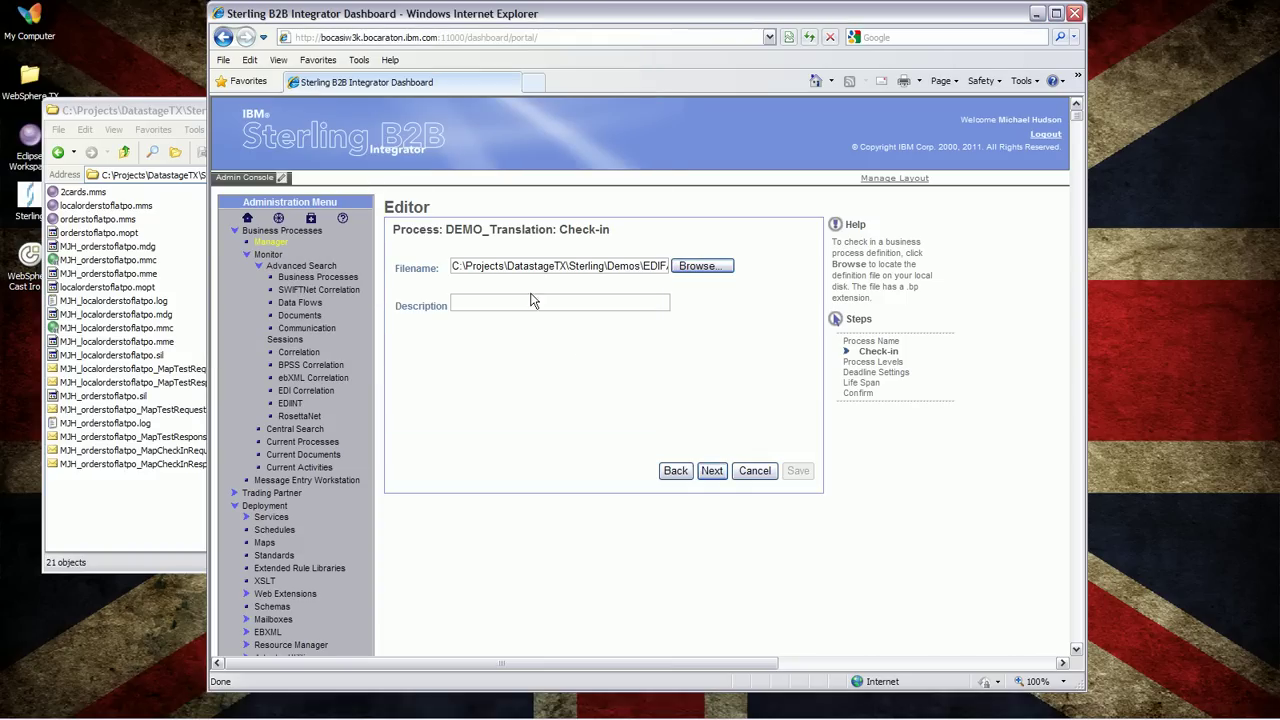
Describe it as 'Demo of the translation service' and finish check-in with default levels, deadline and life span.
left_click(578, 304)
type("Demo of the tra")
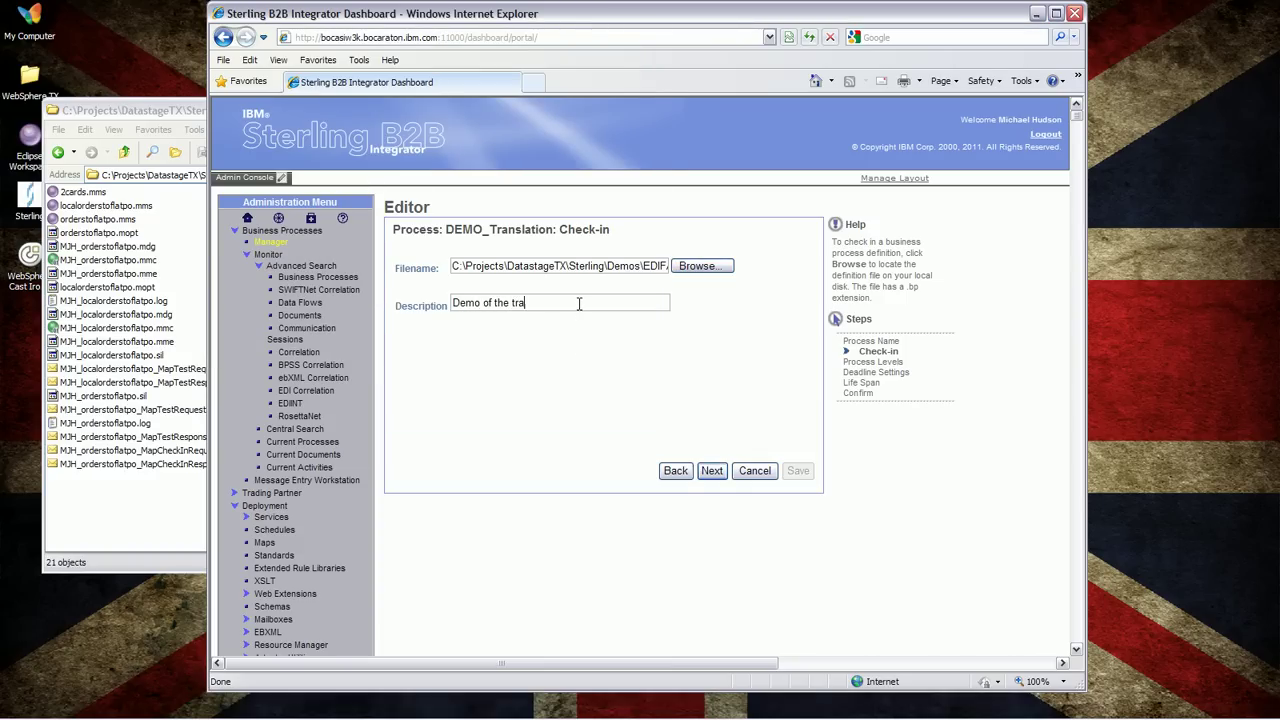
type("nslation service")
left_click(711, 470)
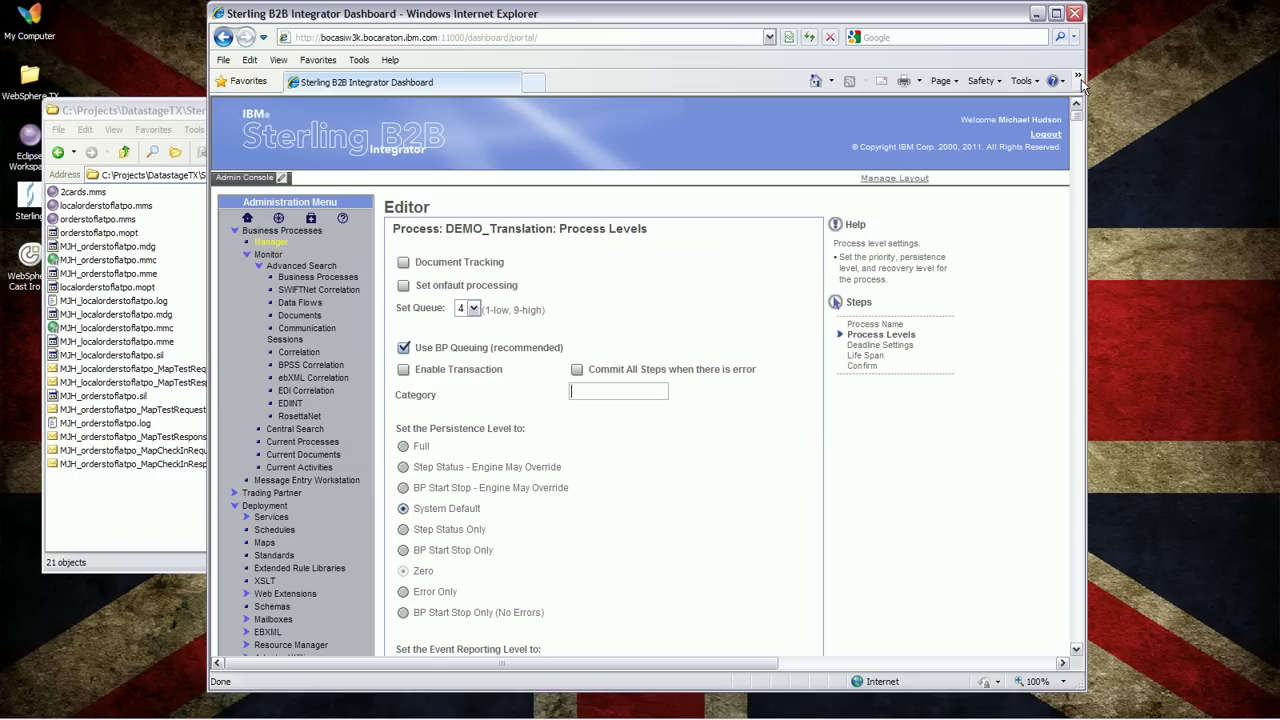
scroll(1080, 338, "down", 5)
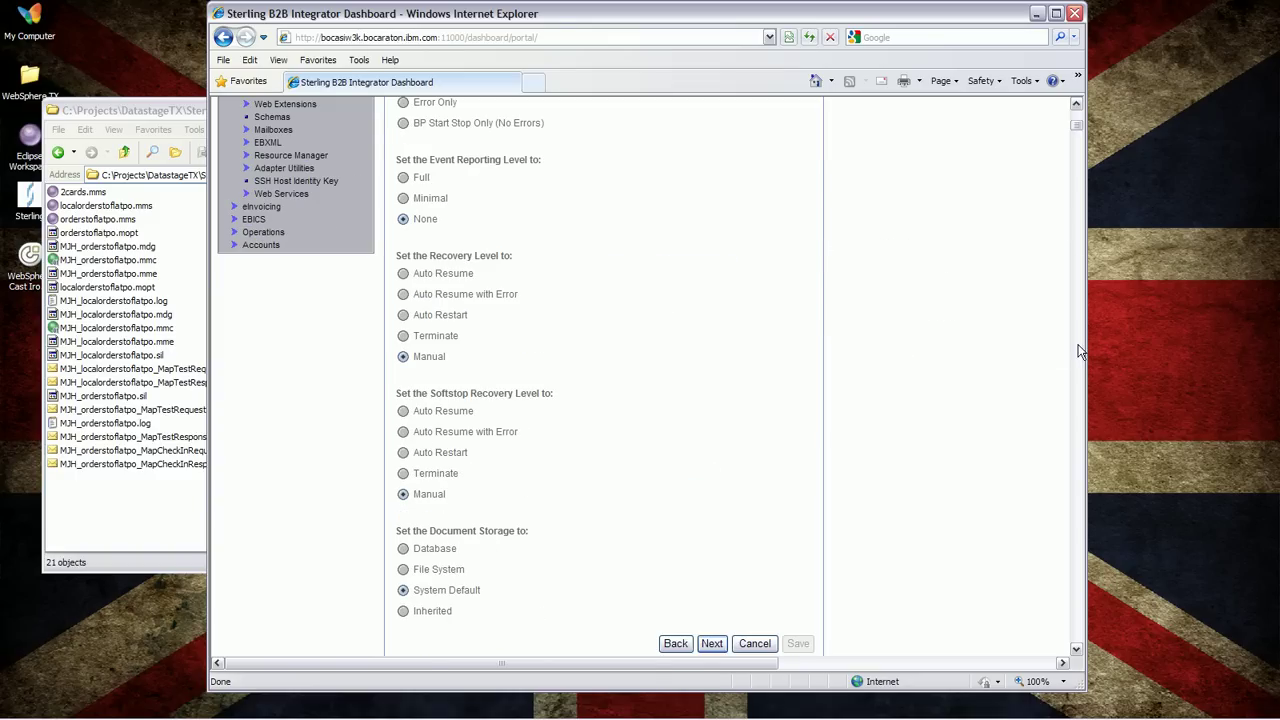
left_click(709, 645)
left_click(710, 474)
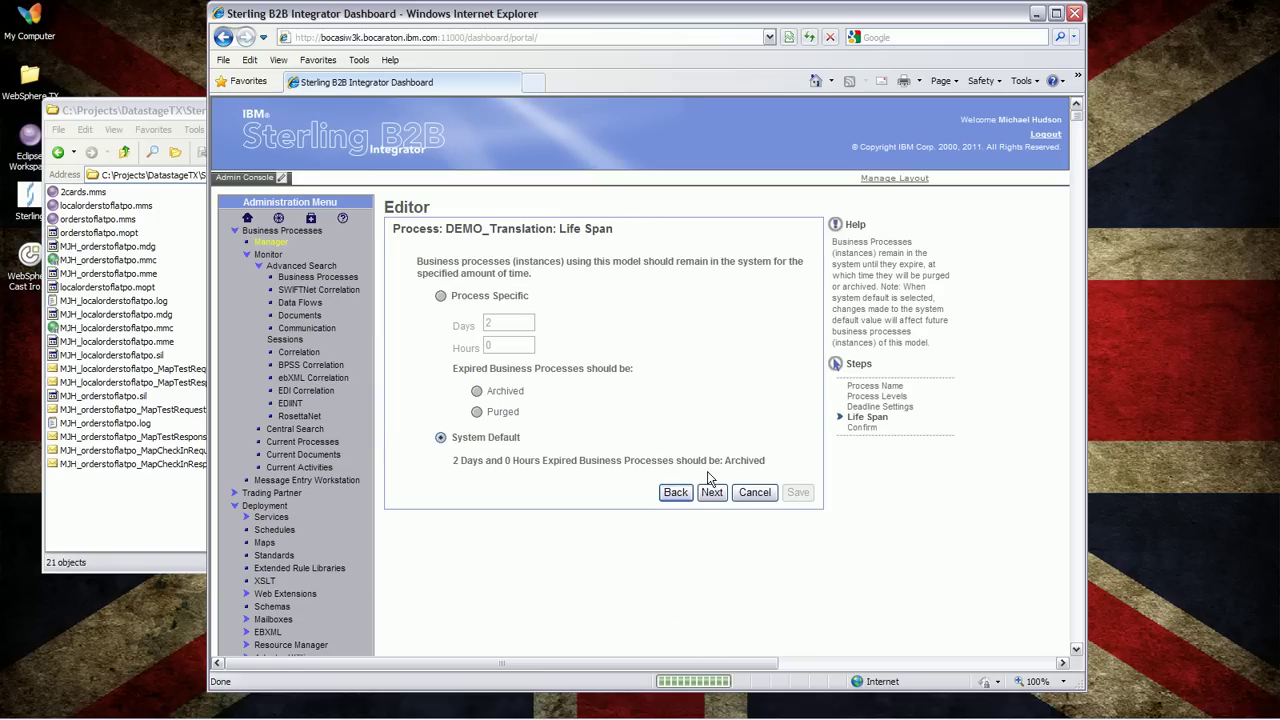
left_click(711, 492)
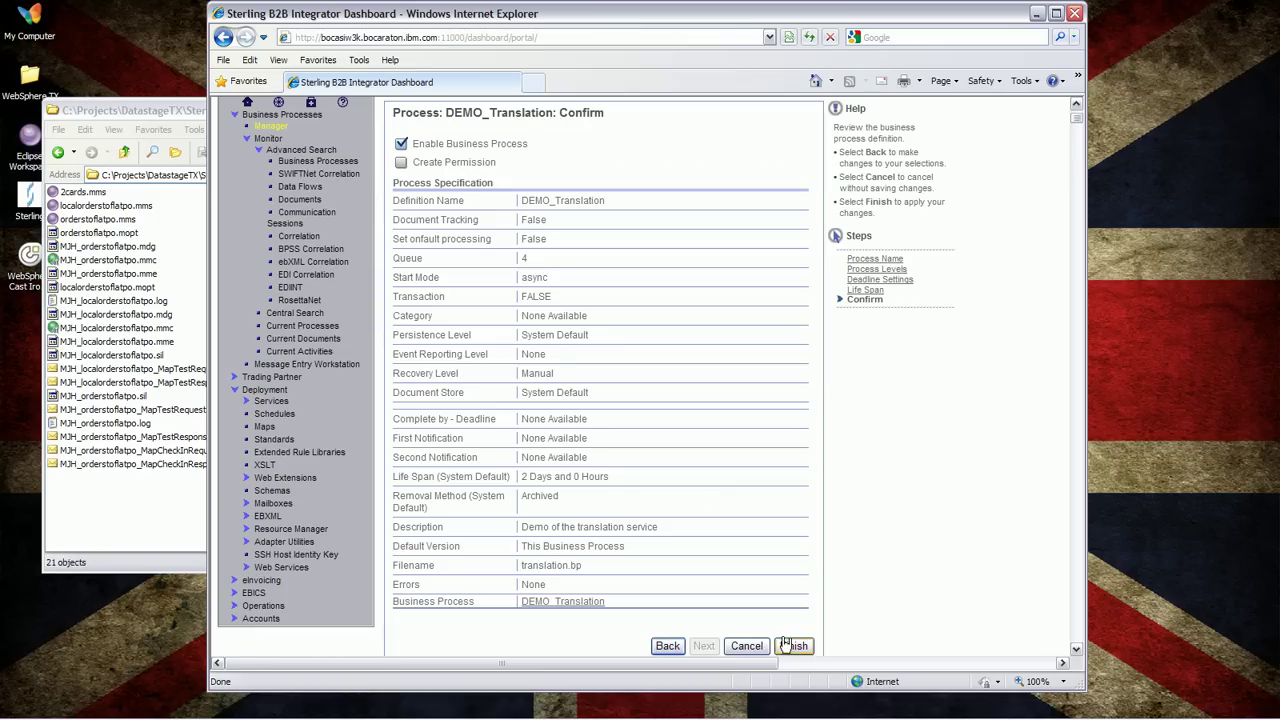
left_click(784, 646)
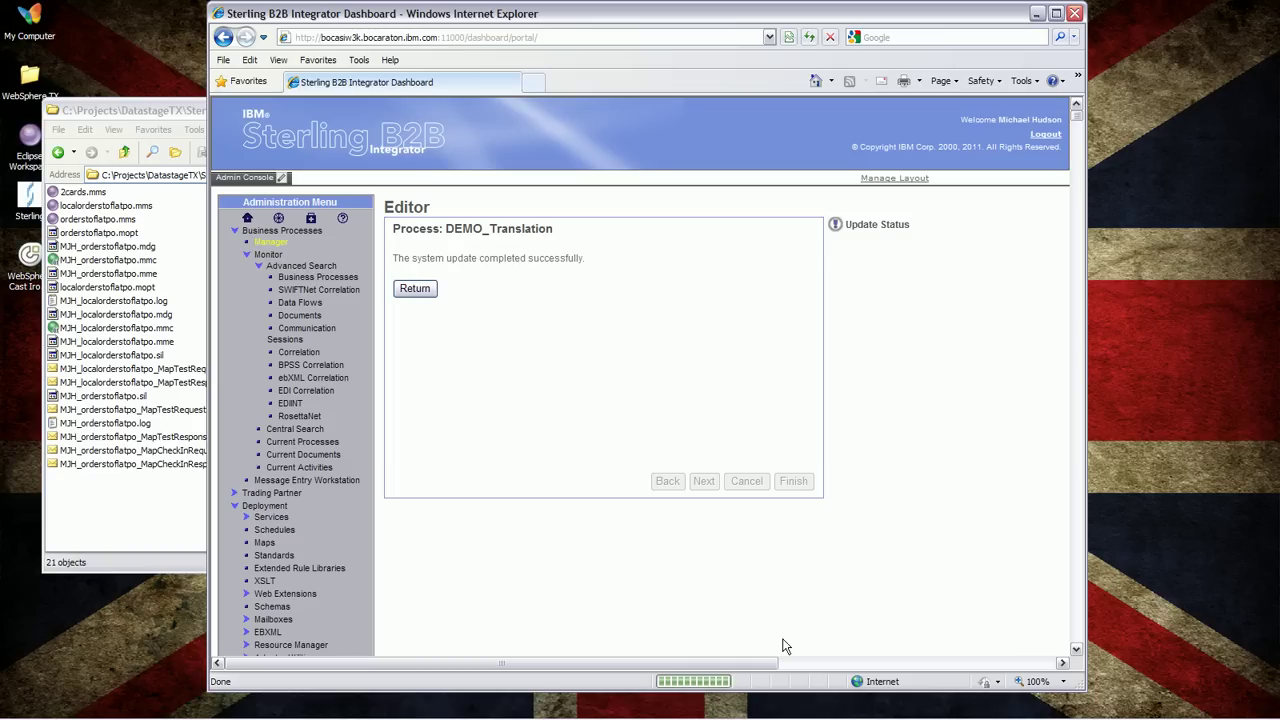
Search business processes for DEMO and open DEMO_Translation's execution manager.
left_click(416, 290)
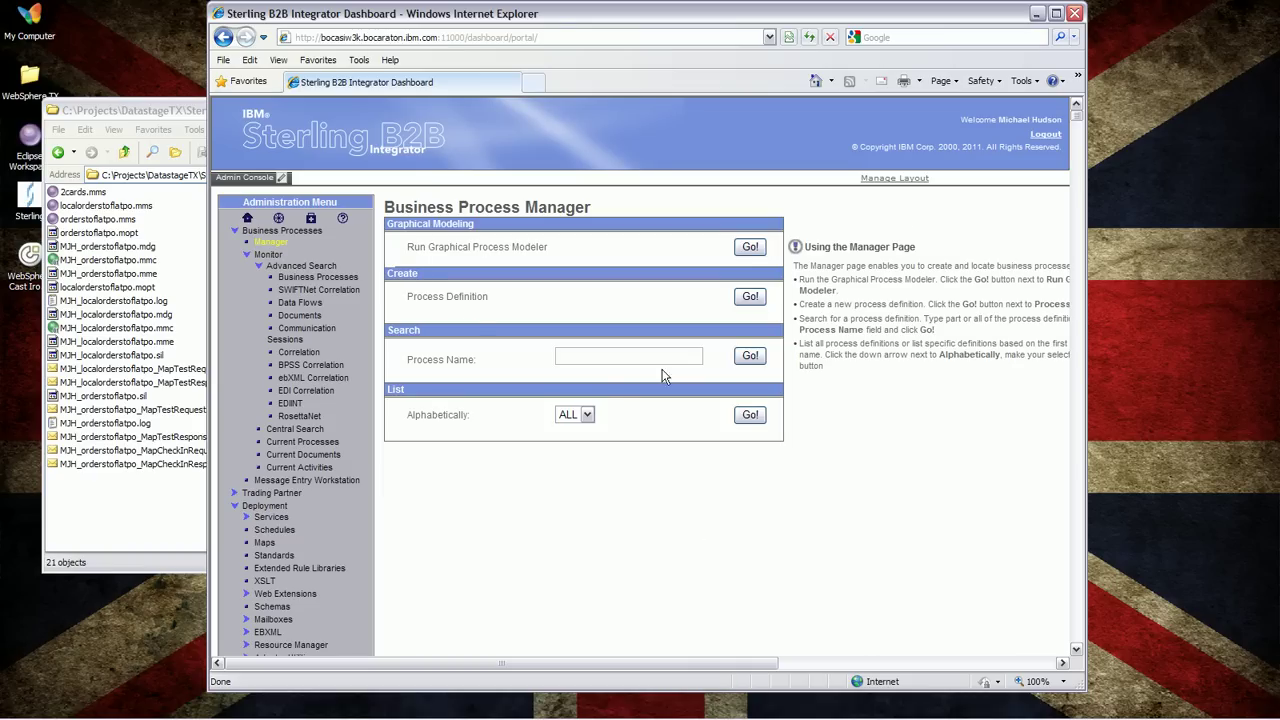
left_click(745, 358)
left_click(647, 358)
type("DEMO")
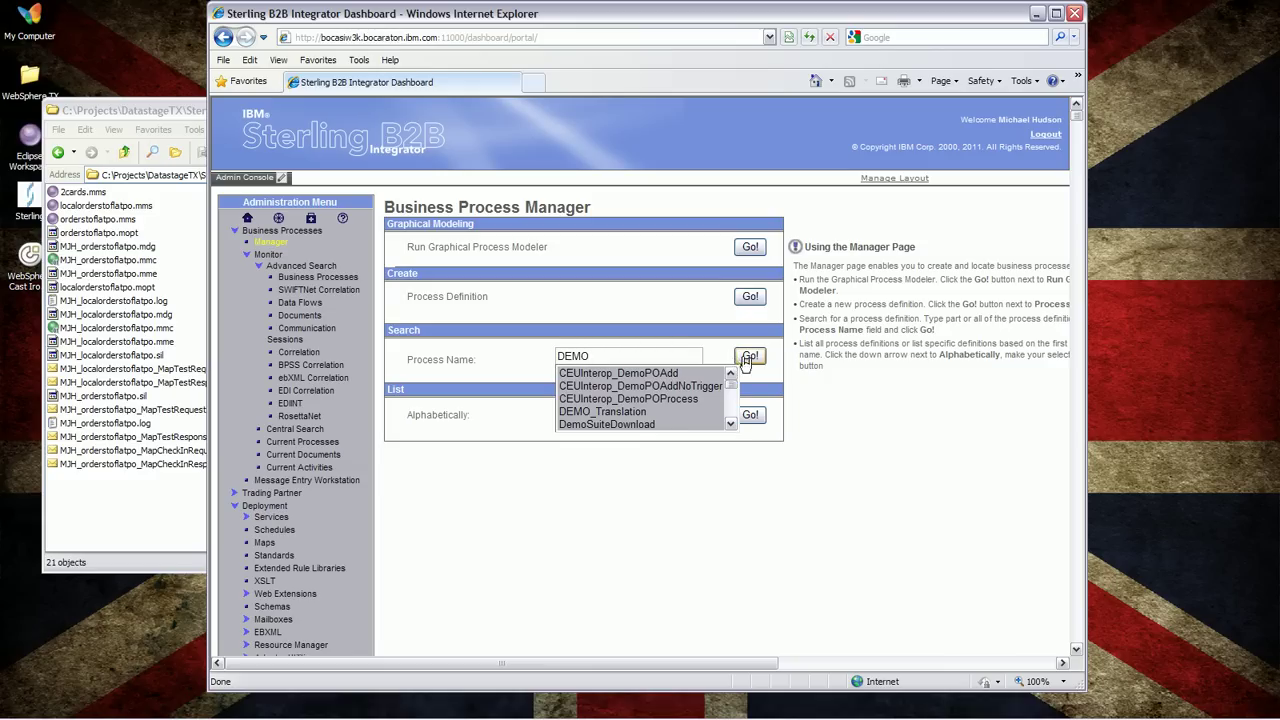
left_click(749, 357)
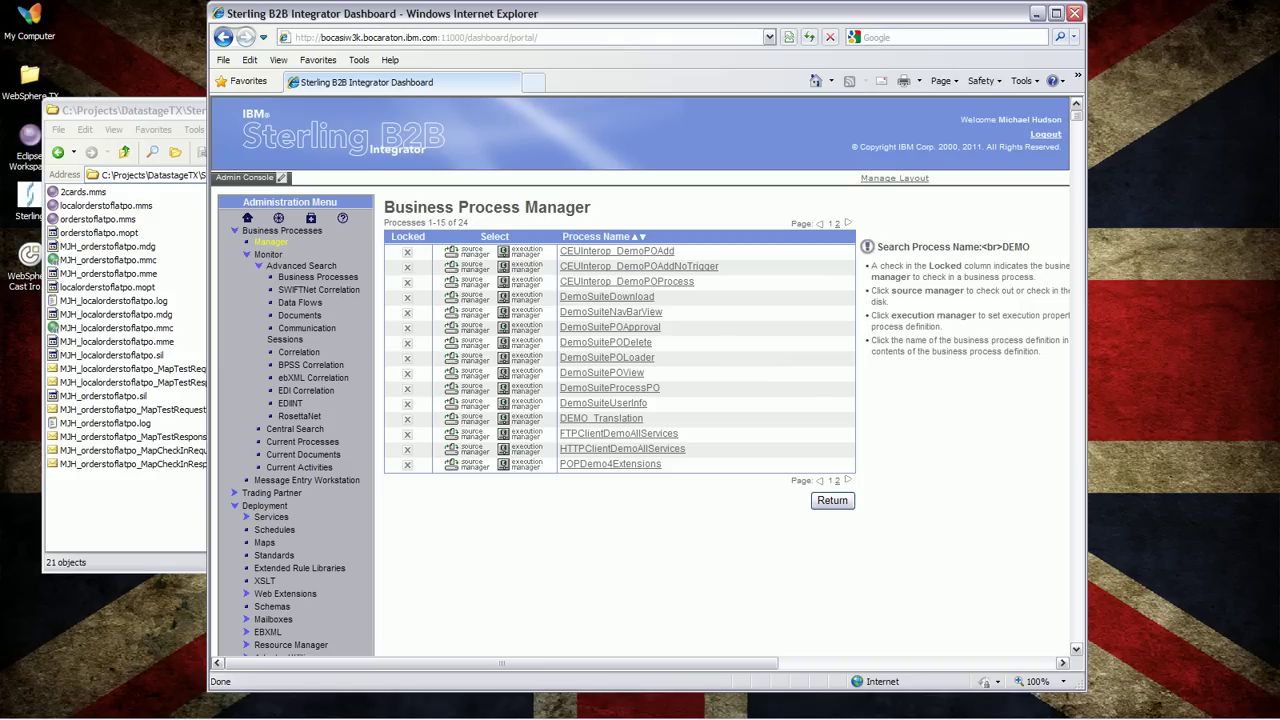
left_click(485, 424)
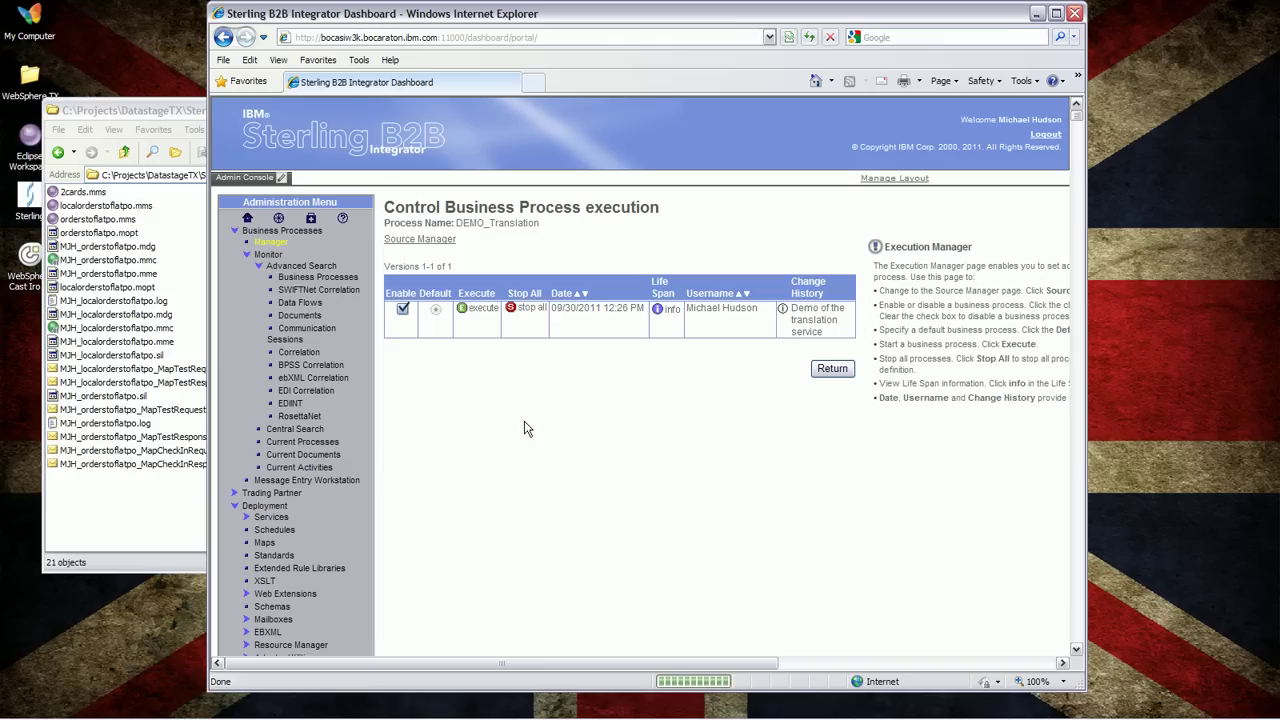
left_click(484, 312)
Run DEMO_Translation on data/edifactin-multi.txt and view the run's primary document.
left_click(583, 195)
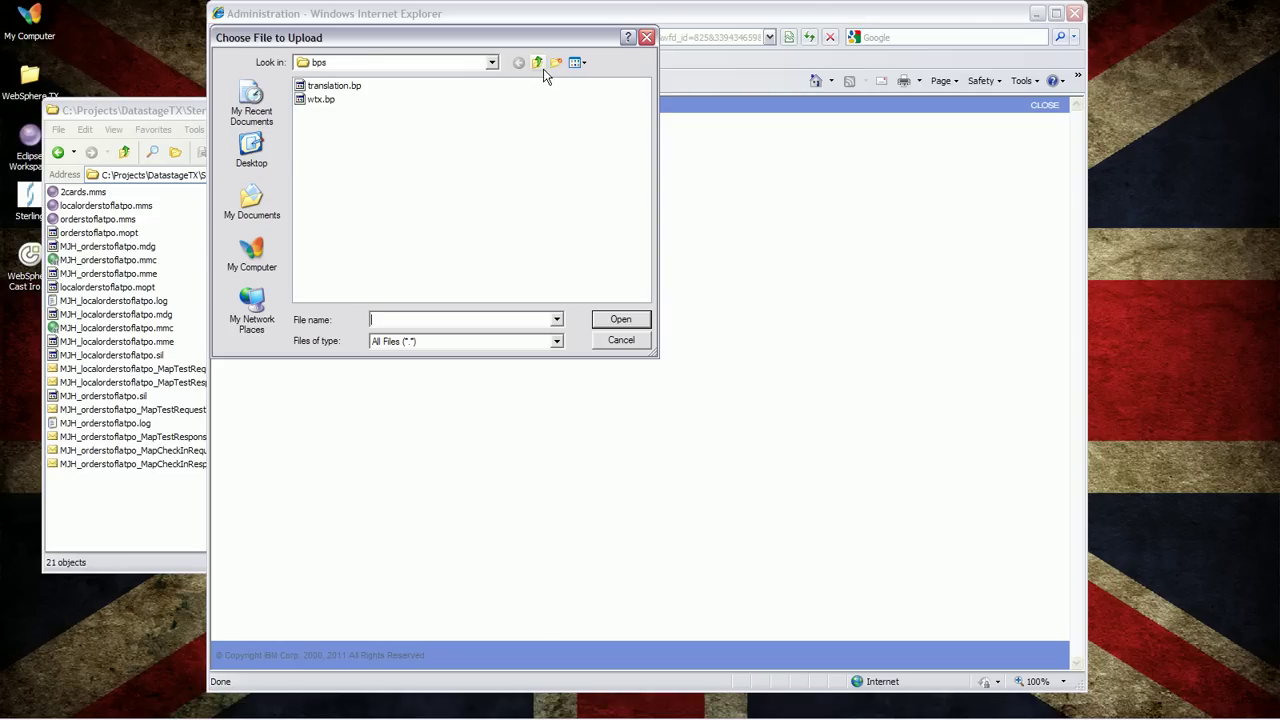
left_click(537, 63)
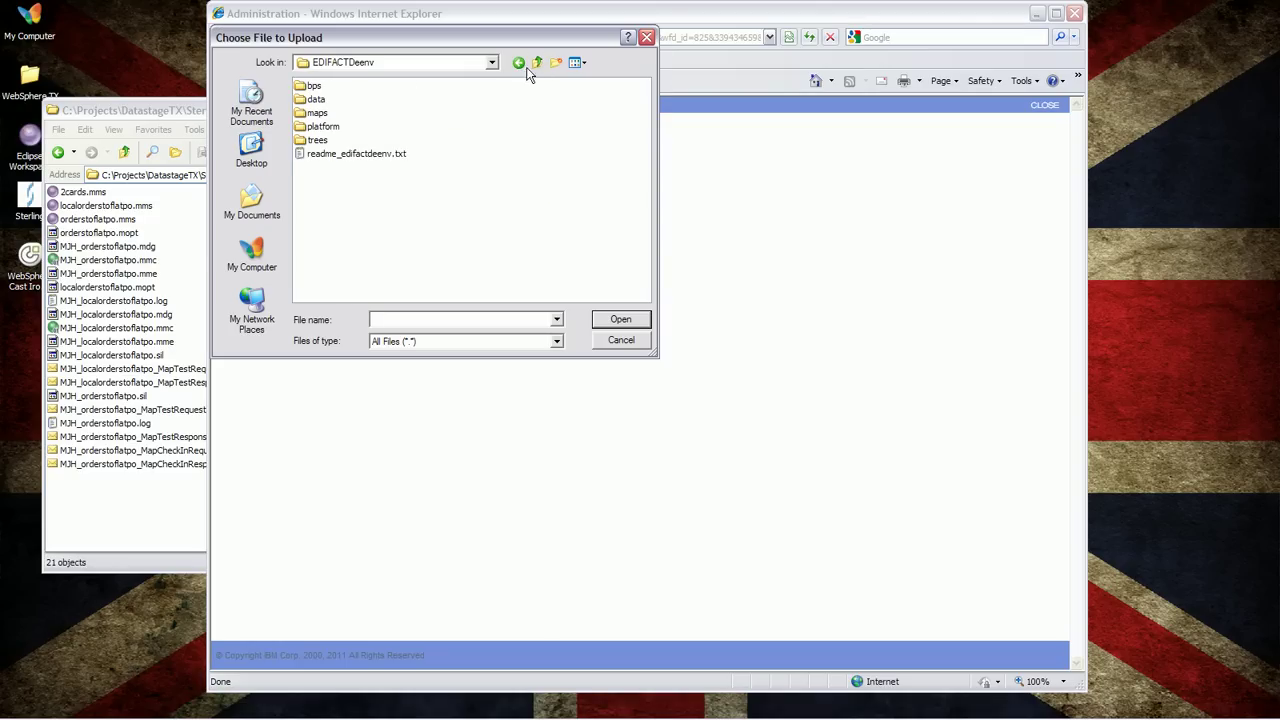
double_click(315, 100)
left_click(330, 88)
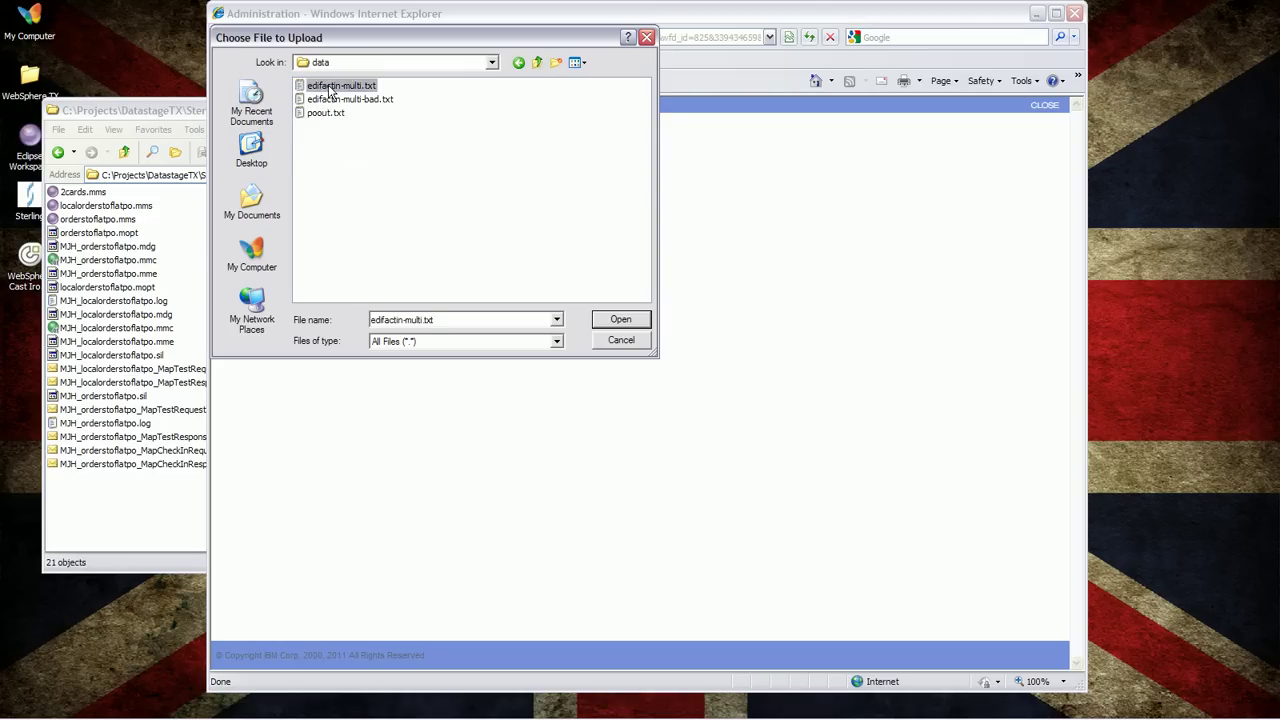
double_click(330, 86)
left_click(626, 330)
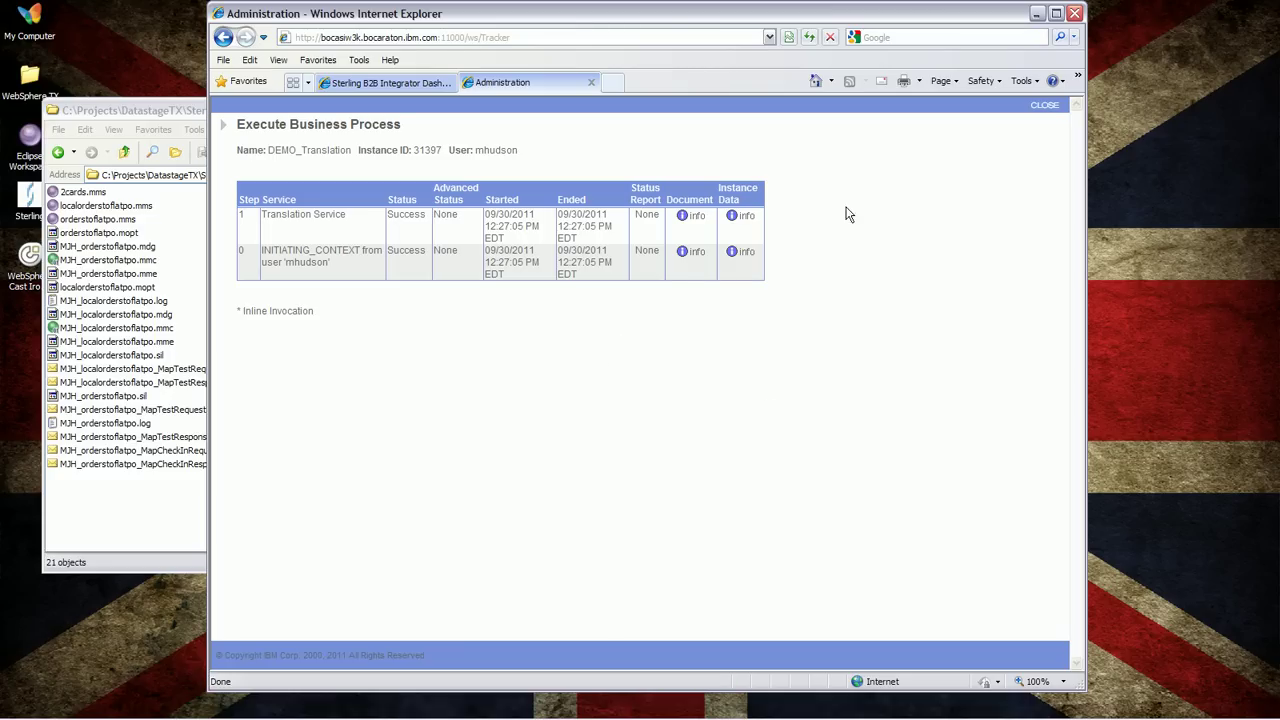
left_click(695, 219)
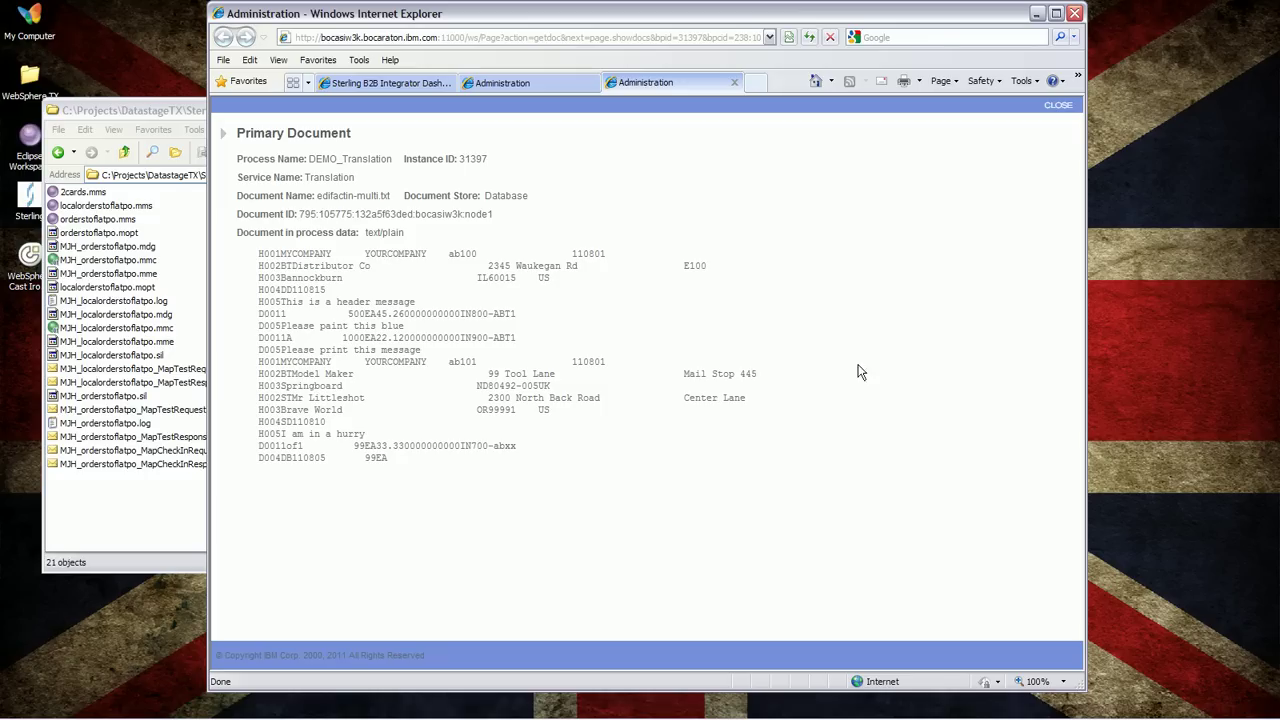
left_click(735, 84)
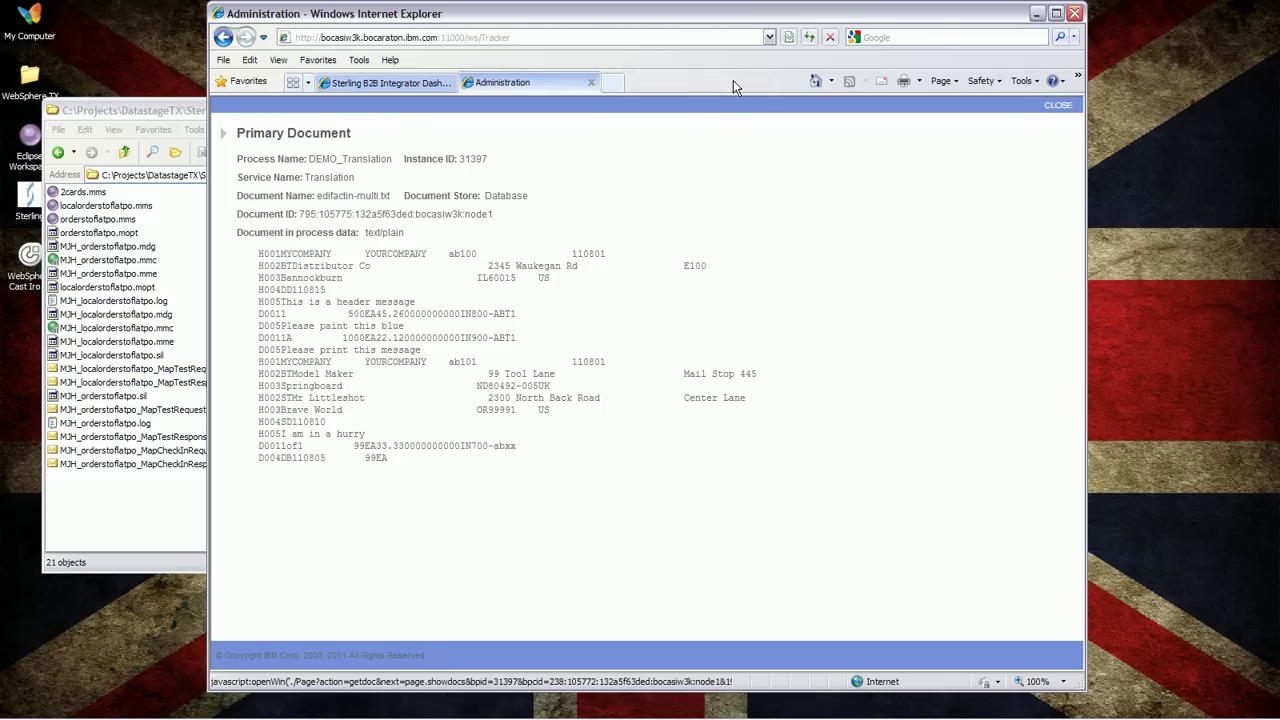
Close the run view, close the orderstoflatpo and localorderstoflatpo editors in Design Studio, and expand Map Files.
left_click(591, 84)
key("alt+Tab")
key("alt+Tab")
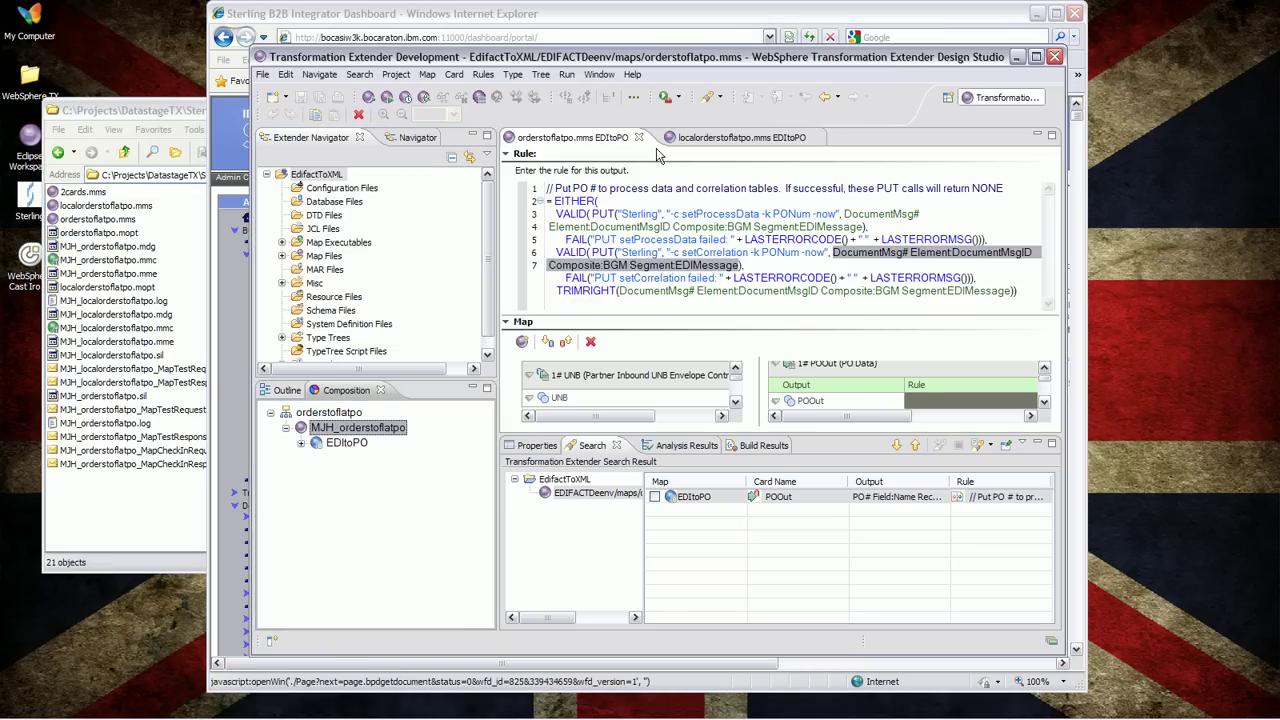
left_click(638, 138)
left_click(655, 138)
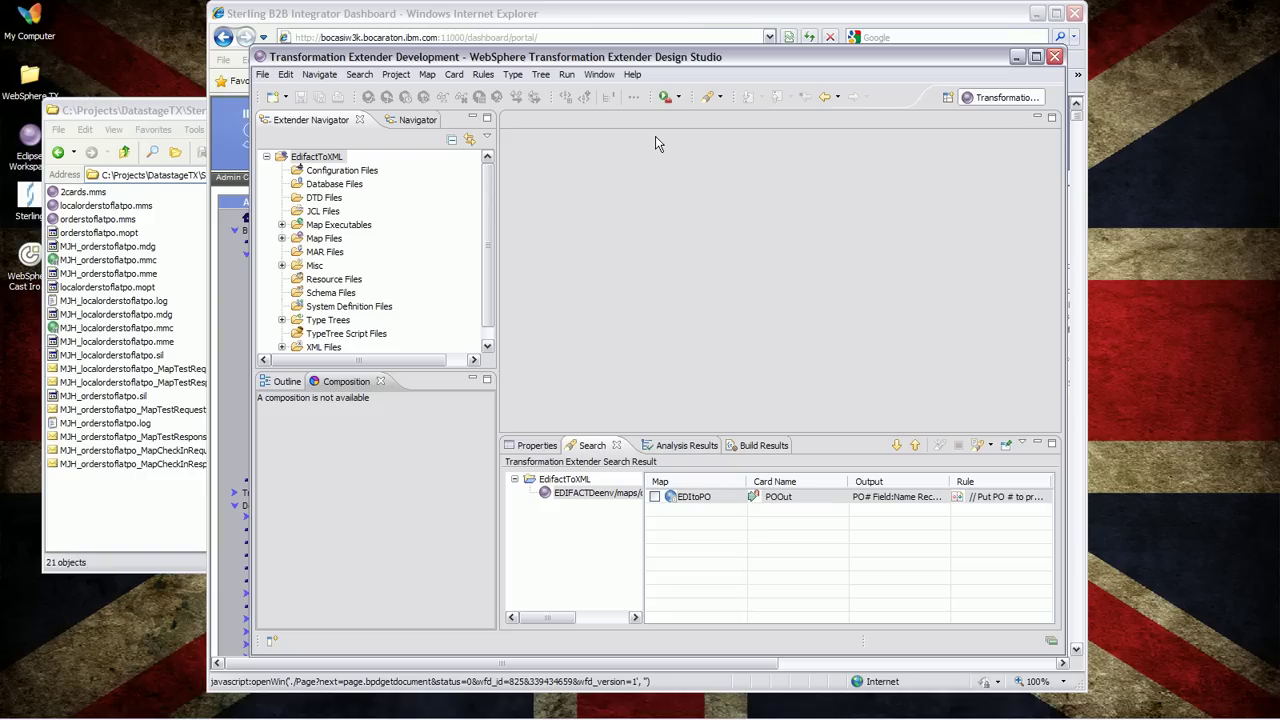
left_click(281, 239)
Open 2cards.mms and view the Summary output card's numPos rule, =COUNT(PO:POBatch).
double_click(392, 252)
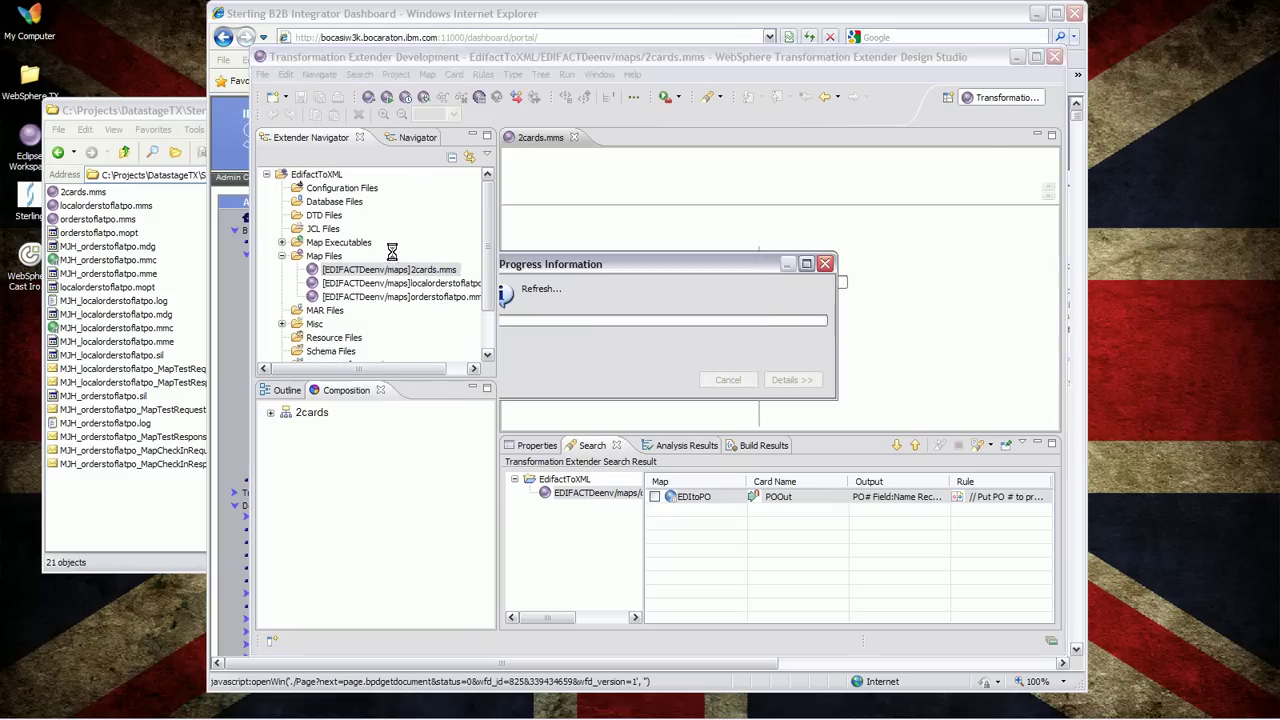
left_click(270, 412)
left_click(330, 430)
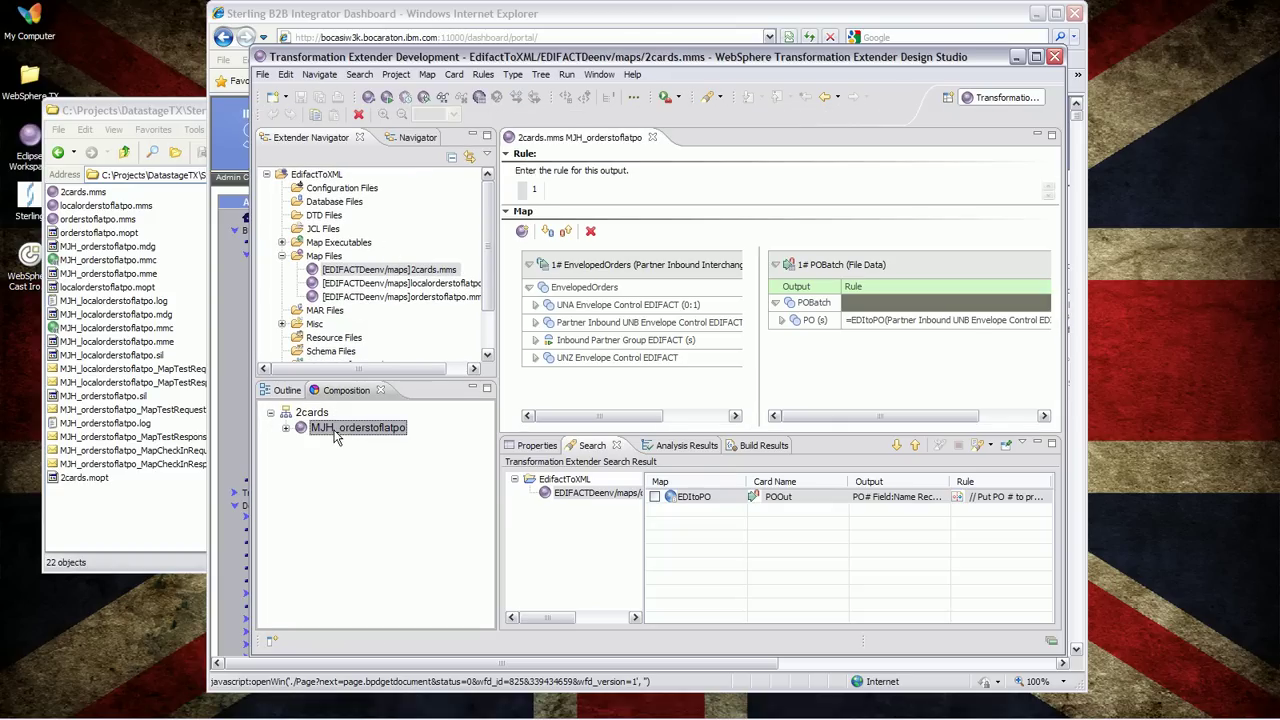
left_click(288, 391)
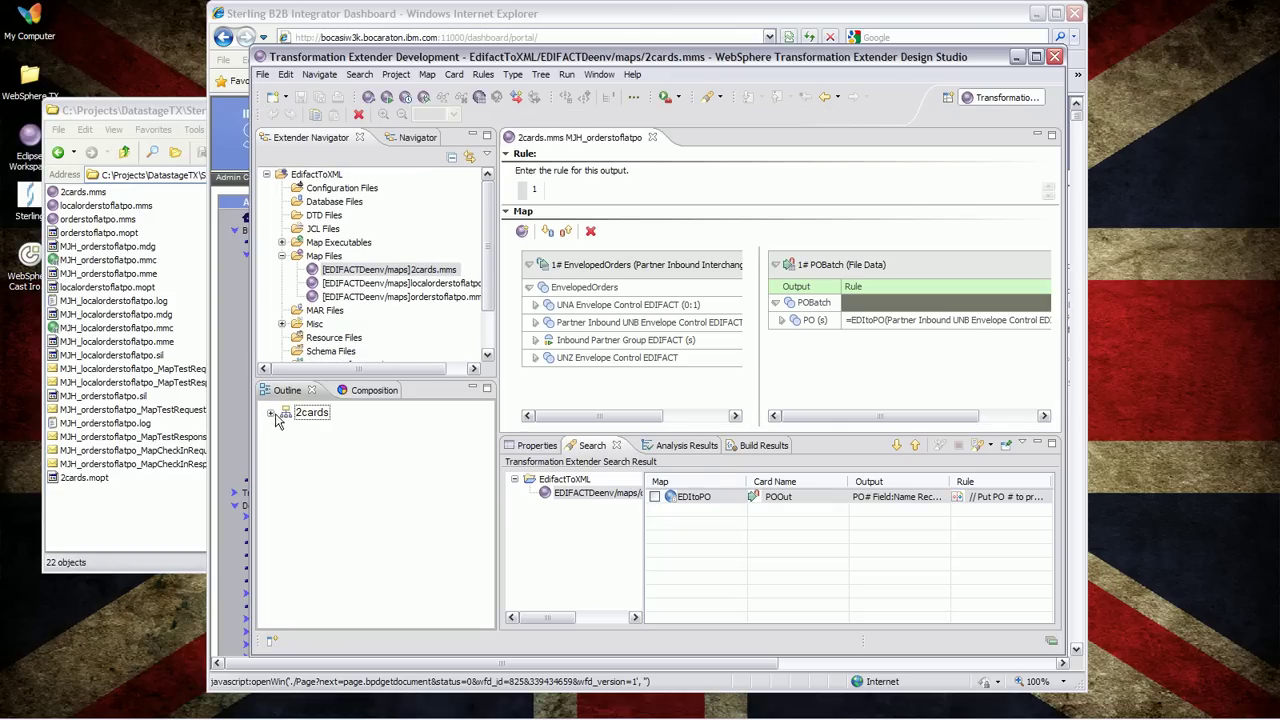
left_click(270, 412)
left_click(287, 580)
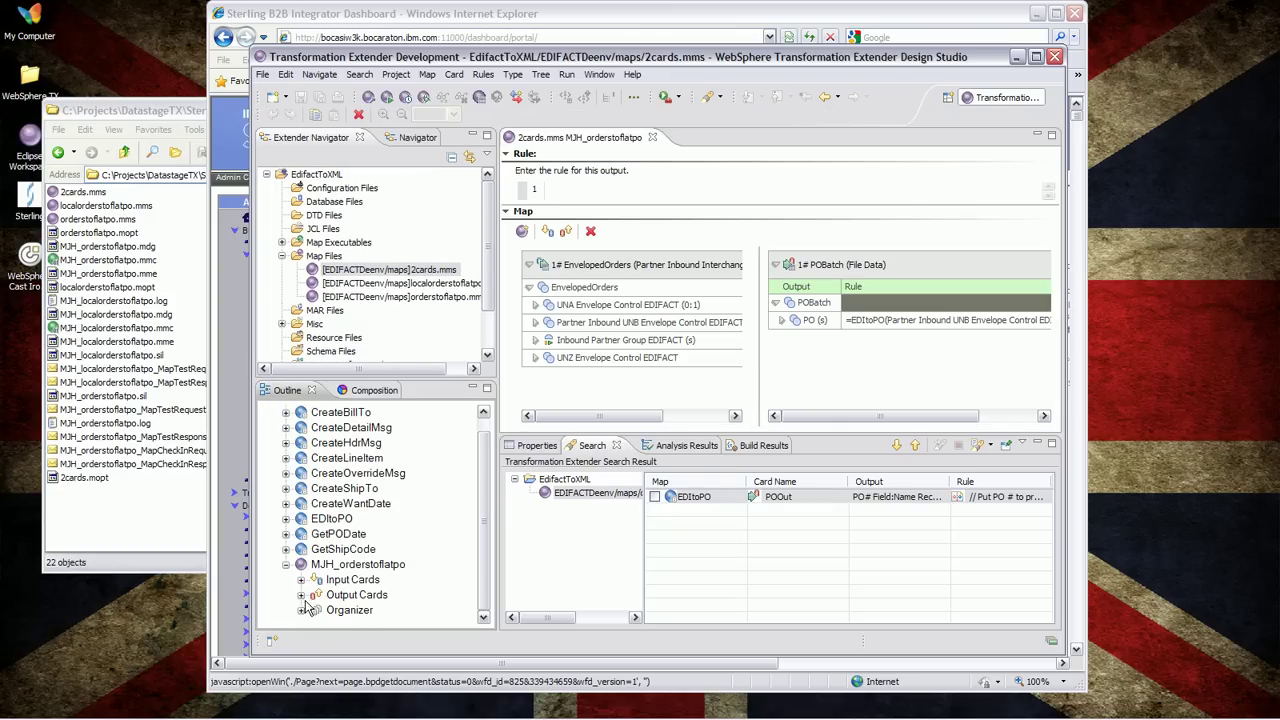
left_click(301, 596)
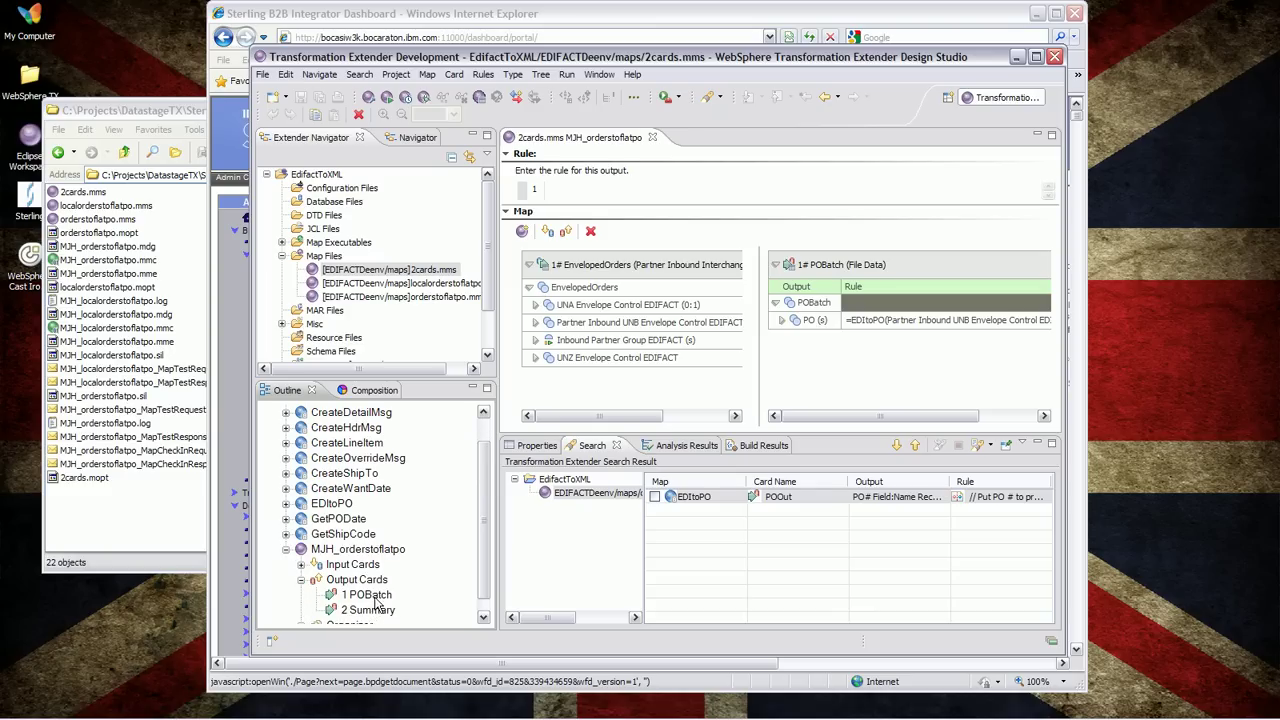
left_click(378, 598)
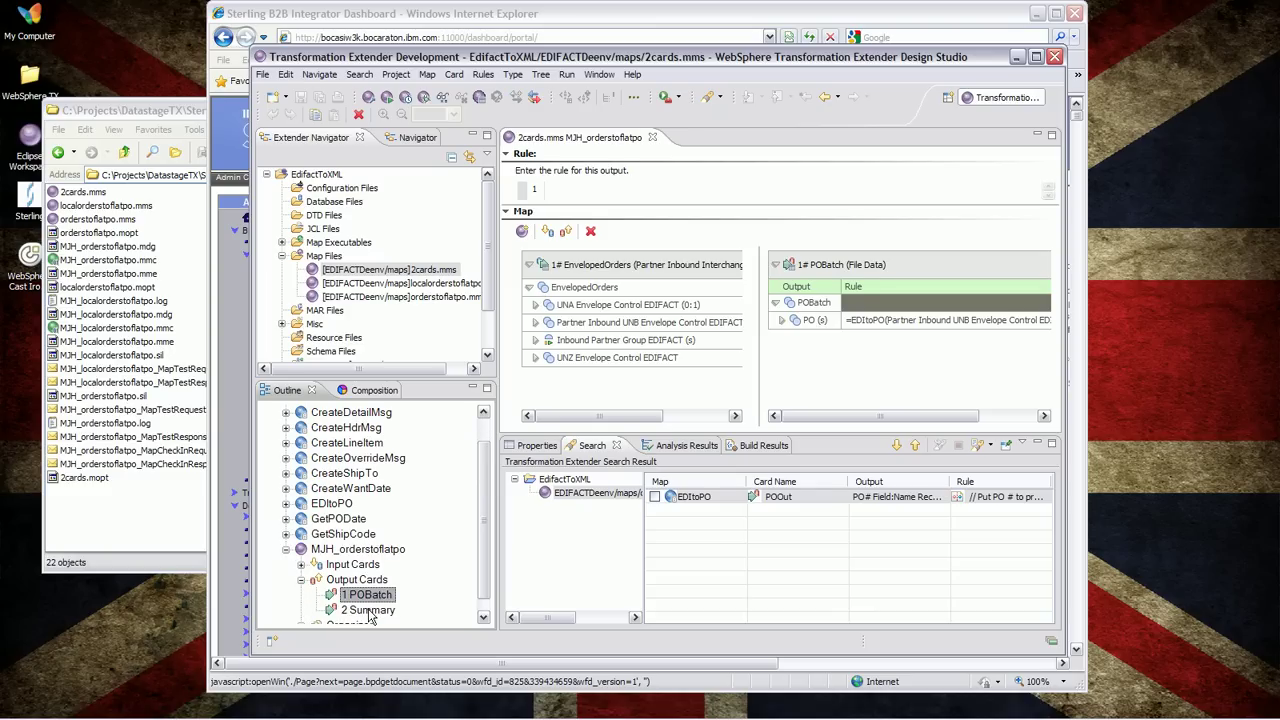
left_click(369, 611)
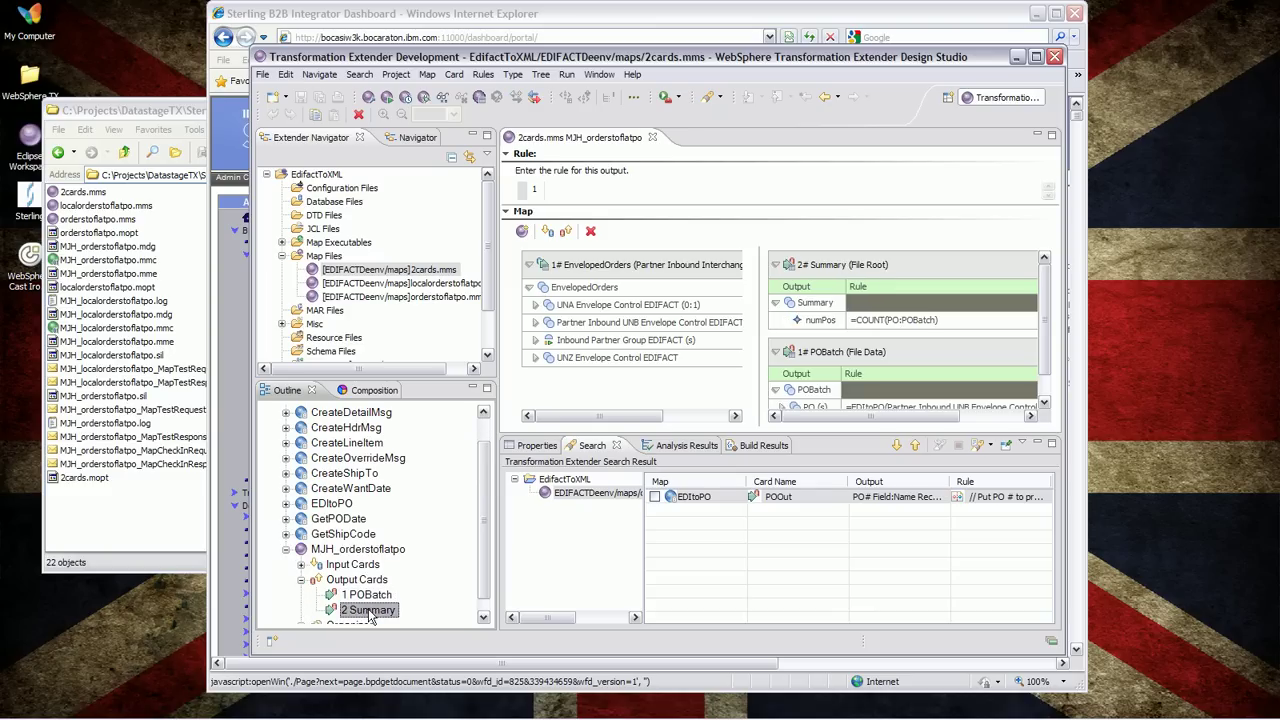
left_click(905, 321)
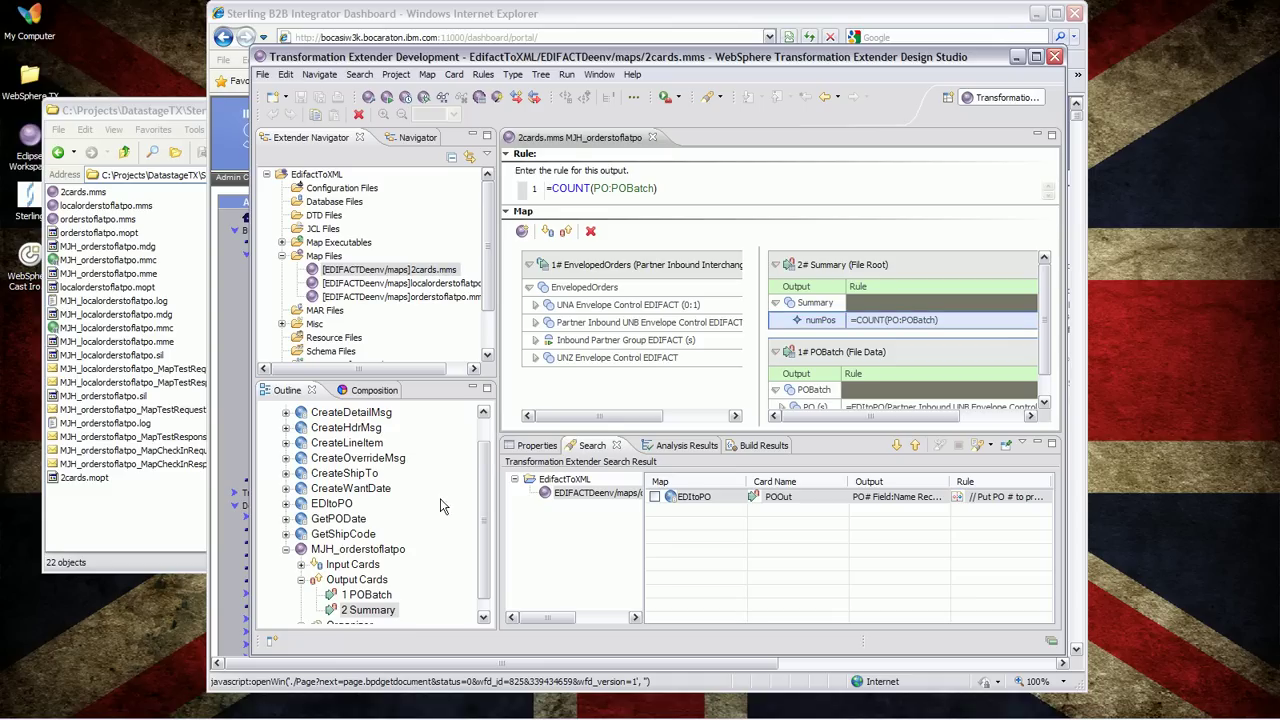
left_click(368, 553)
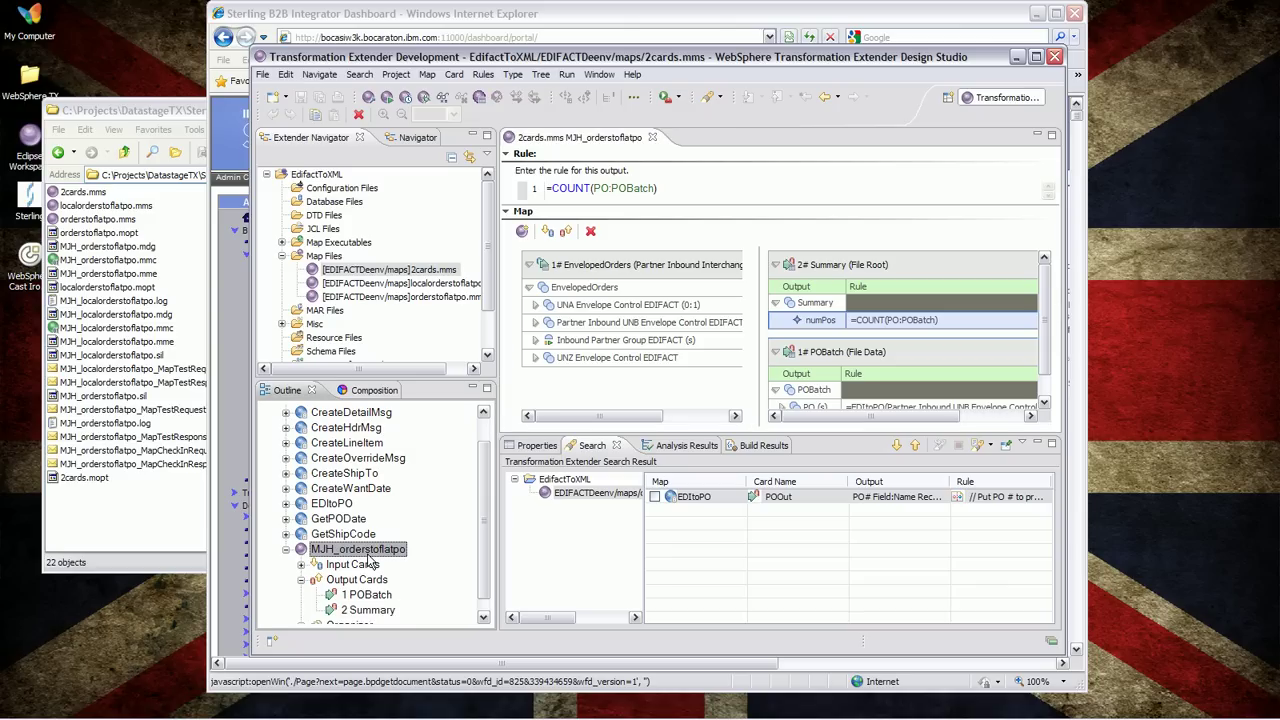
Build MJH_orderstoflatpo and run it on Sterling B2B Integrator.
left_click(372, 99)
right_click(369, 553)
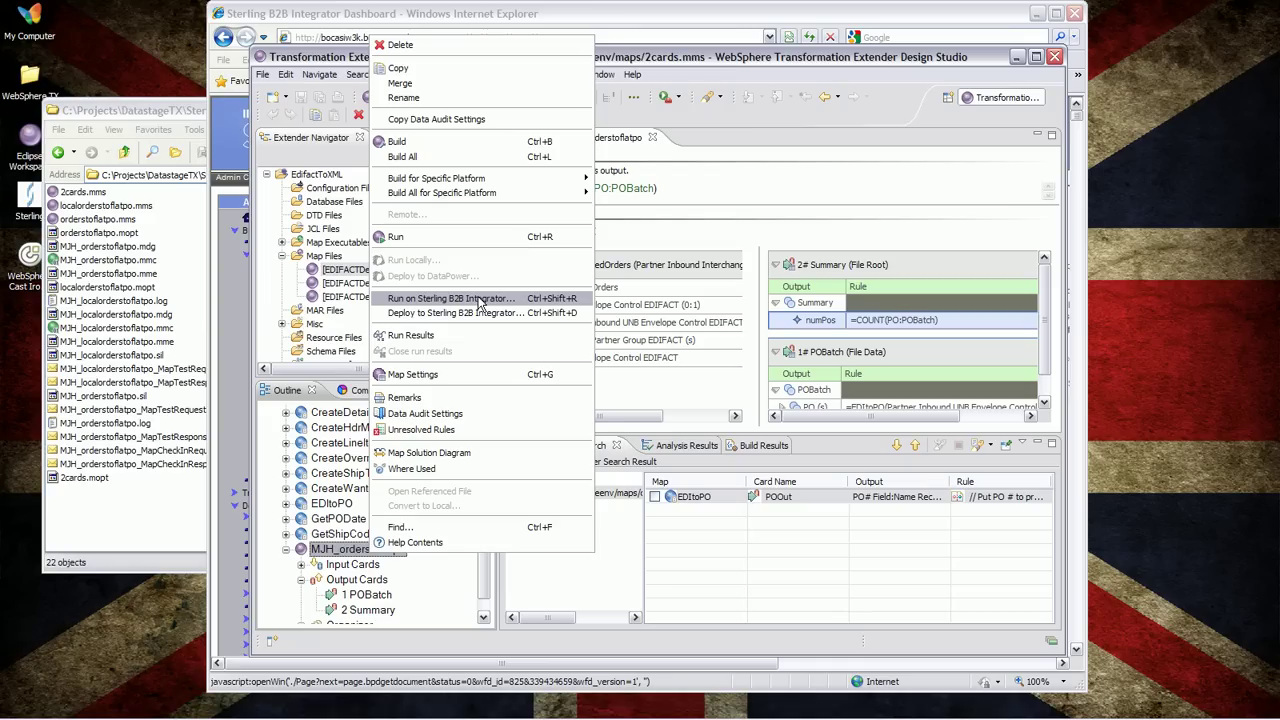
left_click(481, 300)
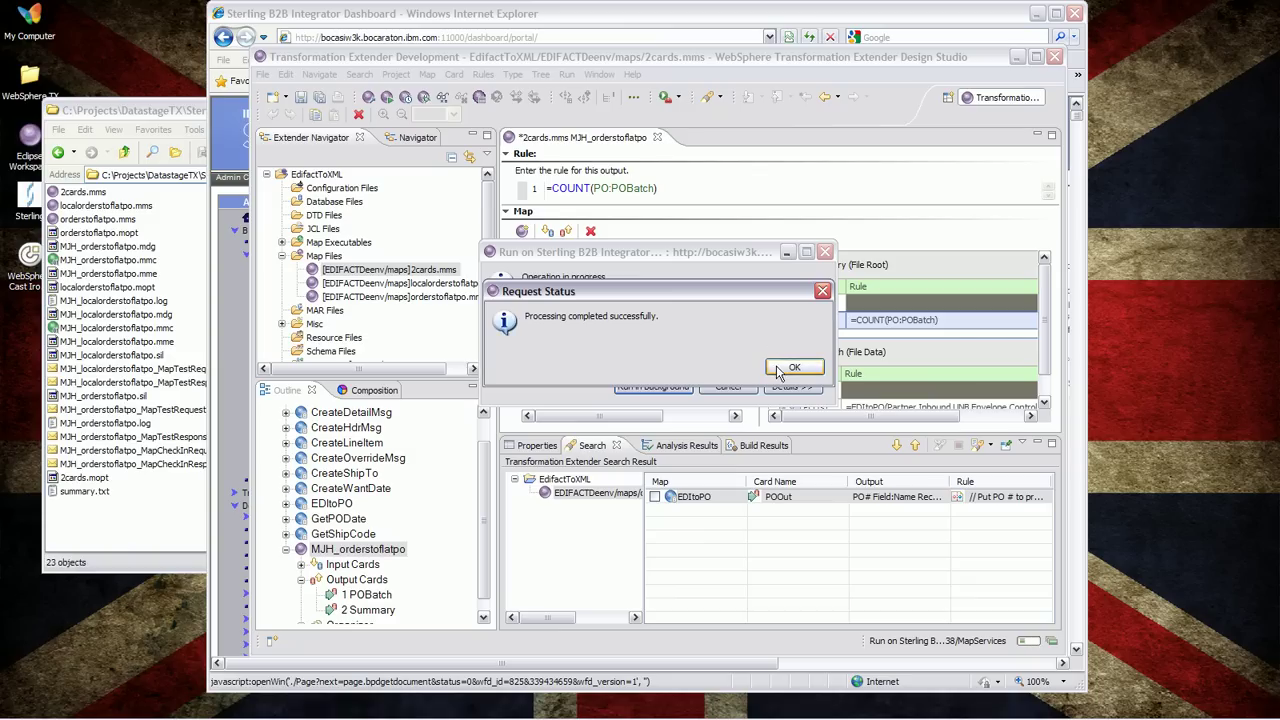
left_click(790, 368)
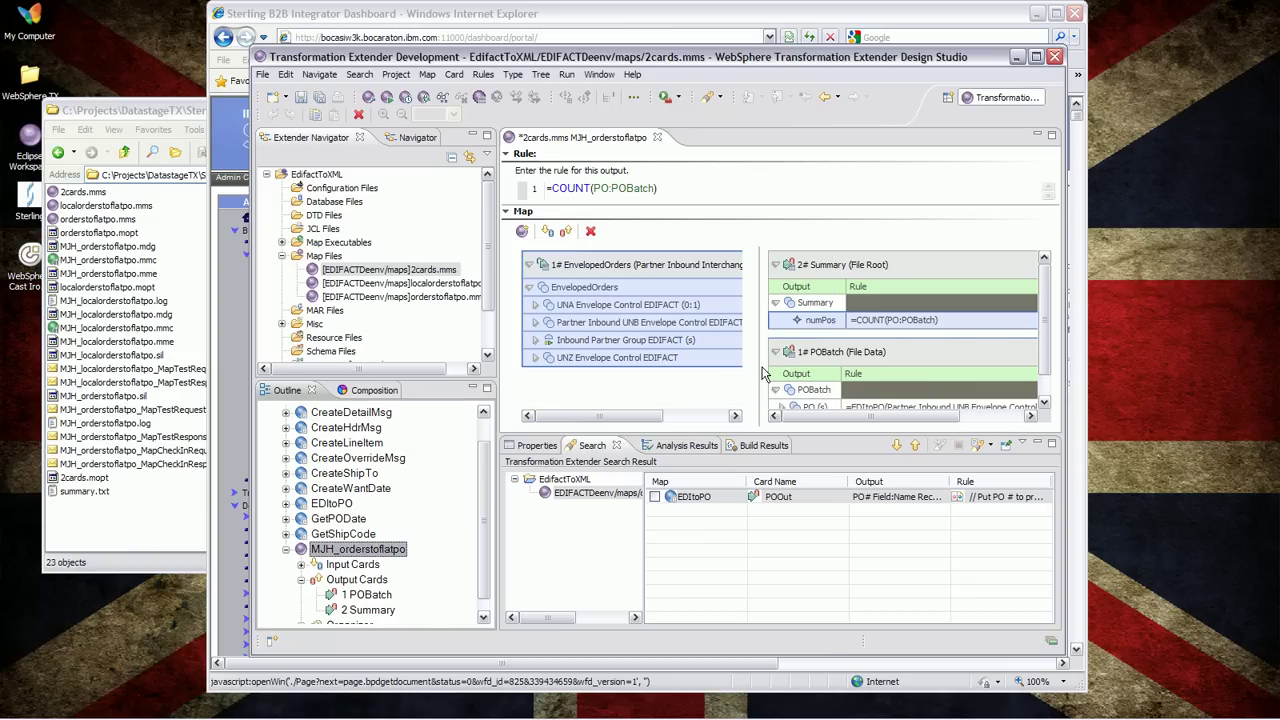
Refresh EdifactToXML and open the #1 POBatch and #2 Summary run results.
left_click(316, 175)
right_click(328, 180)
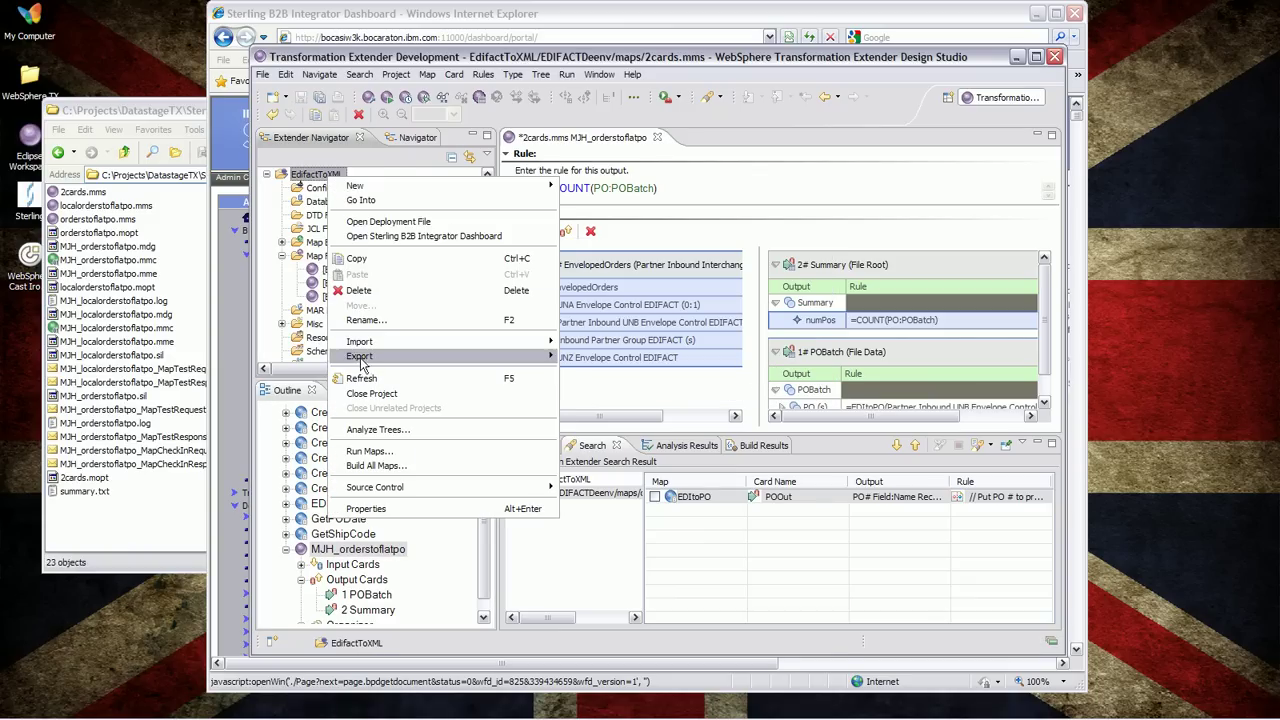
left_click(355, 375)
right_click(343, 550)
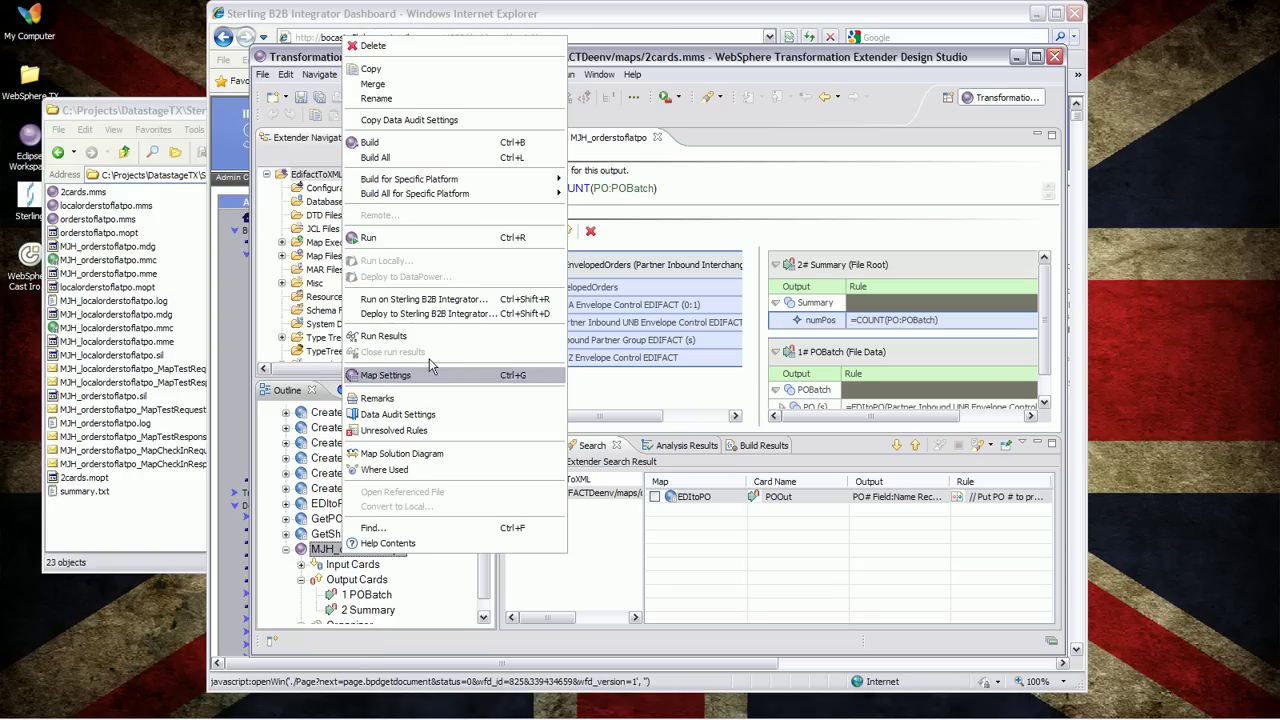
left_click(432, 337)
left_click(521, 93)
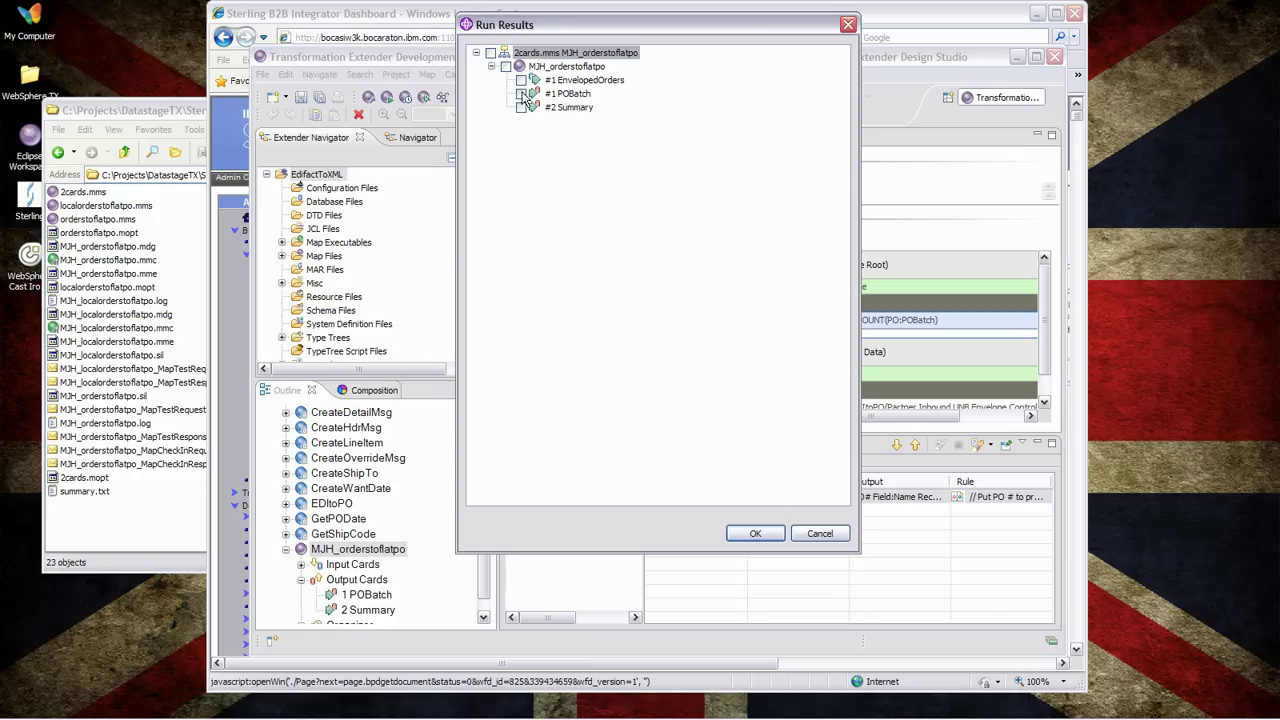
left_click(521, 107)
left_click(752, 532)
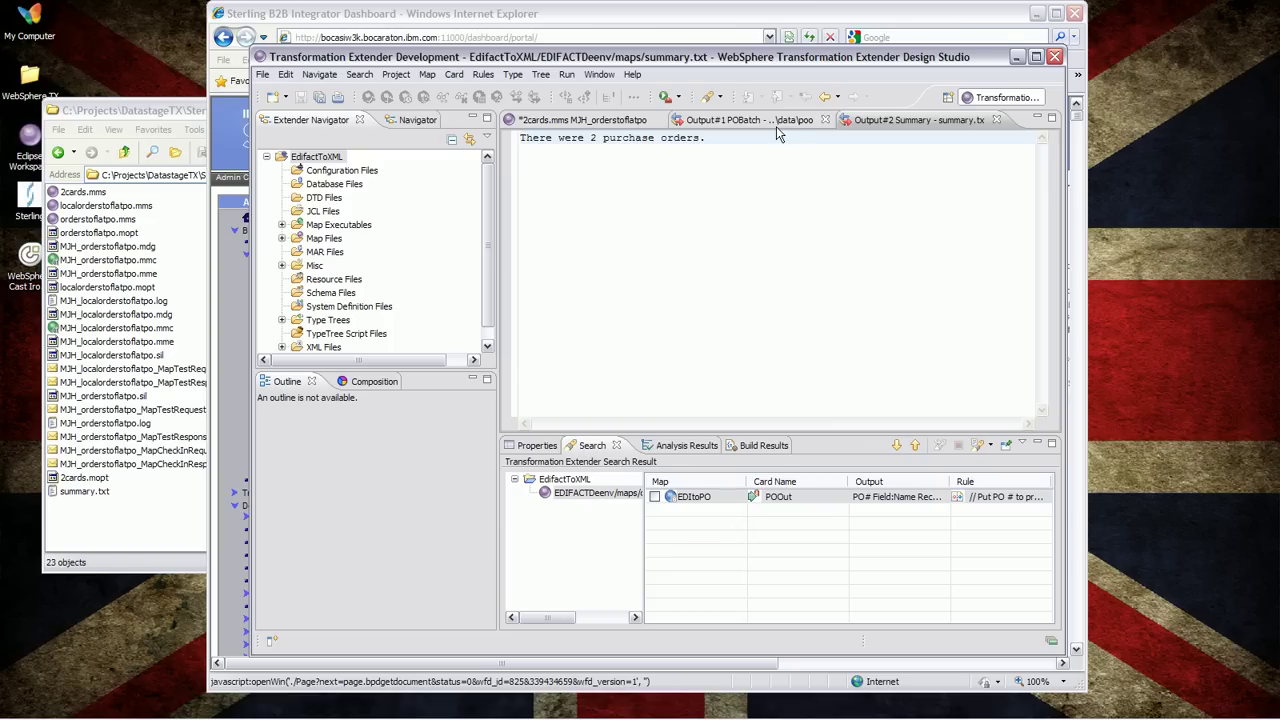
Review the POBatch records and the Summary text 'There were 2 purchase orders.'.
left_click(776, 126)
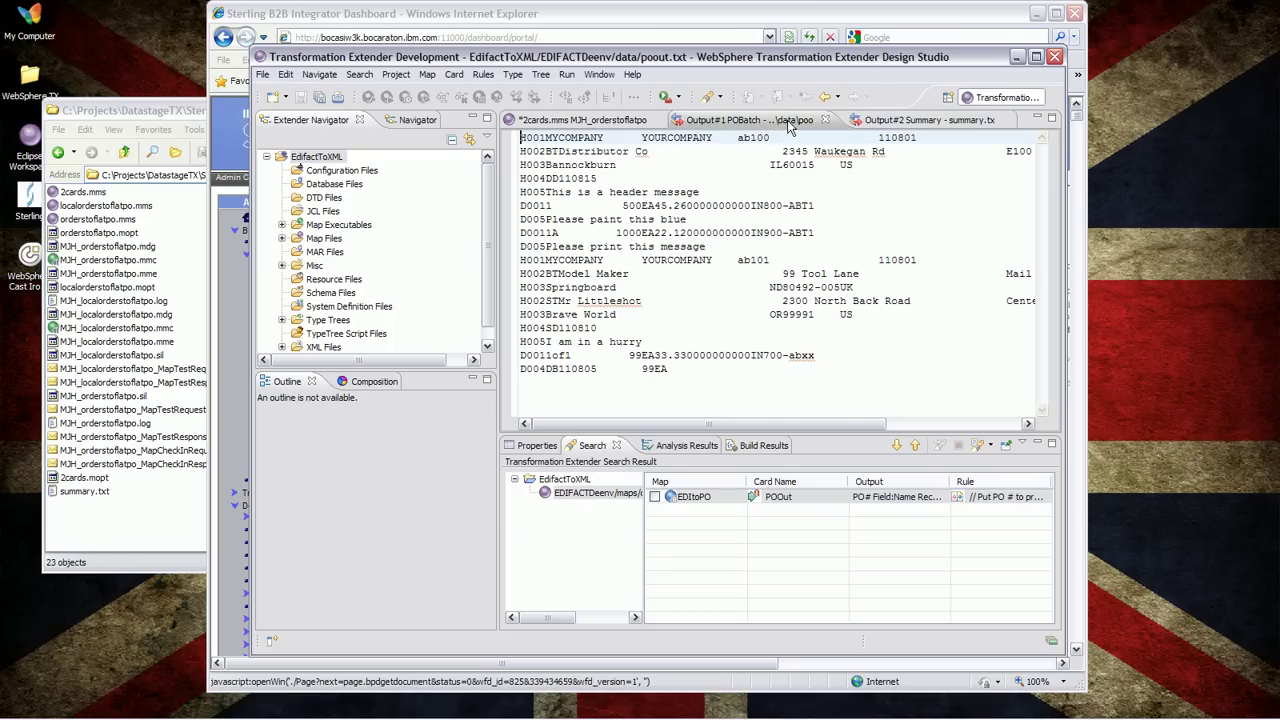
left_click(897, 122)
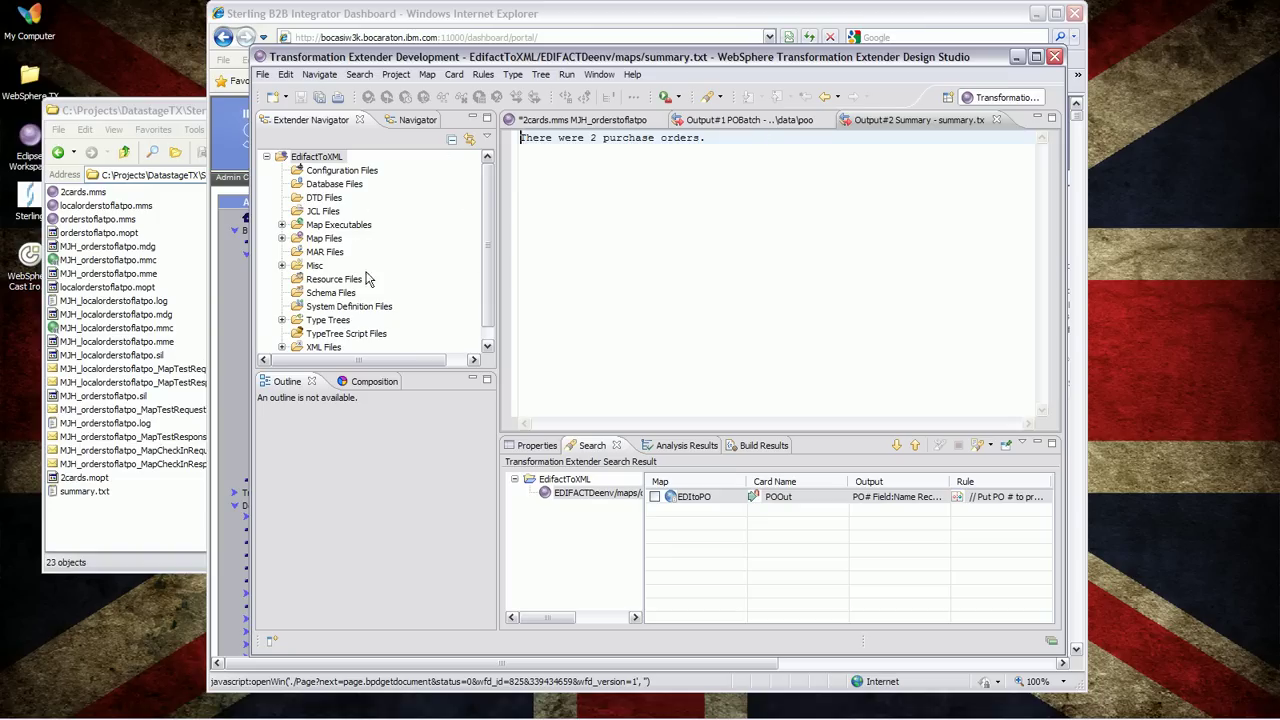
left_click(282, 238)
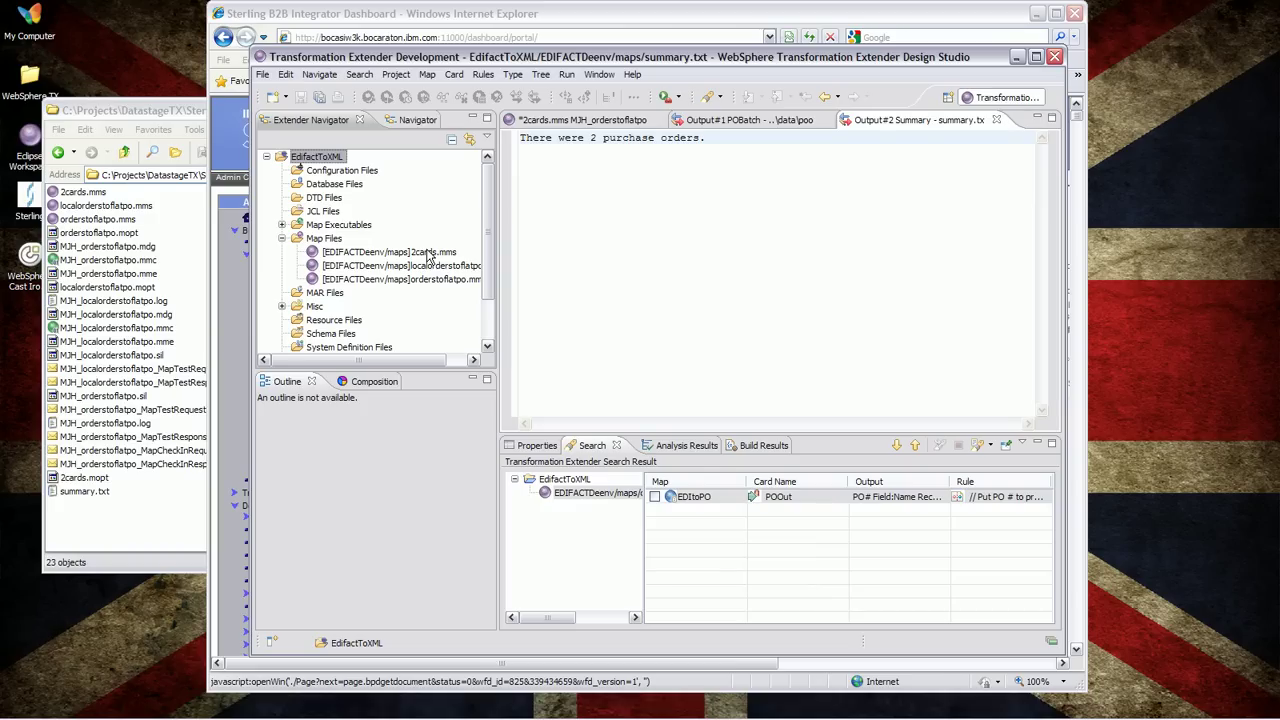
Deploy the MJH_orderstoflatpo map from 2cards.mms to Sterling B2B Integrator and return to the dashboard.
double_click(425, 252)
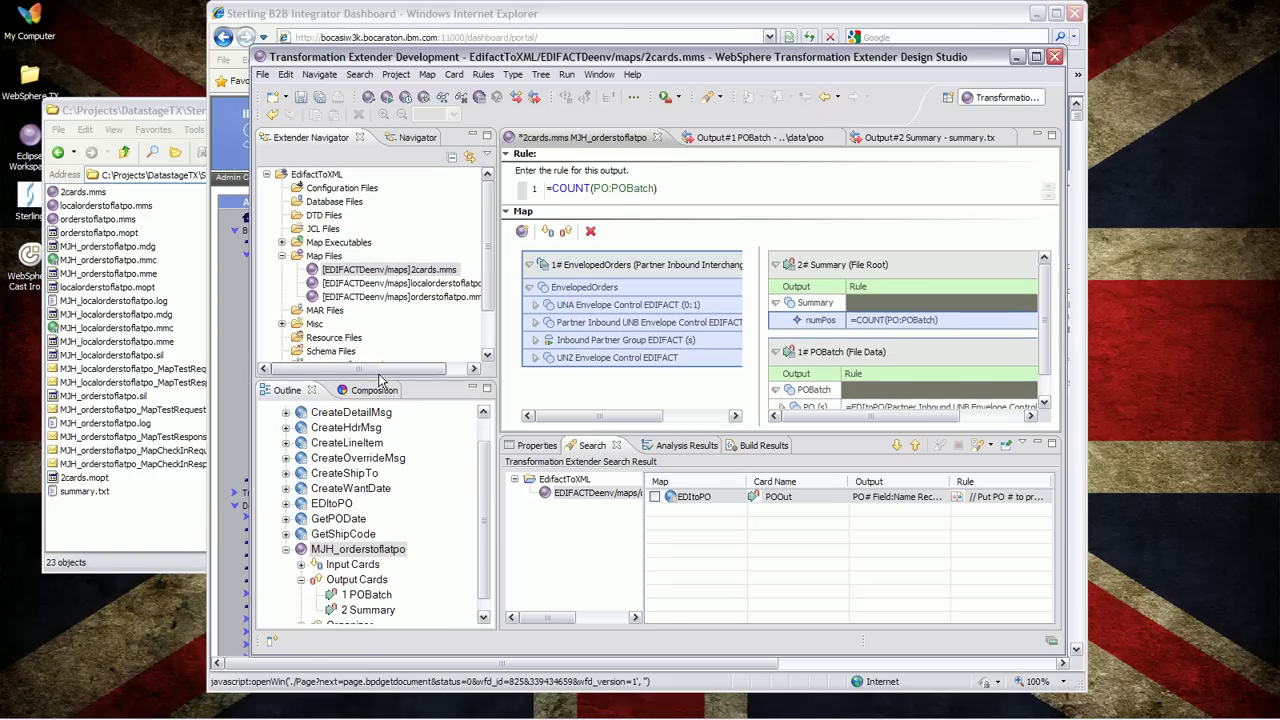
right_click(383, 550)
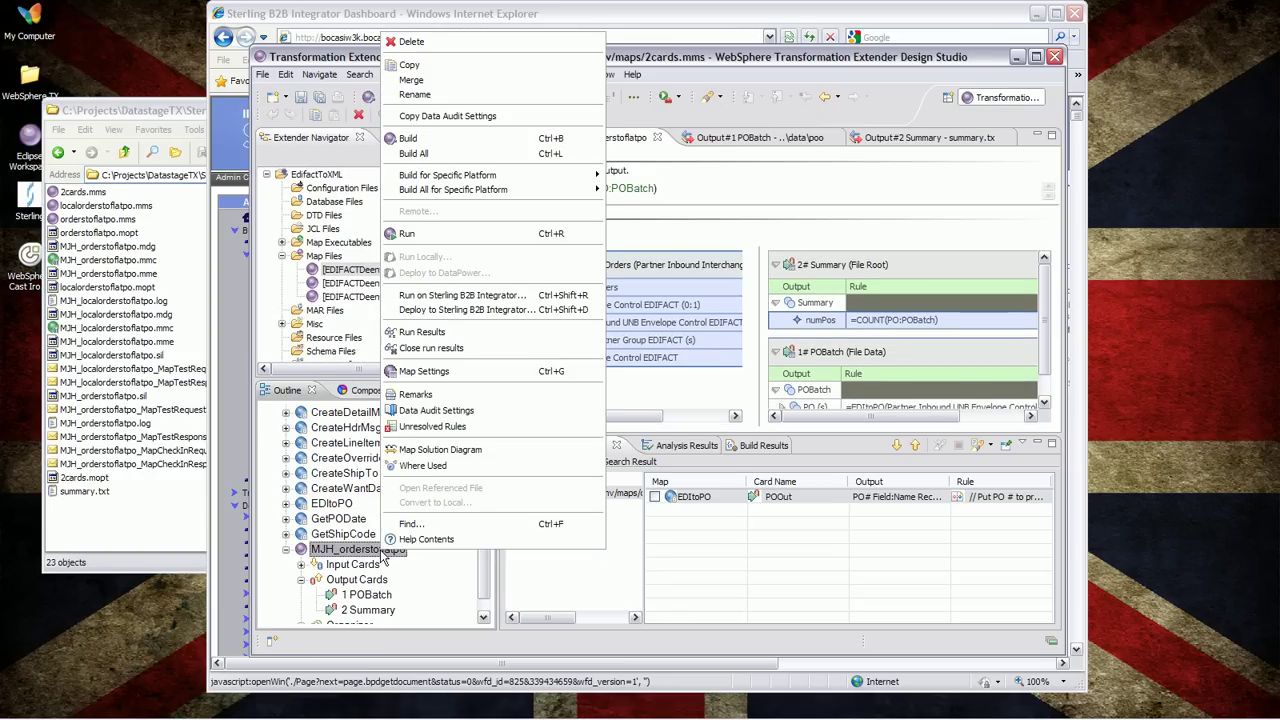
left_click(491, 310)
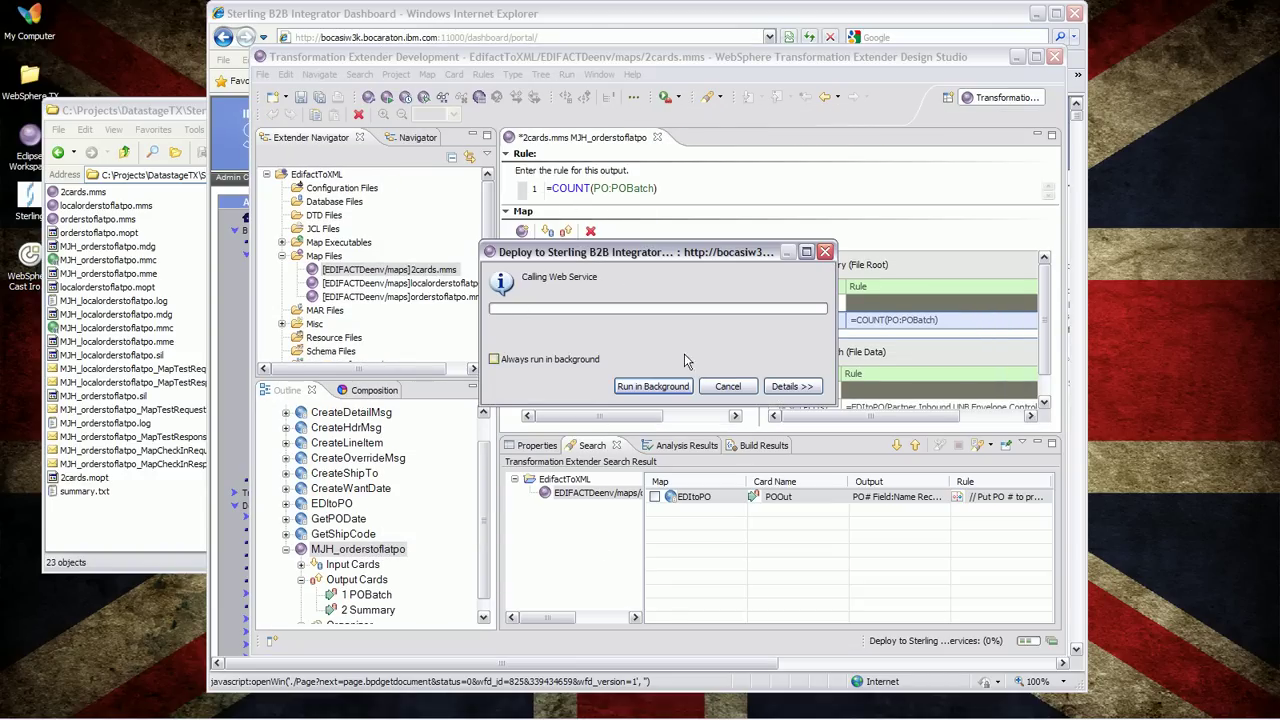
left_click(788, 370)
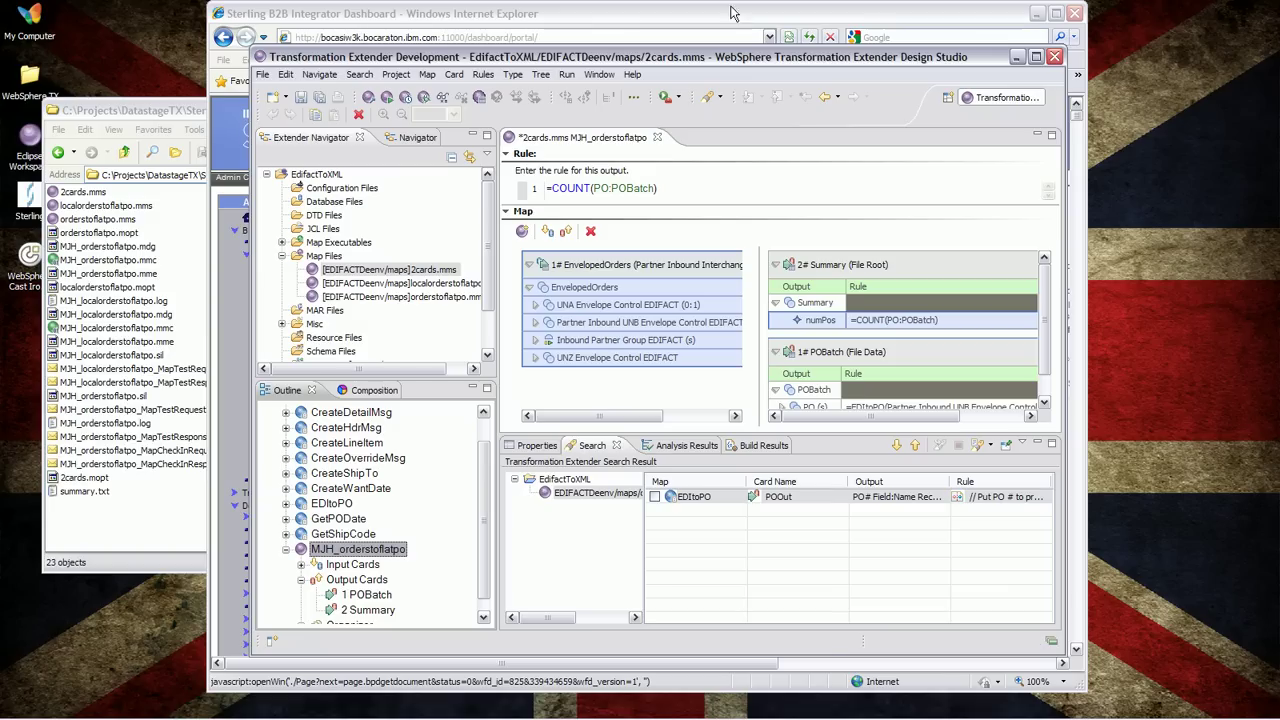
left_click(730, 13)
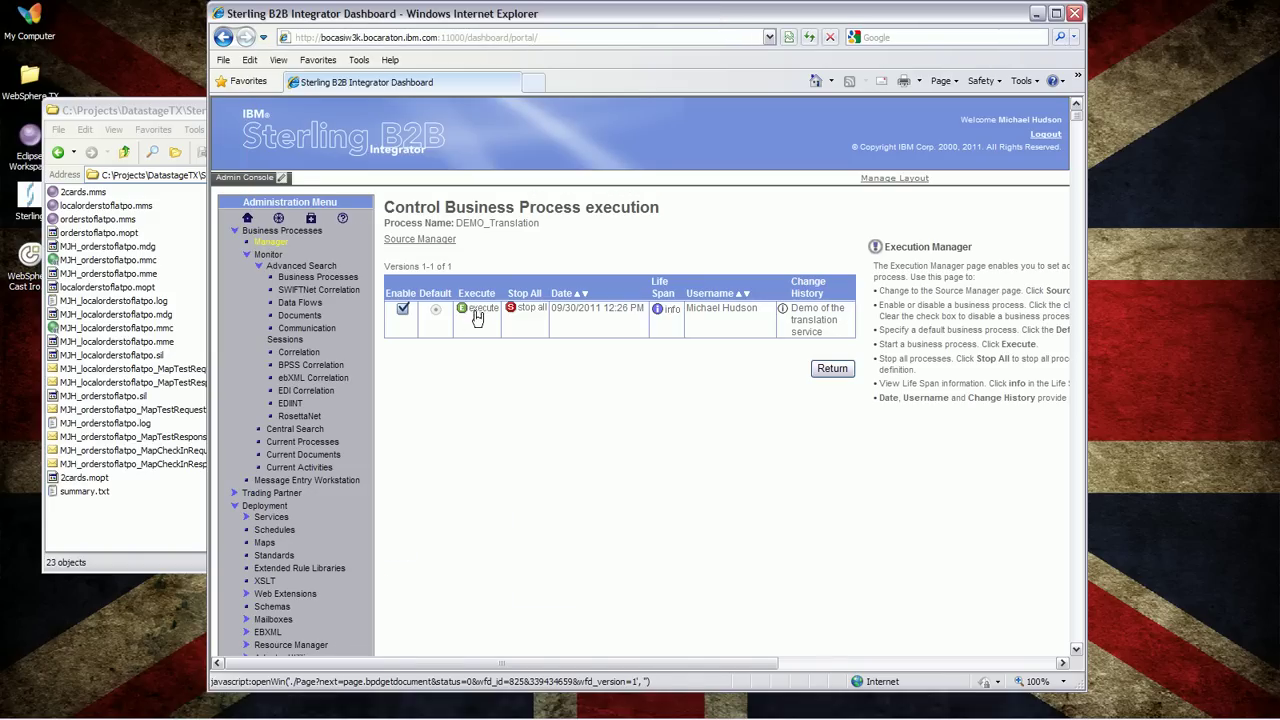
Run DEMO_Translation with edifactin-multi.txt as the uploaded input file.
left_click(477, 315)
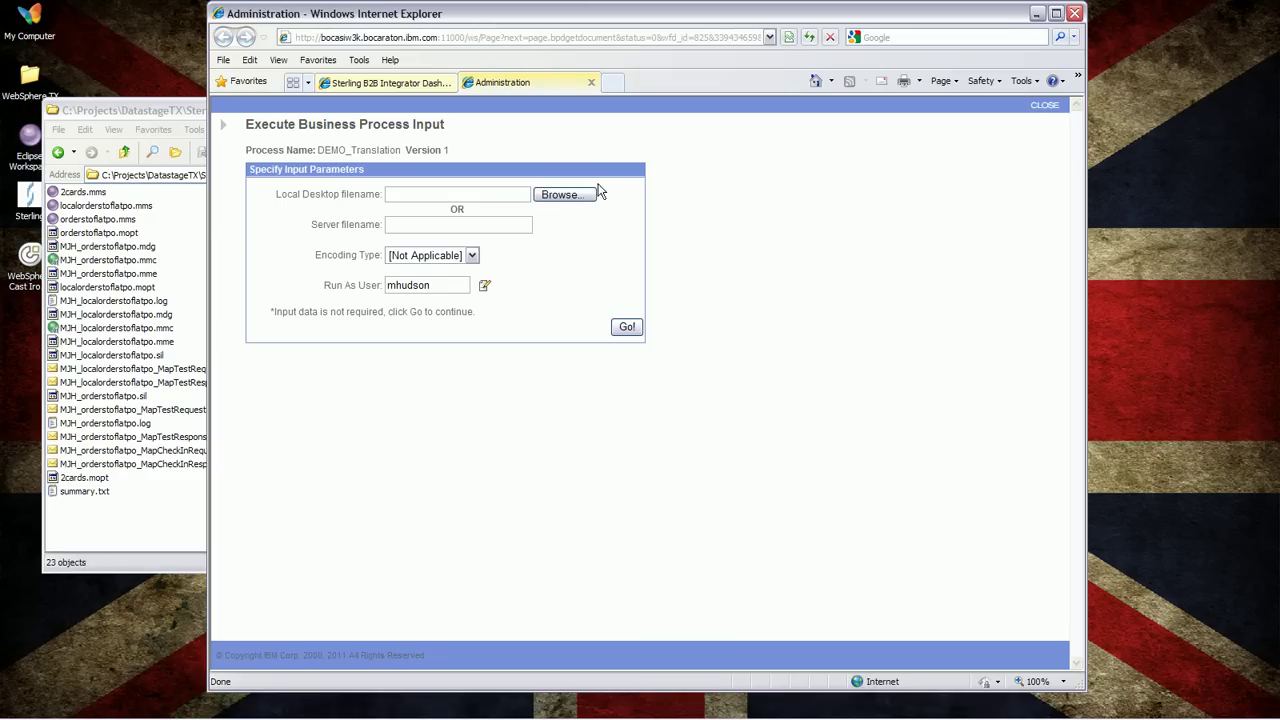
left_click(566, 195)
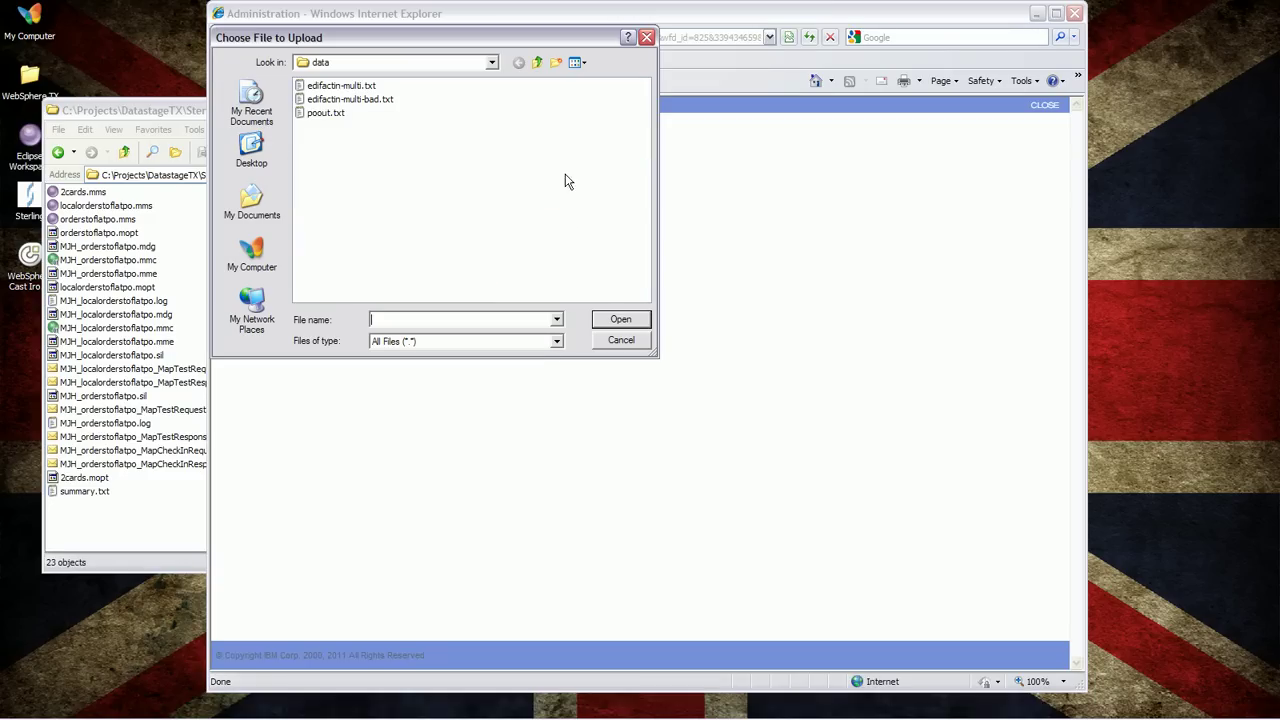
left_click(350, 88)
double_click(350, 96)
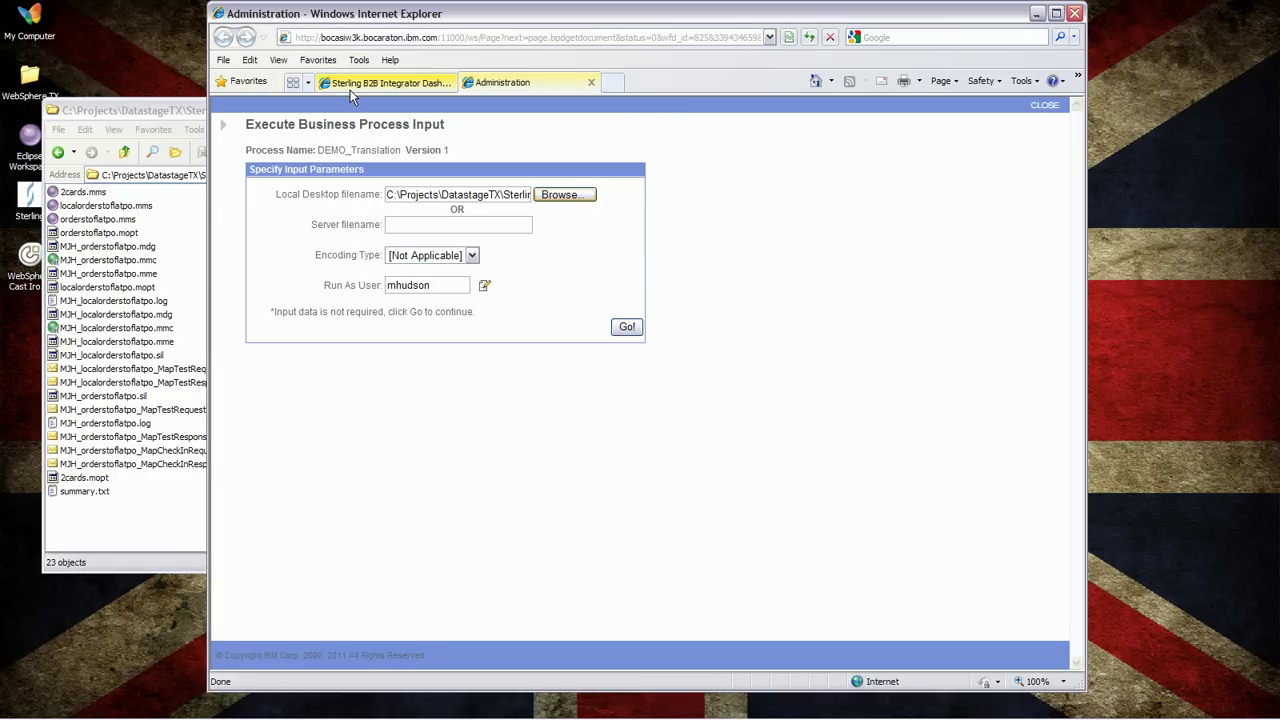
left_click(627, 327)
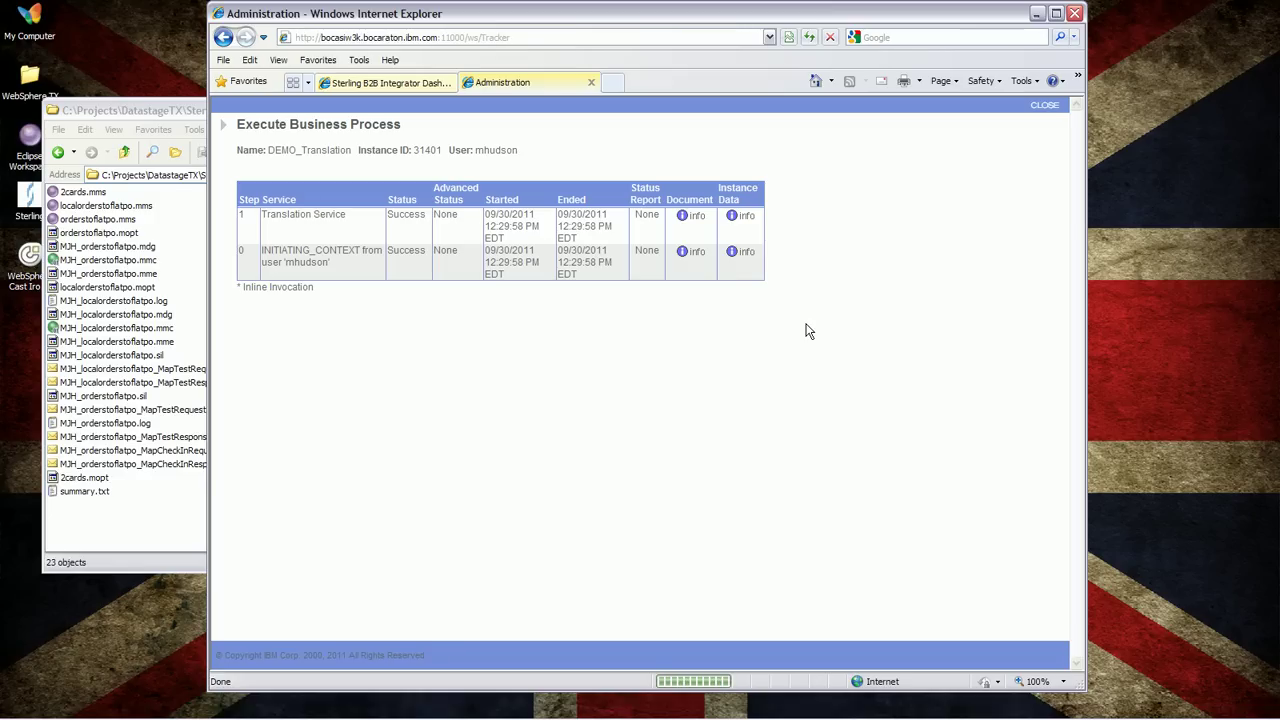
Confirm the primary document reads 'There were 2 purchase orders.' and close the result pages.
left_click(691, 219)
left_click(691, 219)
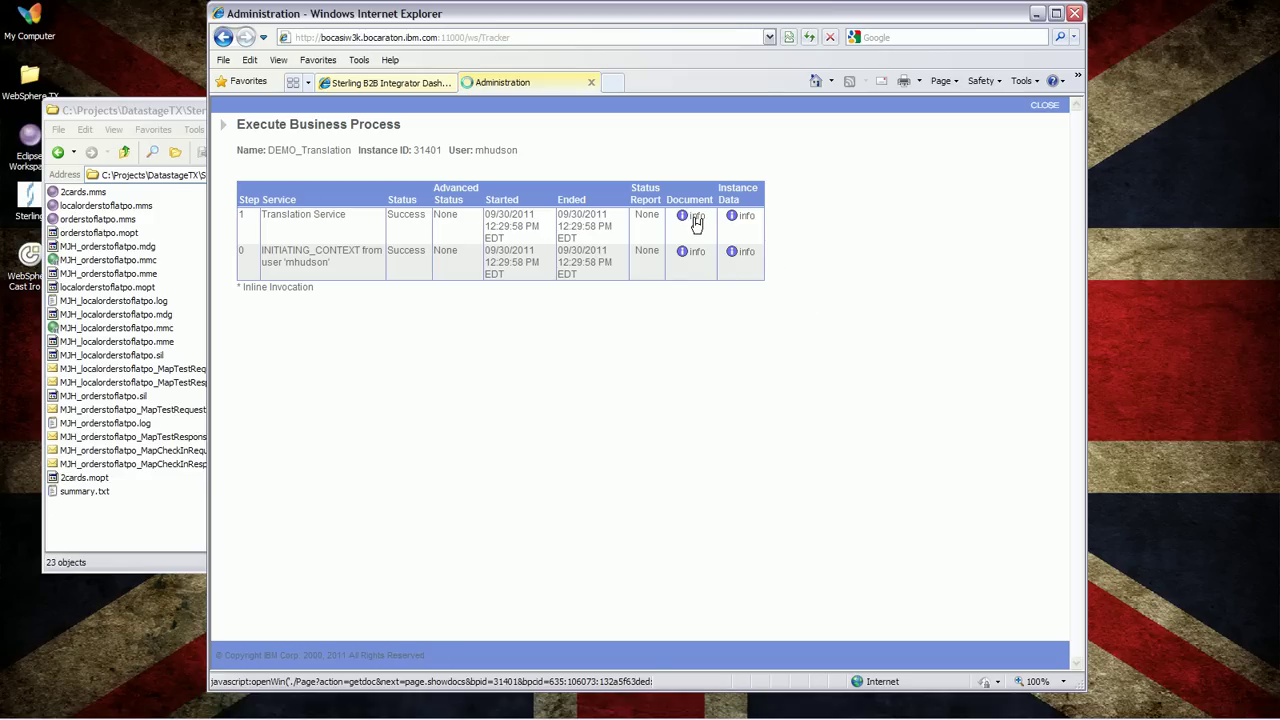
left_click_drag(455, 256, 278, 258)
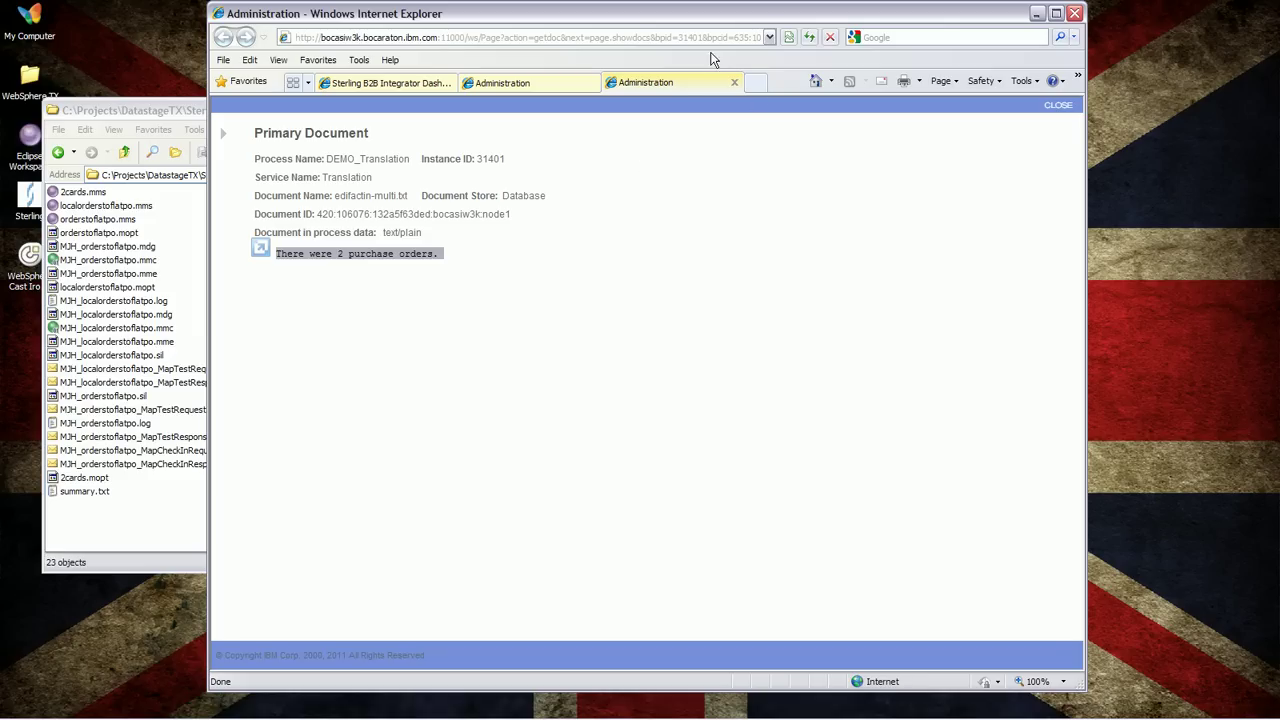
left_click(734, 82)
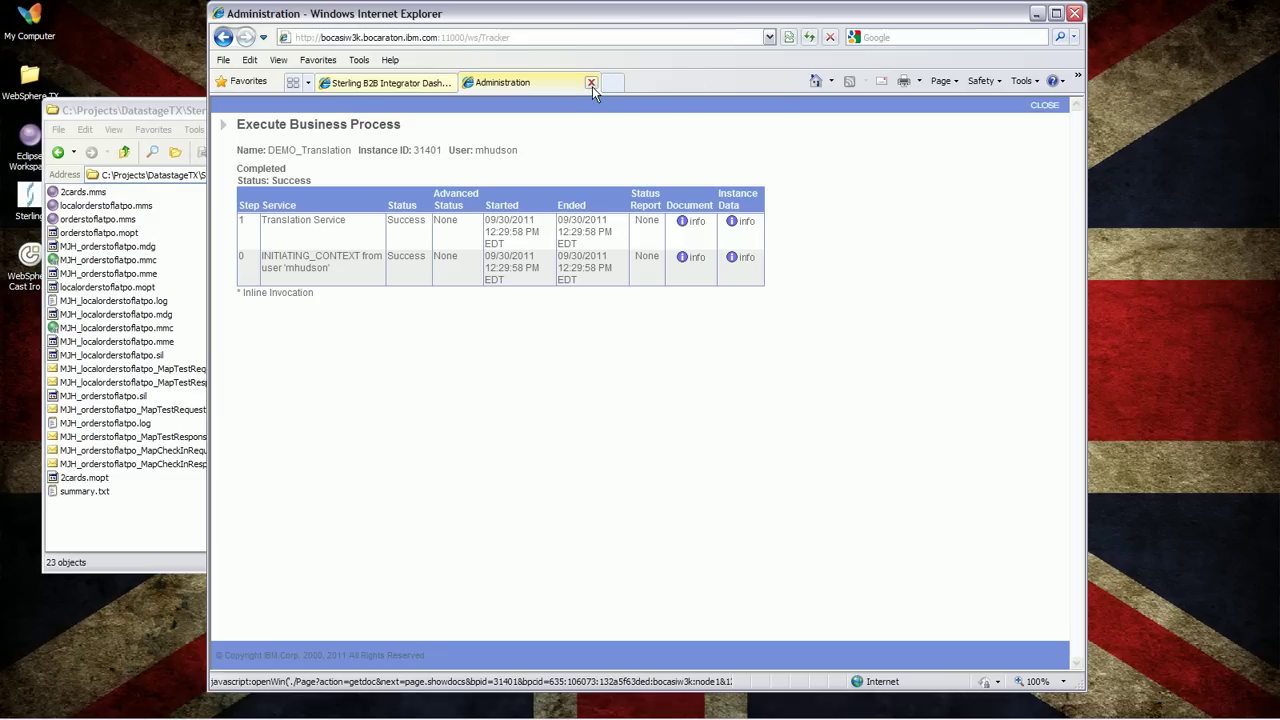
left_click(591, 84)
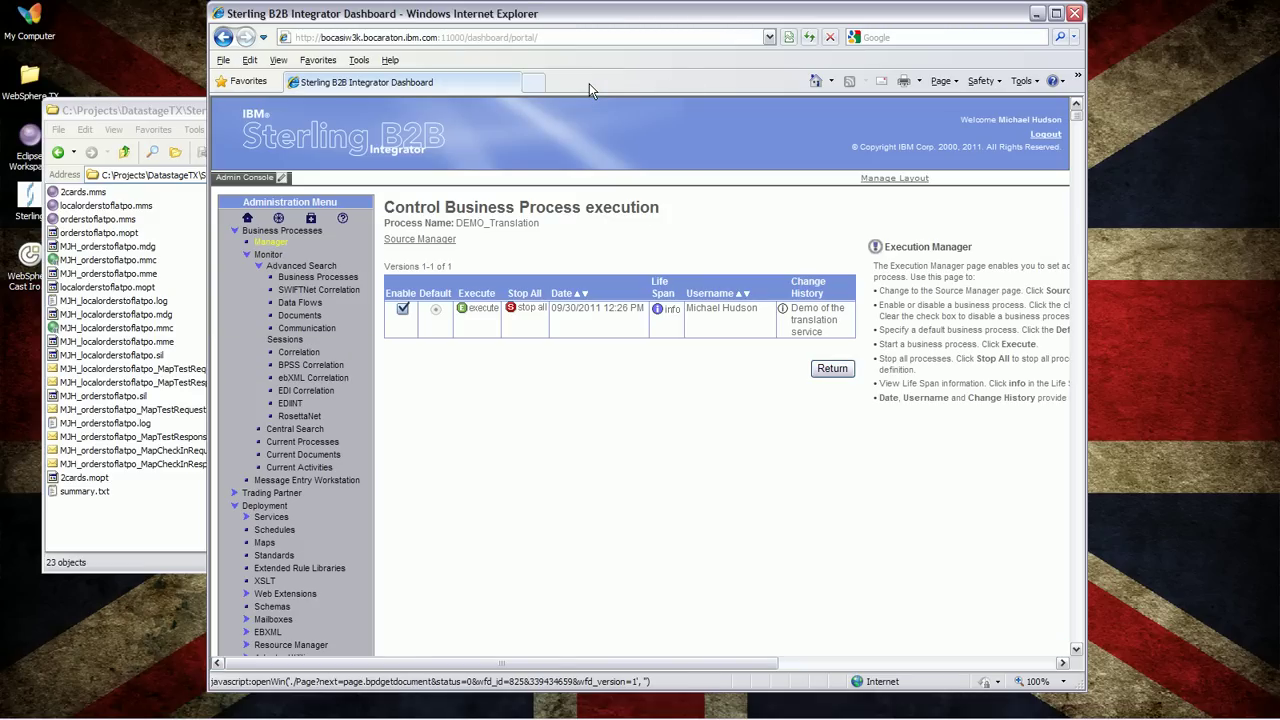
Start a new business process in the modeler with Start and End steps on the canvas.
key("alt+Tab")
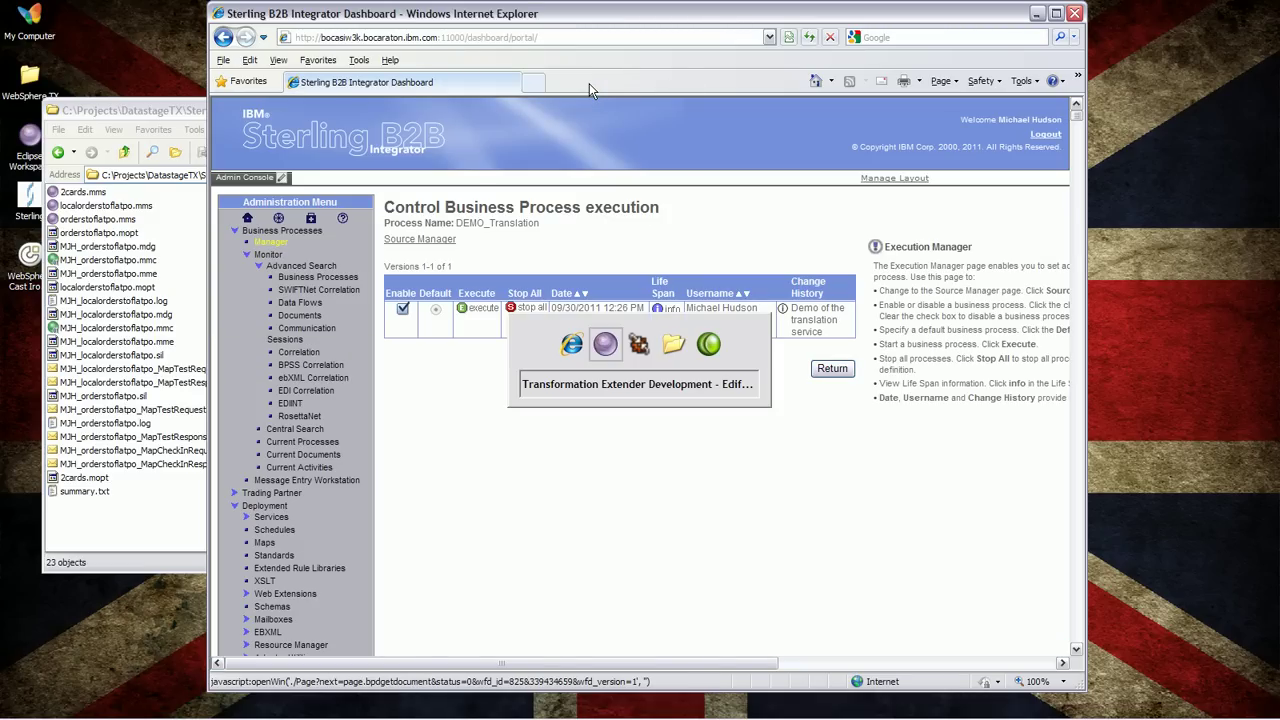
key("alt+Tab")
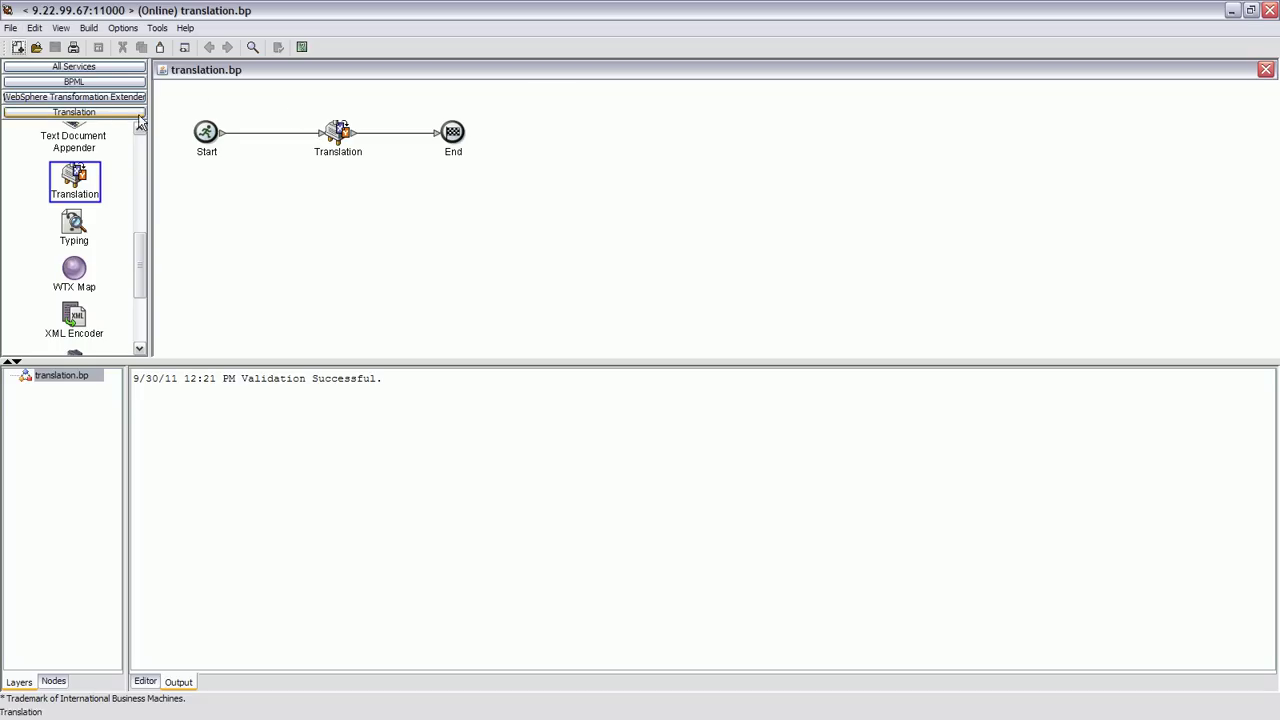
left_click(17, 48)
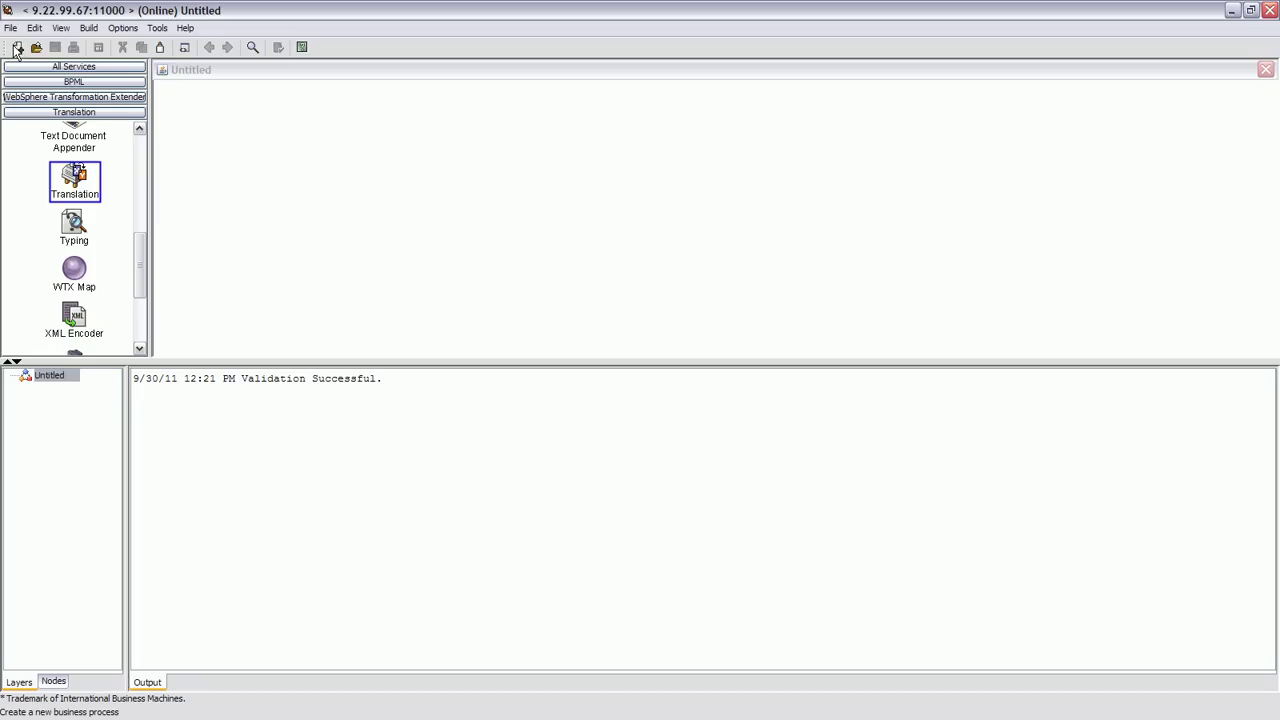
left_click(85, 81)
left_click_drag(71, 115, 197, 130)
left_click_drag(71, 175, 567, 165)
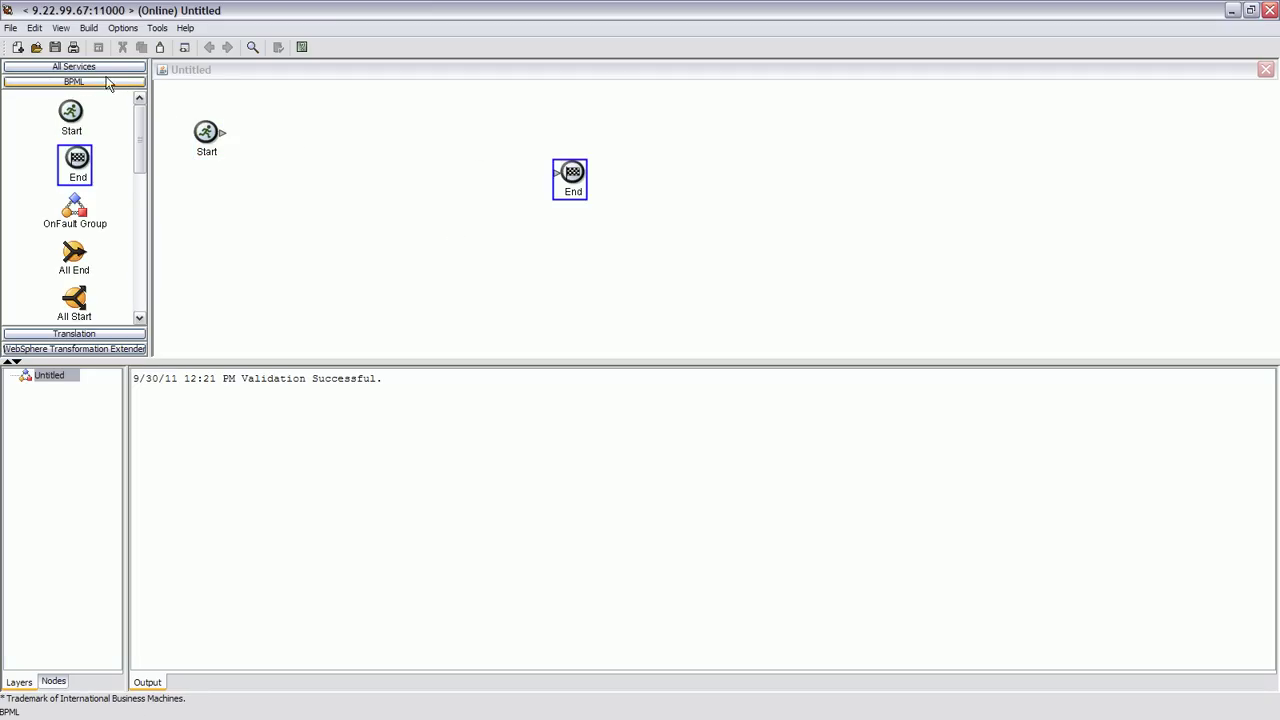
Insert a WTX Map step linked between Start and End.
left_click(88, 349)
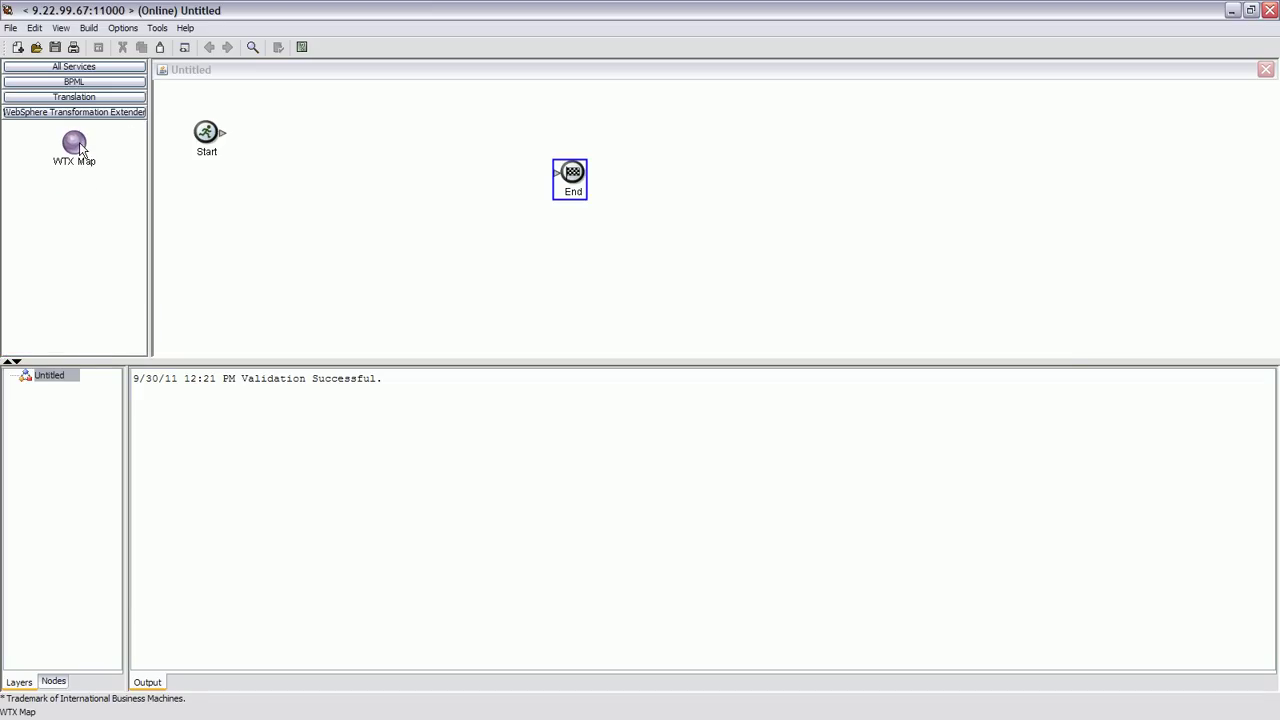
mouse_move(79, 142)
left_mouse_down()
mouse_move(330, 140)
mouse_move(550, 184)
left_mouse_up()
left_click(222, 132)
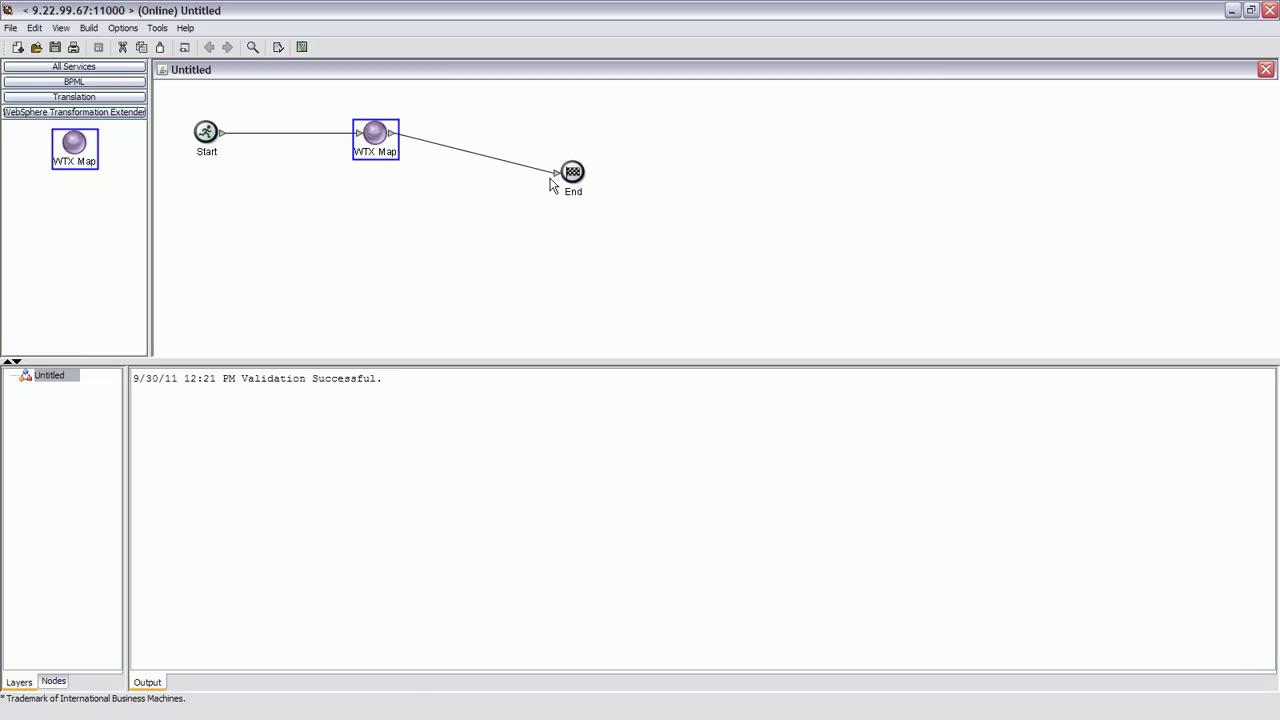
right_click(394, 144)
Configure the WTX Map step with WTXMapService and MapName MJH_orderstoflatpo (WTX).
left_click(440, 248)
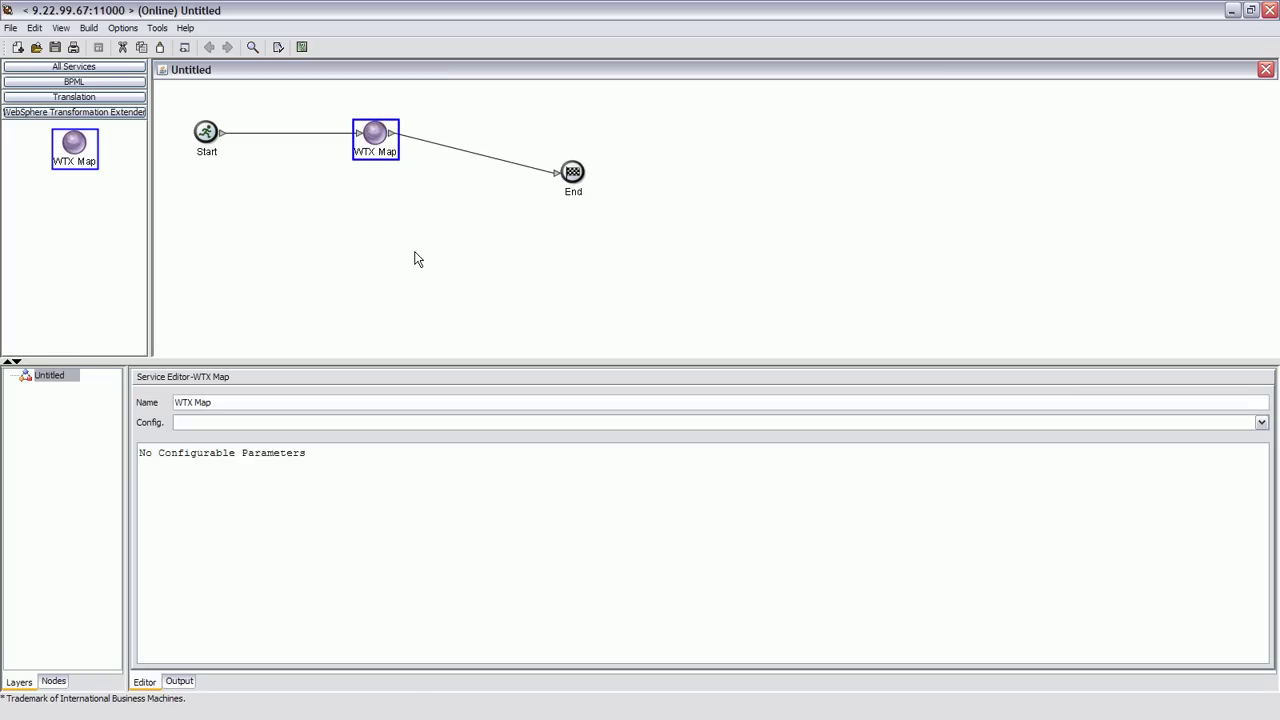
left_click(356, 424)
left_click(336, 449)
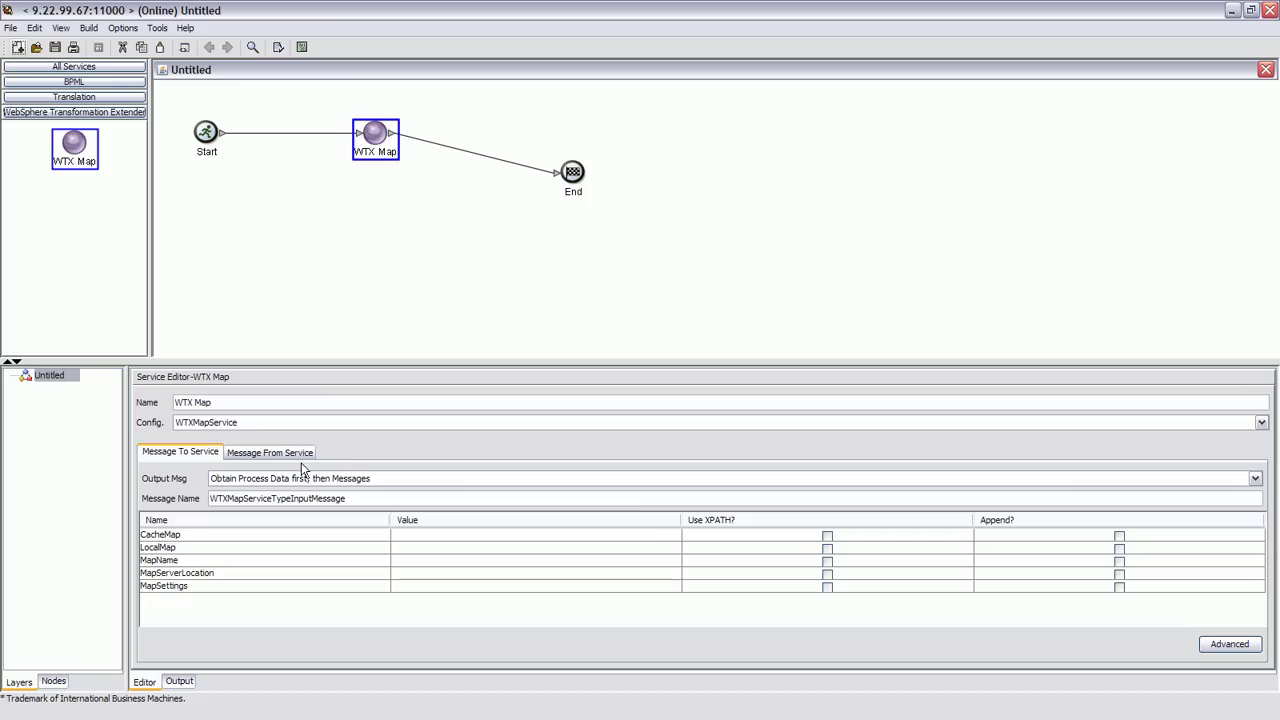
left_click(408, 561)
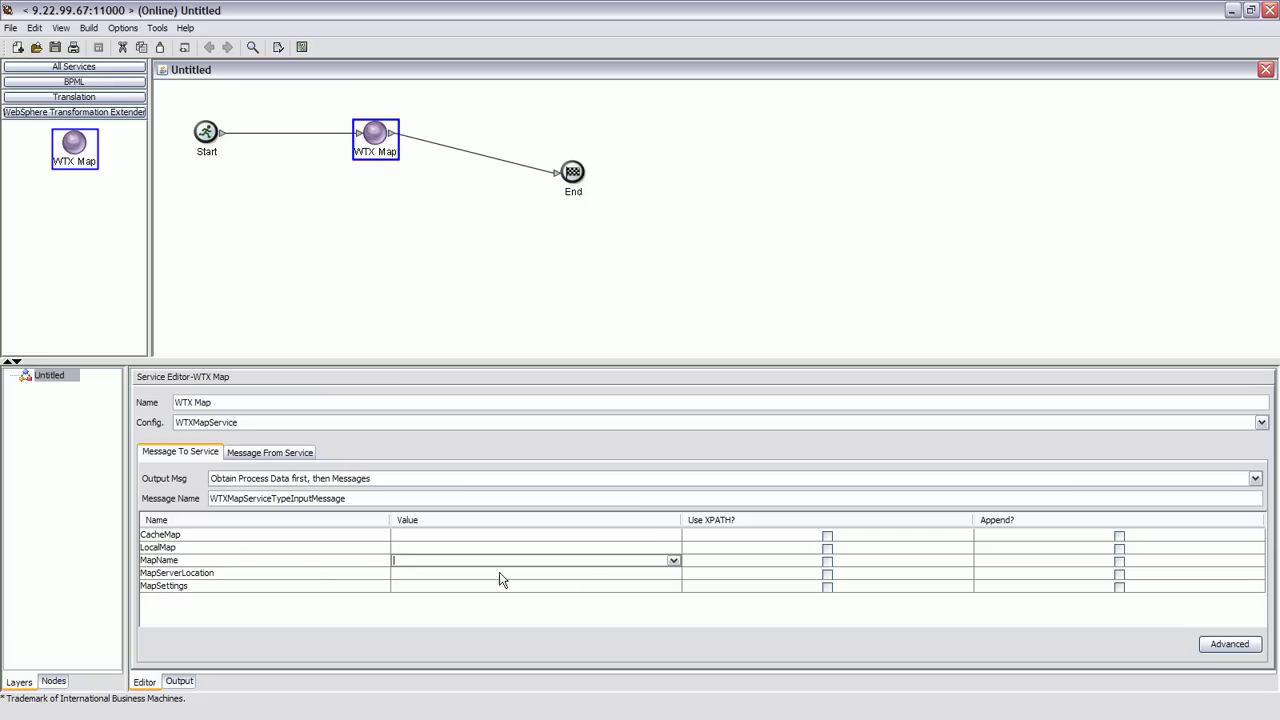
left_click(674, 561)
left_click_drag(674, 585, 676, 610)
left_click(470, 625)
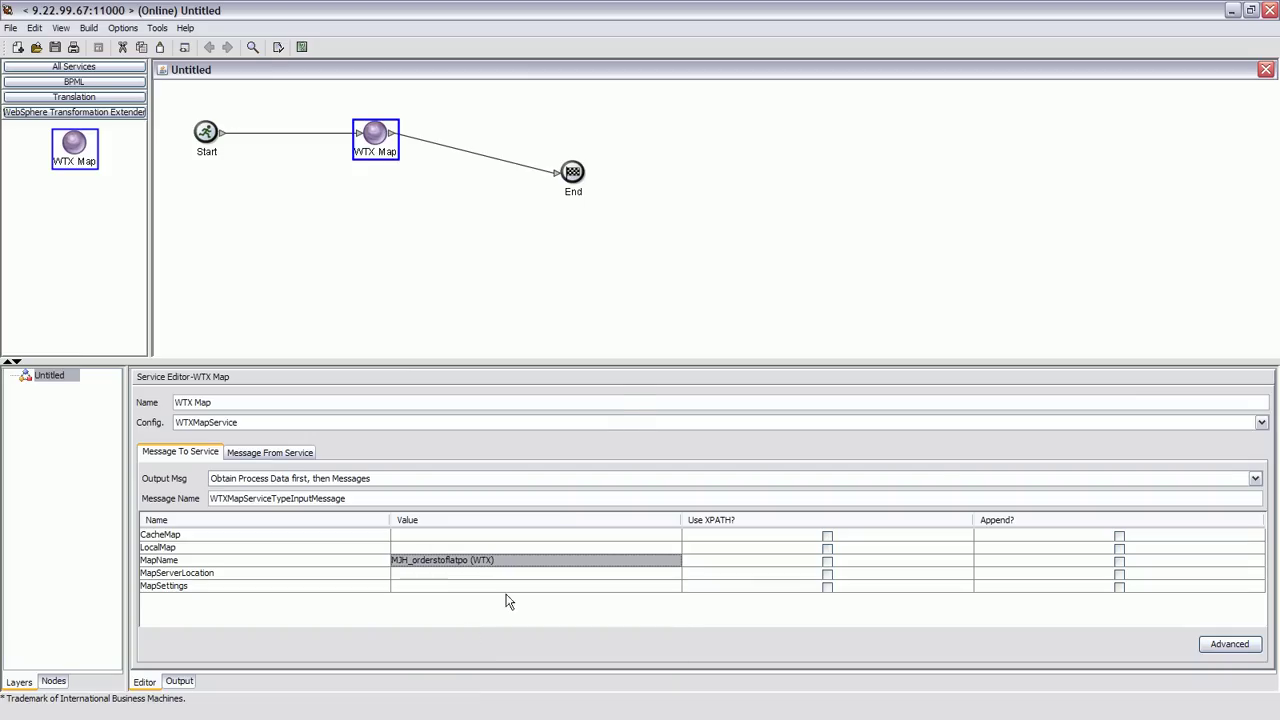
left_click(1221, 650)
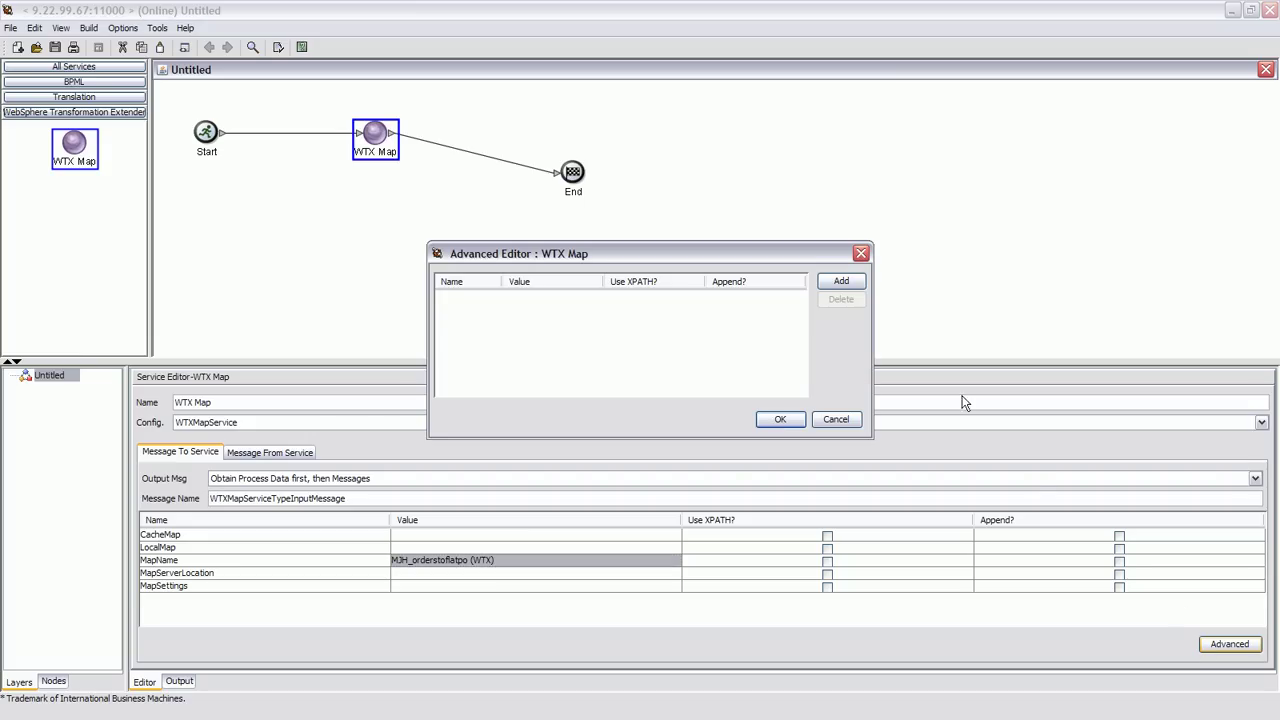
Add parameter in1 with value /ProcessData/PrimaryDocument.
left_click(840, 284)
left_click(489, 300)
type("in1")
left_click(545, 296)
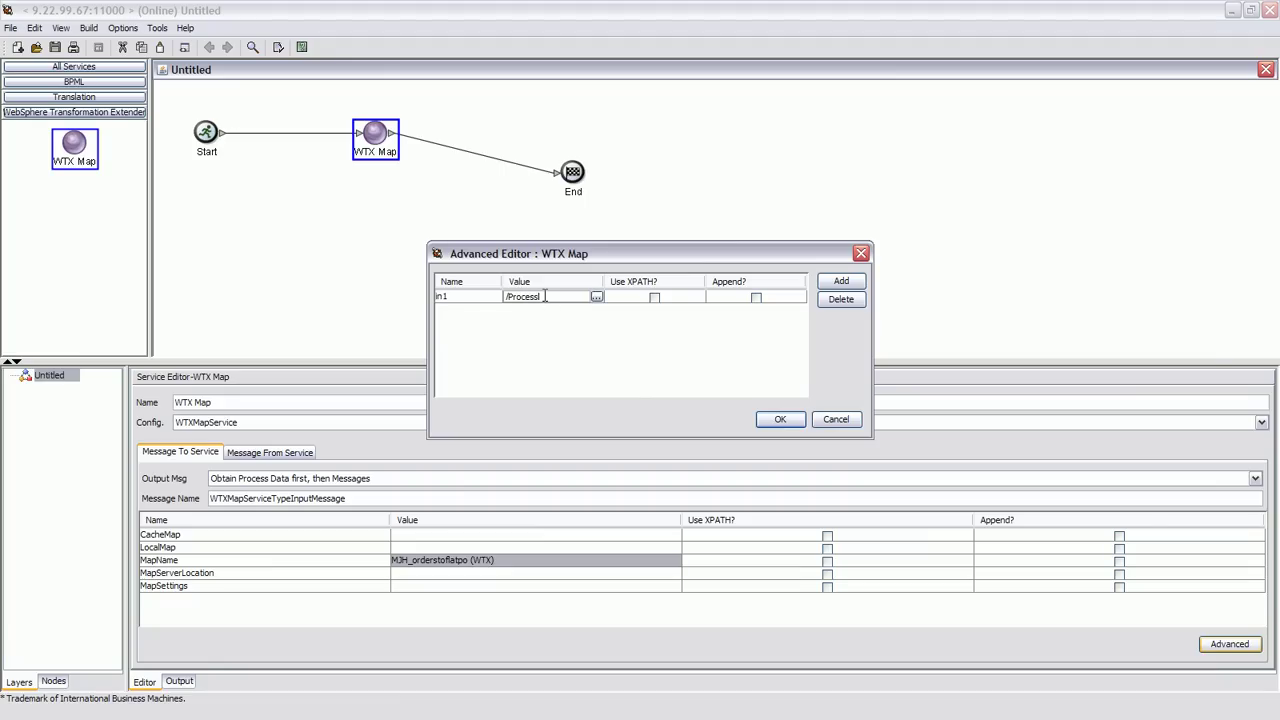
type("/ProcessData")
type("/Primary")
type("D")
type("ocument")
Add parameter out1 with value /ProcessData/card1.
left_click(841, 281)
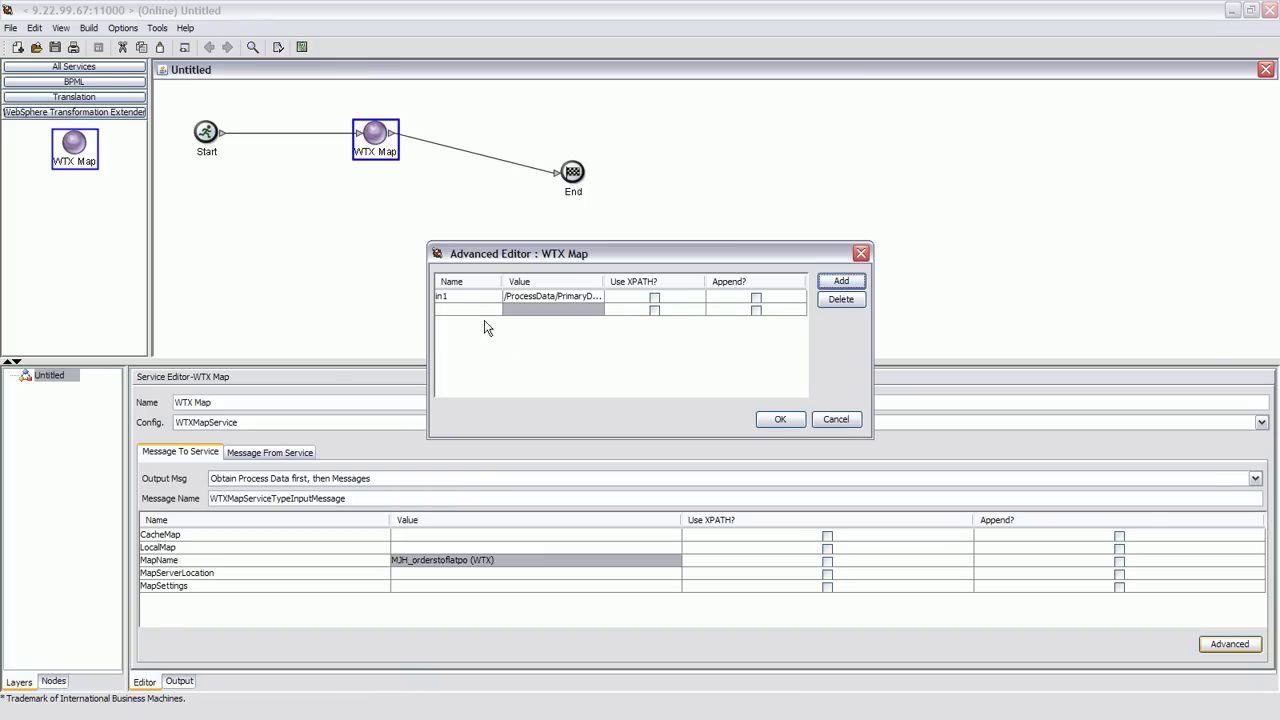
left_click(477, 311)
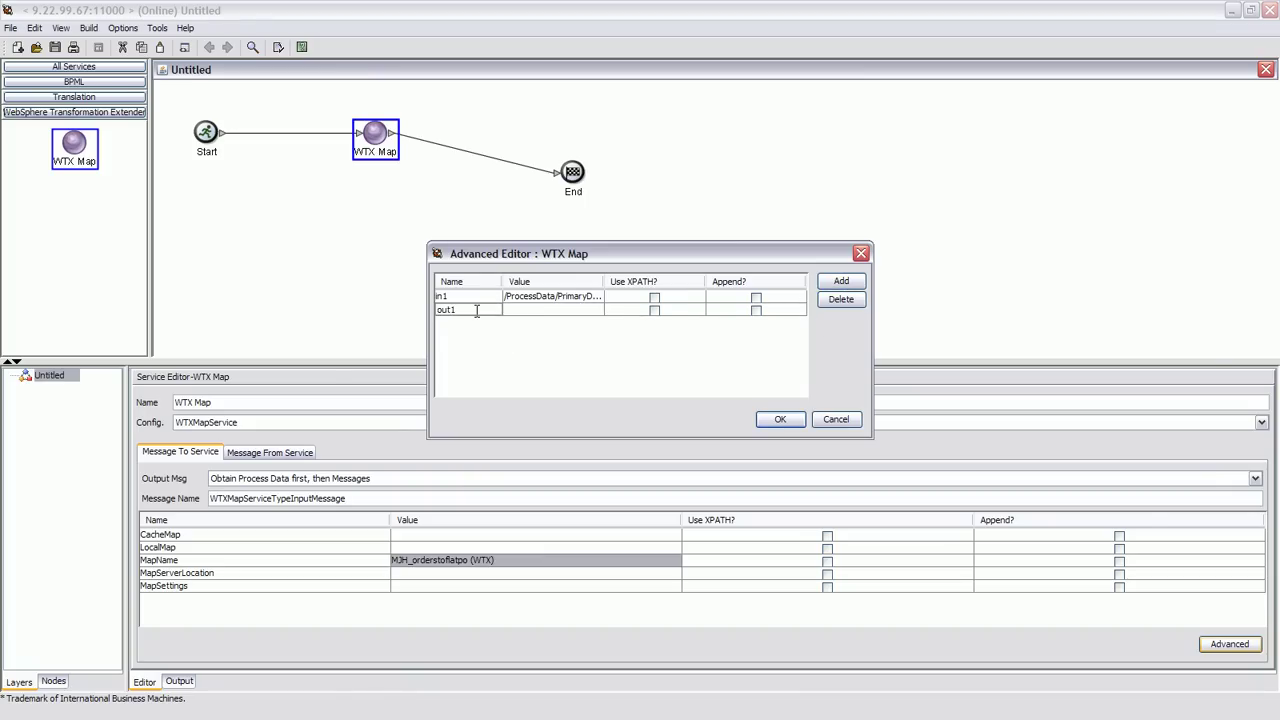
left_click(527, 314)
type("/ProcessData/card1")
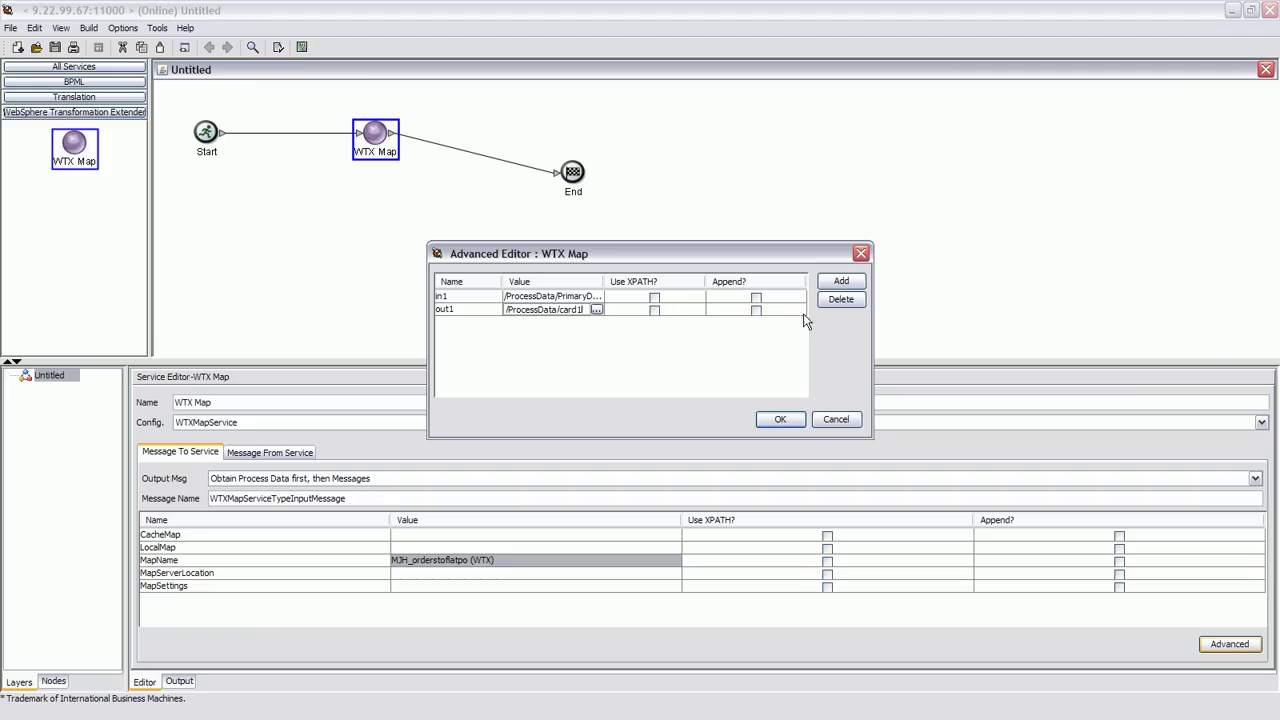
left_click(828, 288)
Add parameter out2 with value /ProcessData/summary and accept the Advanced Editor.
left_click(833, 283)
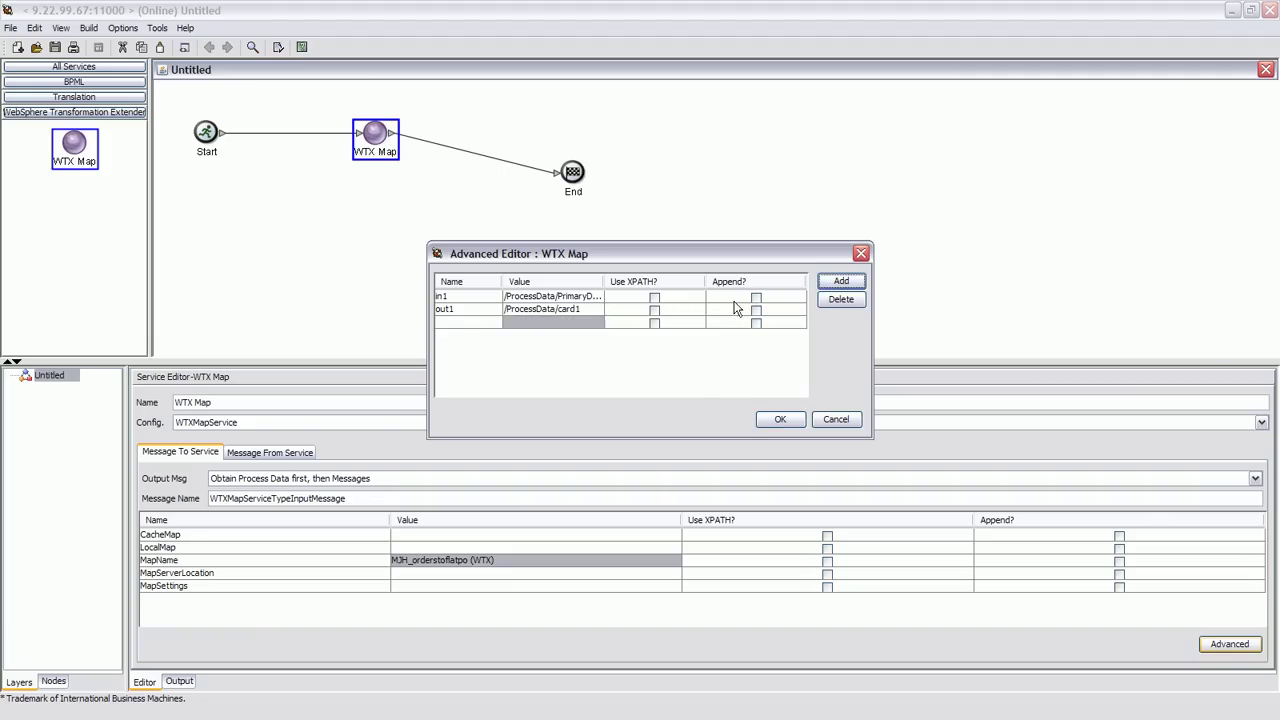
left_click(460, 322)
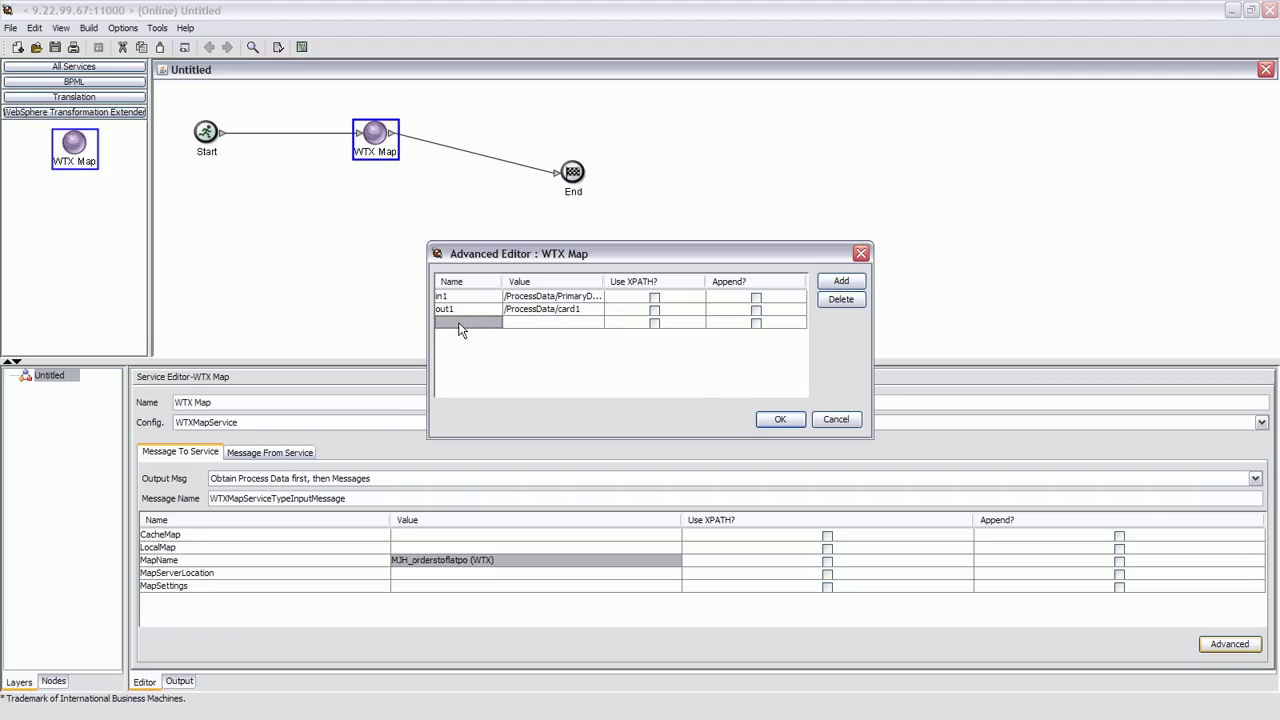
type("out2")
left_click(554, 323)
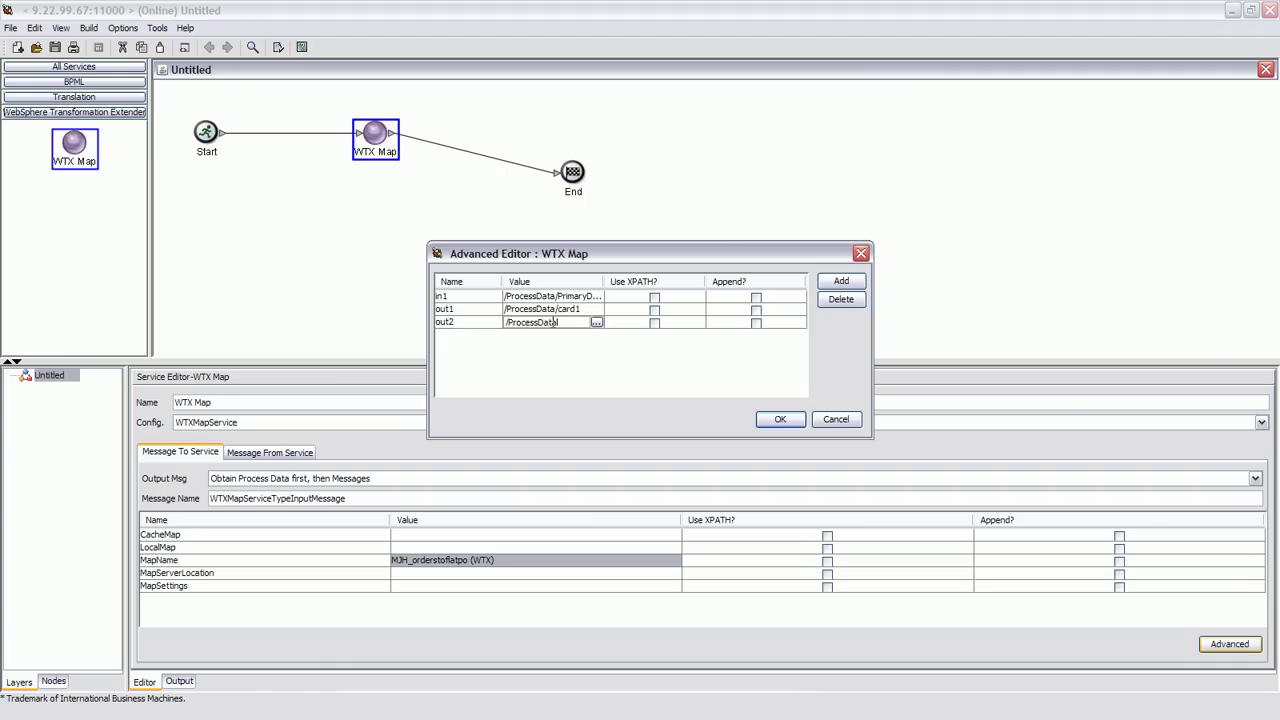
type("/ProcessData/summary")
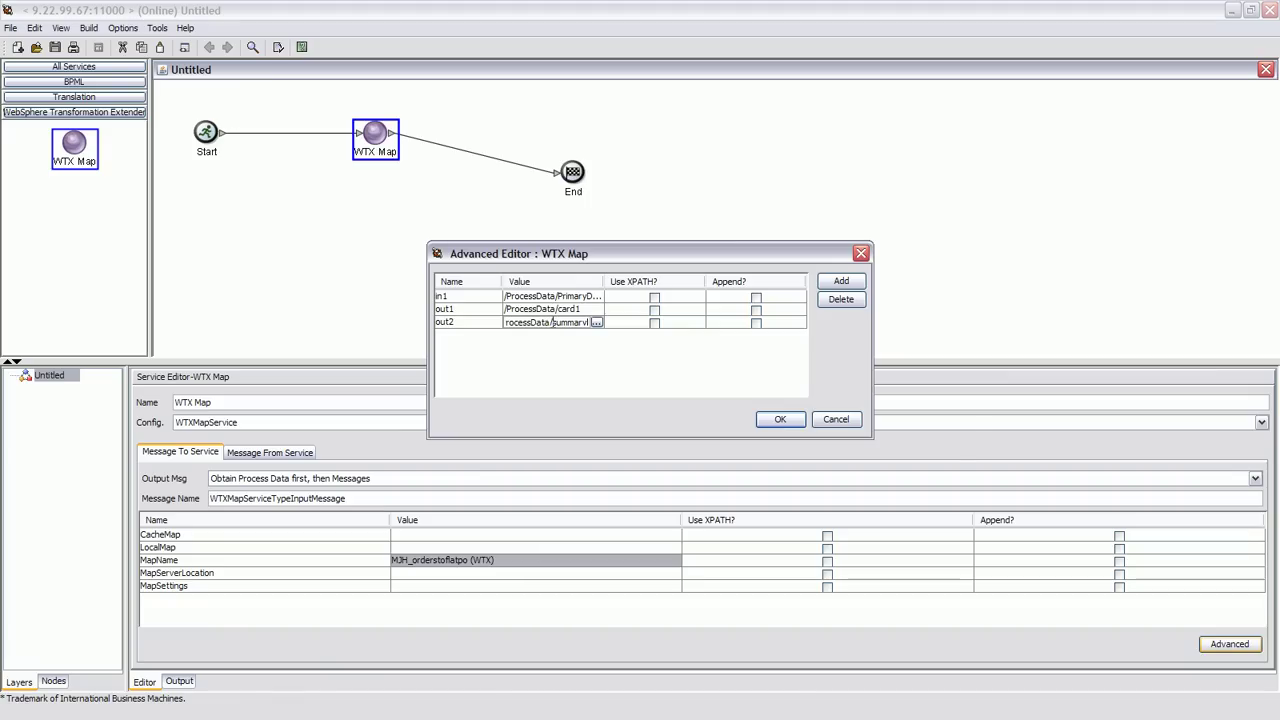
left_click(810, 391)
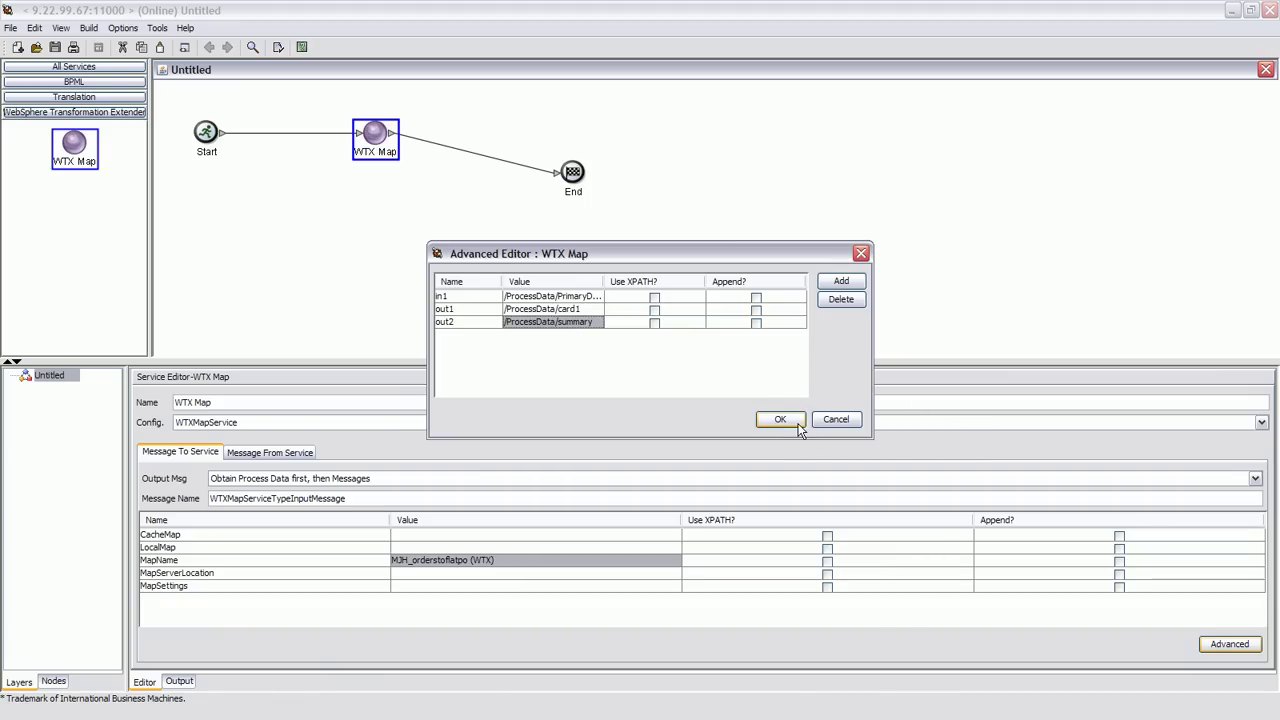
left_click(798, 421)
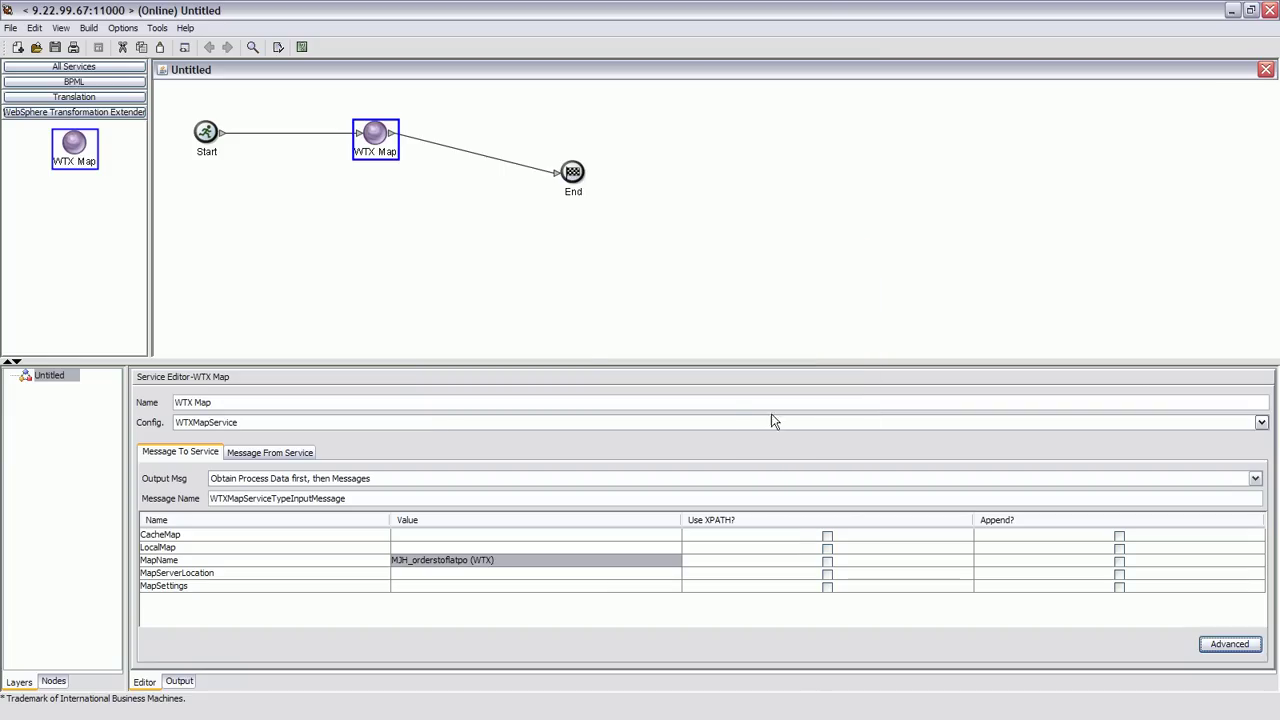
Validate the process, saving it over wtx.bp, then minimize the modeler.
left_click(10, 28)
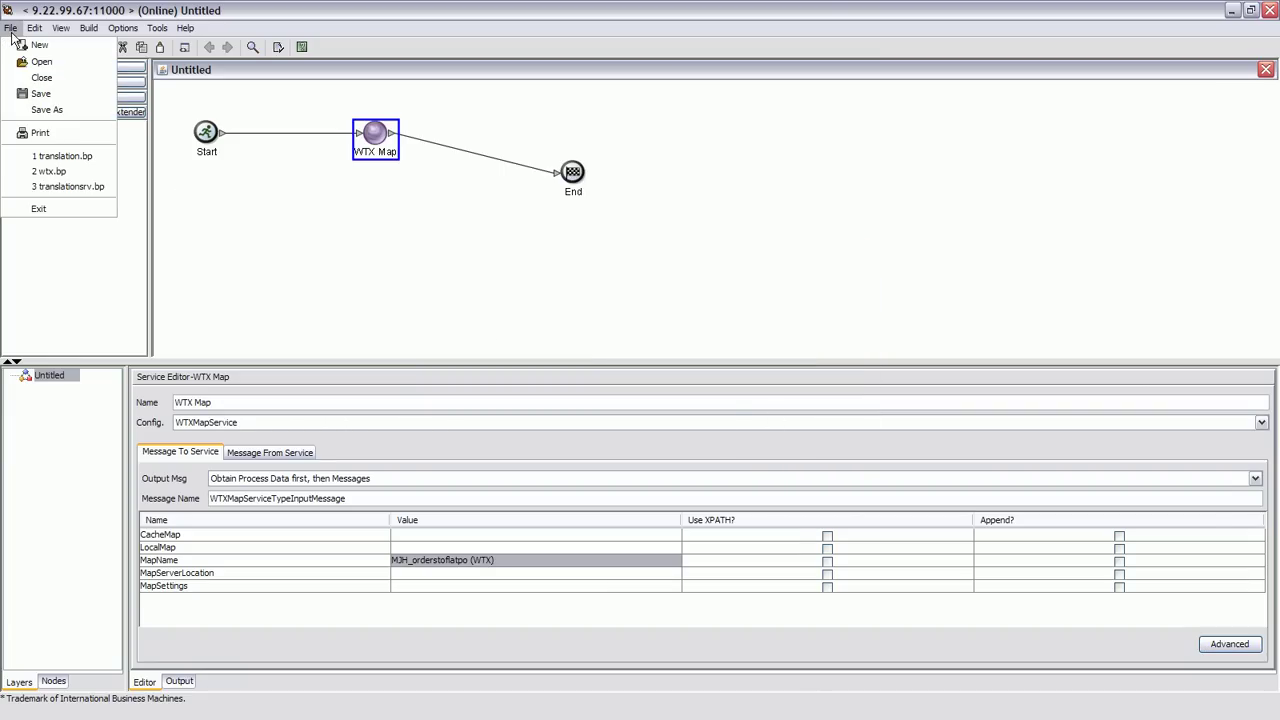
left_click(90, 40)
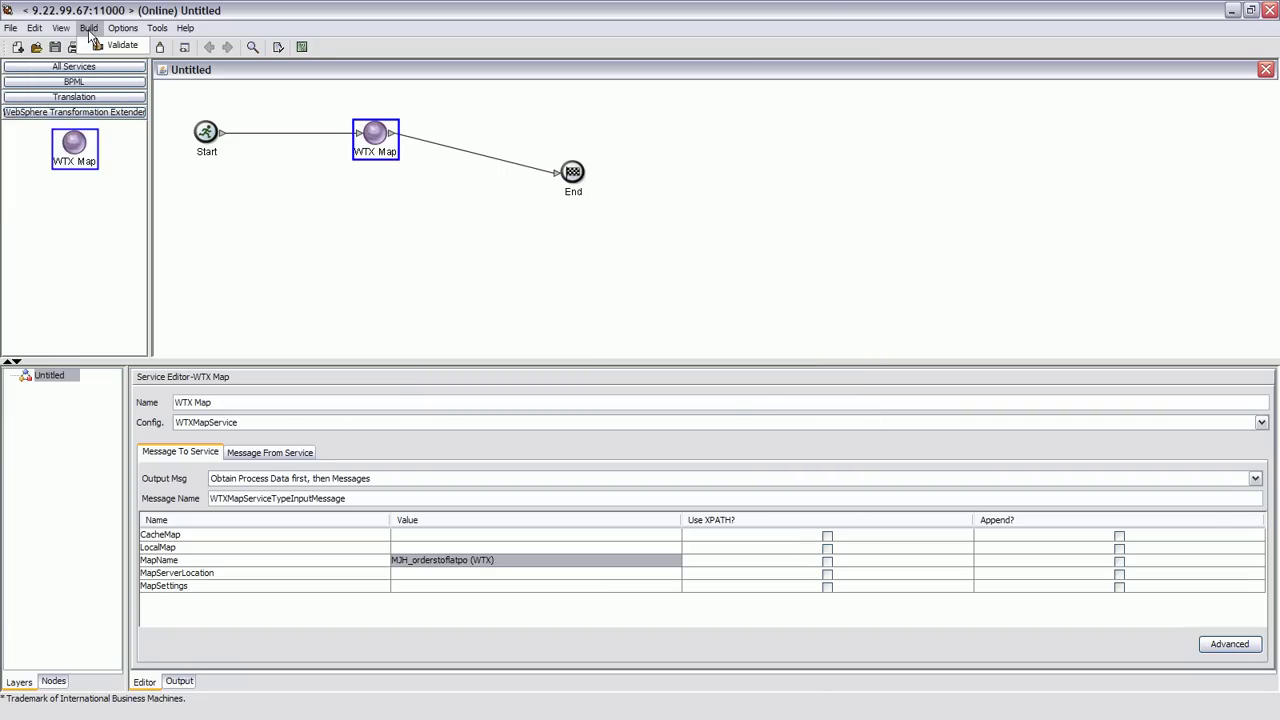
left_click(96, 48)
left_click(562, 388)
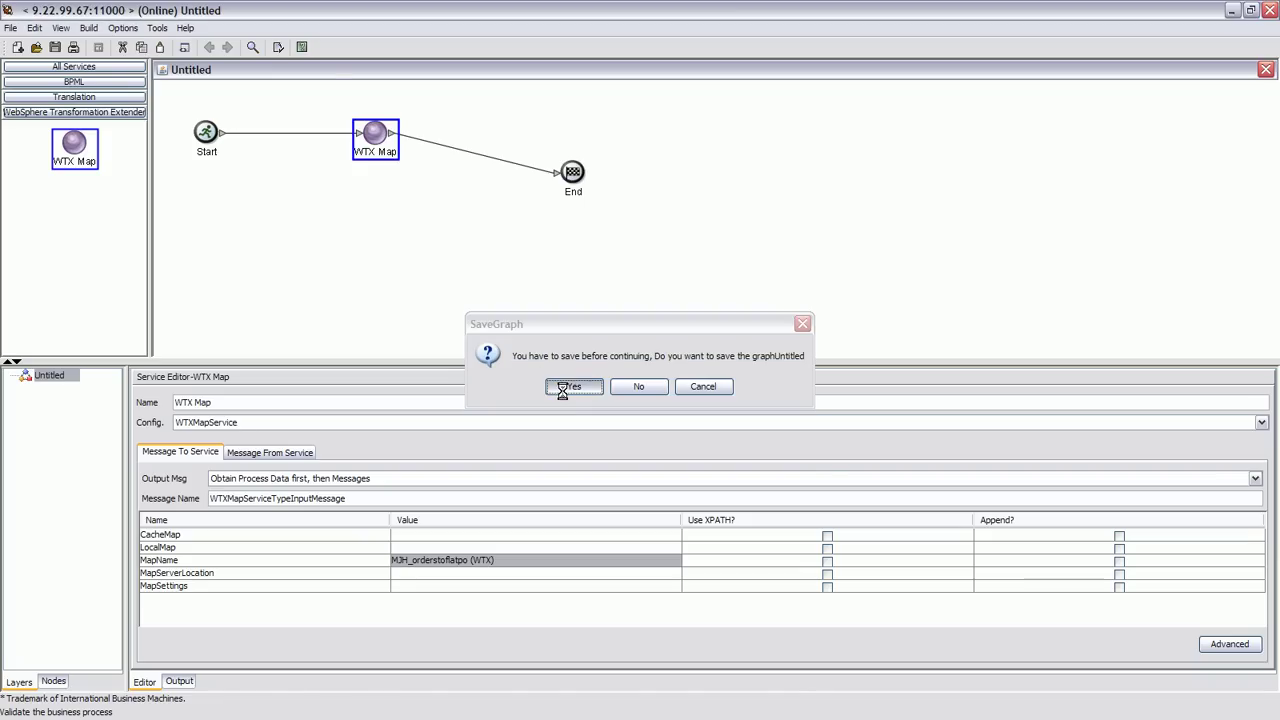
double_click(480, 323)
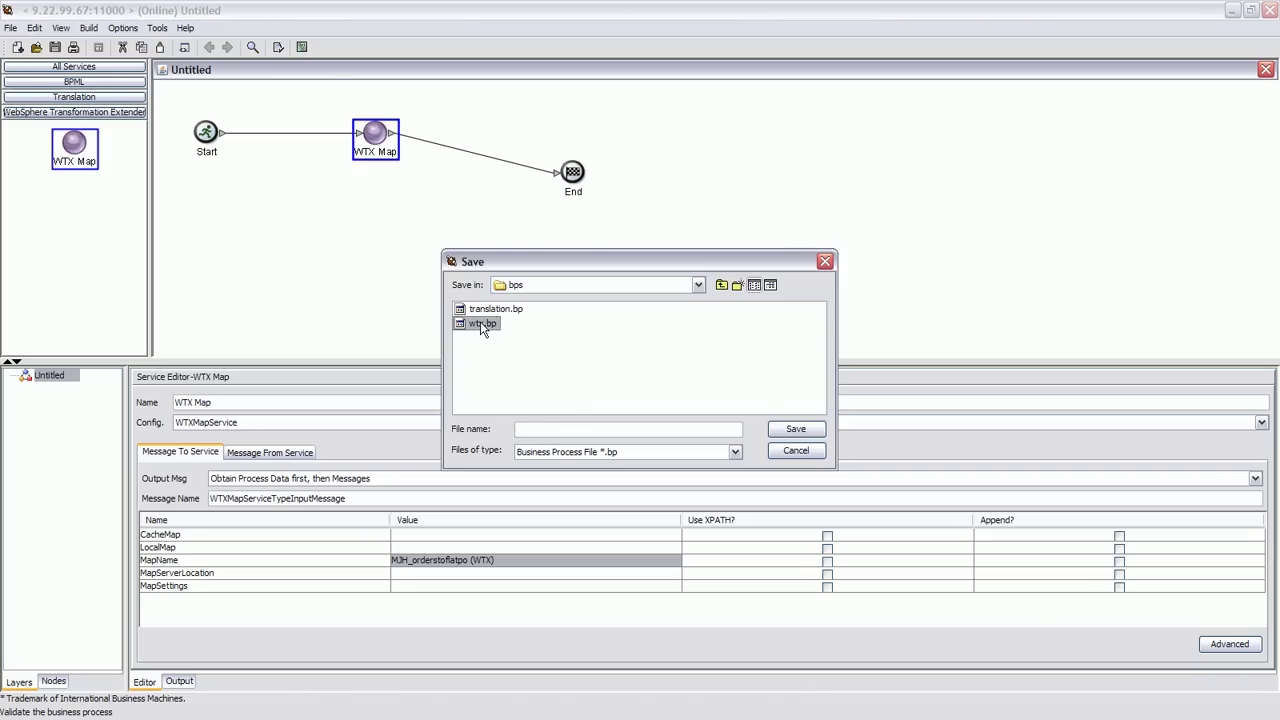
left_click(580, 389)
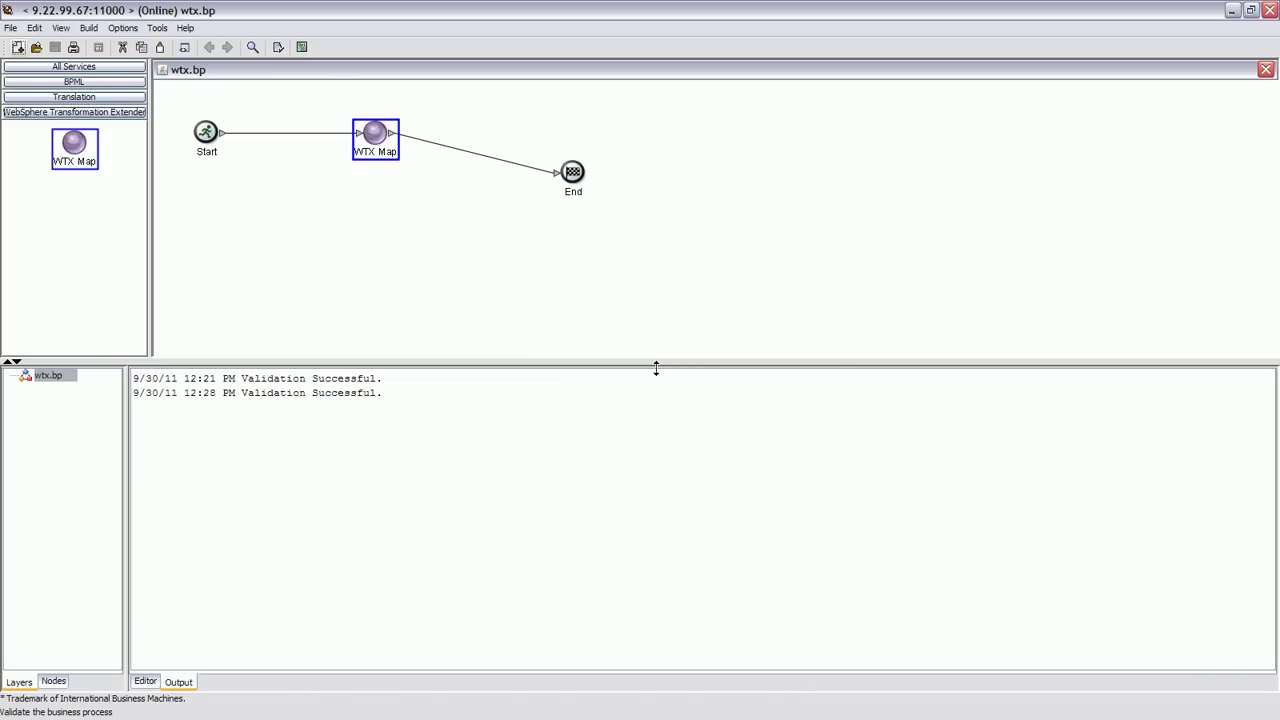
left_click(1234, 10)
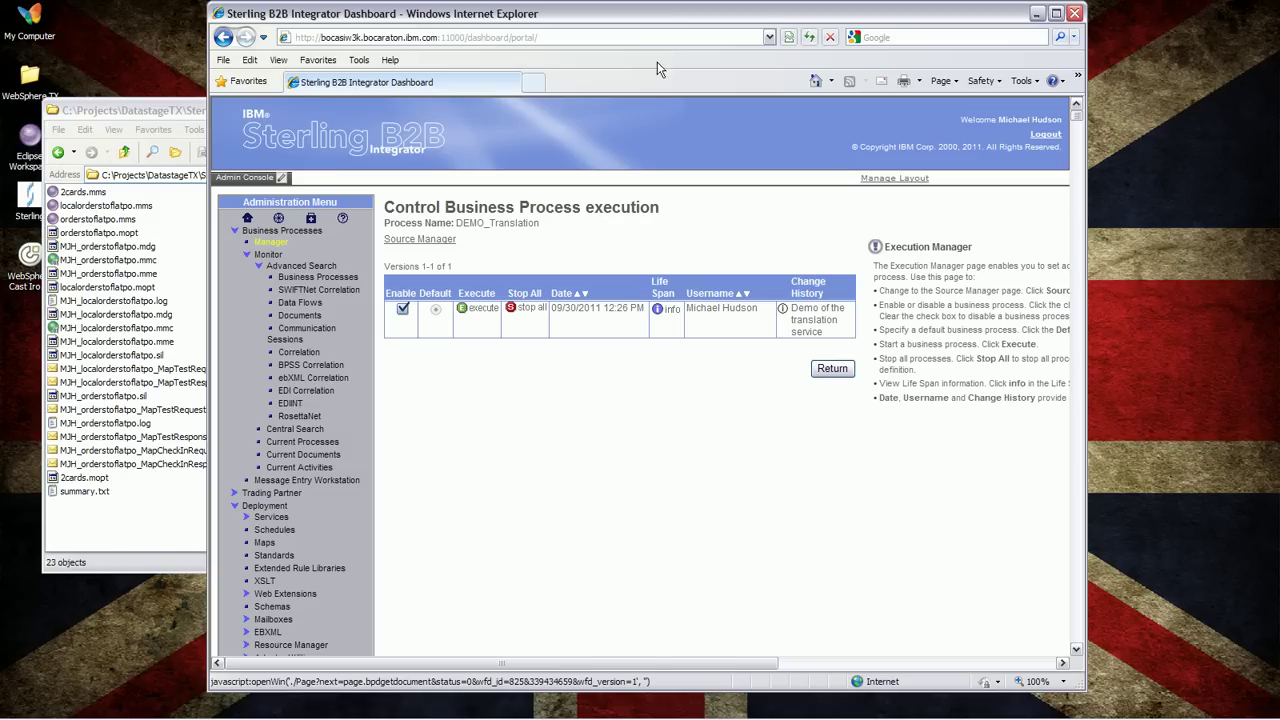
Start a new process definition named DEMO_WTX using the file bps\wtx.bp.
left_click(272, 242)
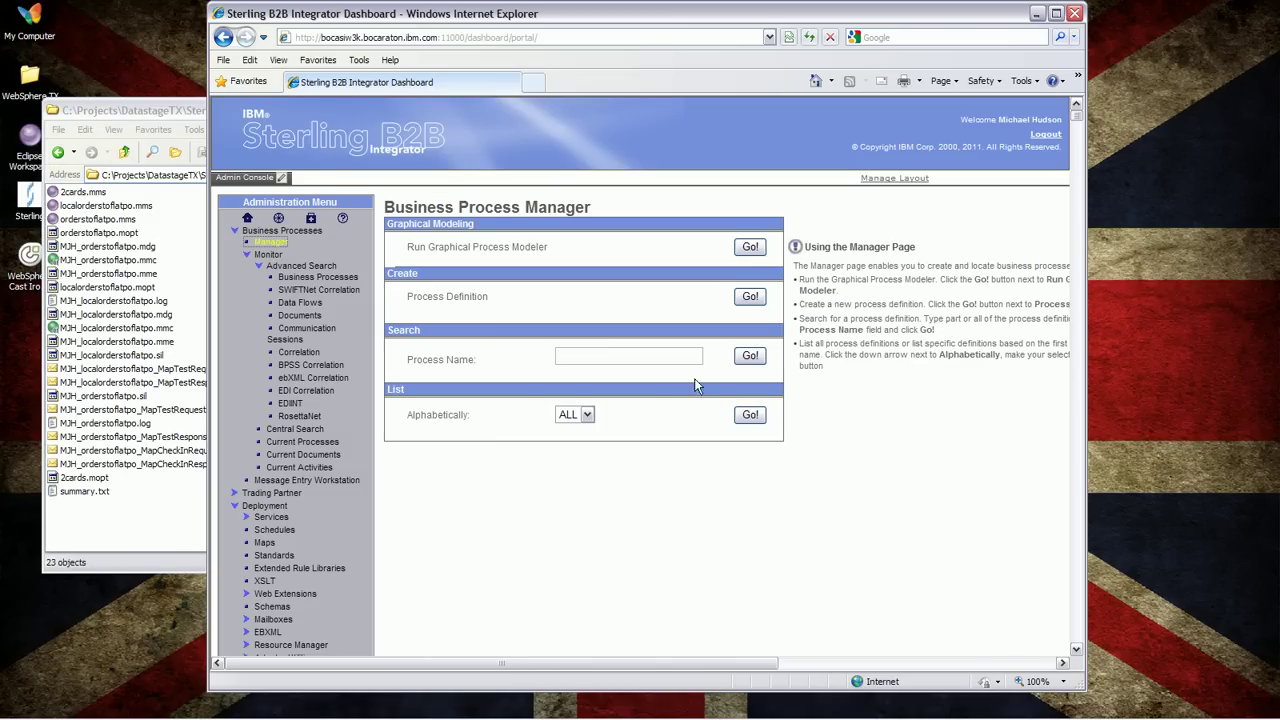
left_click(750, 298)
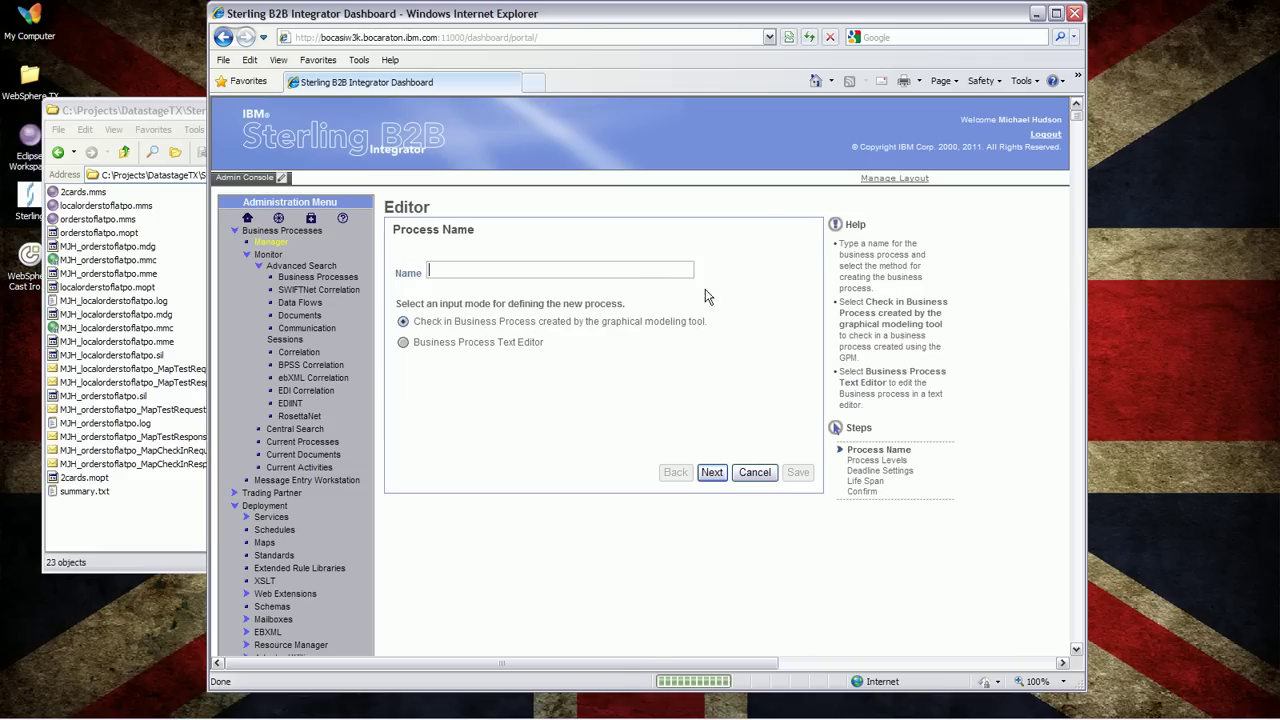
type("DEMO")
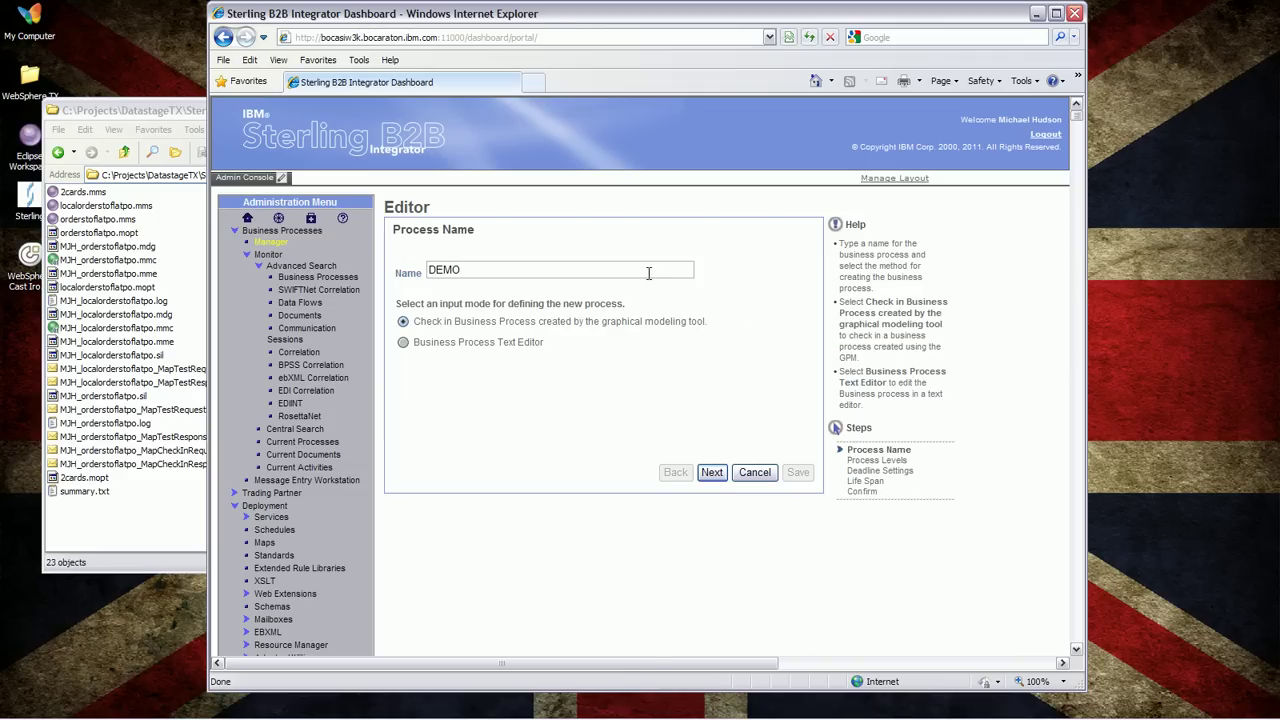
type("_WTX")
left_click(712, 473)
left_click(719, 269)
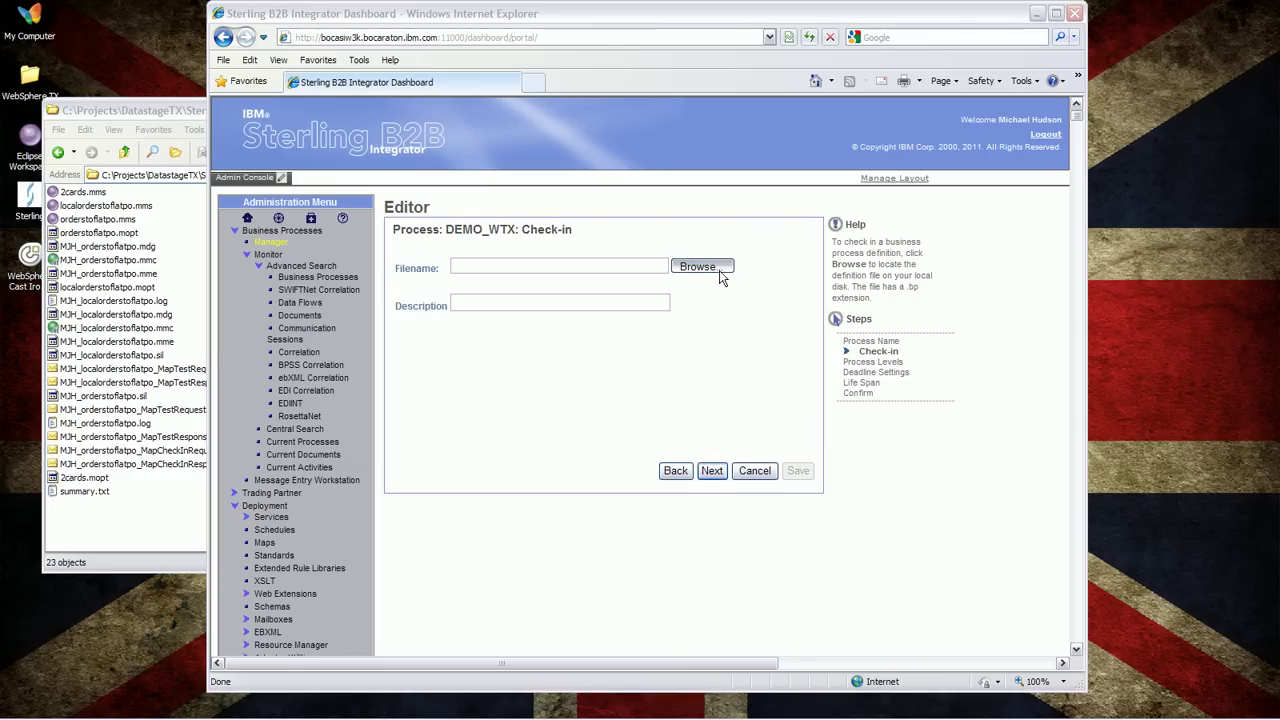
left_click(537, 62)
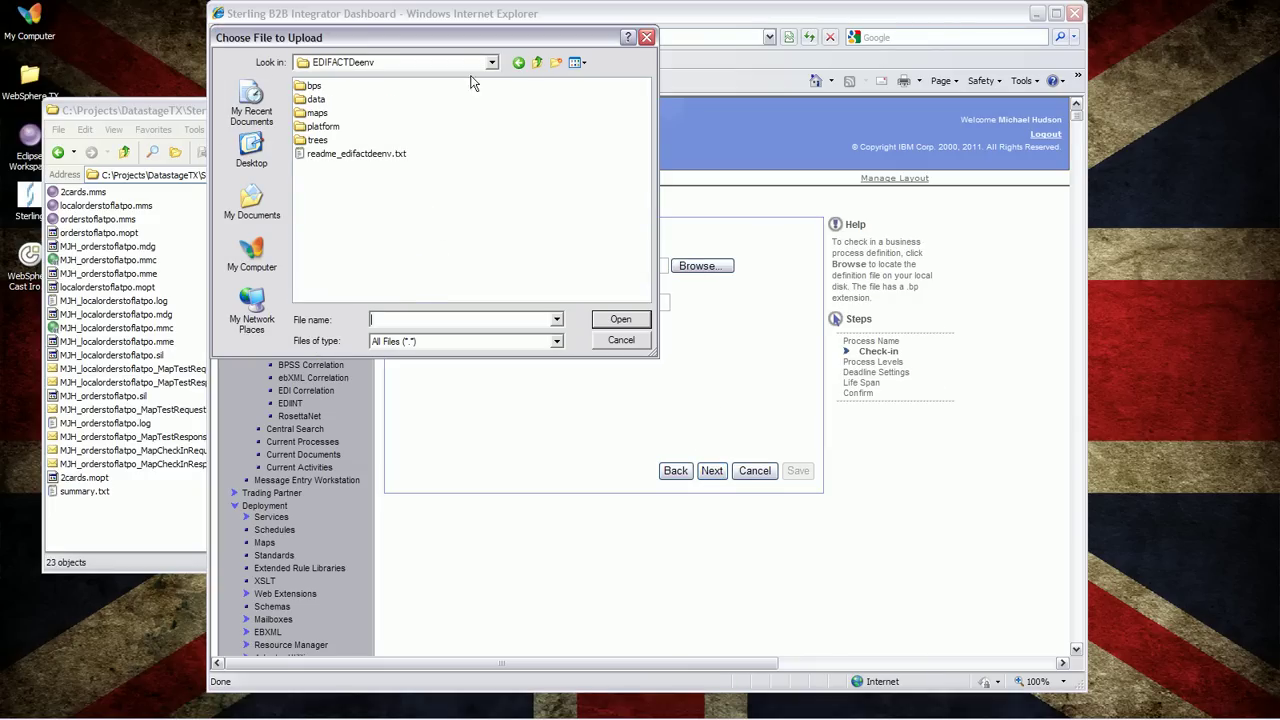
double_click(311, 87)
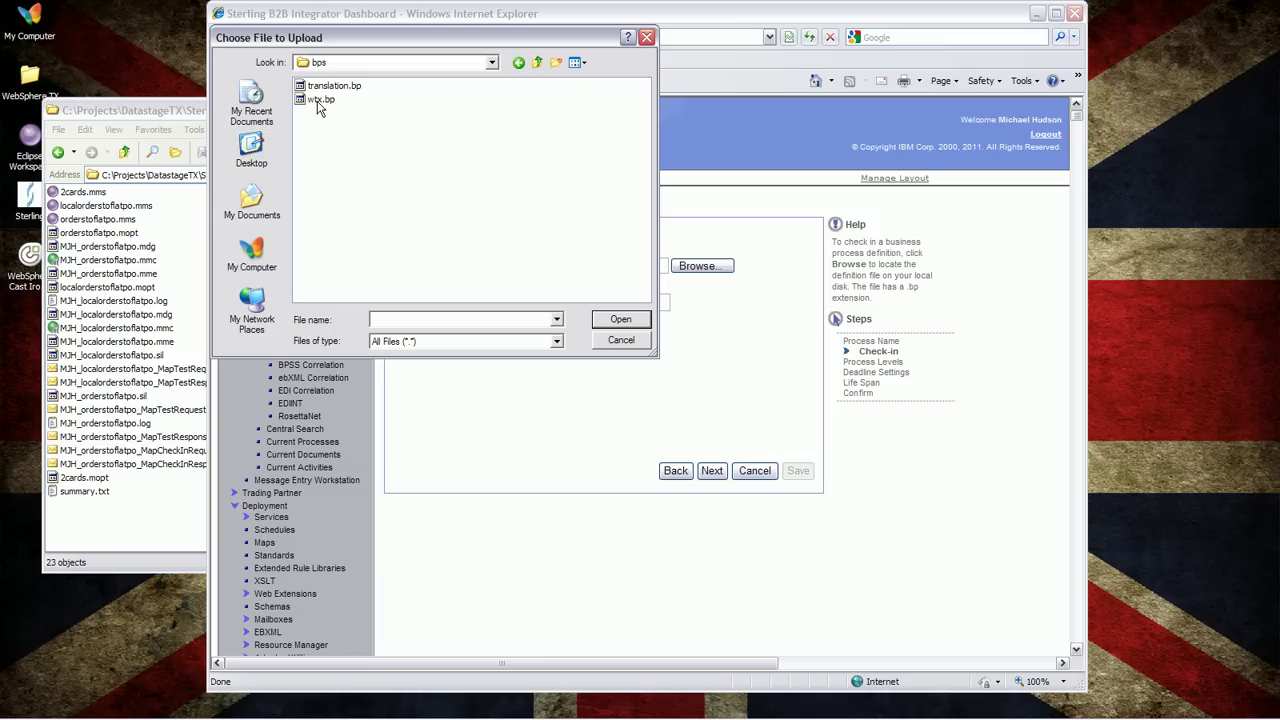
double_click(318, 102)
Describe it as 'Testing the WTX Map Service', finish the check-in and return to the manager.
left_click(474, 303)
type("Testing the WTX Map")
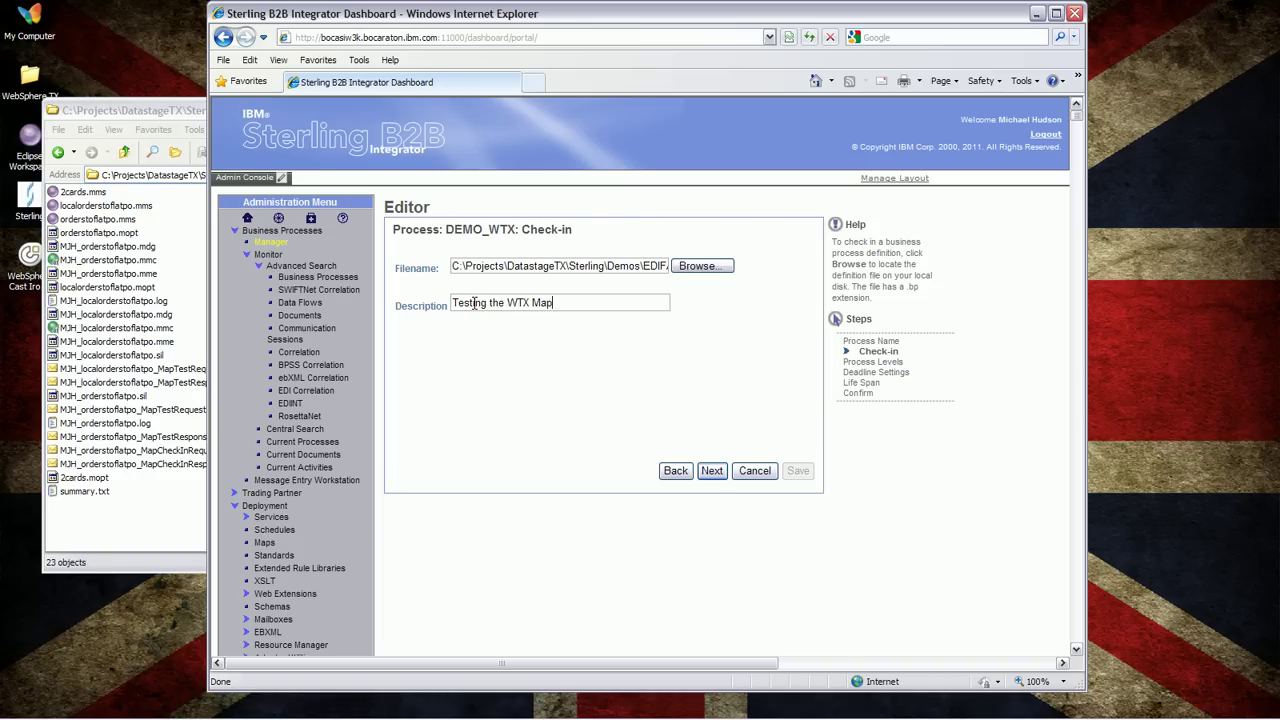
type(" Service")
left_click(711, 471)
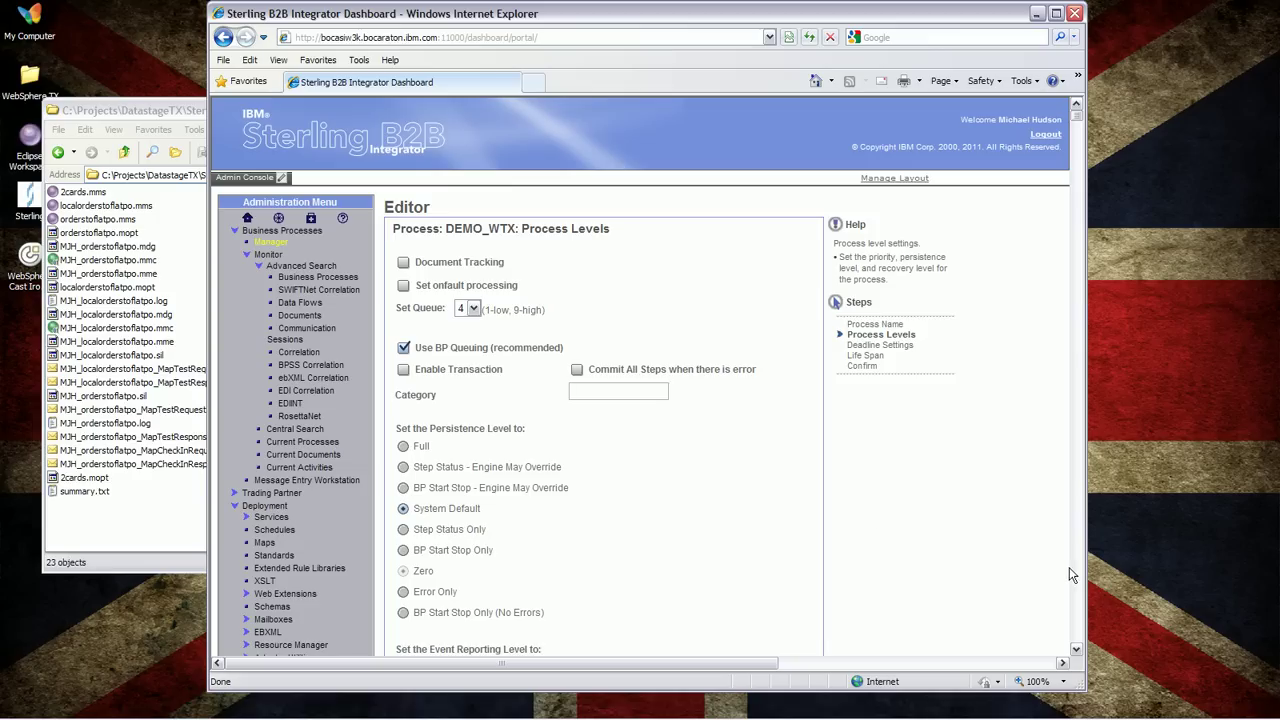
left_click(1075, 578)
left_click(716, 643)
left_click(720, 476)
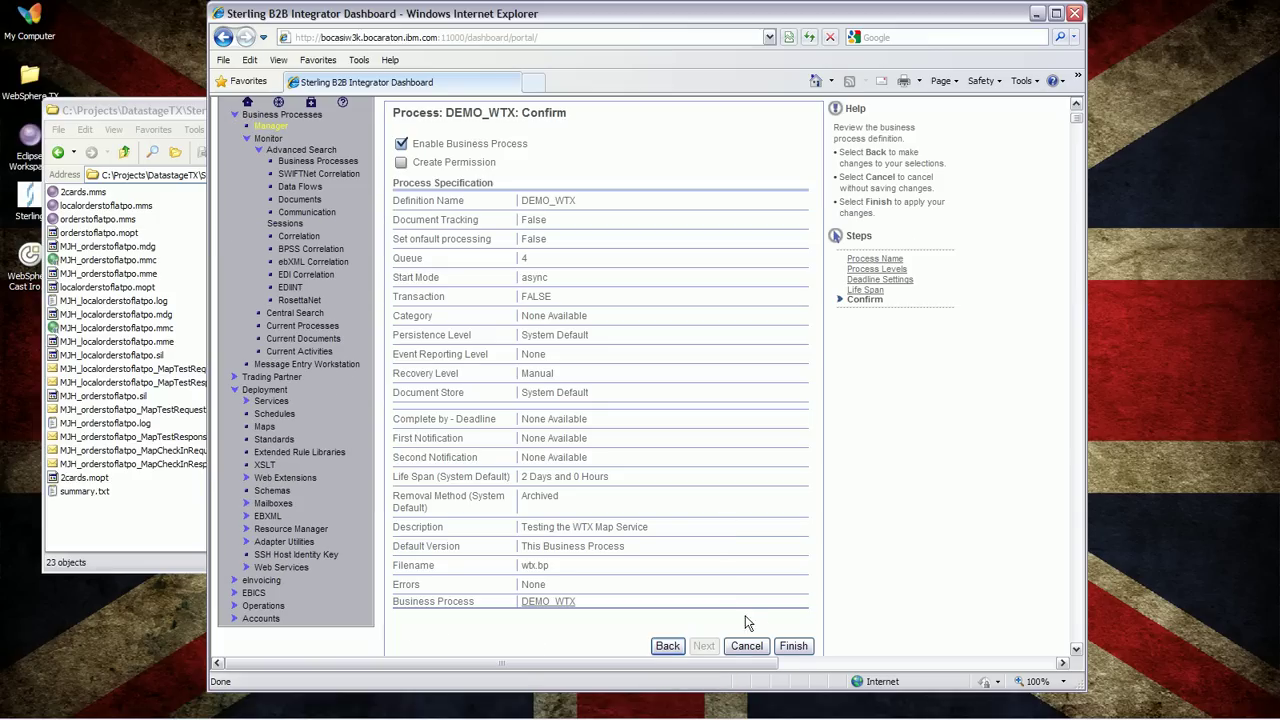
left_click(793, 646)
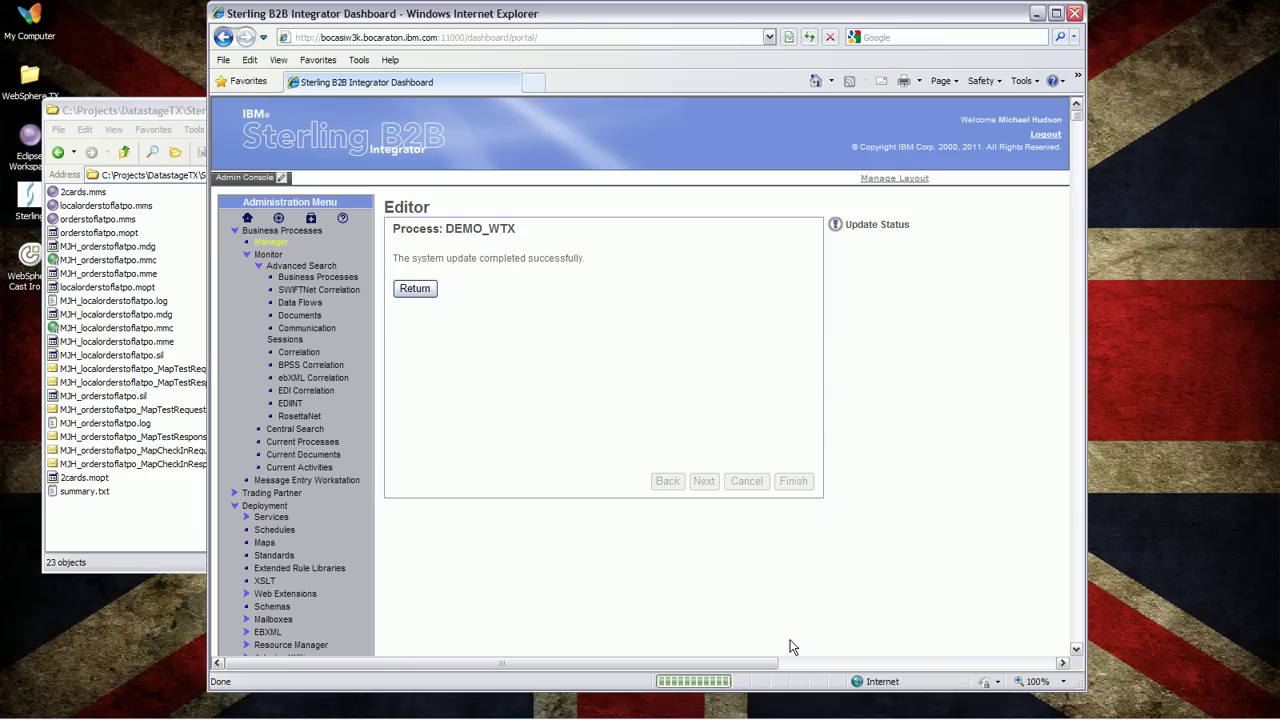
left_click(414, 289)
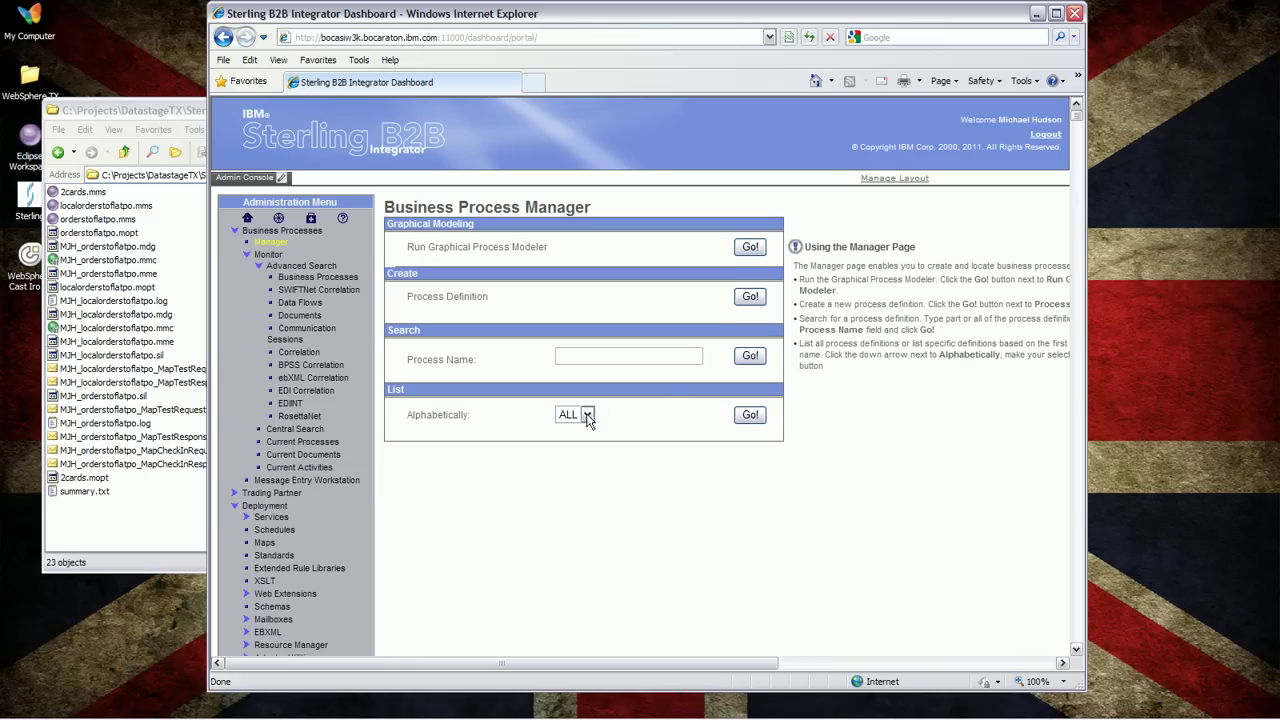
Search for DEMO_ processes and open DEMO_WTX's execution controls.
left_click(656, 358)
type("DEMO_")
left_click(752, 358)
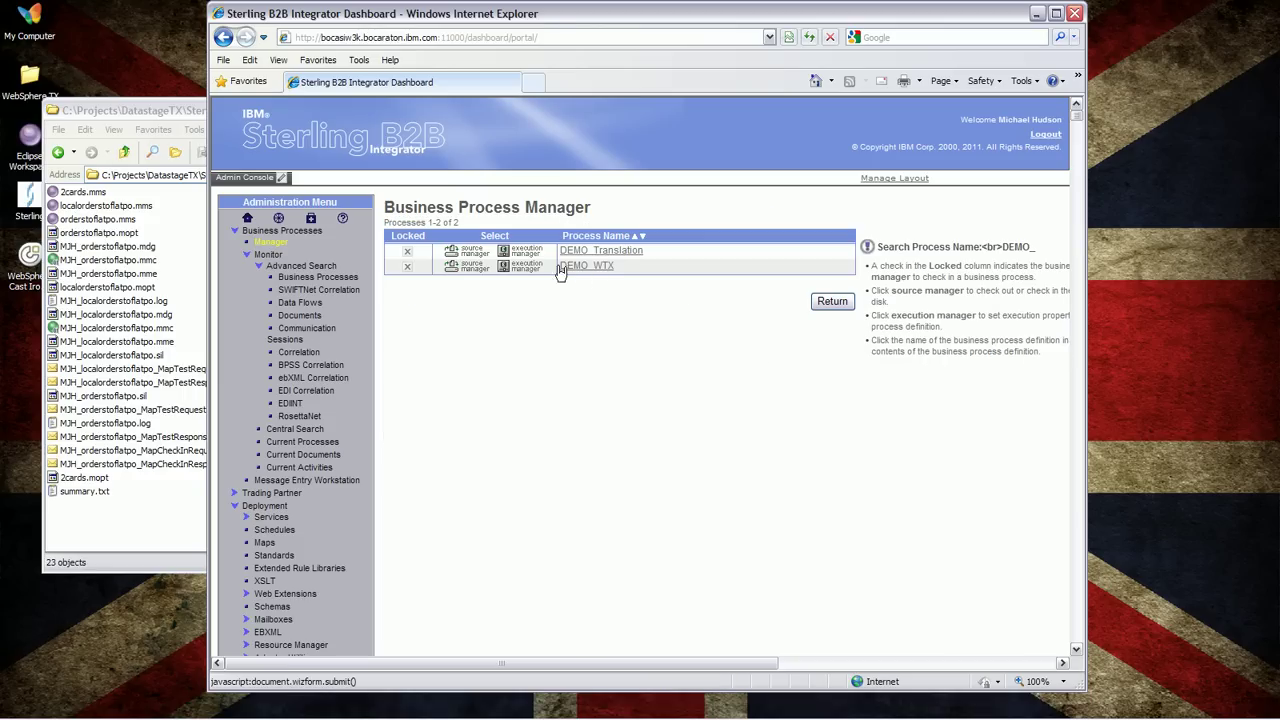
left_click(523, 268)
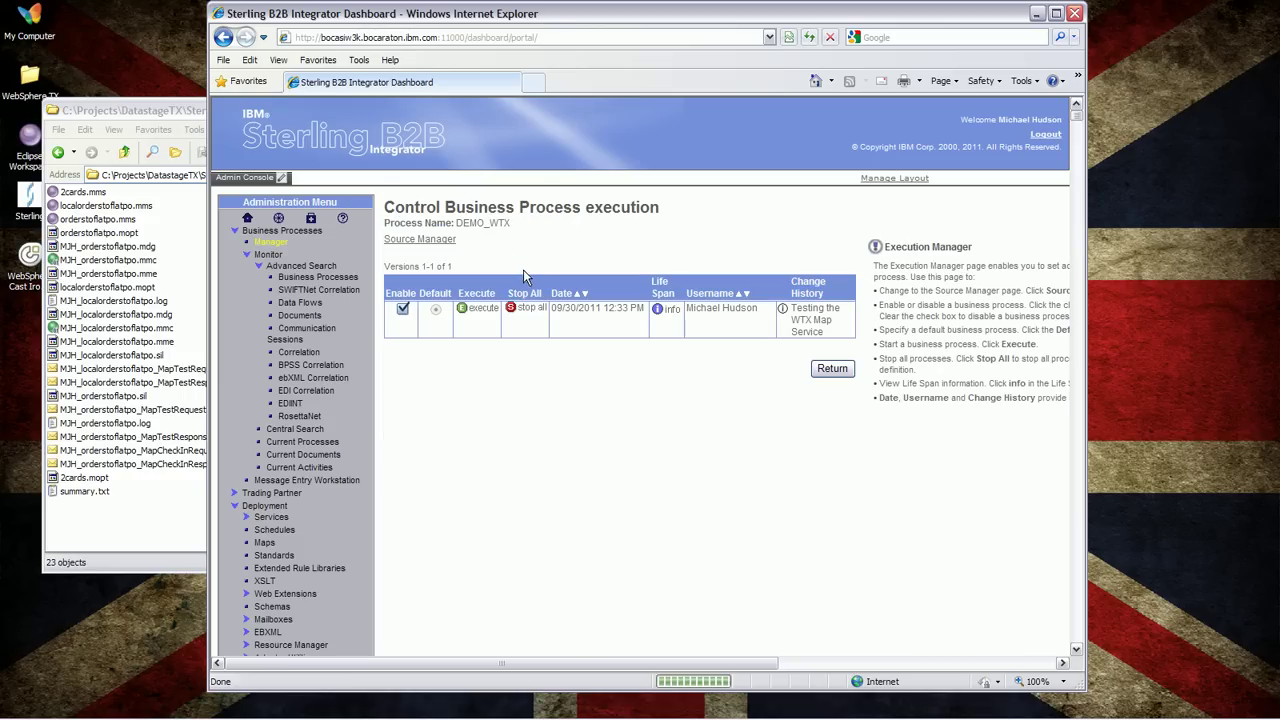
Run DEMO_WTX with EDIFACTDeenv\data\edifactin-multi.txt as the input file.
left_click(478, 309)
left_click(560, 195)
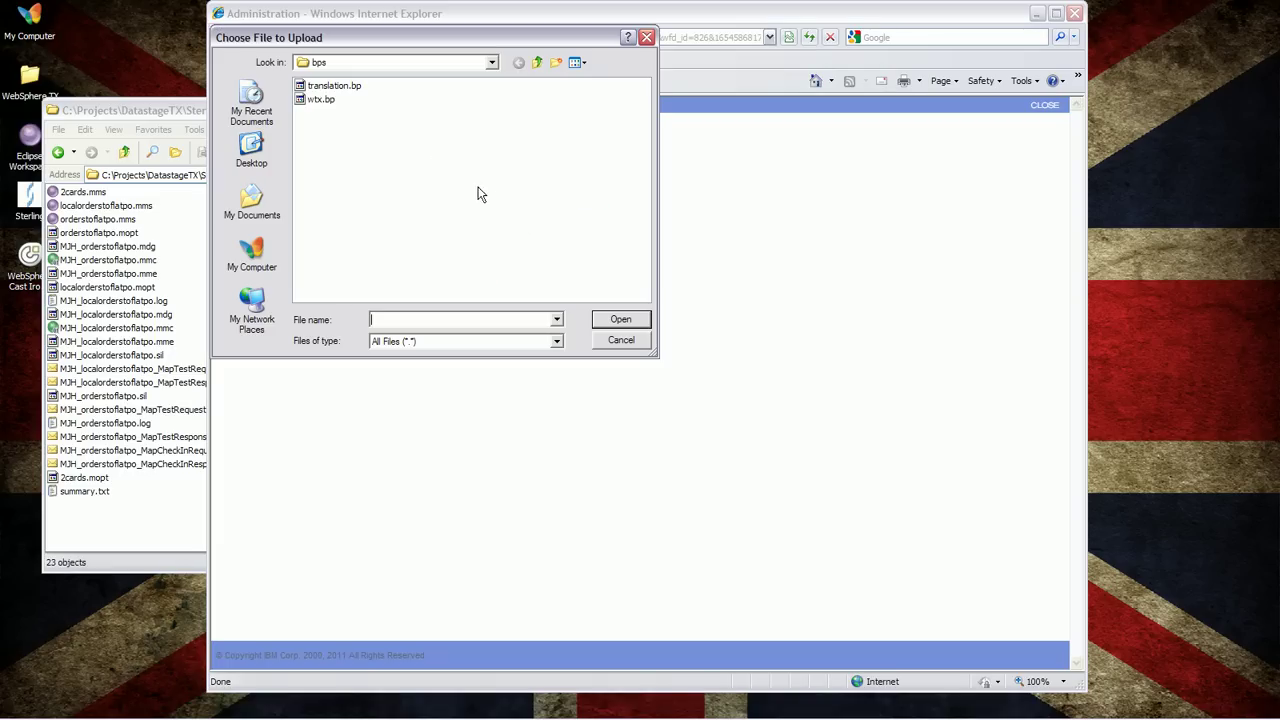
left_click(537, 63)
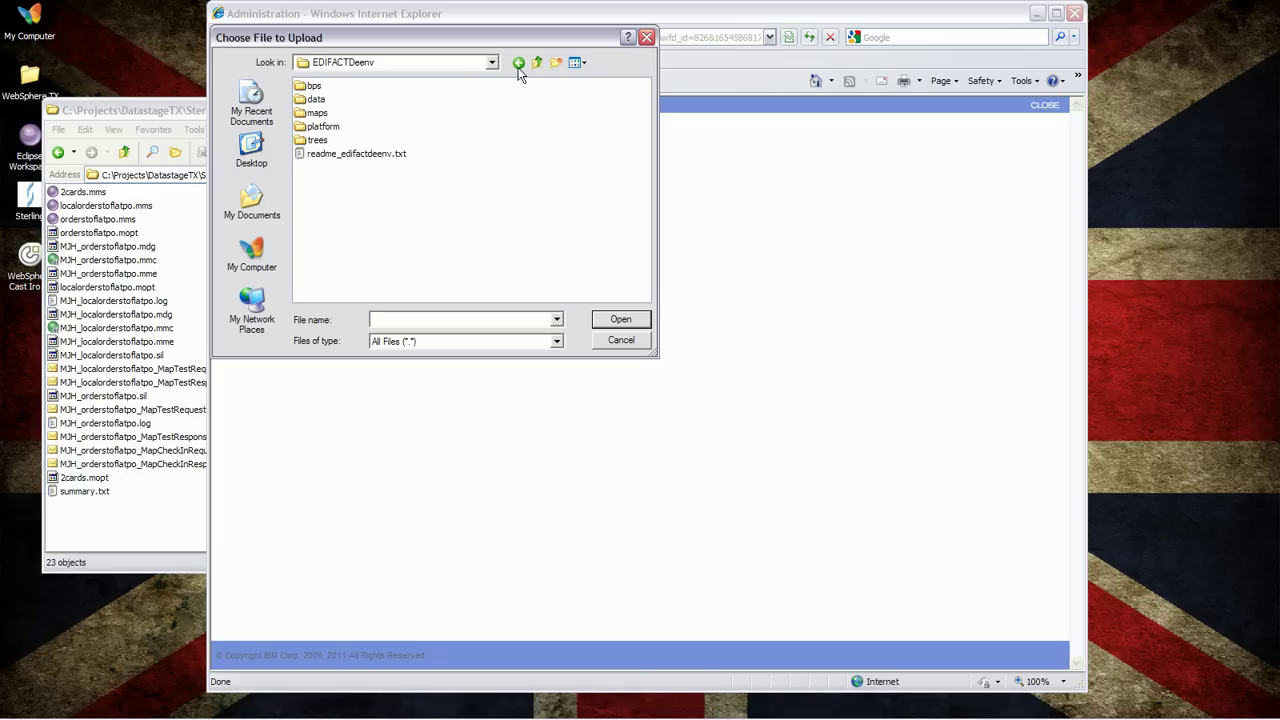
double_click(316, 100)
double_click(324, 86)
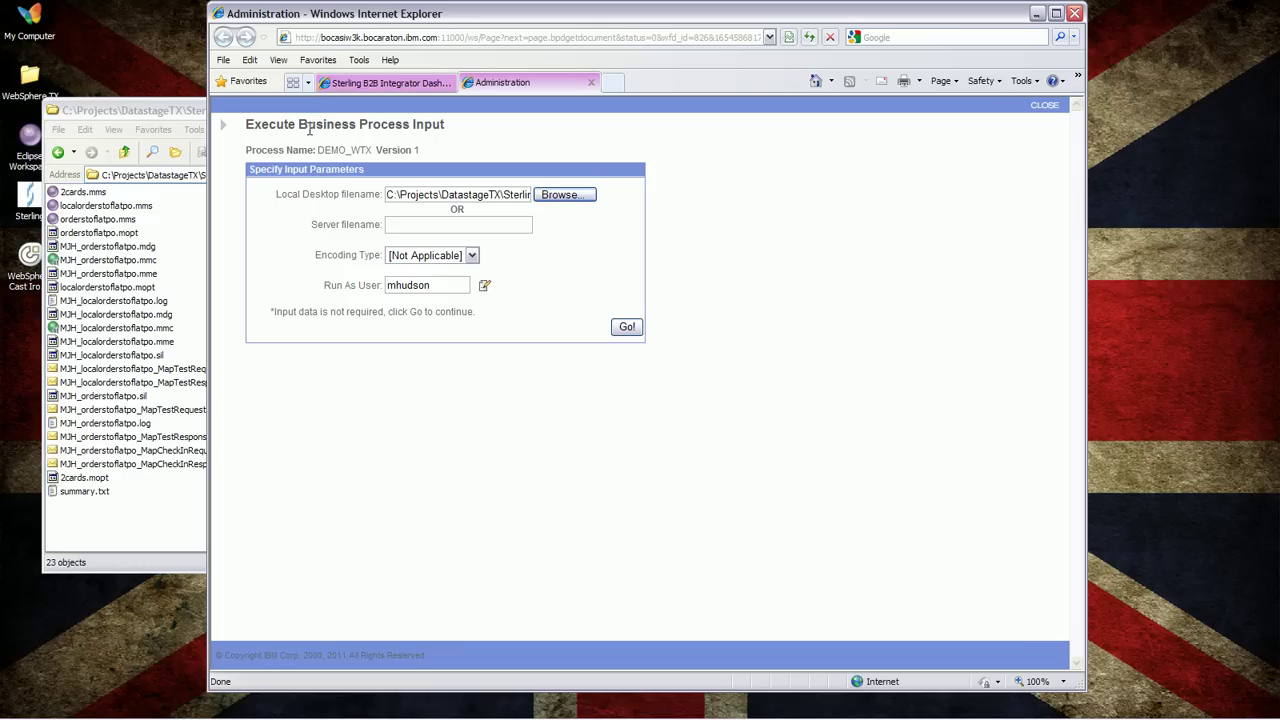
left_click(630, 330)
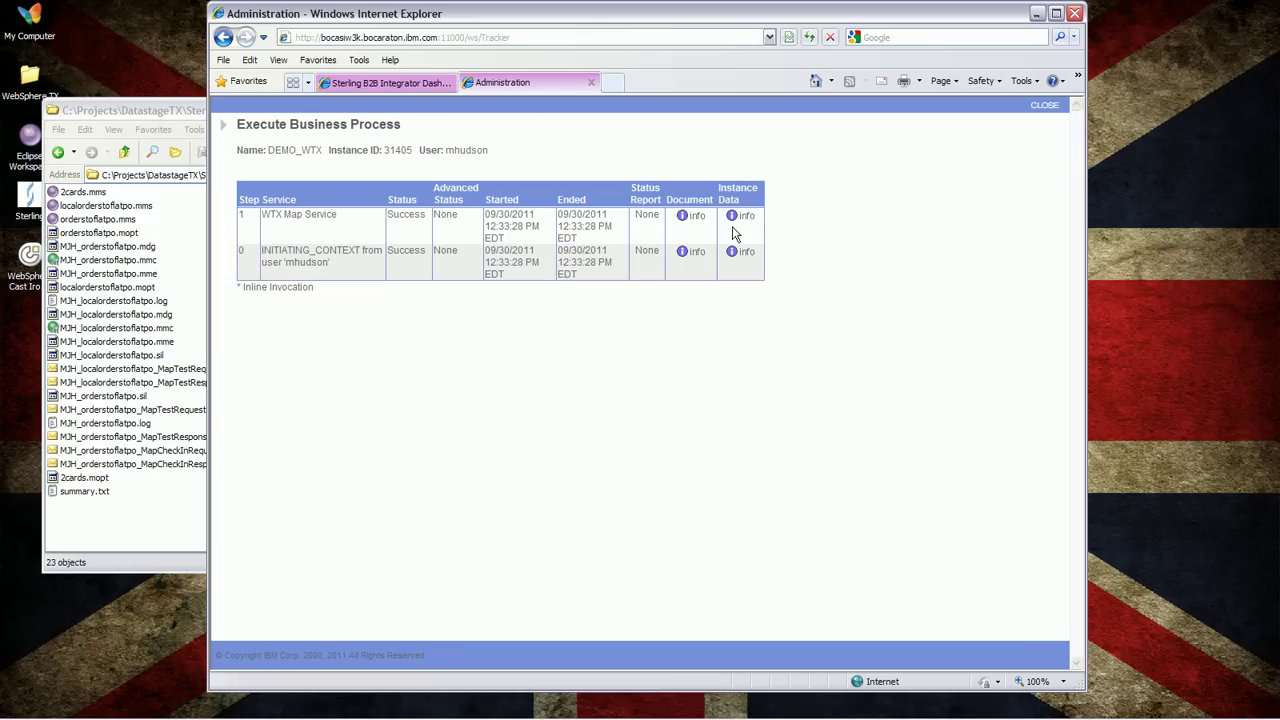
Inspect the map step's primary, card1 and summary documents, then close both result tabs.
left_click(697, 216)
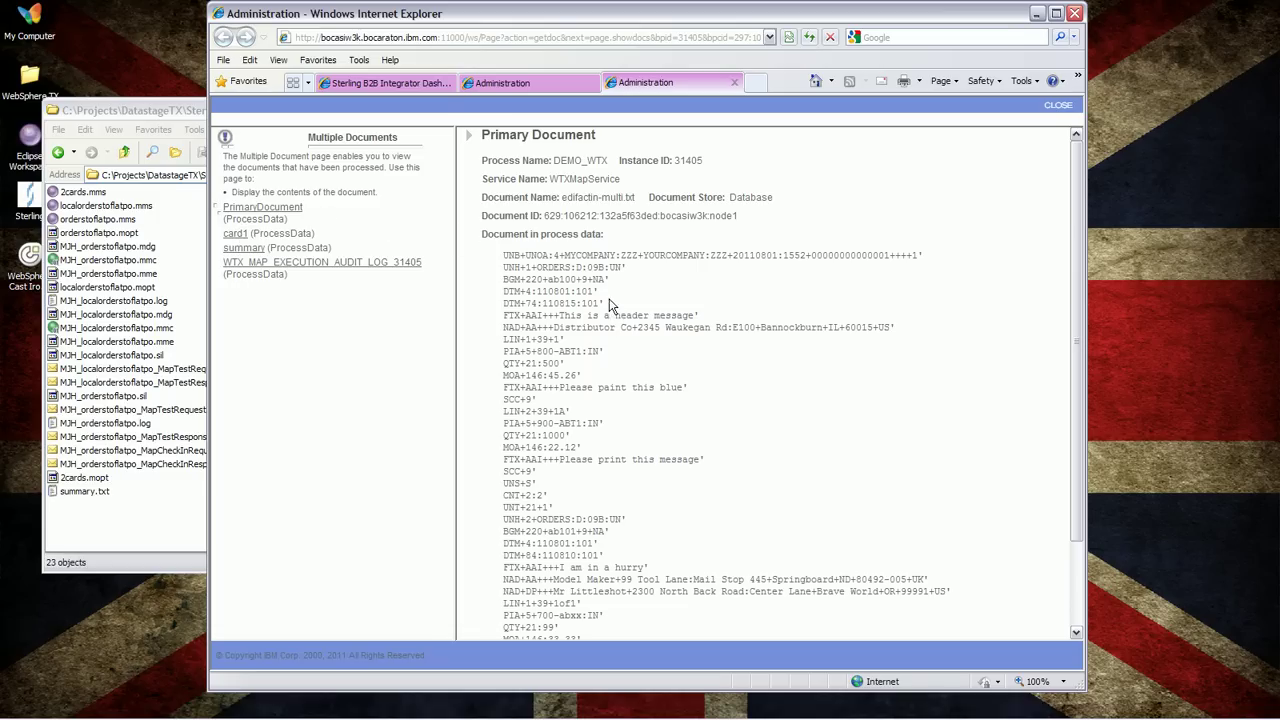
left_click(231, 238)
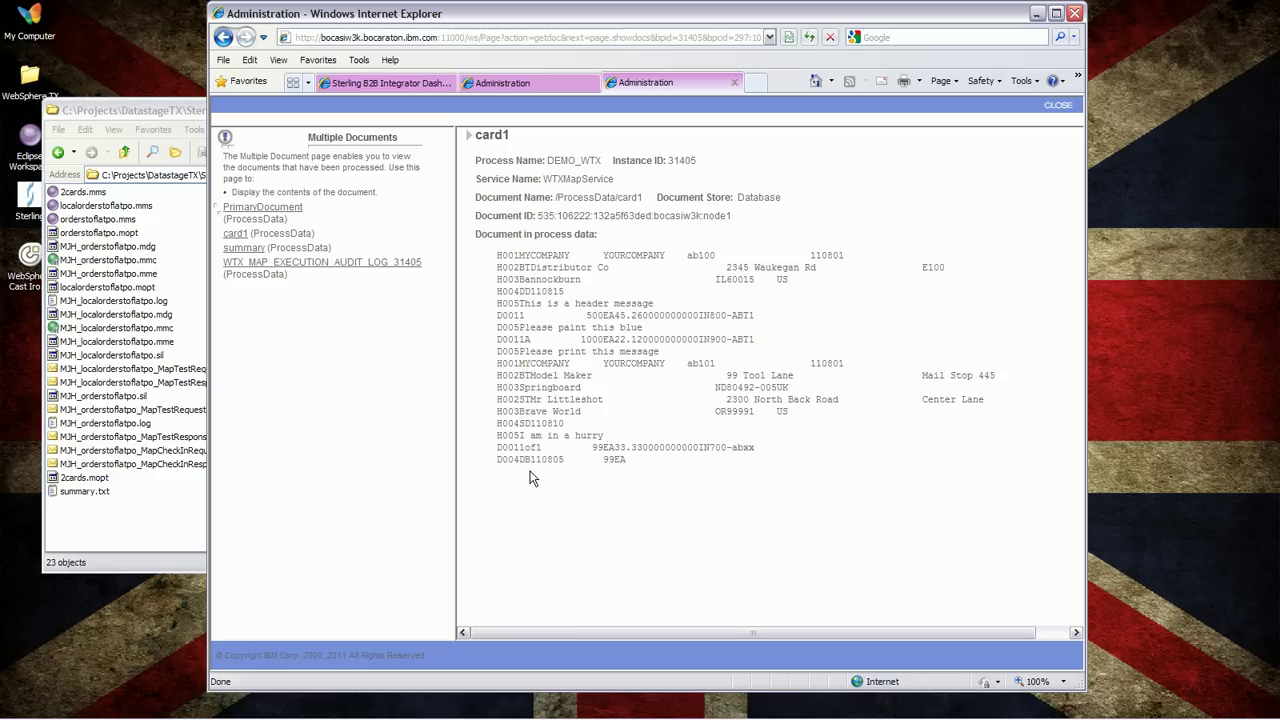
left_click(241, 248)
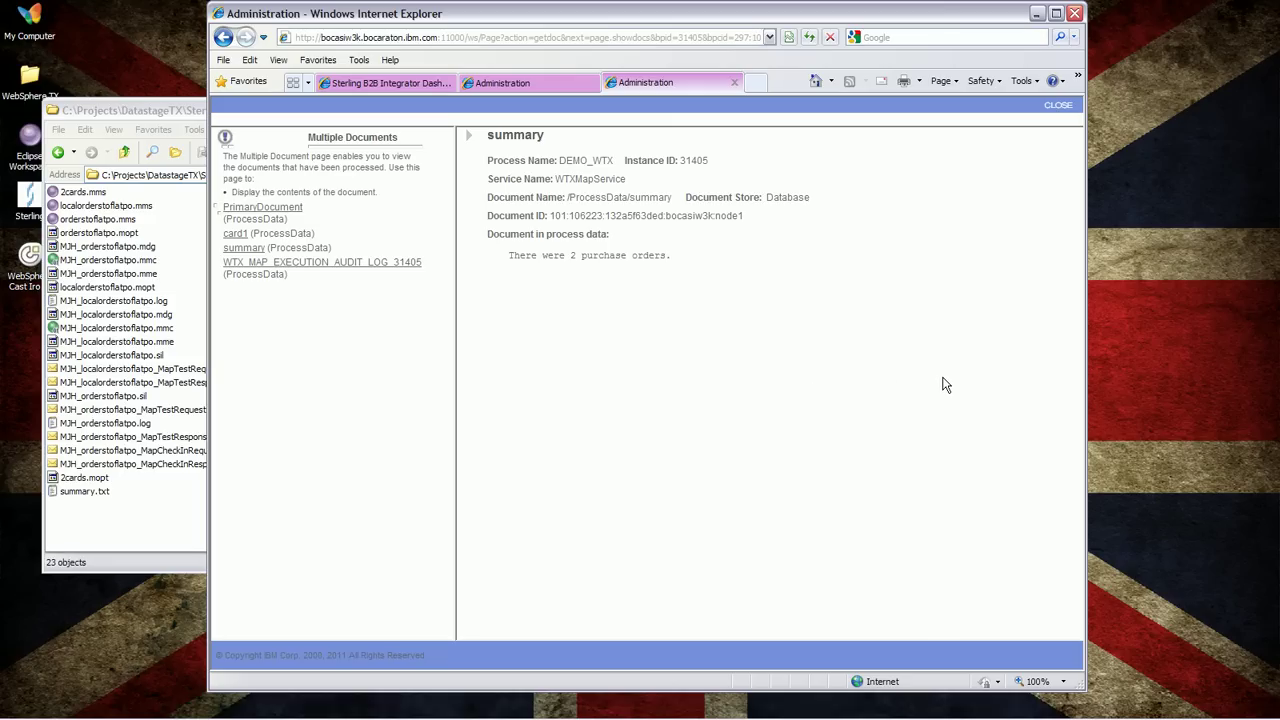
left_click(734, 84)
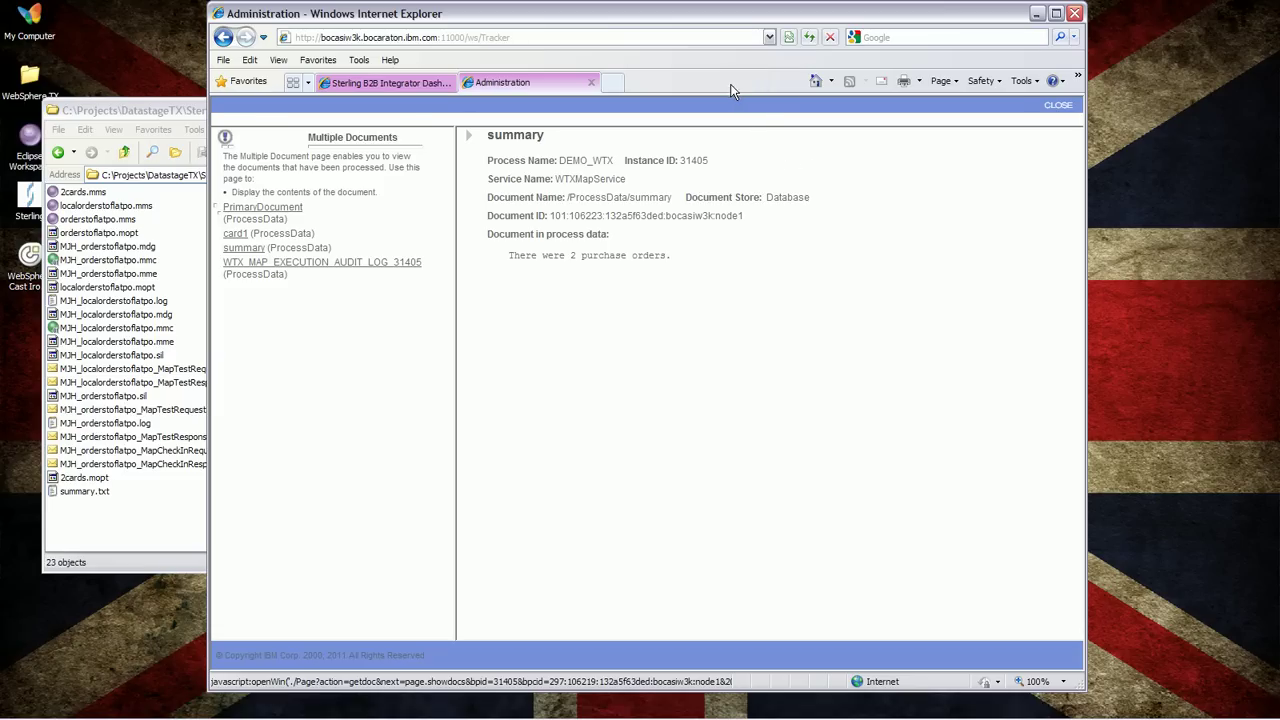
left_click(591, 83)
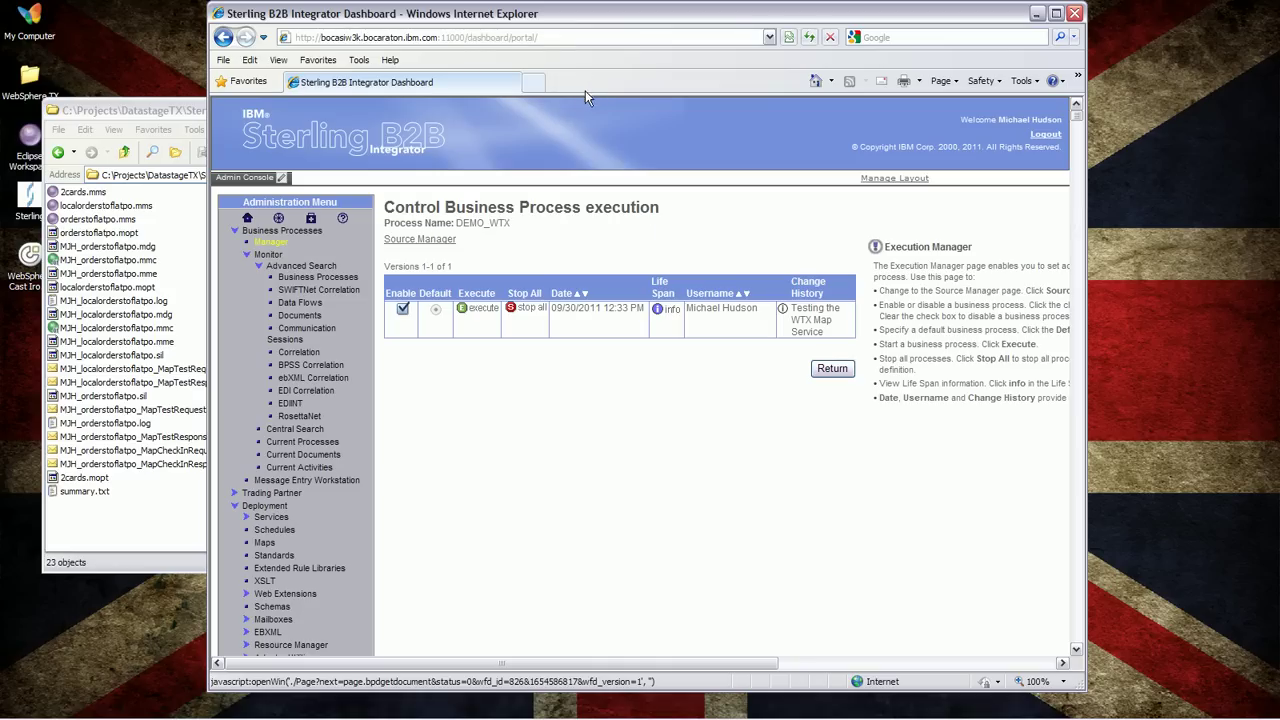
Point the EnvelopedOrders input card's FilePath to ..\data\edifactin-multi-bad.txt.
left_click(398, 707)
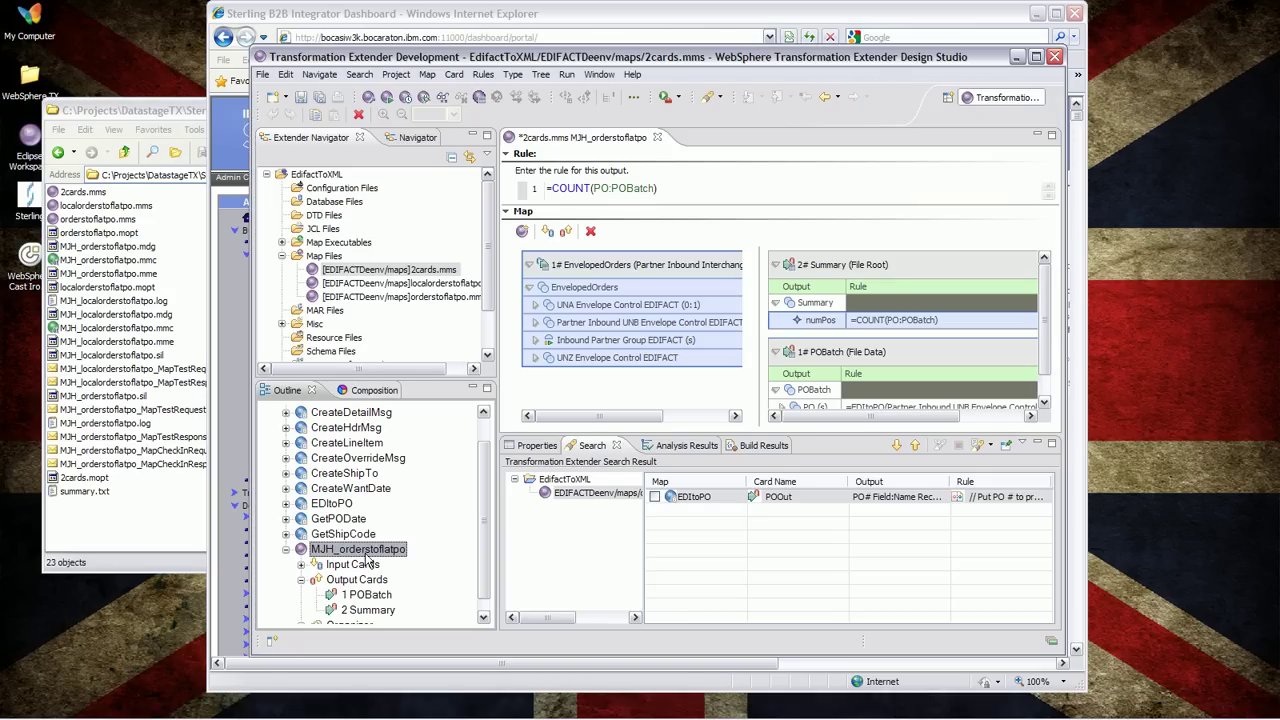
double_click(652, 268)
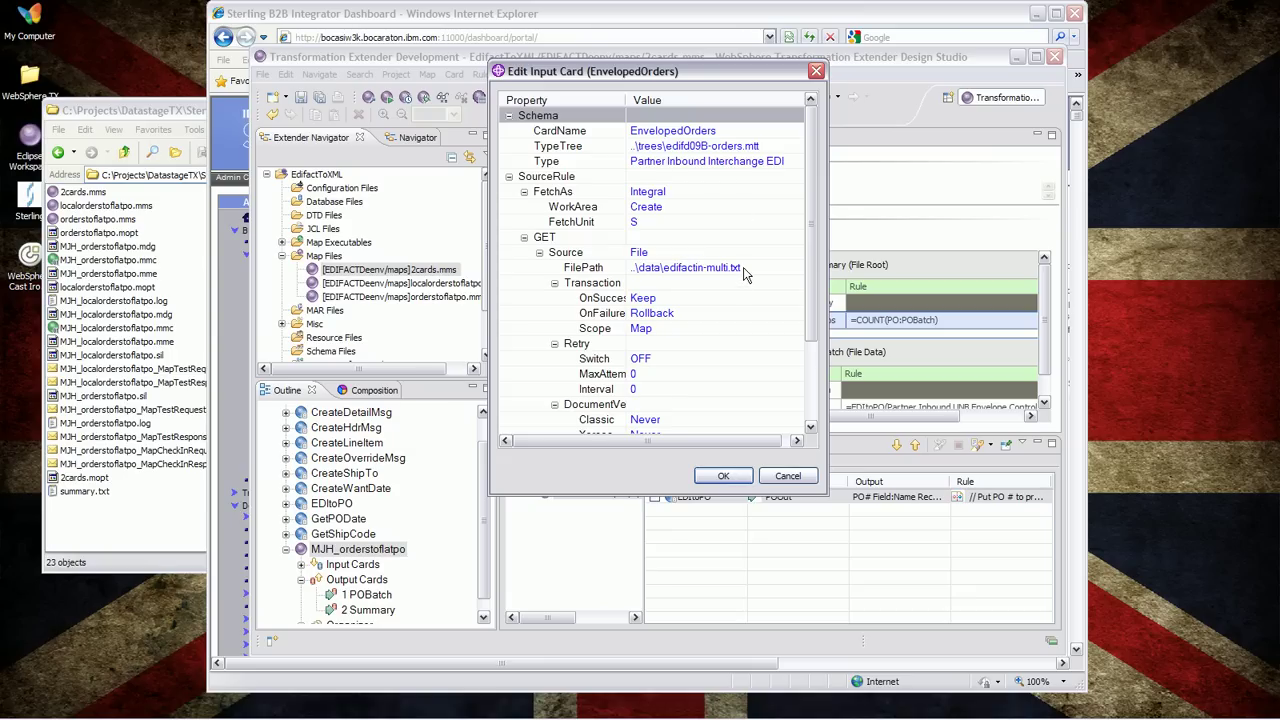
left_click(743, 267)
left_click(795, 267)
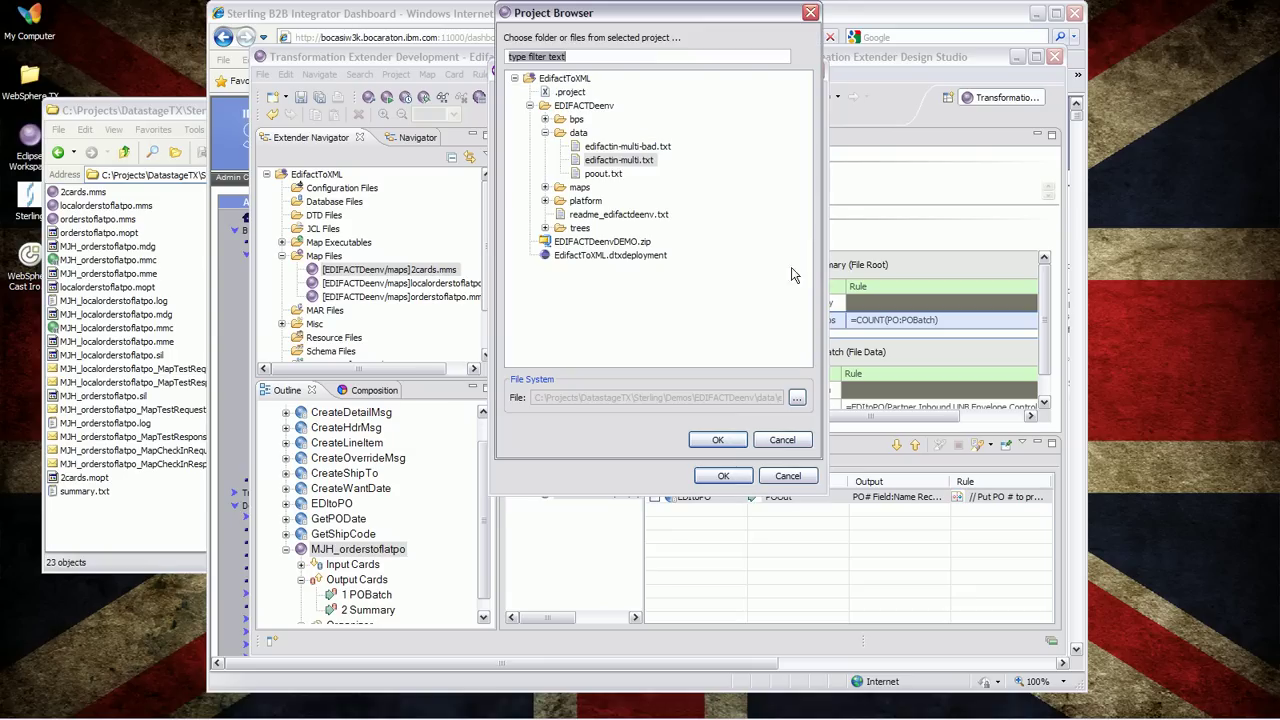
double_click(638, 147)
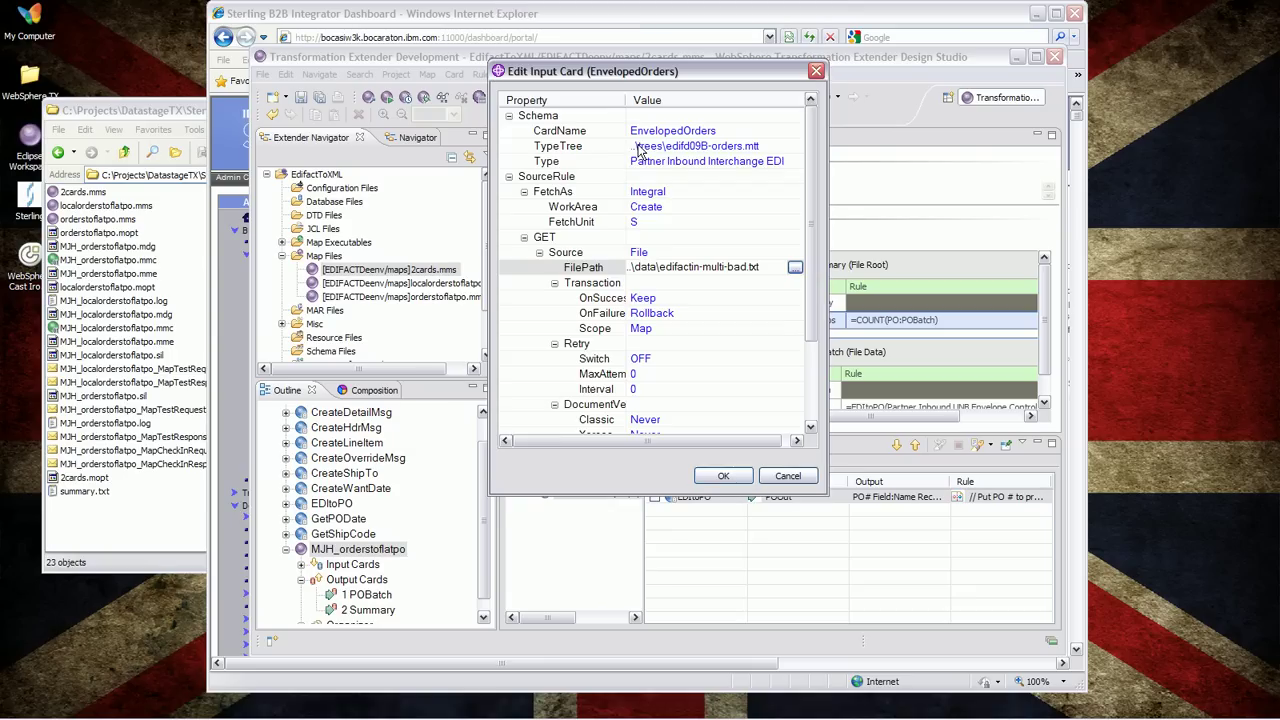
left_click(722, 476)
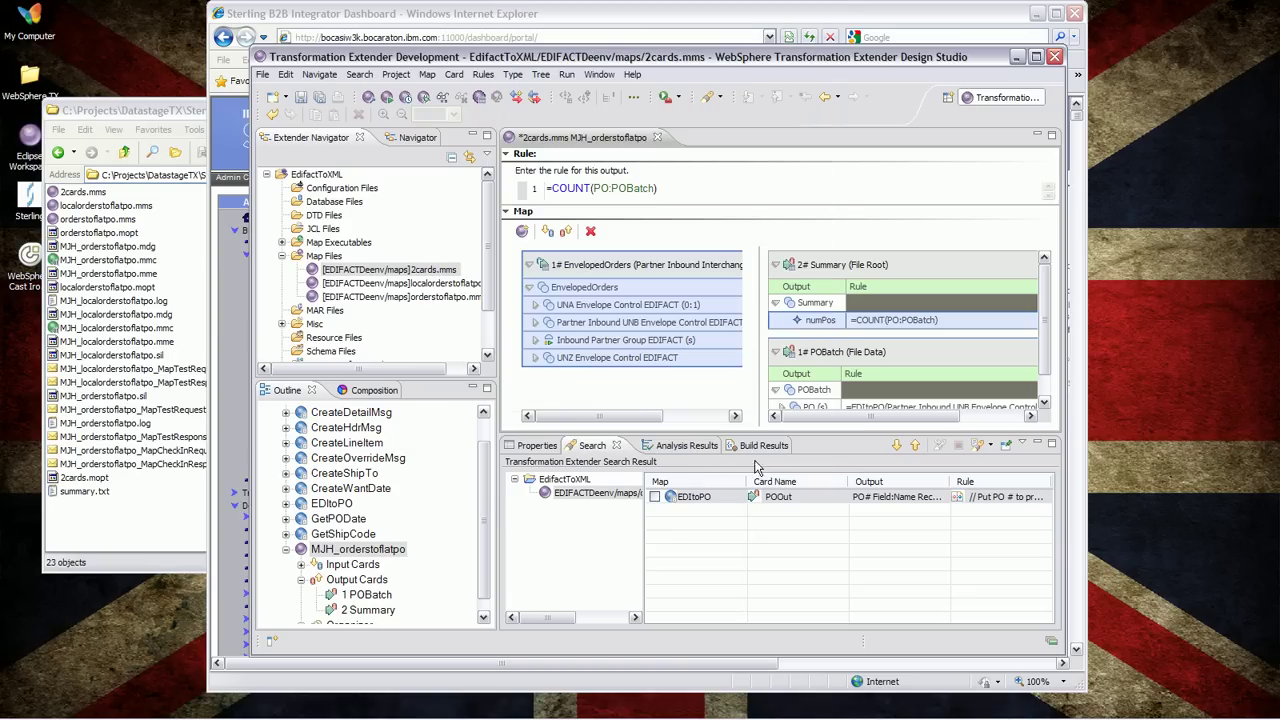
right_click(368, 556)
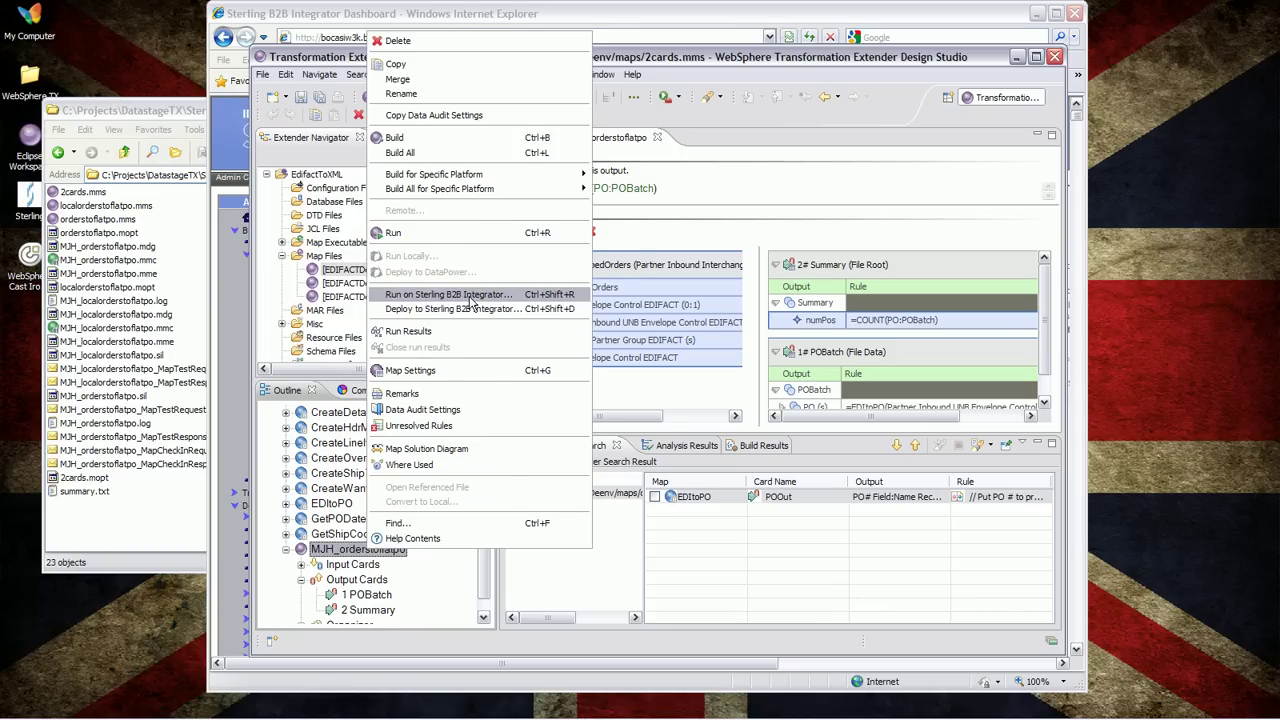
Run the MJH_orderstoflatpo map on Sterling B2B Integrator, dismiss the 'Input type contains errors' failure, and go up to the EDIFACTDeenv folder.
left_click(470, 300)
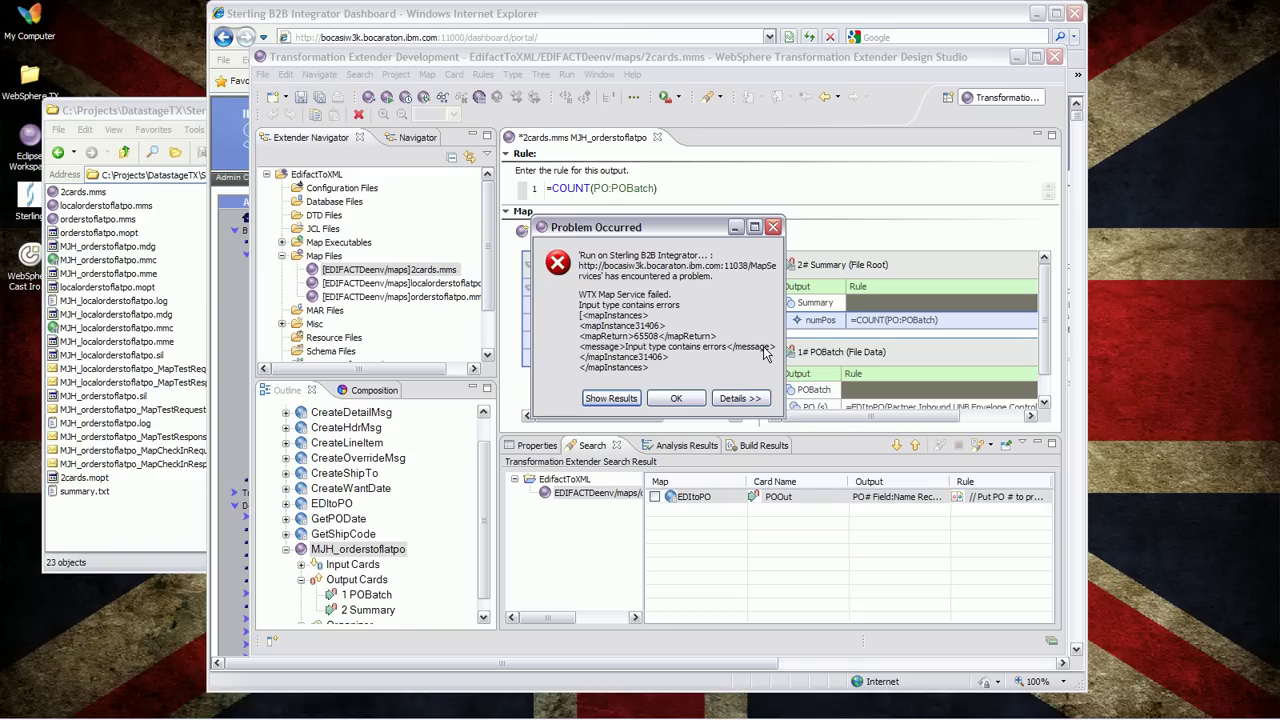
left_click(668, 399)
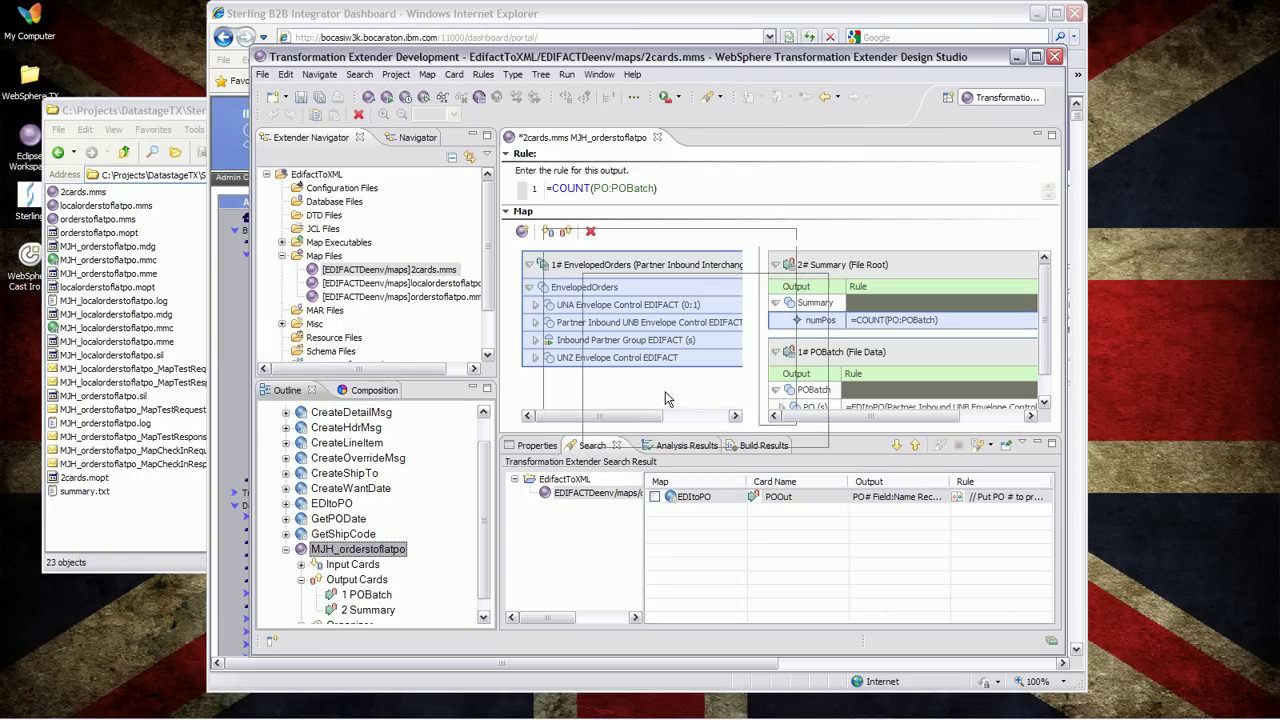
left_click(126, 153)
Open edifactin-multi-bad.txt from the data folder, highlight its 'XYZ+74:This segment is INVALID' line, then close it.
double_click(65, 206)
left_click(68, 207)
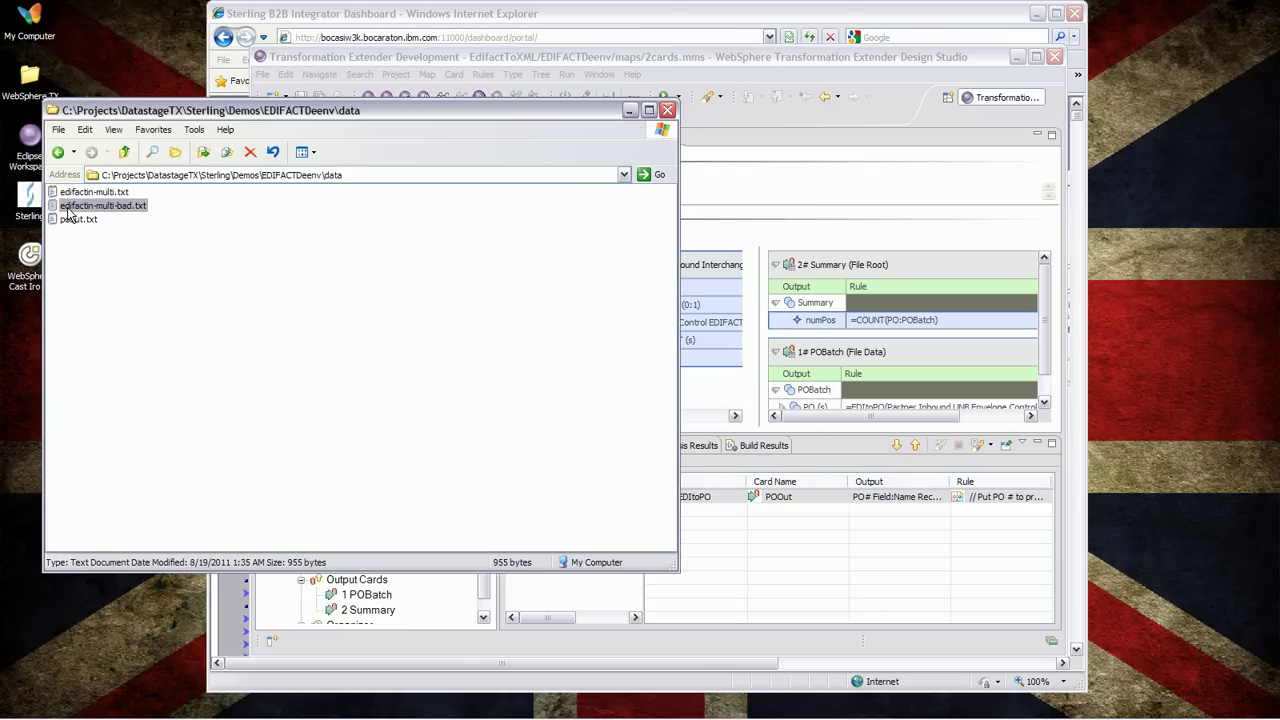
double_click(68, 208)
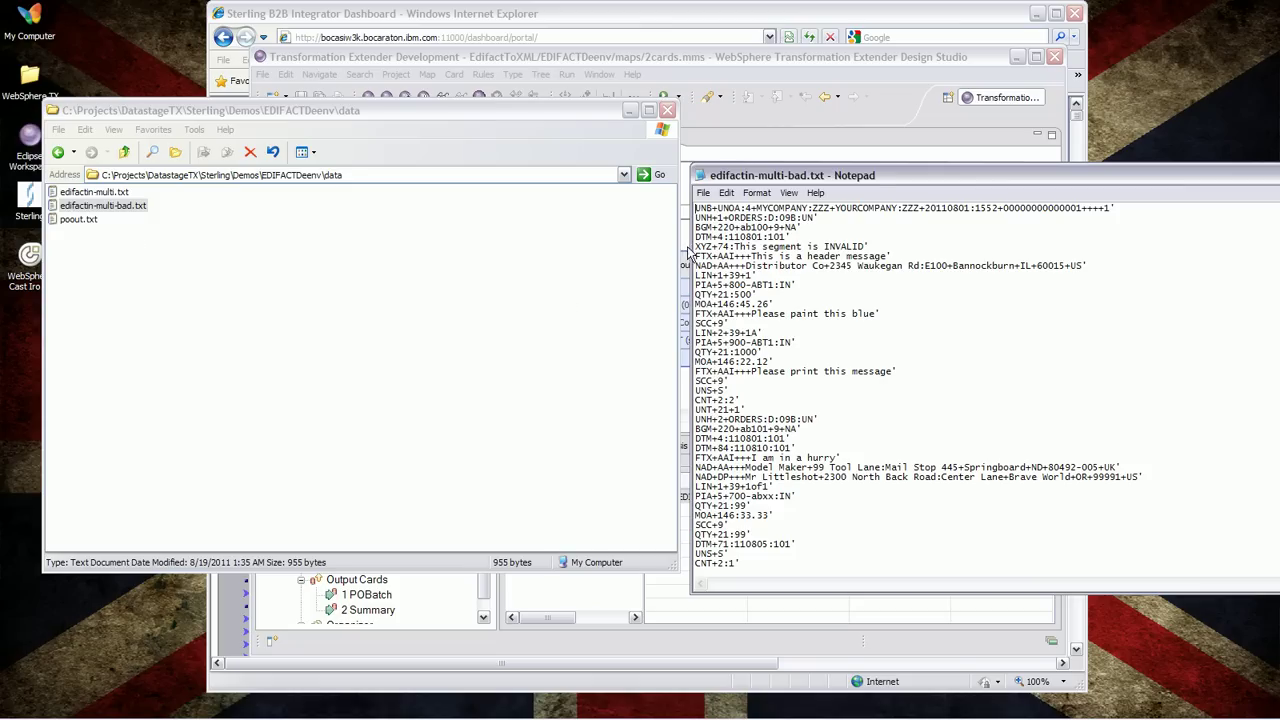
left_click_drag(695, 246, 885, 247)
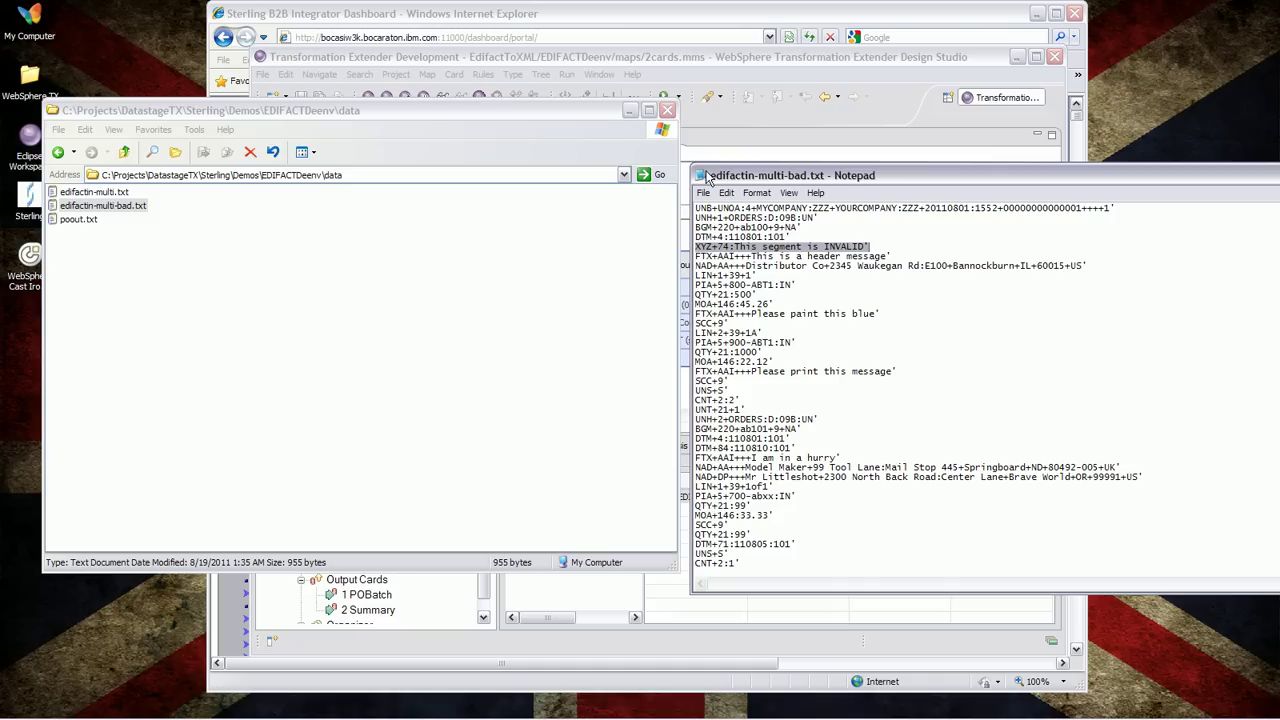
double_click(702, 174)
left_click(774, 38)
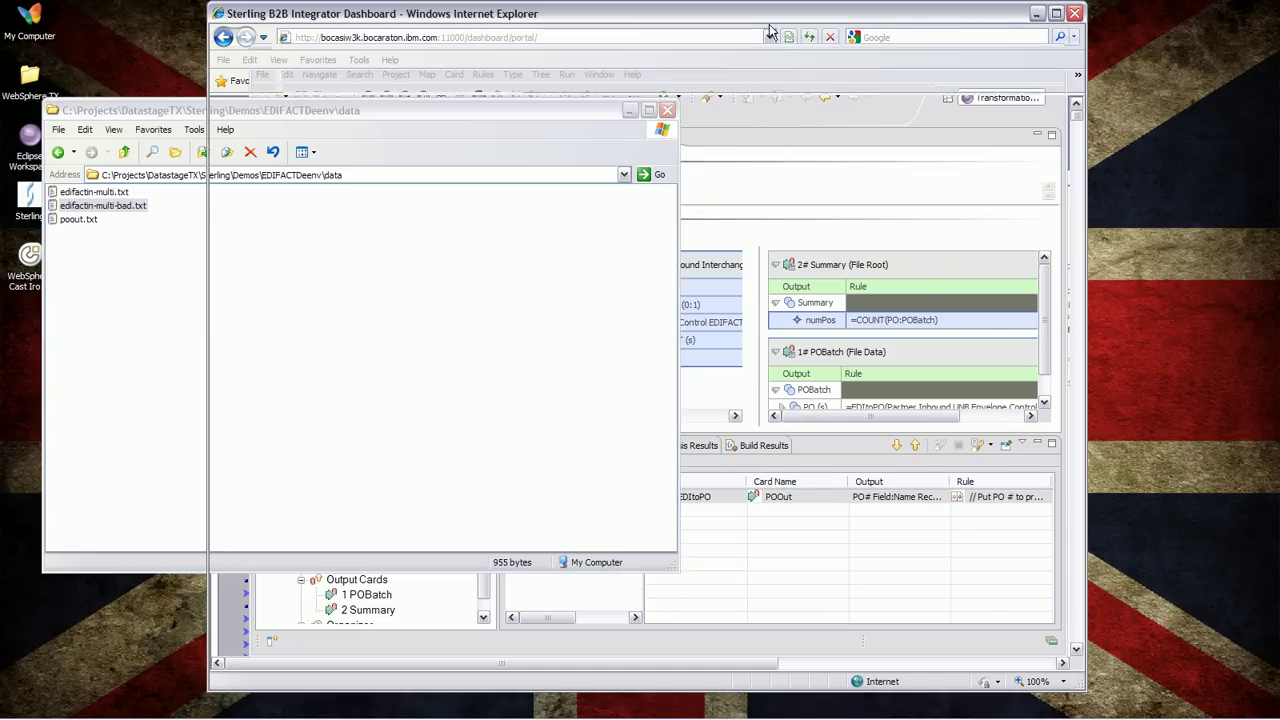
Execute DEMO_WTX with edifactin-multi-bad.txt uploaded as the input file.
left_click(485, 312)
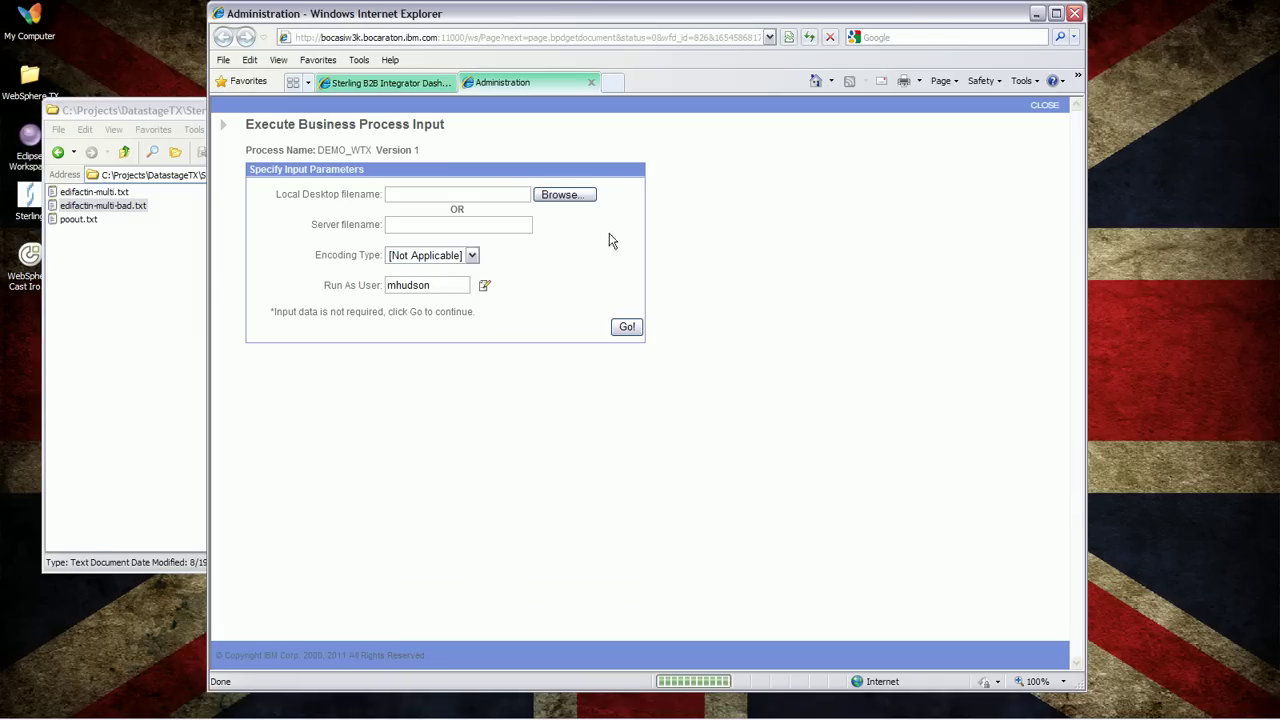
left_click(570, 196)
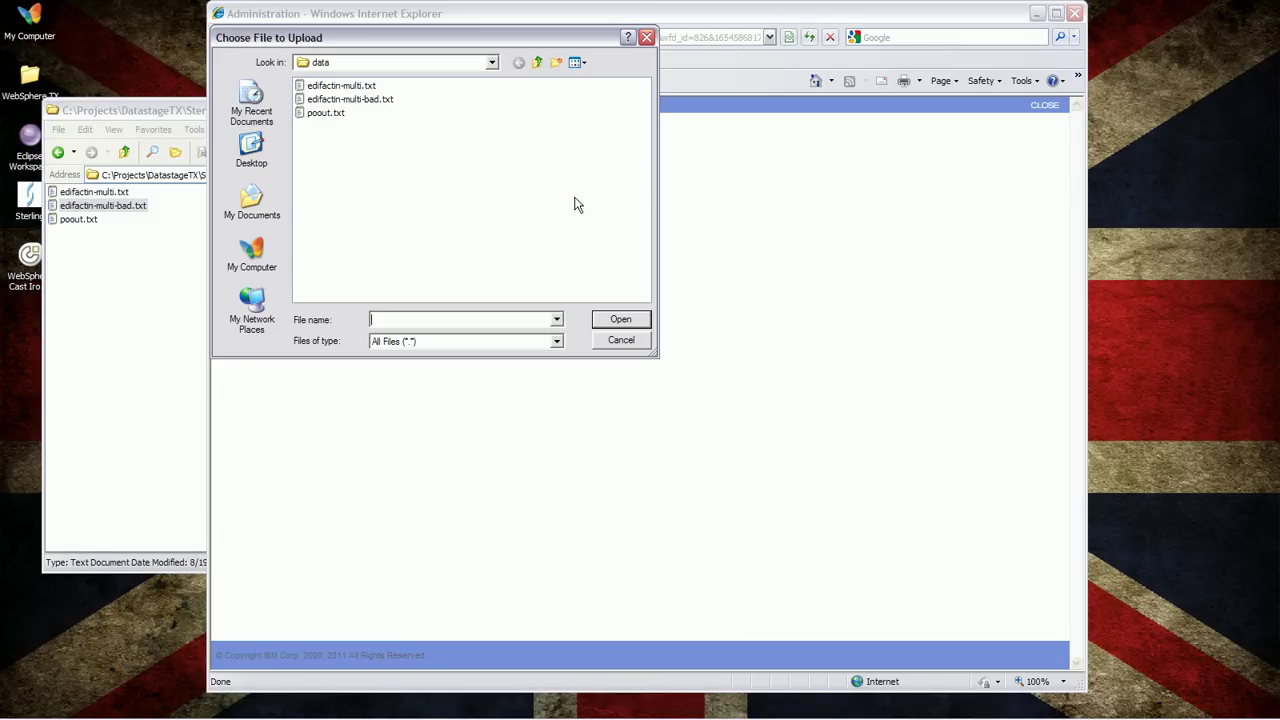
double_click(366, 104)
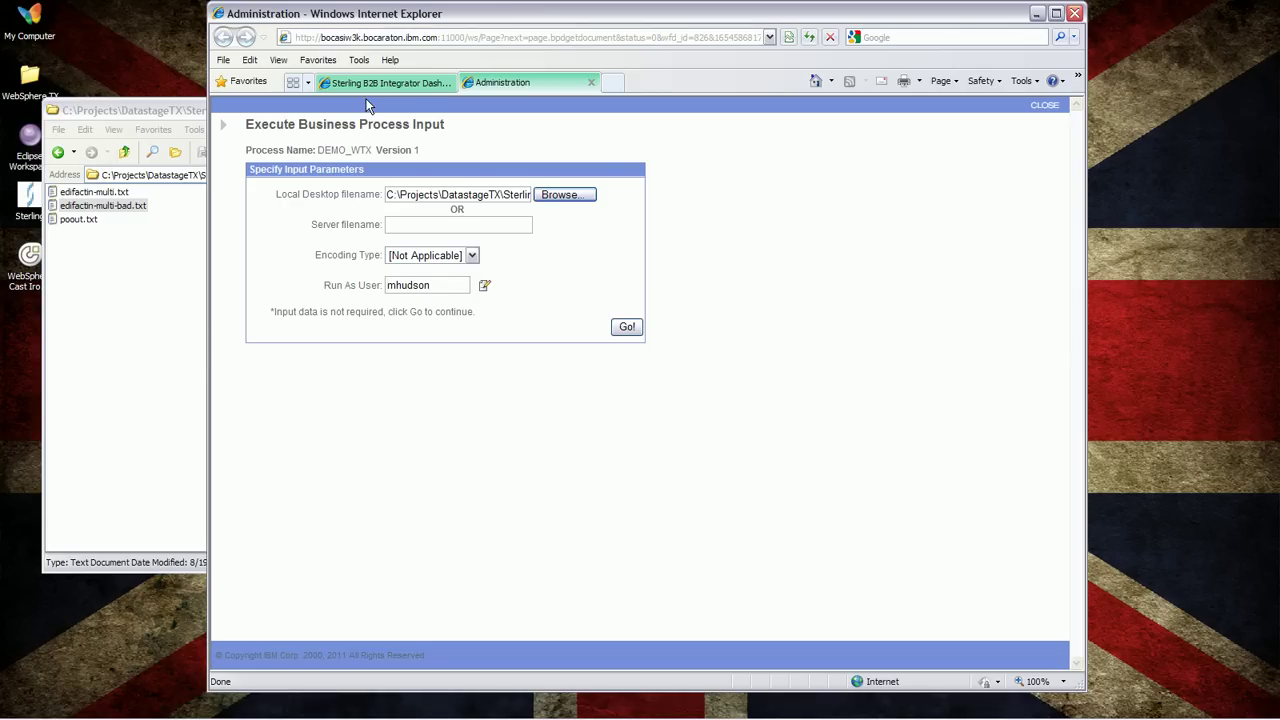
left_click(627, 330)
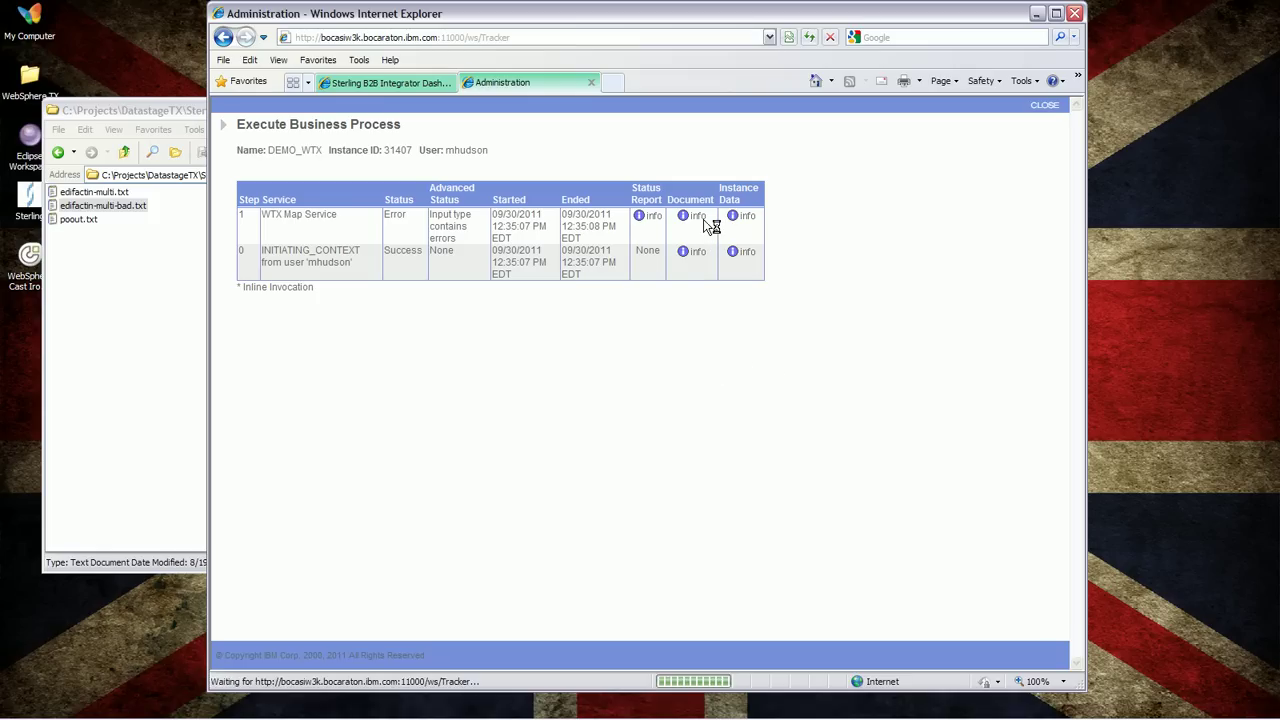
Read through the WTX Map Service step's XML status report (mapReturn 65508), then close it.
left_click(660, 224)
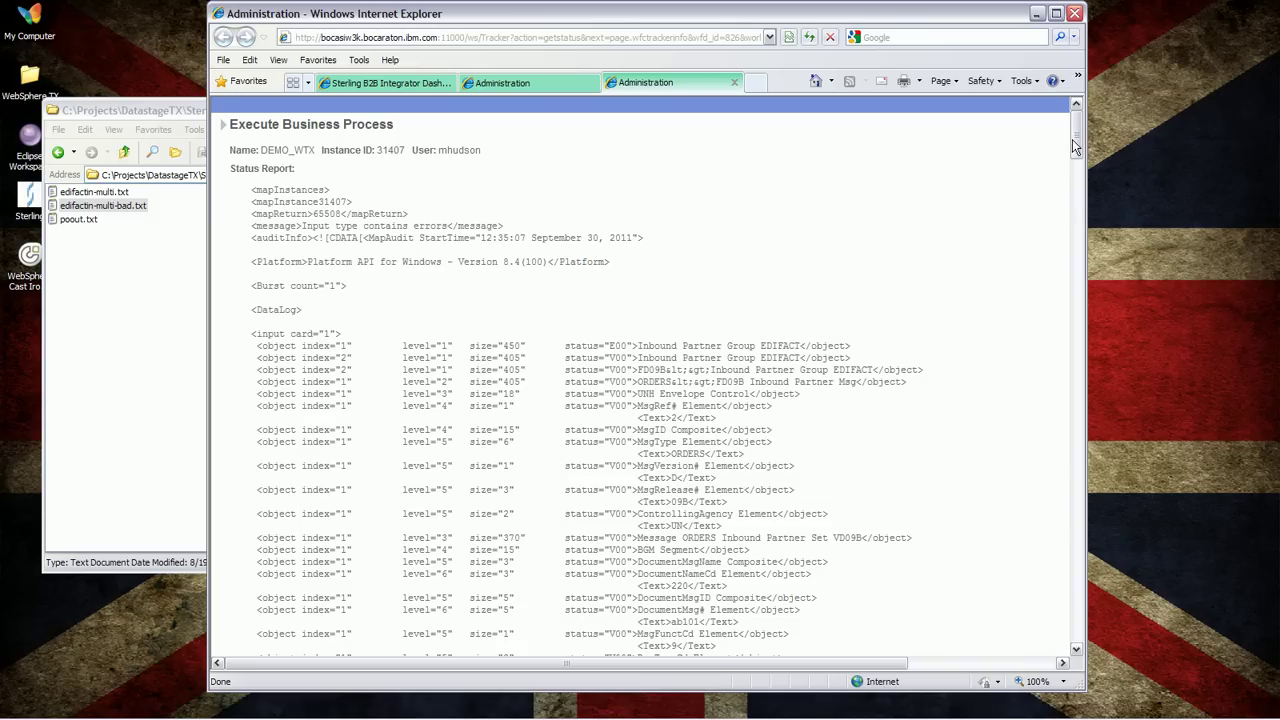
left_click_drag(1077, 146, 1123, 120)
left_click(734, 84)
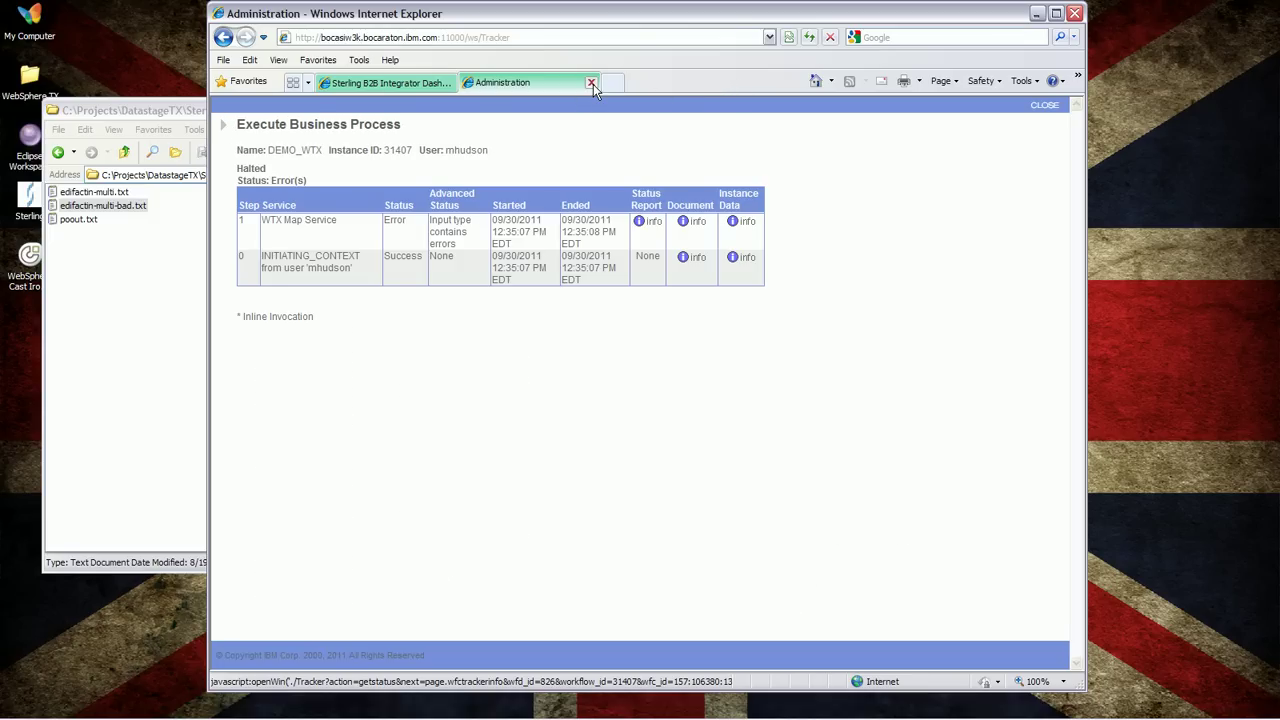
Close the run results, go to Trading Partner > Document Envelopes and search envelope names for 'ED'.
left_click(592, 84)
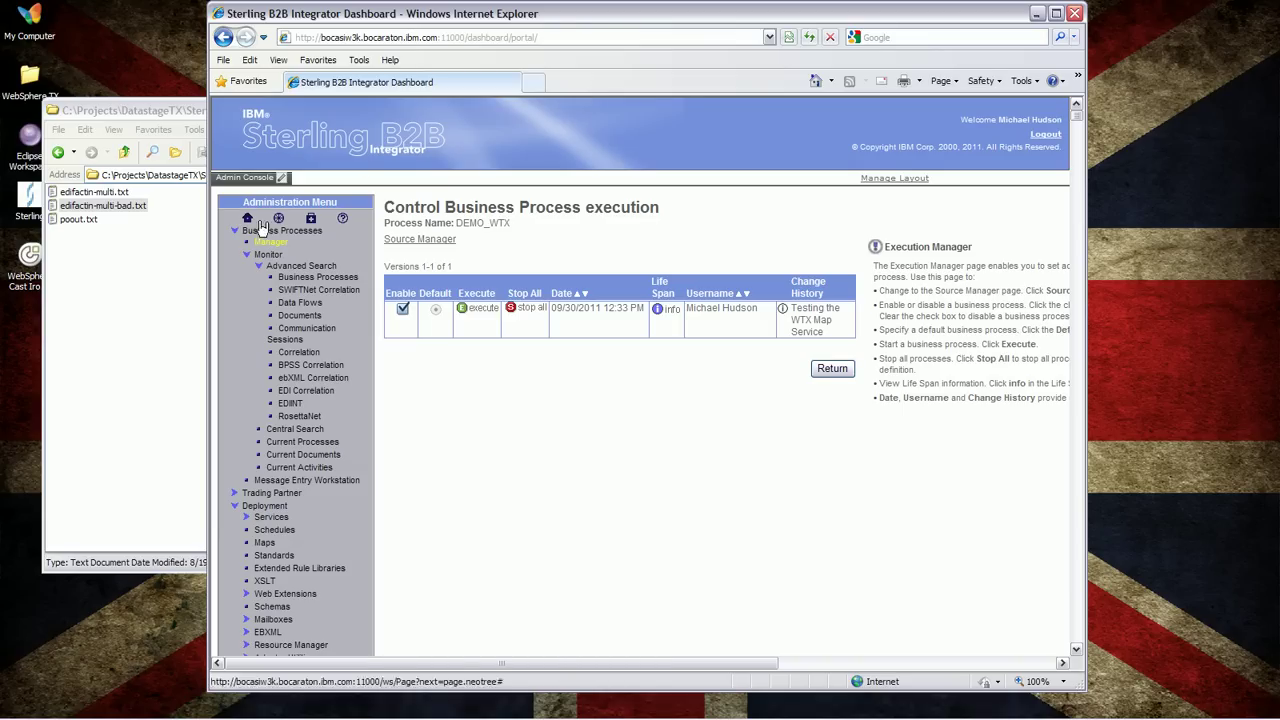
left_click(248, 256)
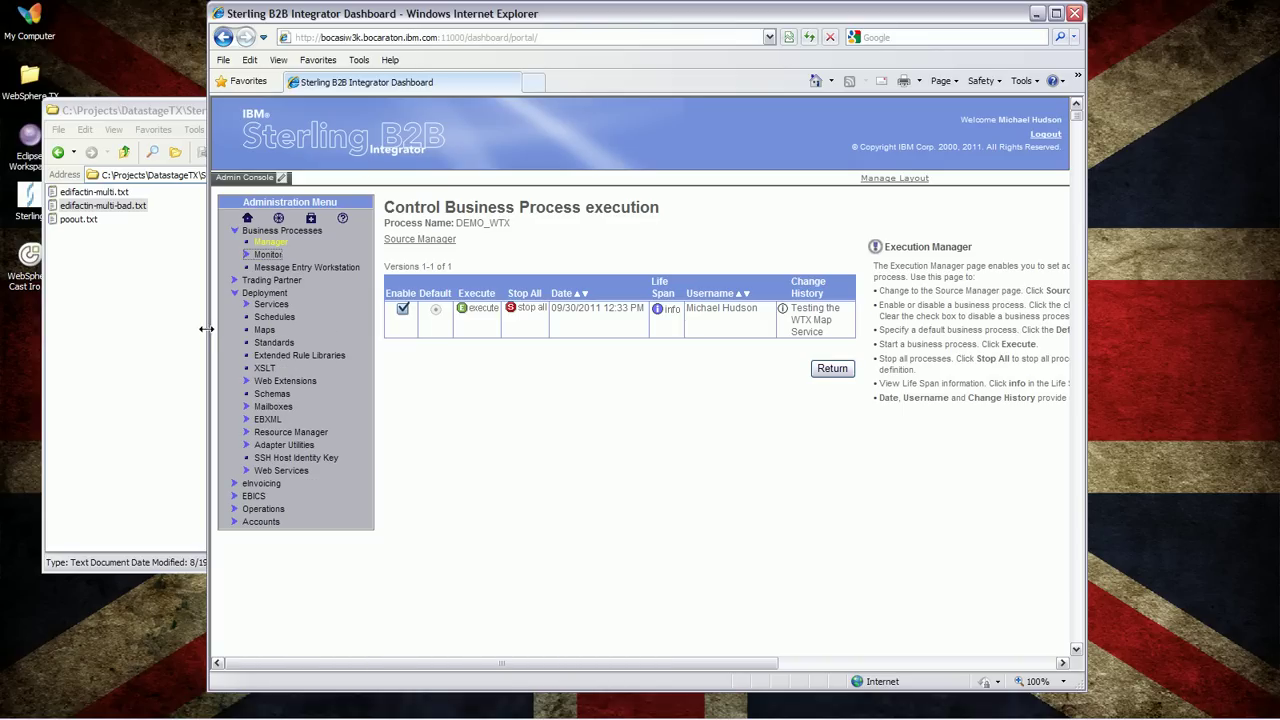
left_click(234, 281)
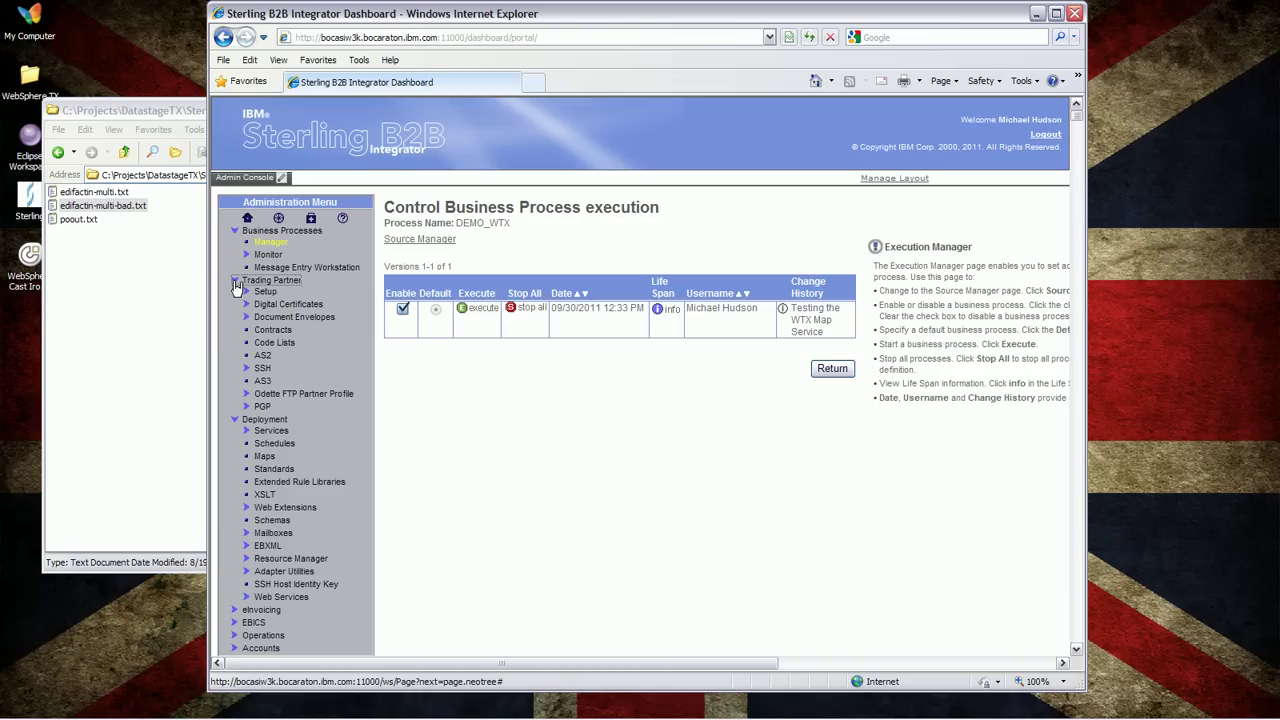
left_click(272, 317)
left_click(288, 330)
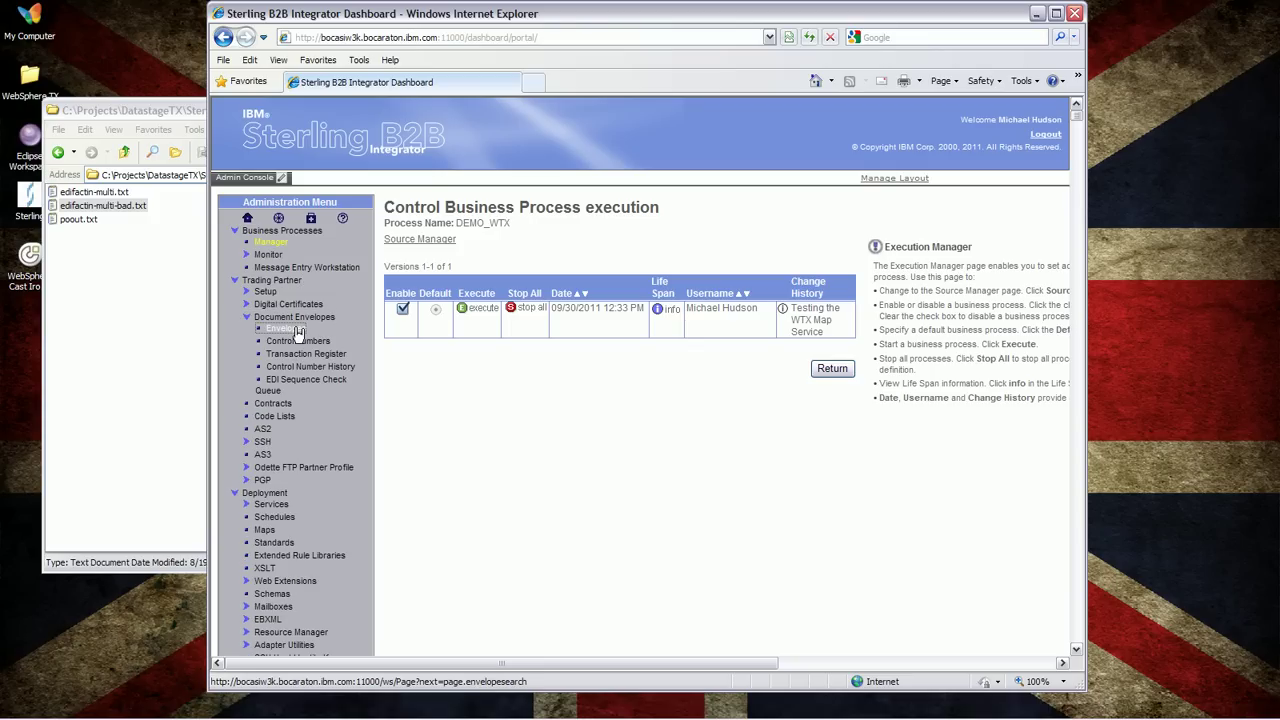
left_click(580, 337)
type("ED")
left_click(744, 467)
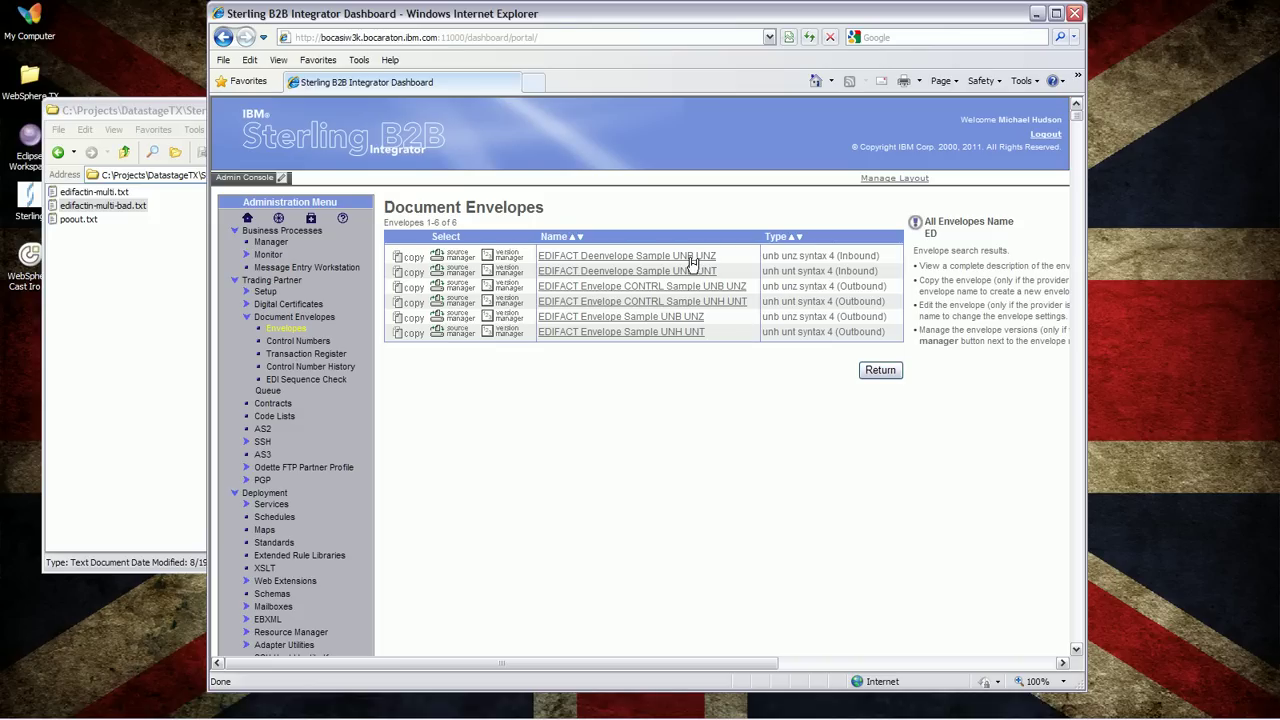
Open the EDIFACT Deenvelope Sample UNB UNZ envelope and highlight its 'Use WTX compliance checking: Yes' setting.
left_click(575, 261)
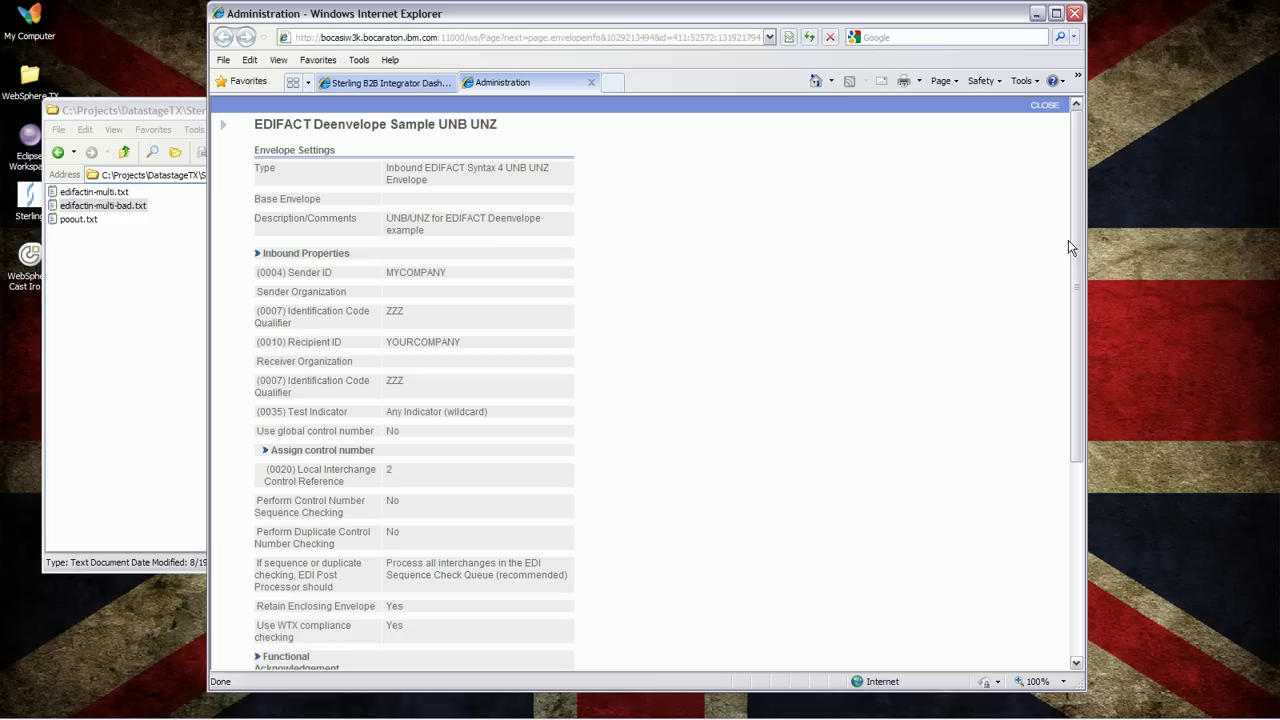
left_click_drag(1072, 247, 1030, 390)
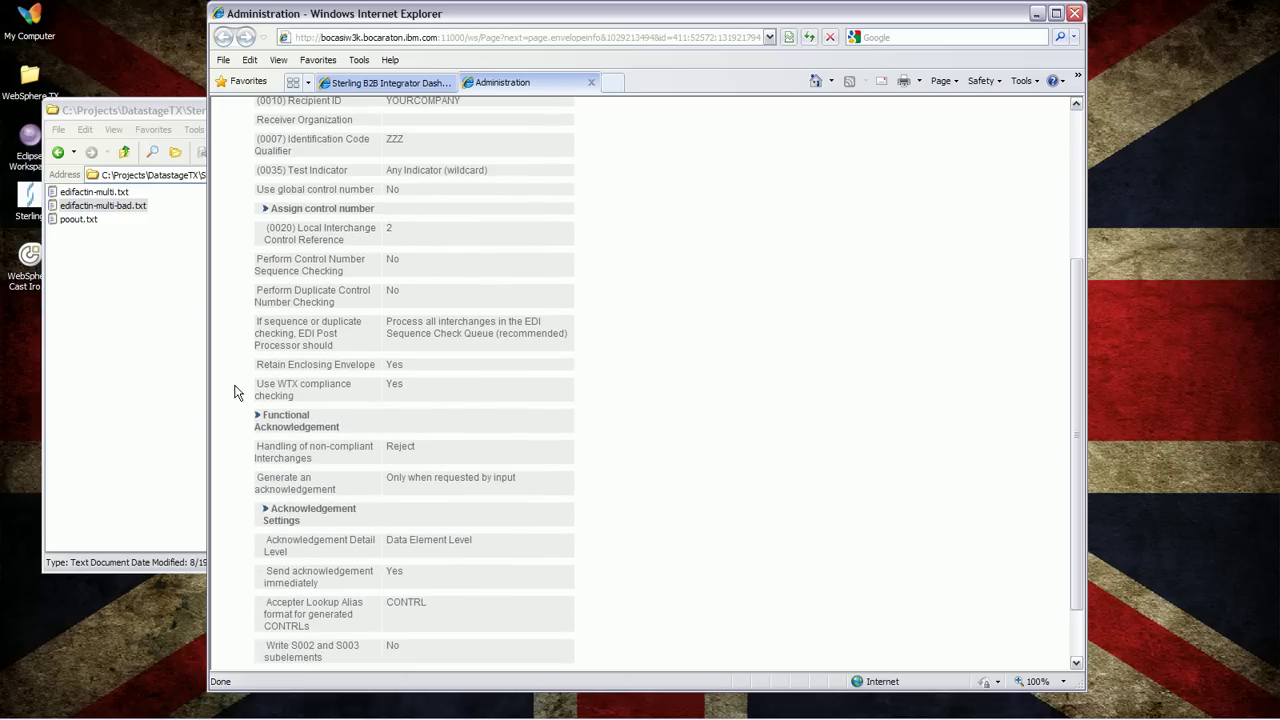
left_click_drag(252, 395, 258, 395)
left_click(285, 388)
left_click_drag(262, 387, 320, 394)
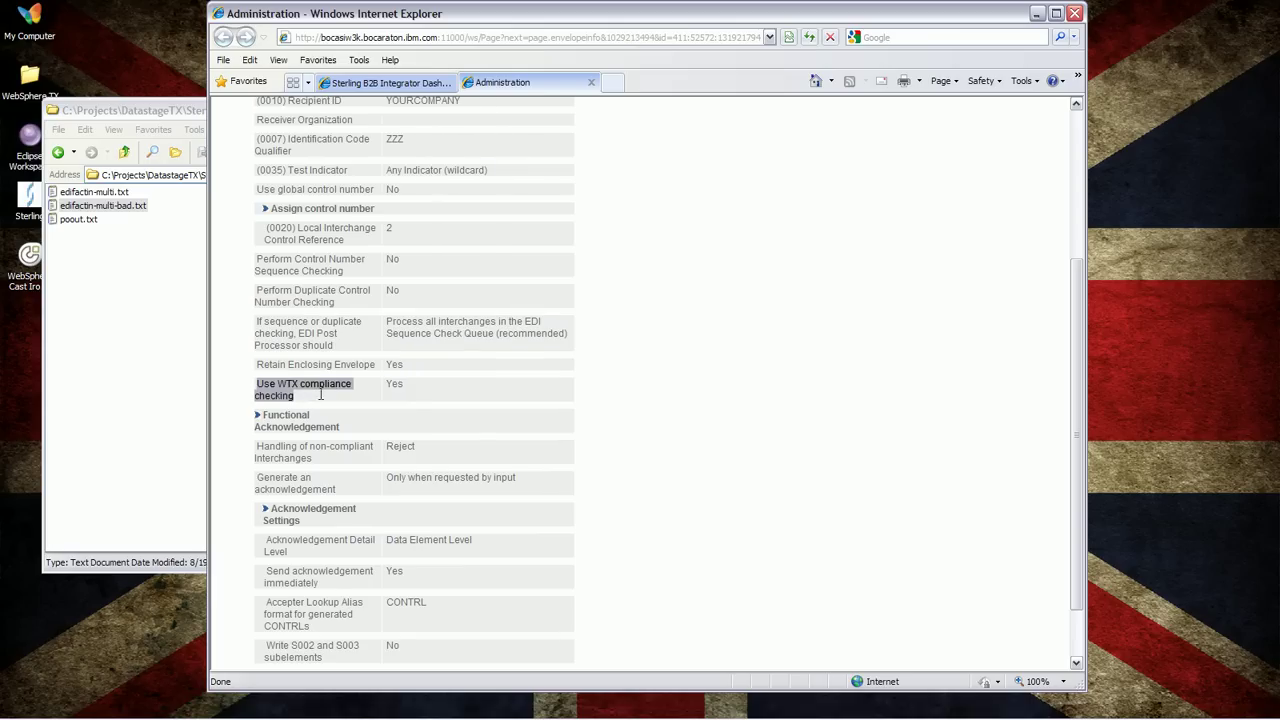
left_click(413, 388)
left_click_drag(397, 388, 386, 389)
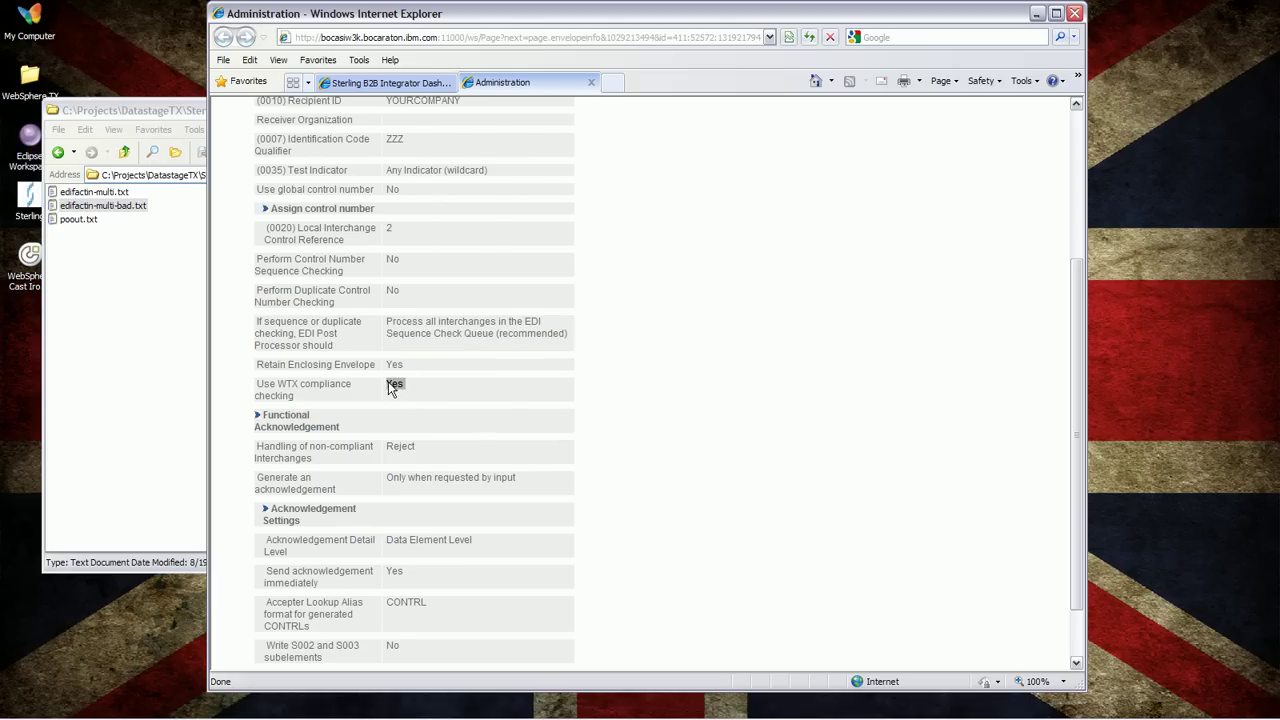
left_click(575, 411)
Open the EDIFACT Deenvelope Sample UNH UNT envelope, highlight Map Name orderstoflatpo (WTX), then close it.
left_click(591, 83)
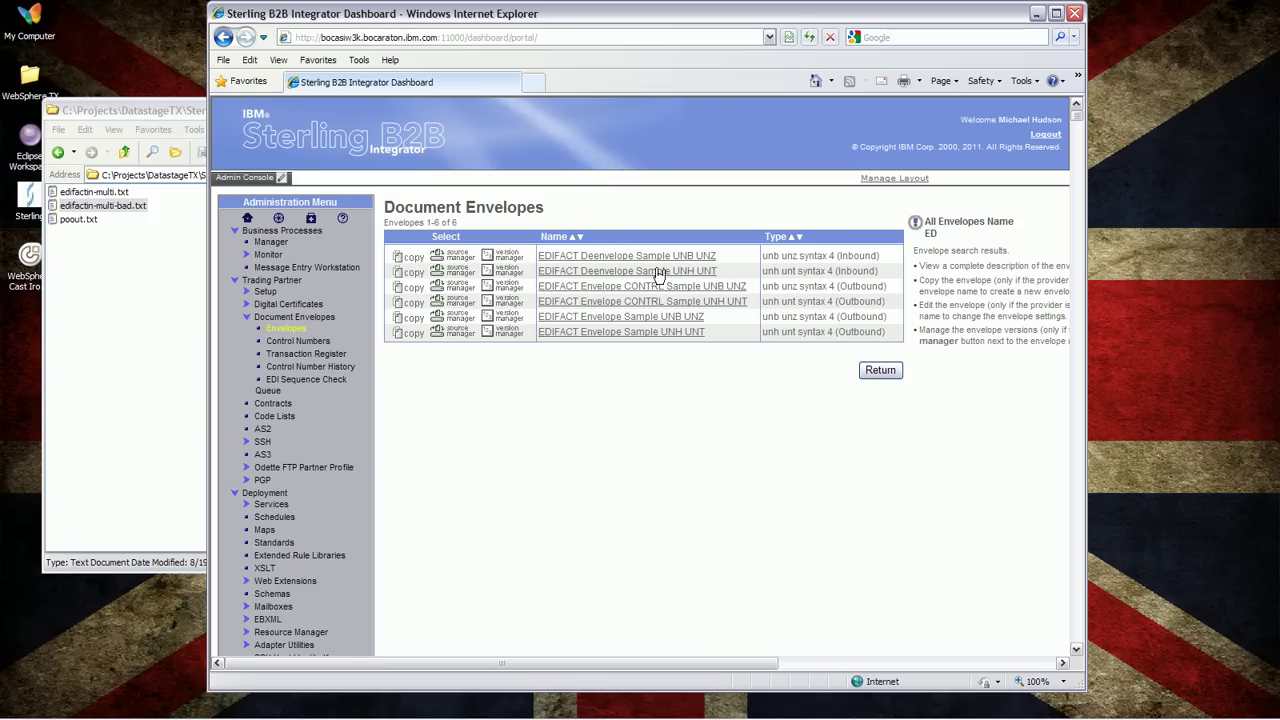
left_click(658, 272)
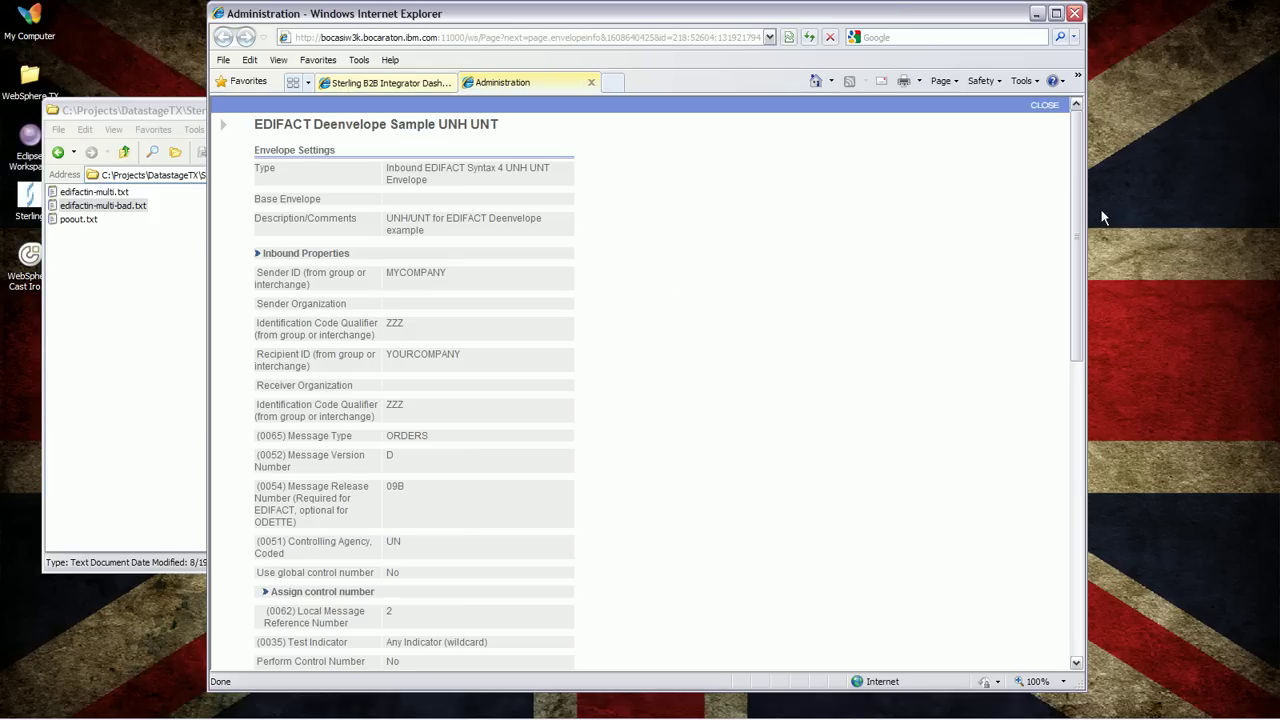
left_click_drag(1080, 214, 996, 451)
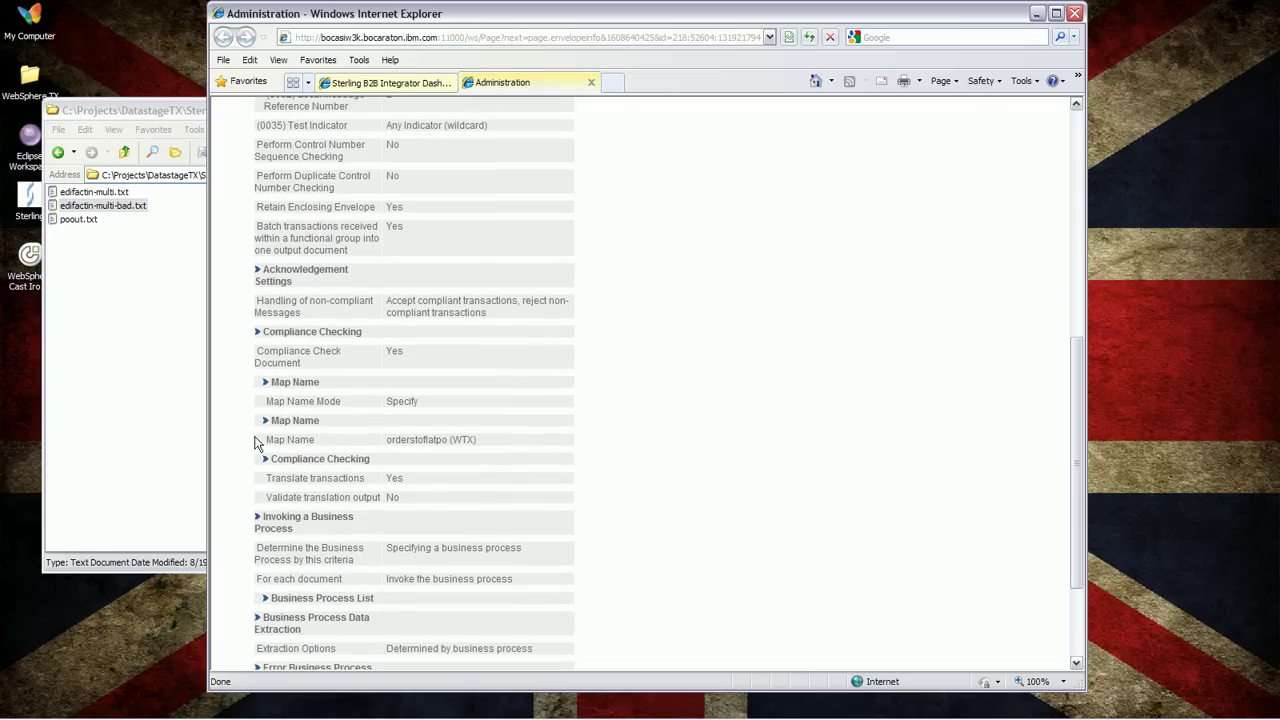
left_click_drag(263, 440, 505, 449)
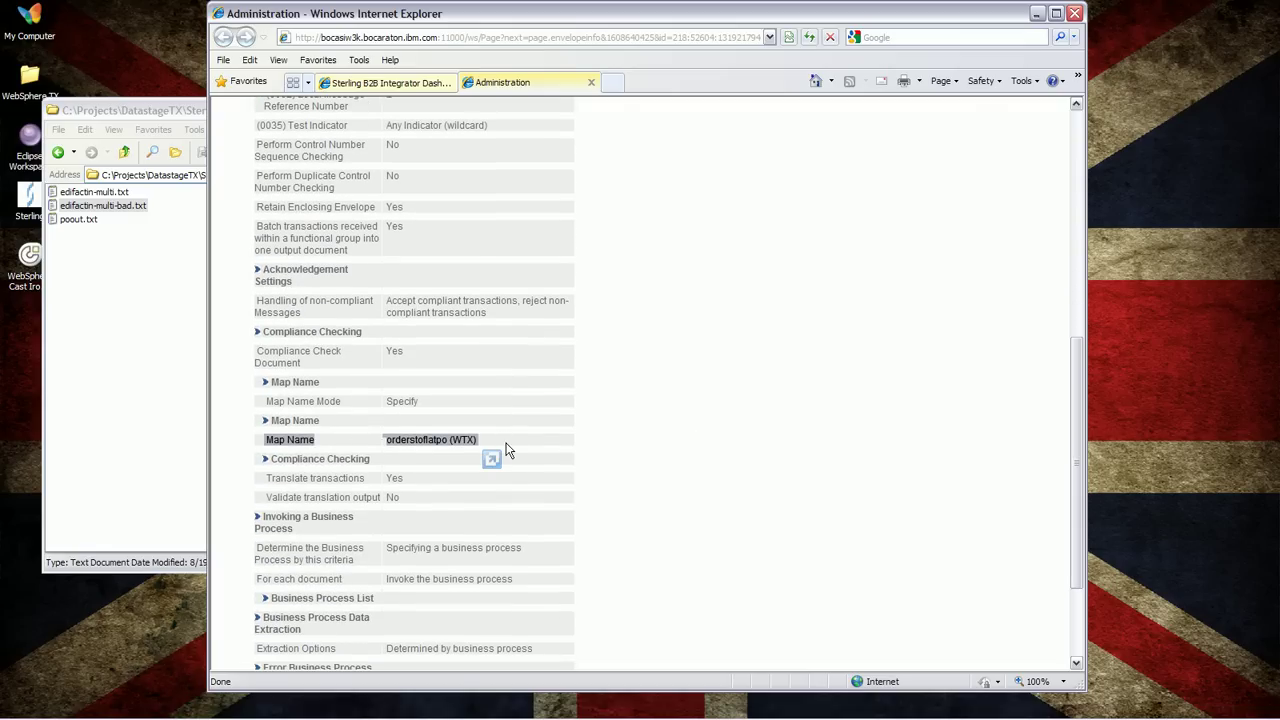
left_click_drag(505, 449, 591, 86)
left_click(591, 84)
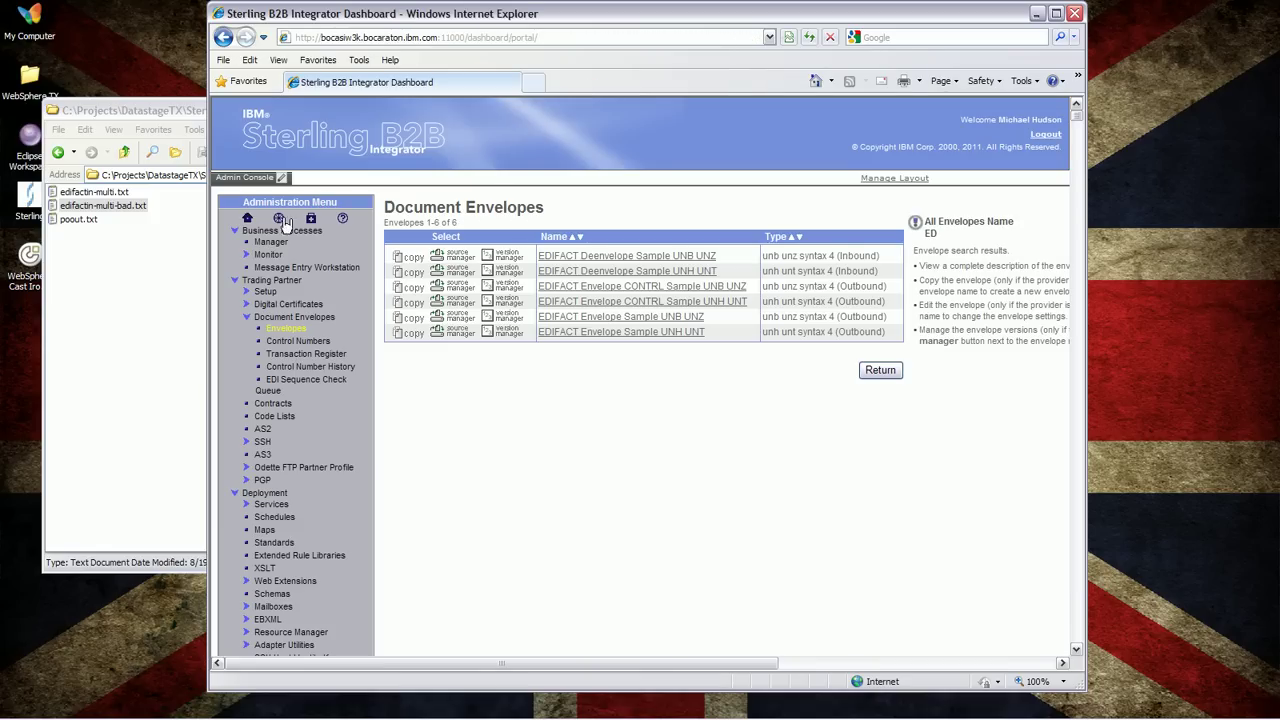
Search the Business Process Manager for 'ED' processes and open EDIFACTDeenvelopeUnified's execution manager.
left_click(268, 242)
left_click(591, 356)
type("ED")
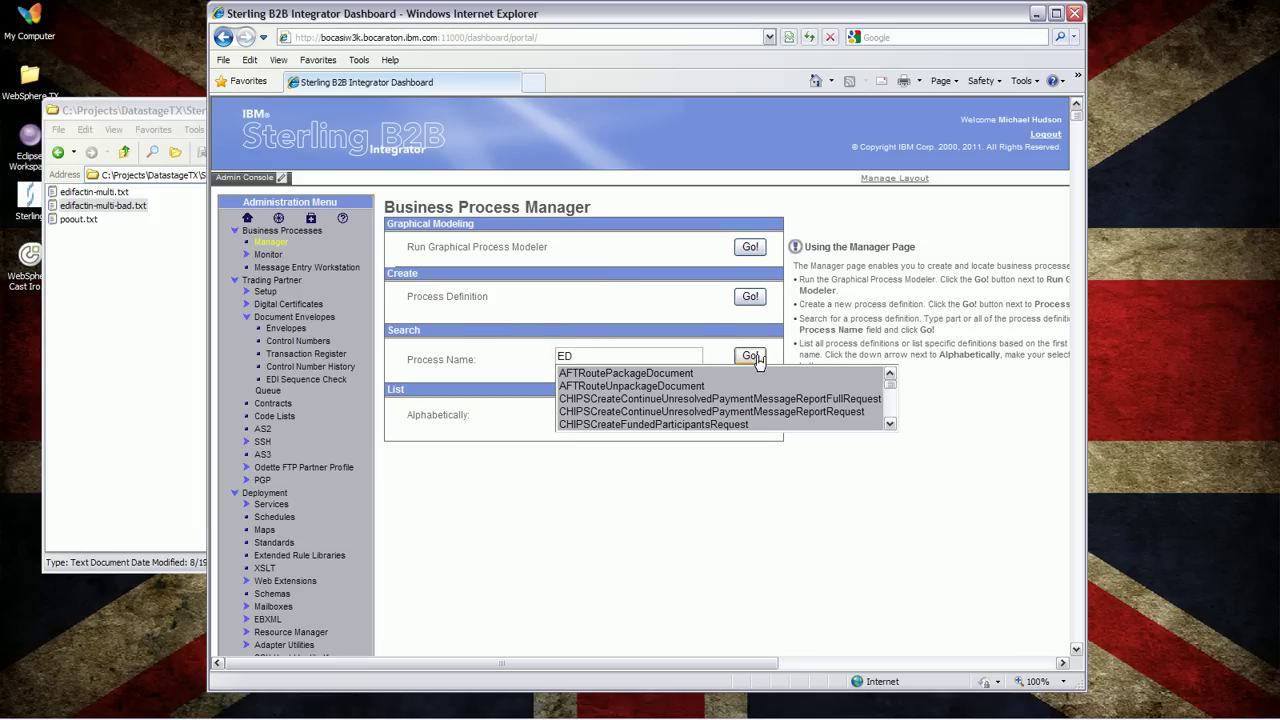
left_click(757, 355)
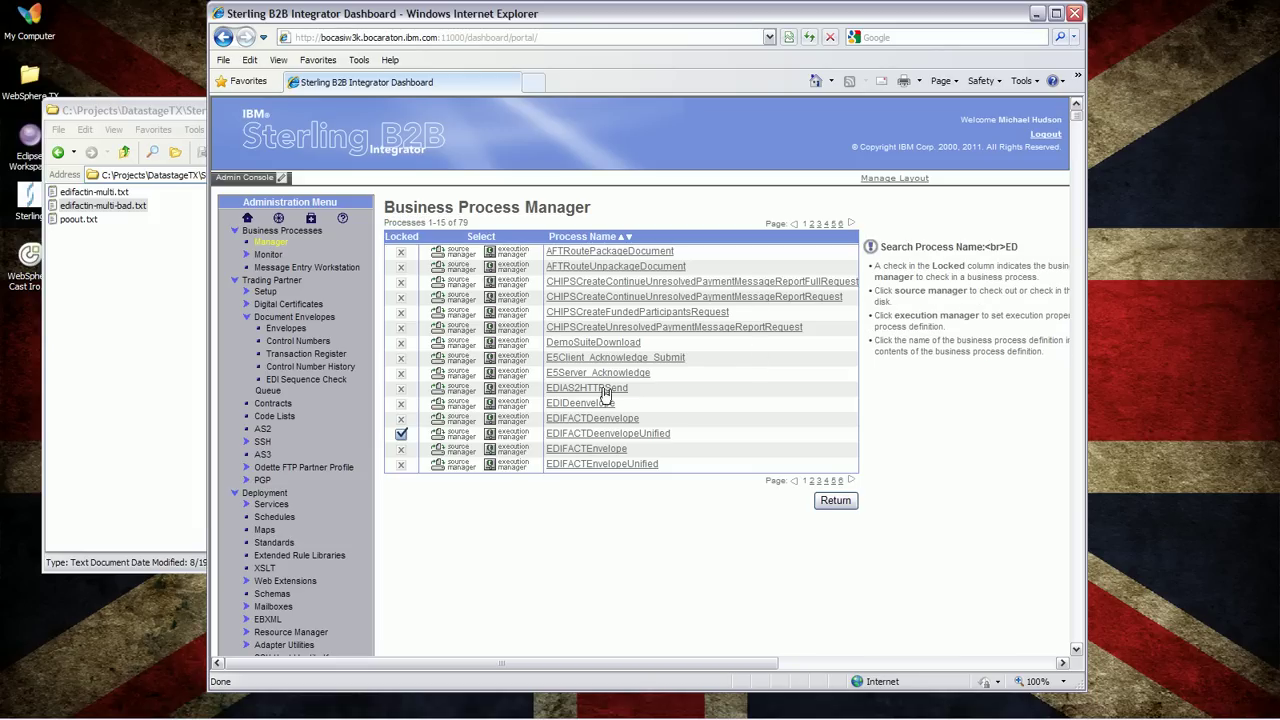
left_click(507, 438)
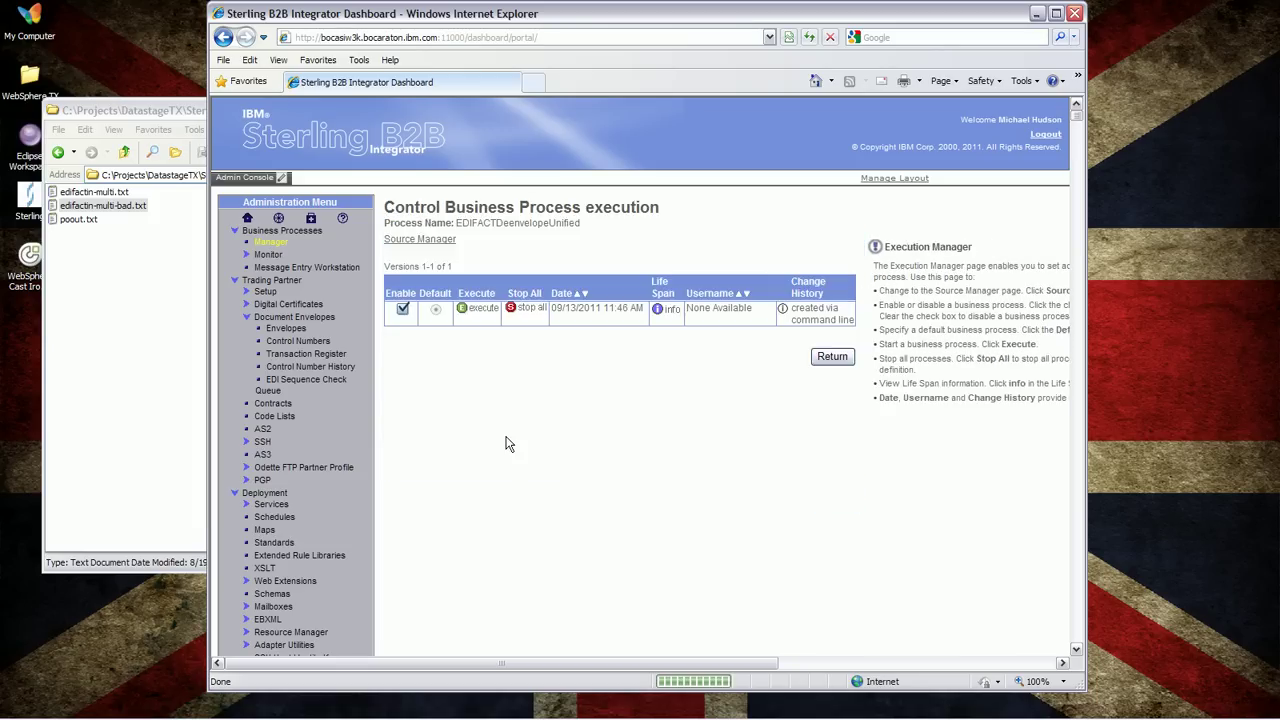
Execute EDIFACTDeenvelopeUnified on an uploaded edifactin-multi-bad.txt and open the decision engine step's documents.
left_click(483, 309)
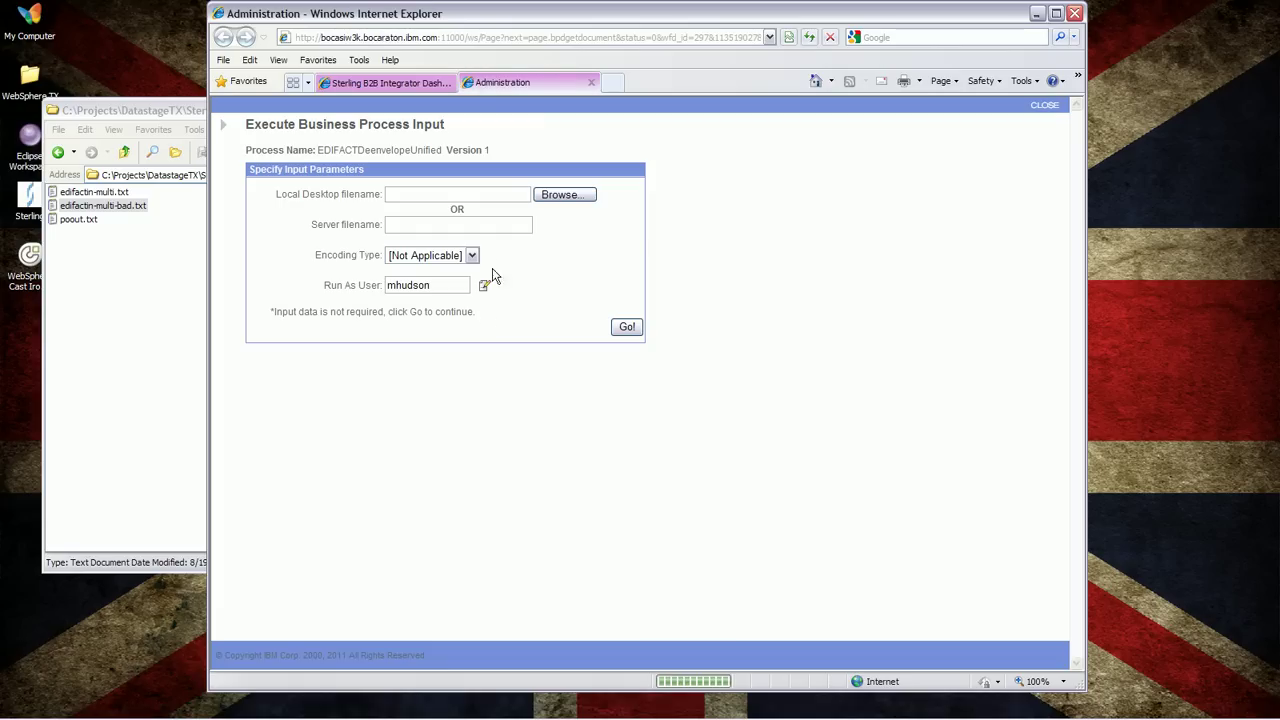
left_click(560, 193)
double_click(338, 99)
left_click(629, 332)
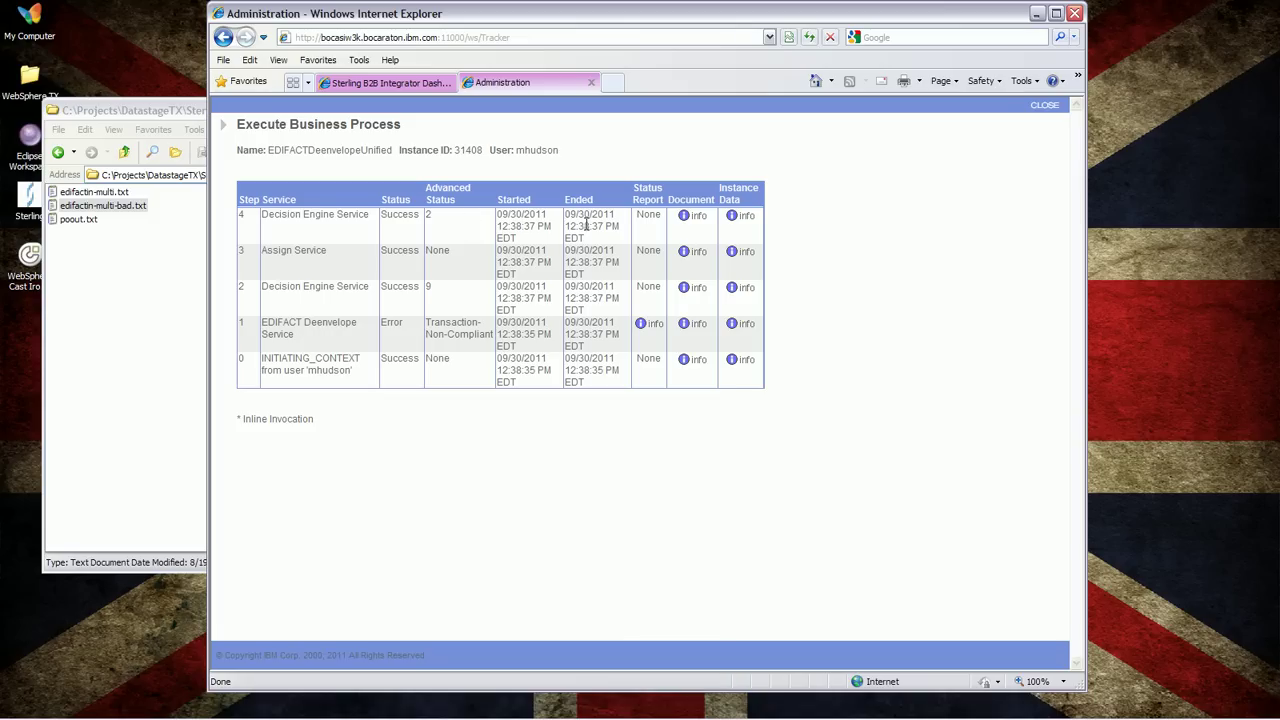
left_click(699, 218)
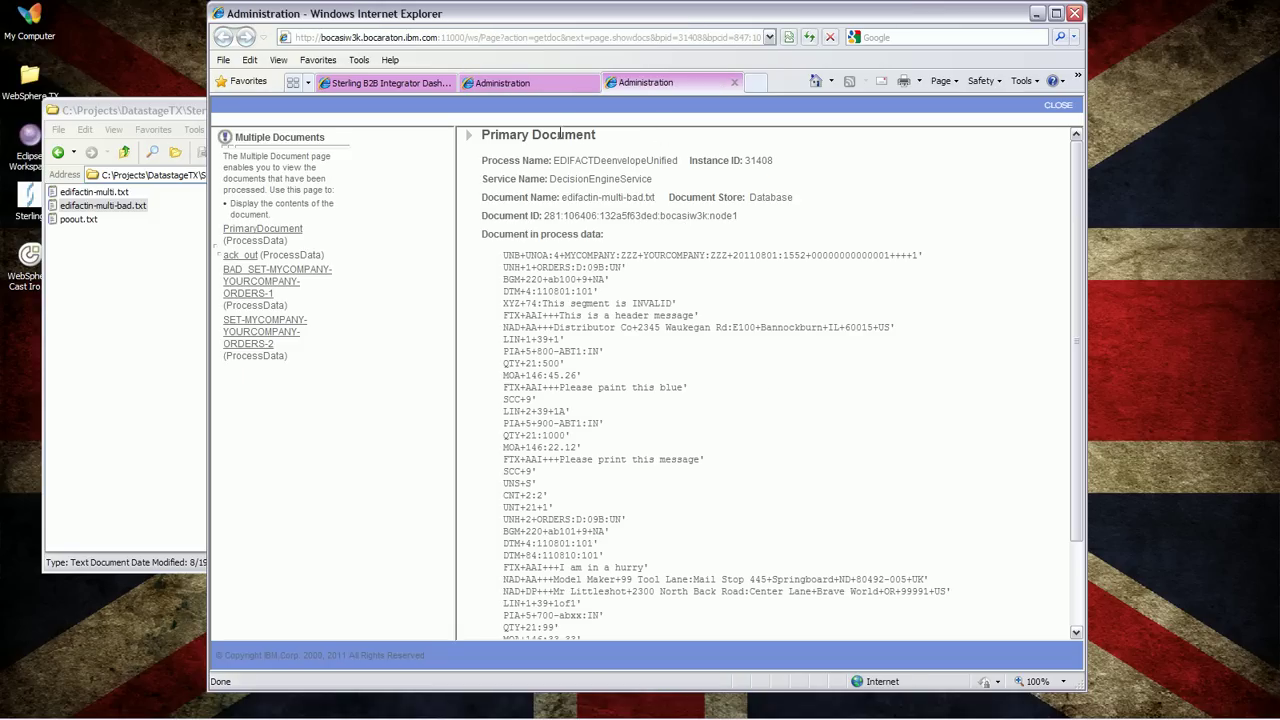
View the ack_out, BAD_SET-...-ORDERS-1 and SET-...-ORDERS-2 documents, then close the documents viewer.
left_click(245, 256)
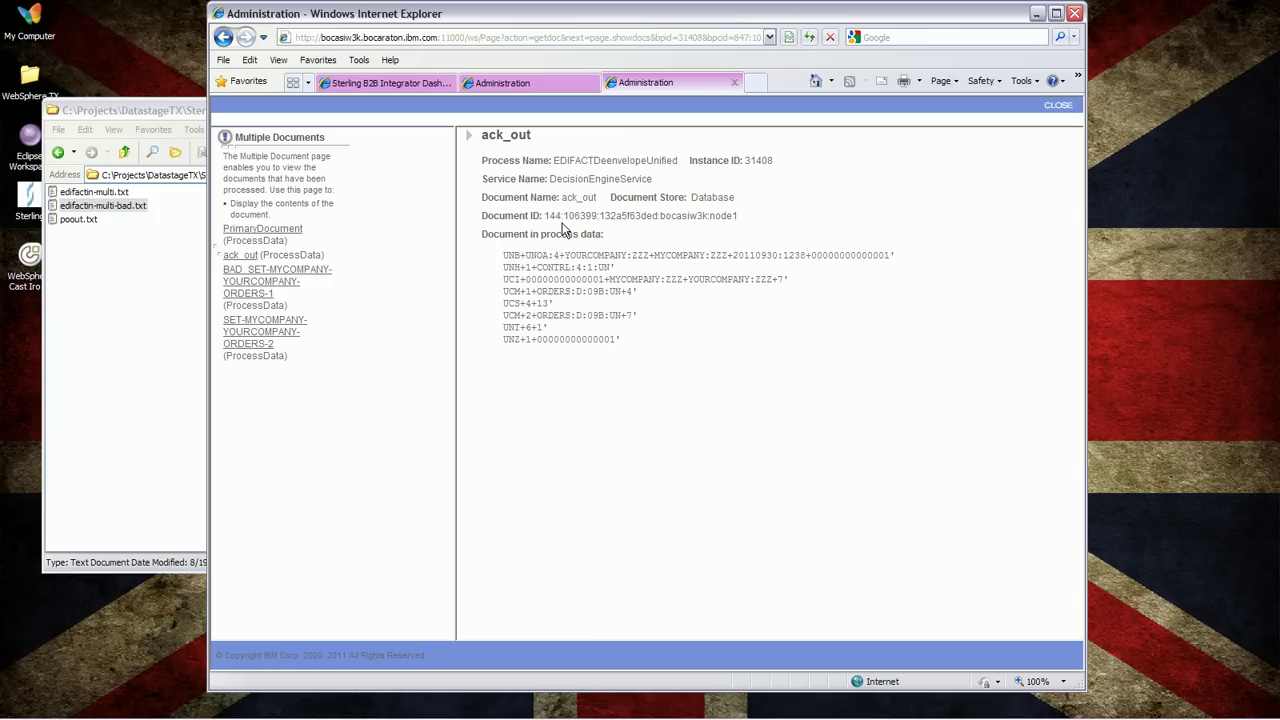
left_click(266, 289)
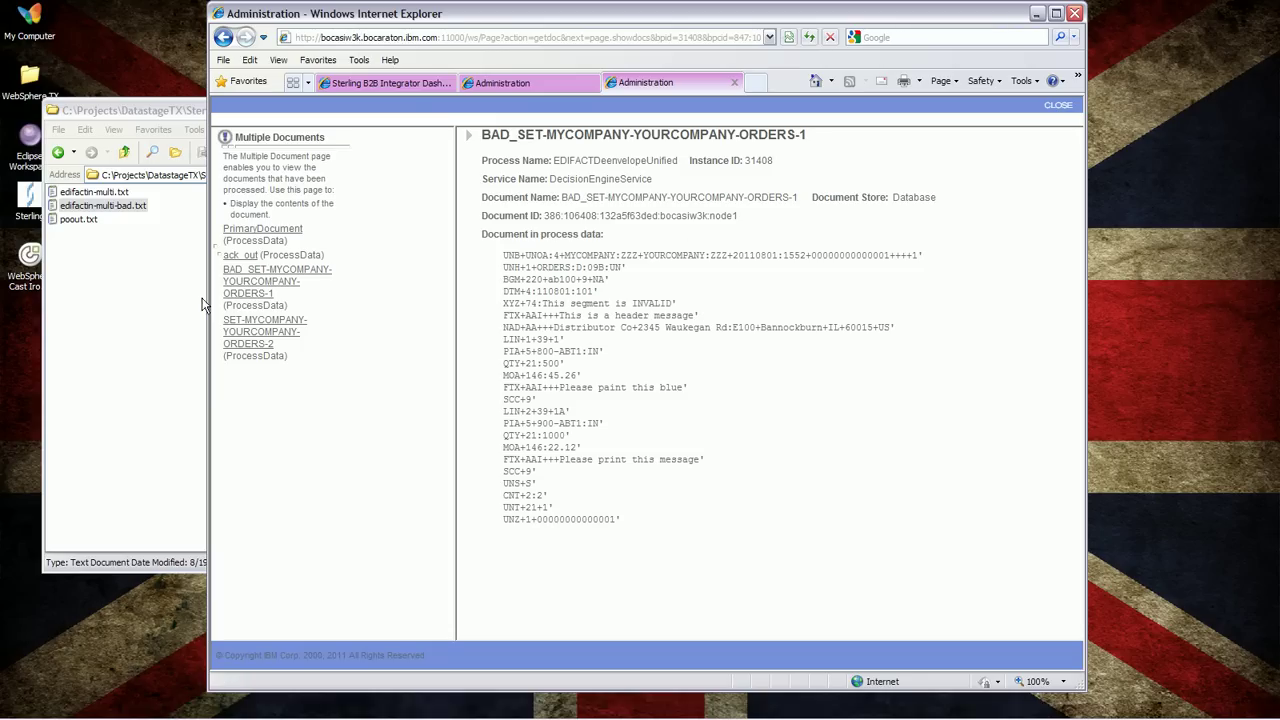
left_click(238, 328)
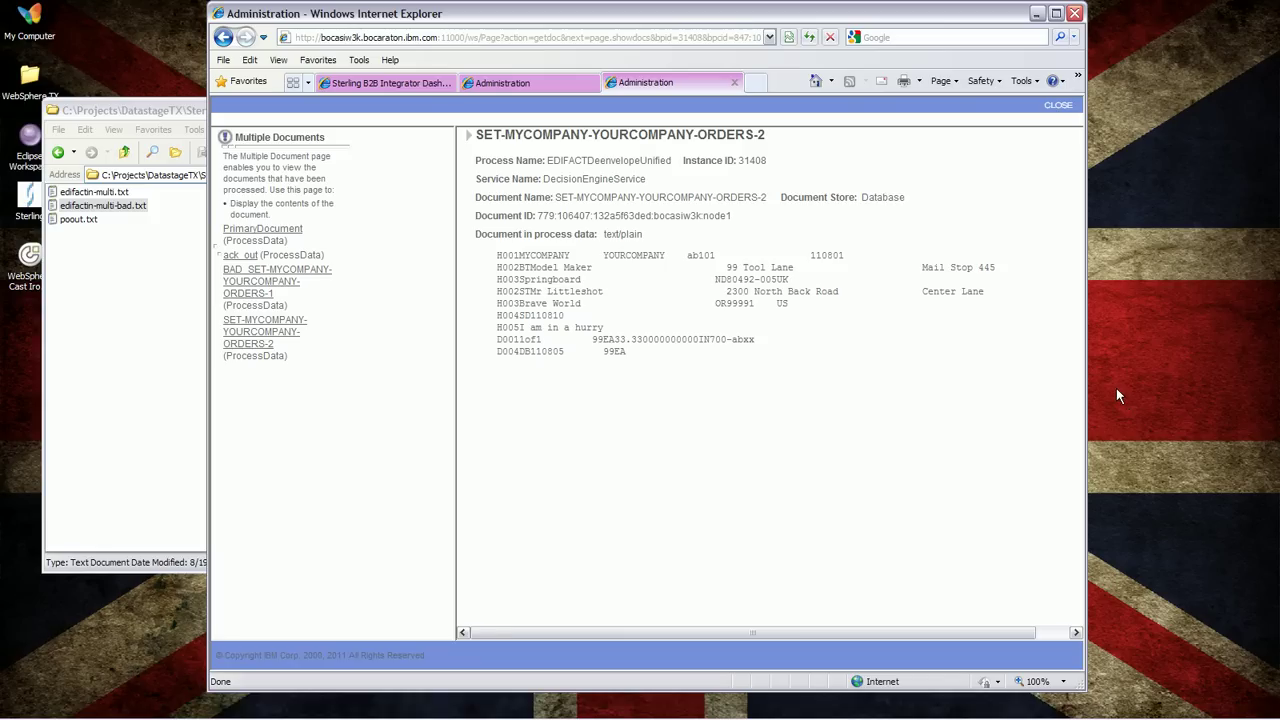
left_click(734, 83)
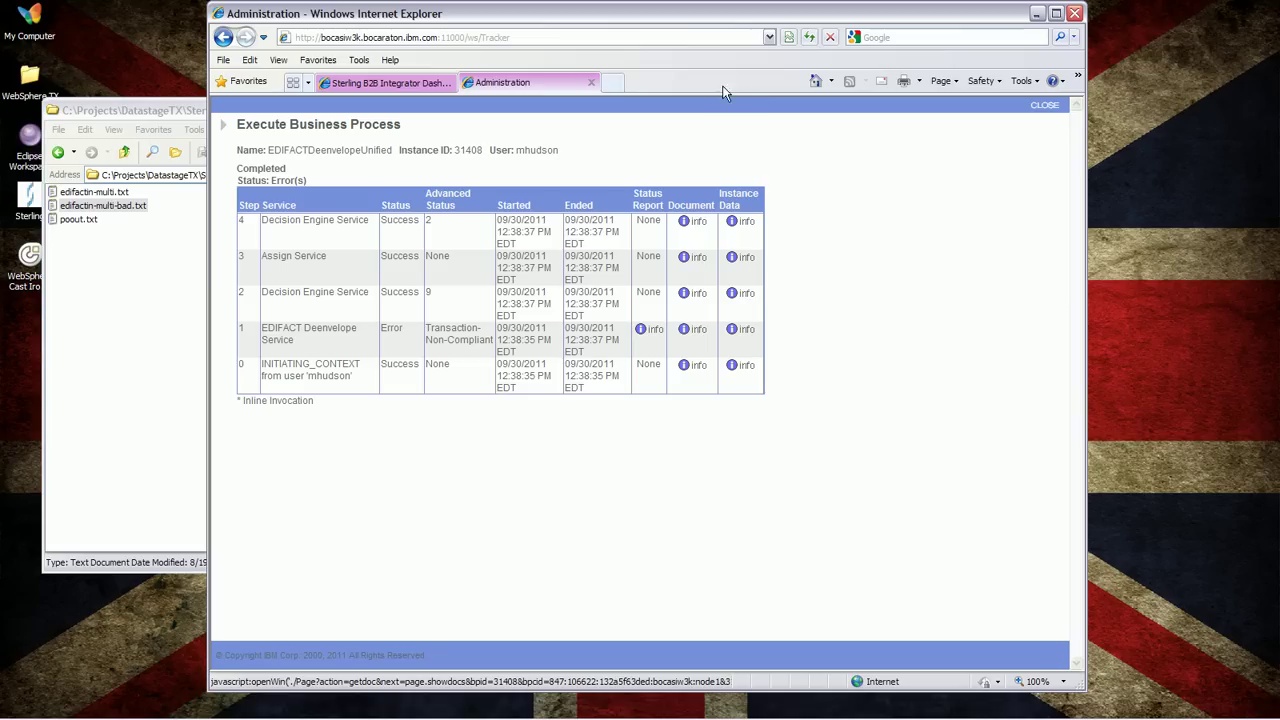
Rerun EDIFACTDeenvelopeUnified with edifactin-multi.txt as the uploaded input file.
left_click(591, 83)
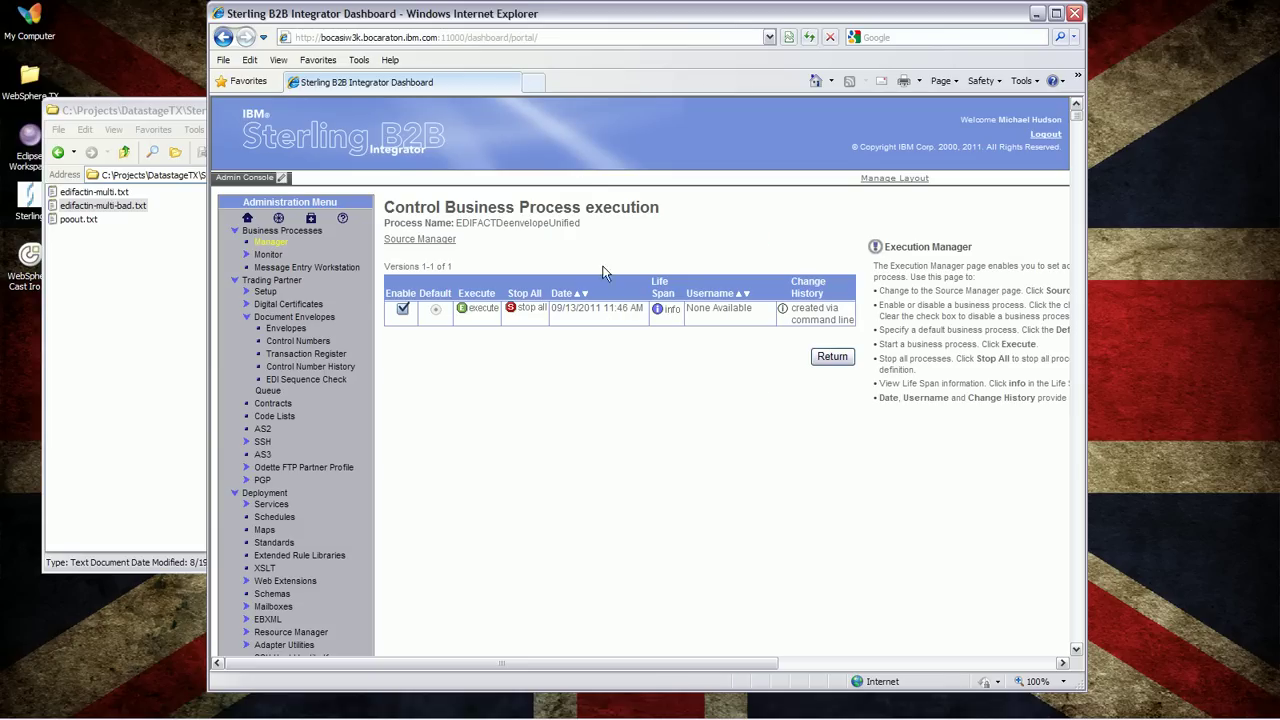
left_click(474, 313)
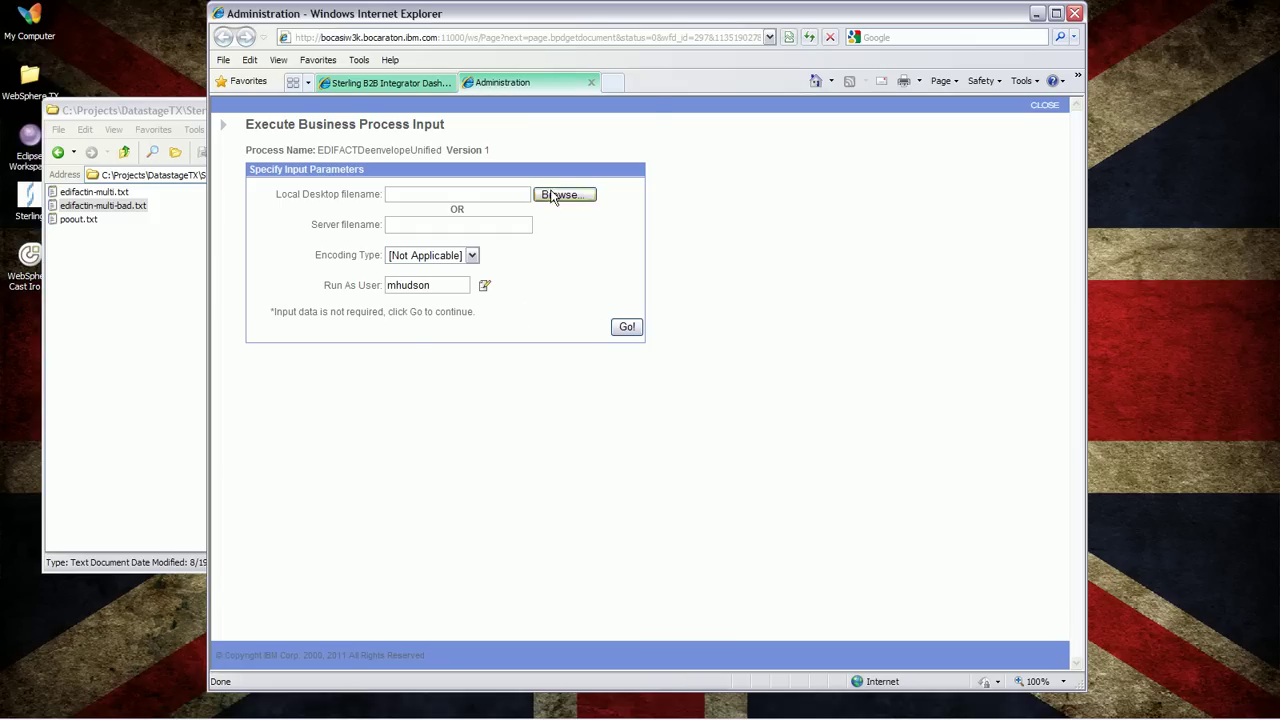
left_click(552, 195)
double_click(355, 88)
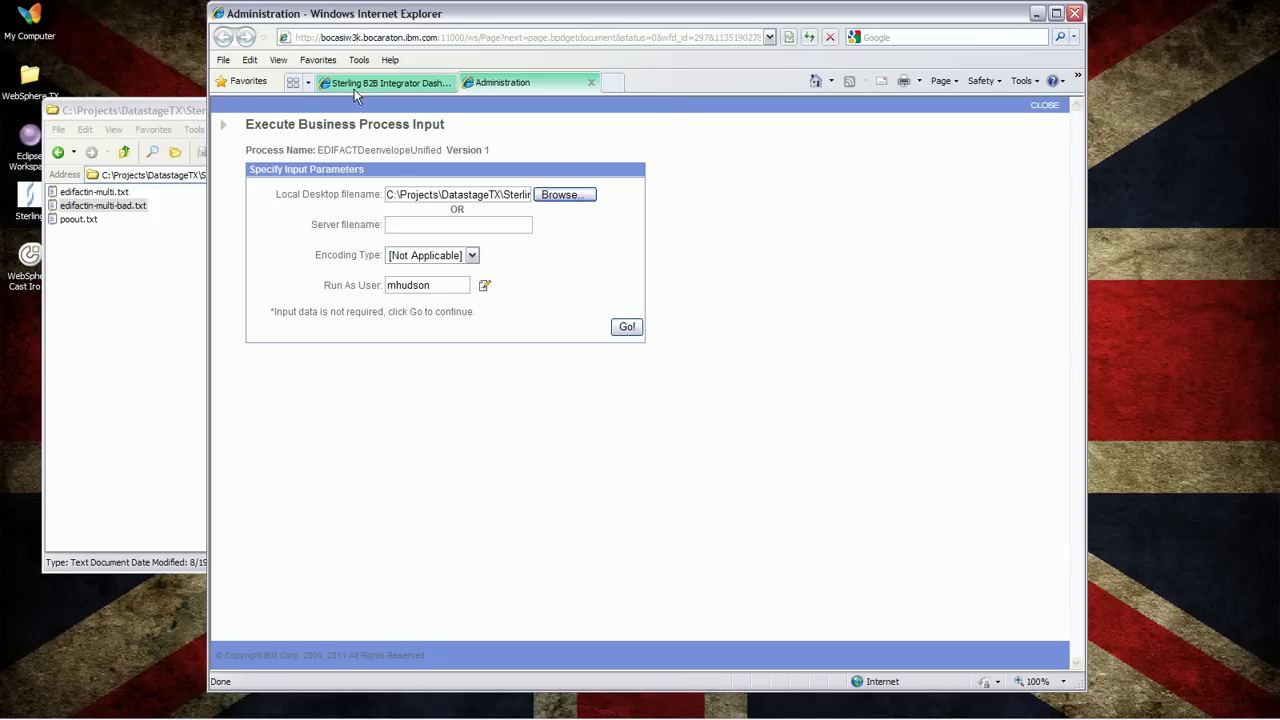
left_click(627, 327)
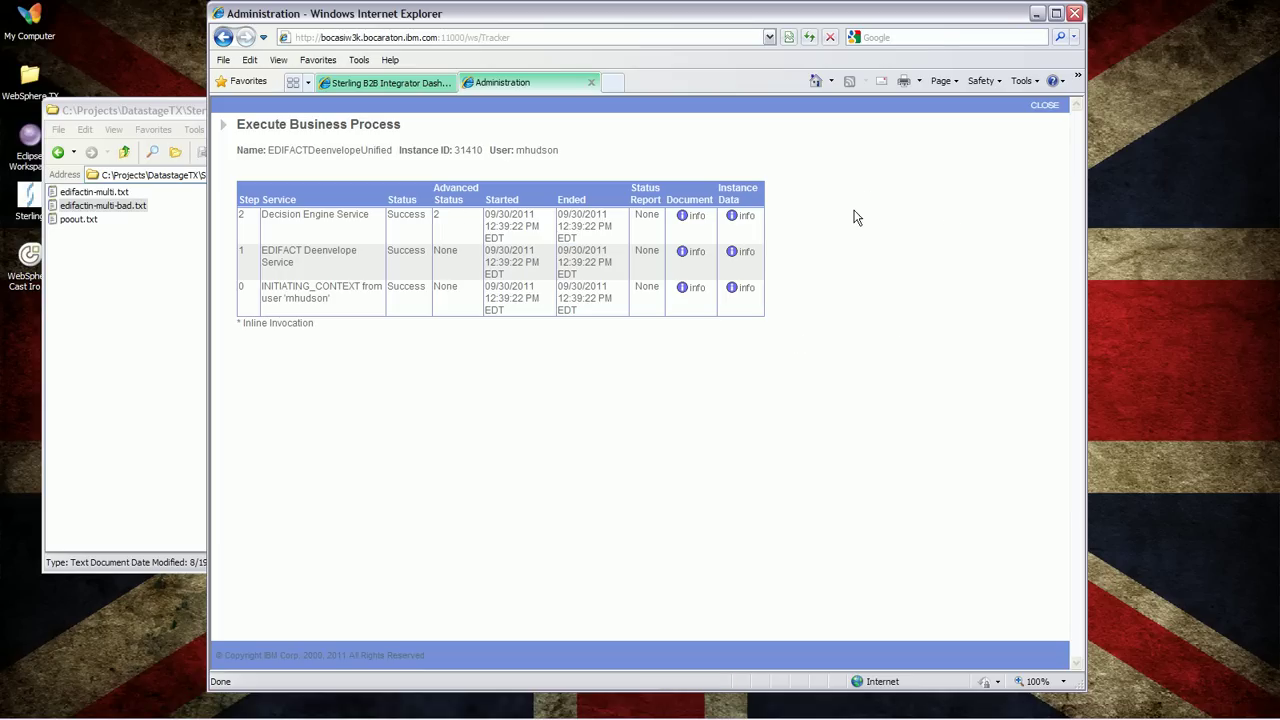
View instance 31410's ack_out acknowledgement and SET-MYCOMPANY-YOURCOMPANY-ORDERS-2 flat PO output.
left_click(690, 215)
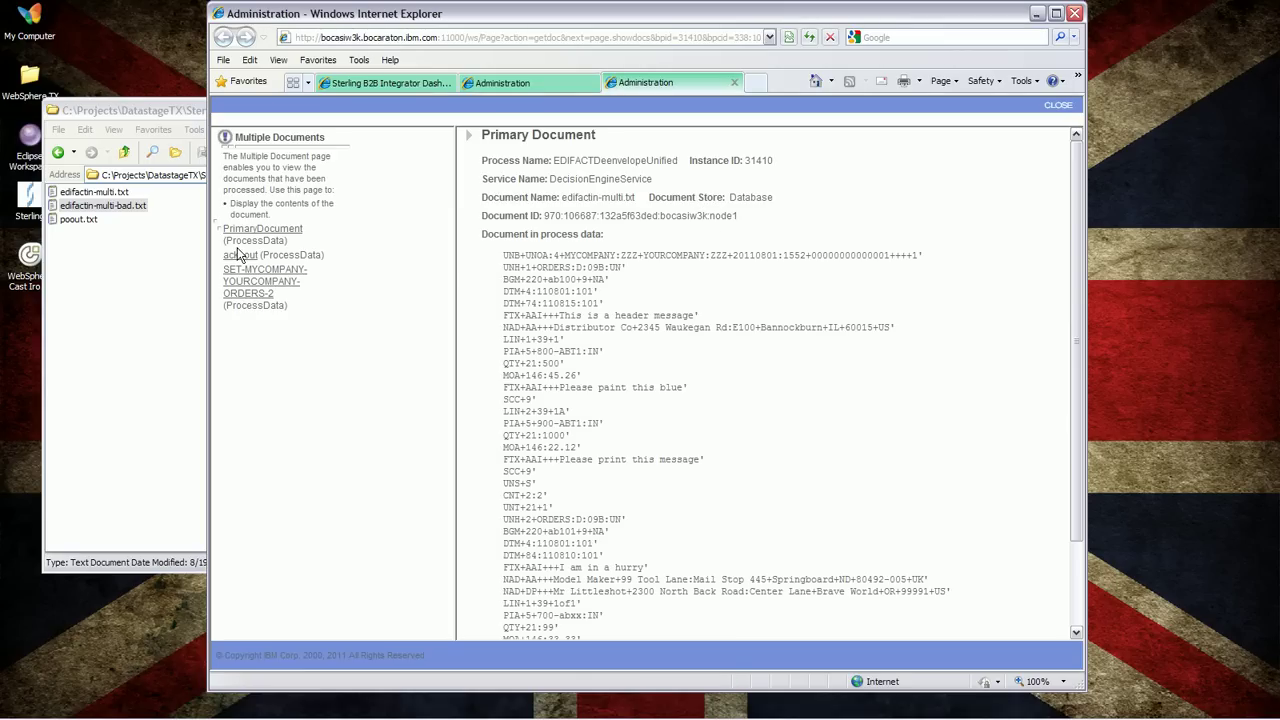
left_click(237, 256)
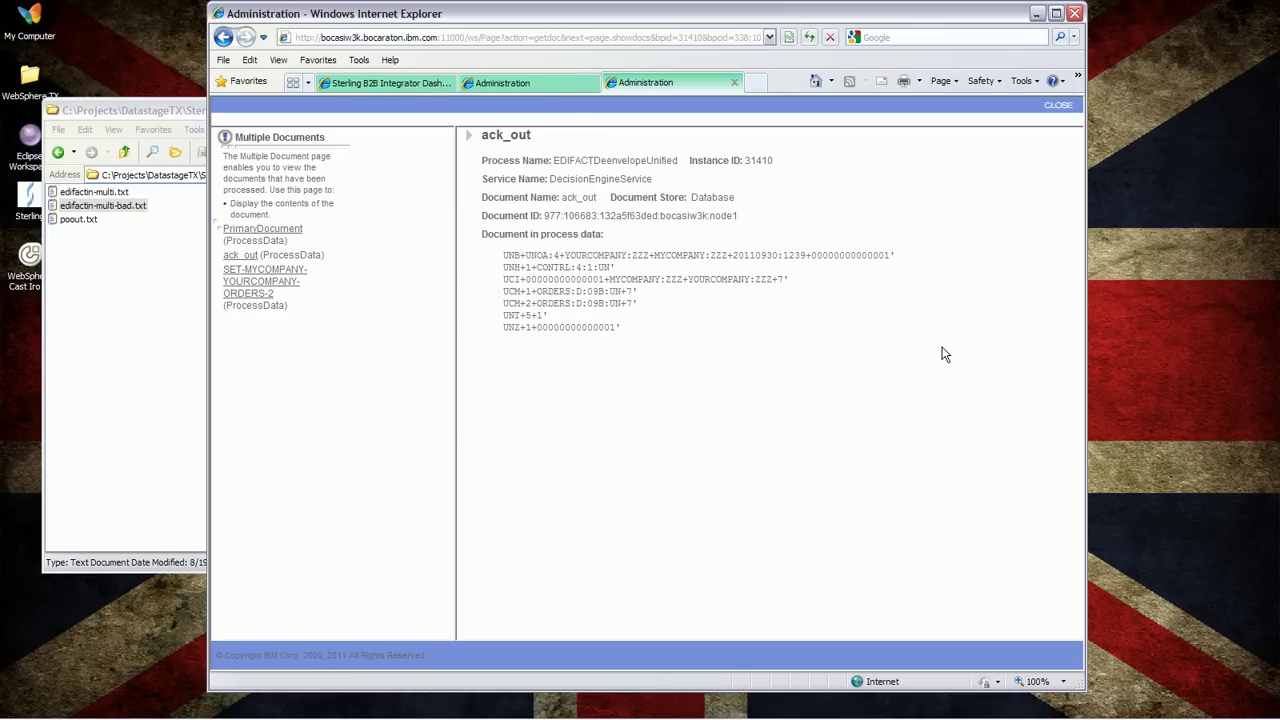
left_click(276, 287)
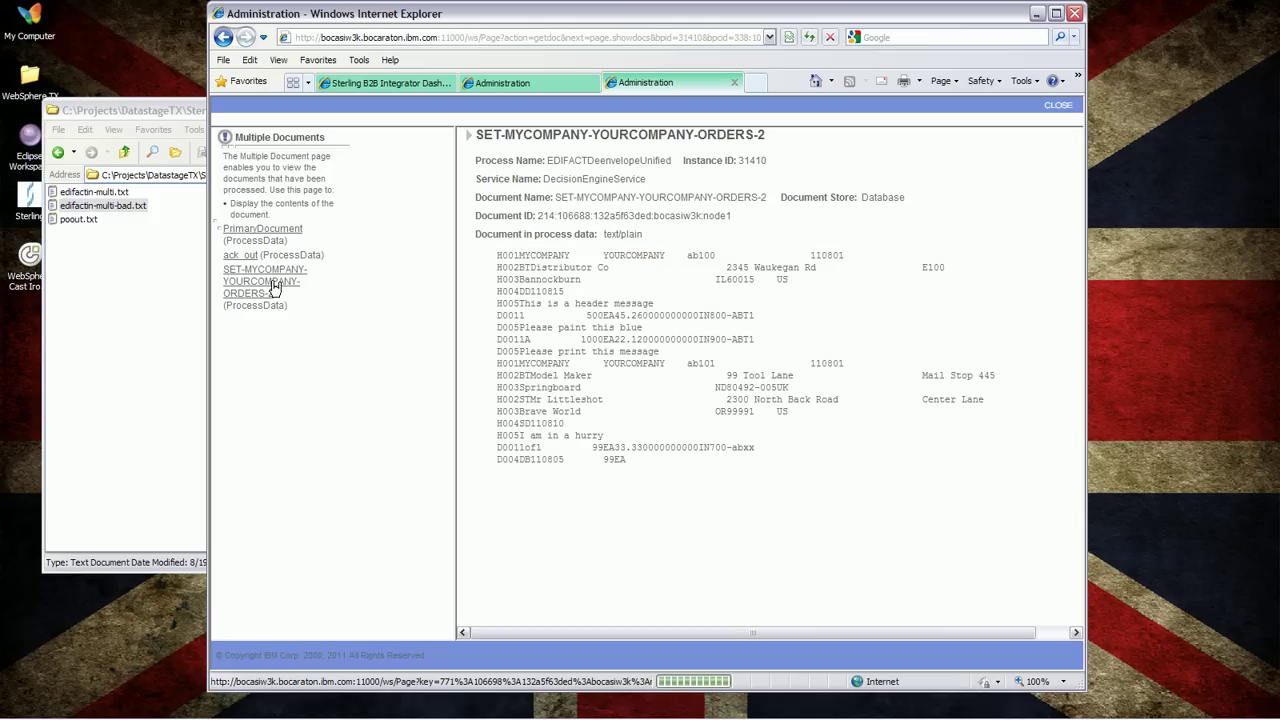